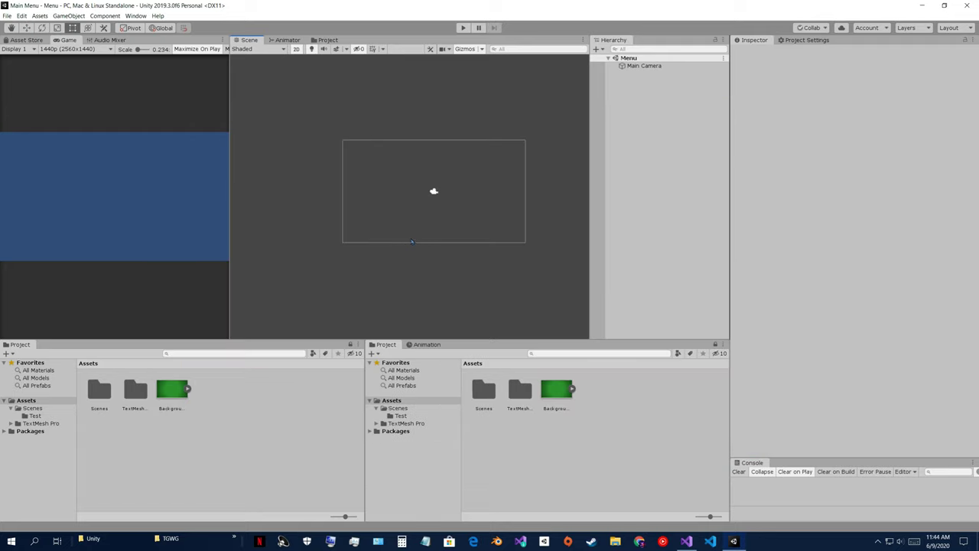
Step: Add a UI Image to the Menu scene's hierarchy
{"action": "scroll", "coordinate": [411, 242], "scroll_direction": "up", "scroll_amount": 2}
{"action": "left_click", "coordinate": [643, 114]}
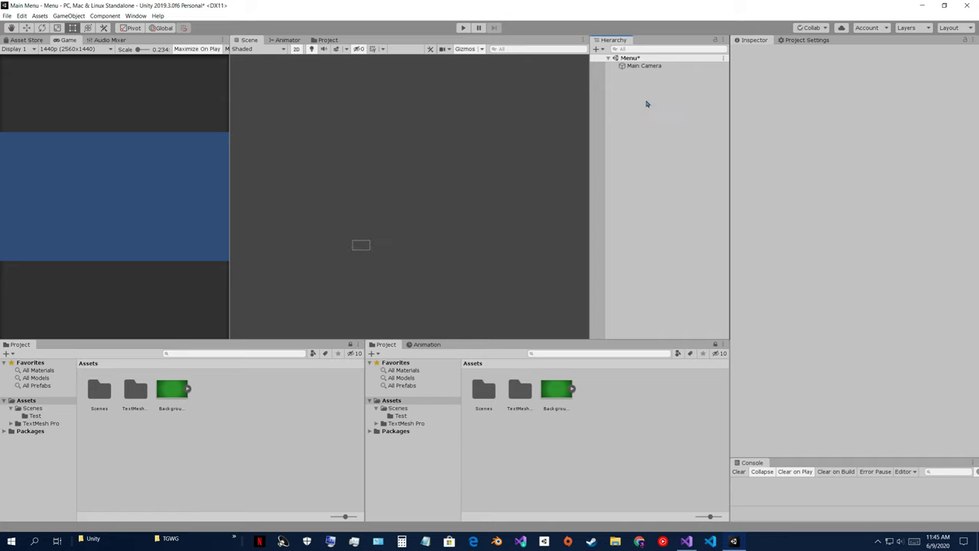
{"action": "right_click", "coordinate": [648, 102]}
{"action": "mouse_move", "coordinate": [677, 243]}
{"action": "left_click", "coordinate": [746, 251]}
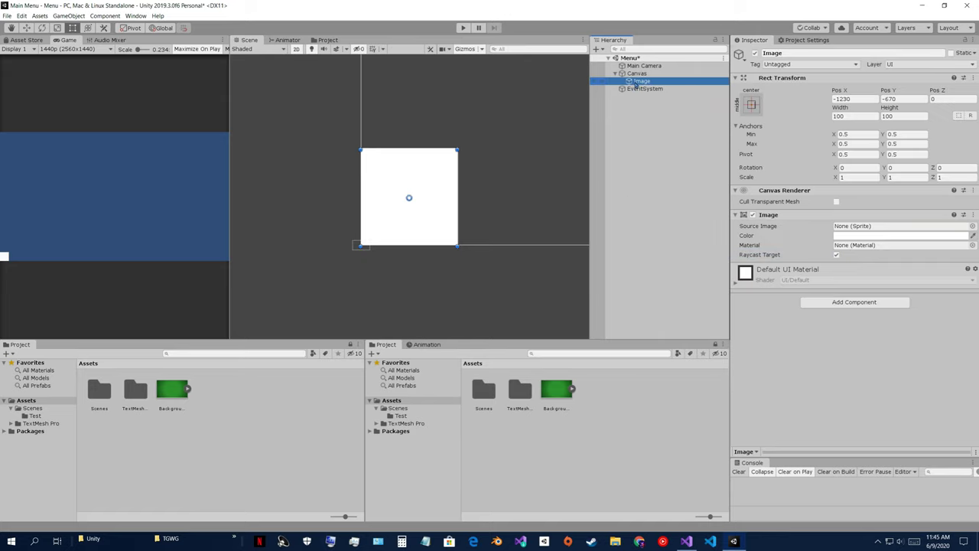
Step: Examine the new Image's Rect Transform, its parent Canvas settings and the UI objects available for creation
{"action": "left_click", "coordinate": [739, 108]}
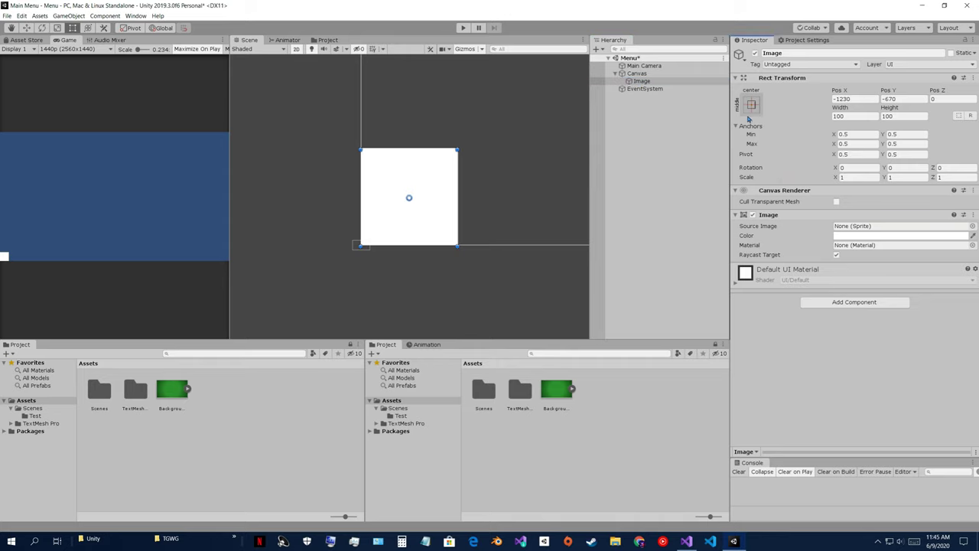
{"action": "left_click", "coordinate": [751, 106]}
{"action": "left_click", "coordinate": [650, 81]}
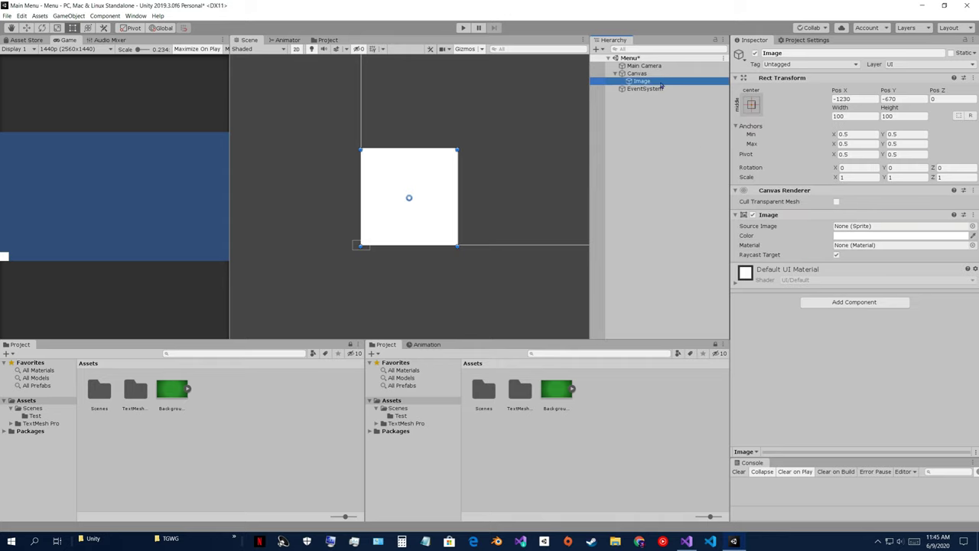
{"action": "left_click", "coordinate": [637, 73]}
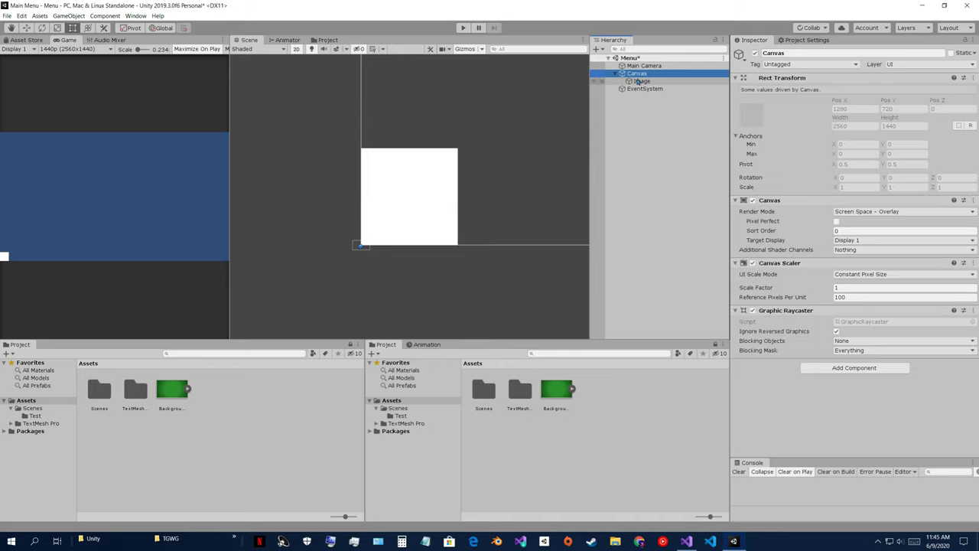
{"action": "right_click", "coordinate": [625, 139]}
{"action": "mouse_move", "coordinate": [652, 278]}
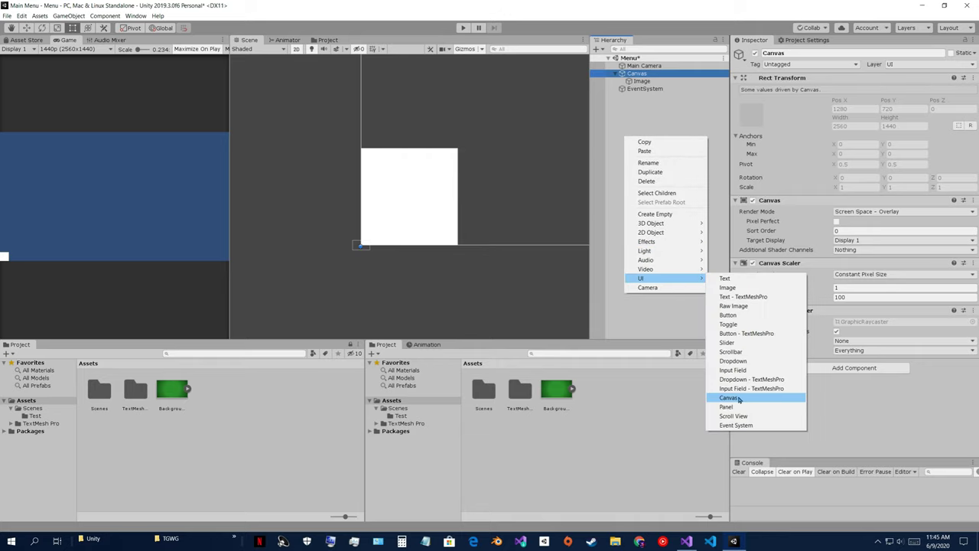
{"action": "left_click", "coordinate": [642, 82]}
Step: Try enlarging the image by its corner, first to about 1615 by 902.5, and undo each resize
{"action": "scroll", "coordinate": [419, 205], "scroll_direction": "down", "scroll_amount": 3}
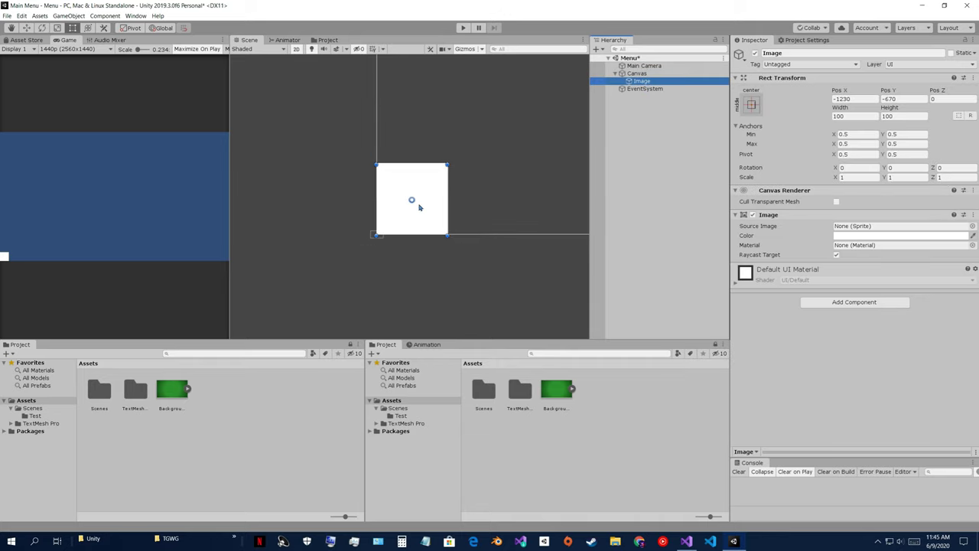
{"action": "scroll", "coordinate": [419, 205], "scroll_direction": "down", "scroll_amount": 4}
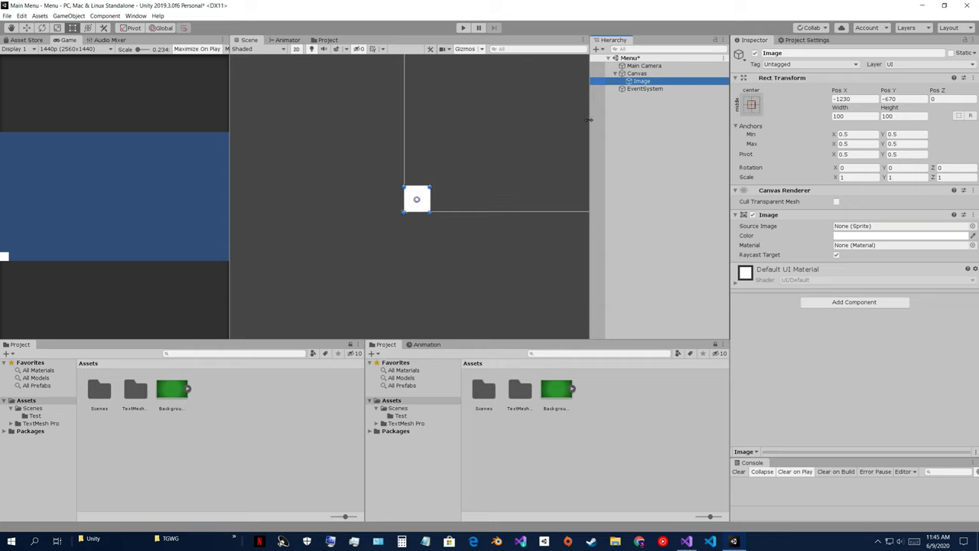
{"action": "double_click", "coordinate": [642, 82]}
{"action": "double_click", "coordinate": [637, 74]}
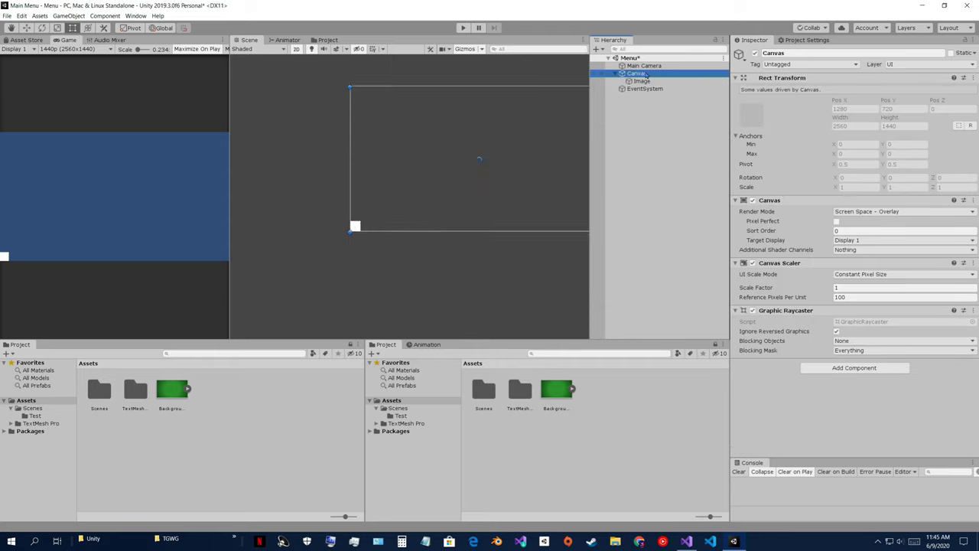
{"action": "scroll", "coordinate": [365, 219], "scroll_direction": "up", "scroll_amount": 5}
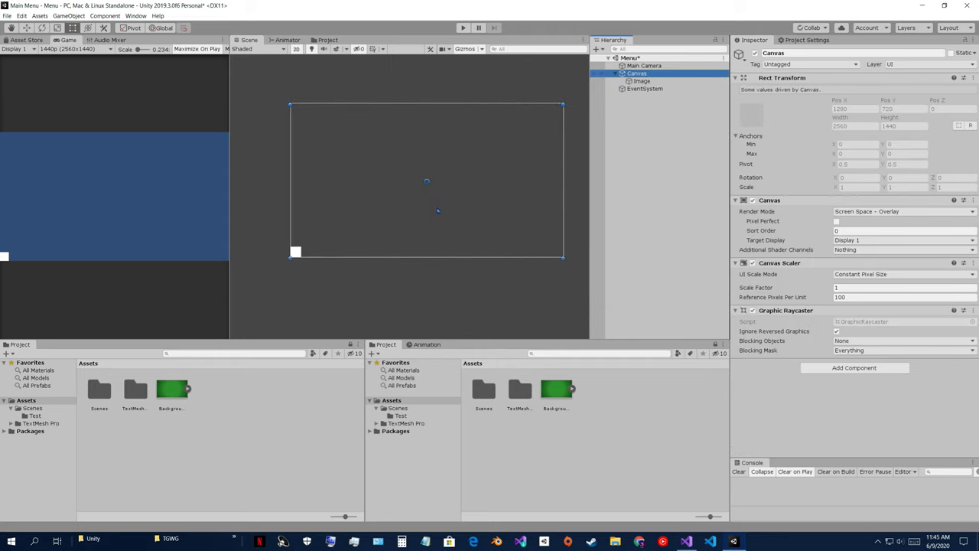
{"action": "left_click", "coordinate": [639, 82]}
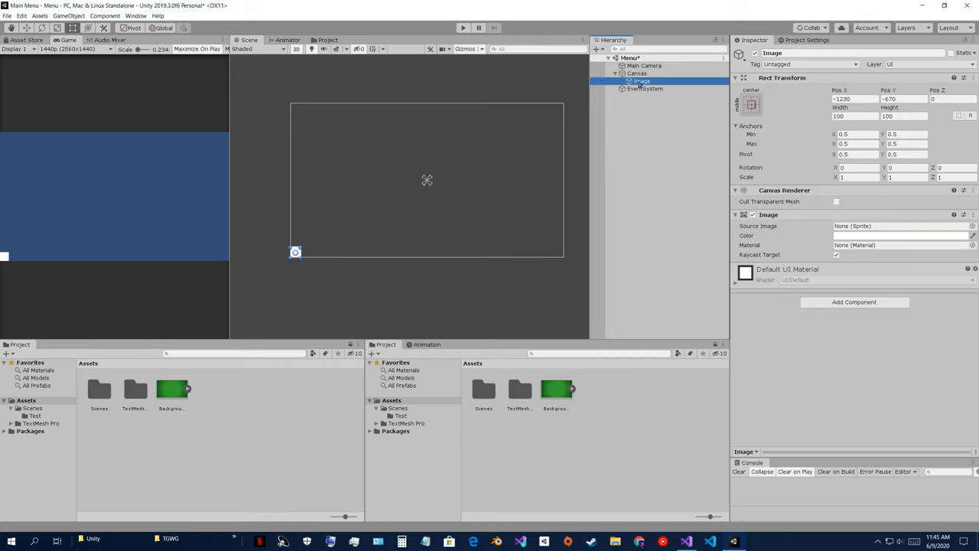
{"action": "left_click_drag", "start_coordinate": [297, 251], "coordinate": [461, 161]}
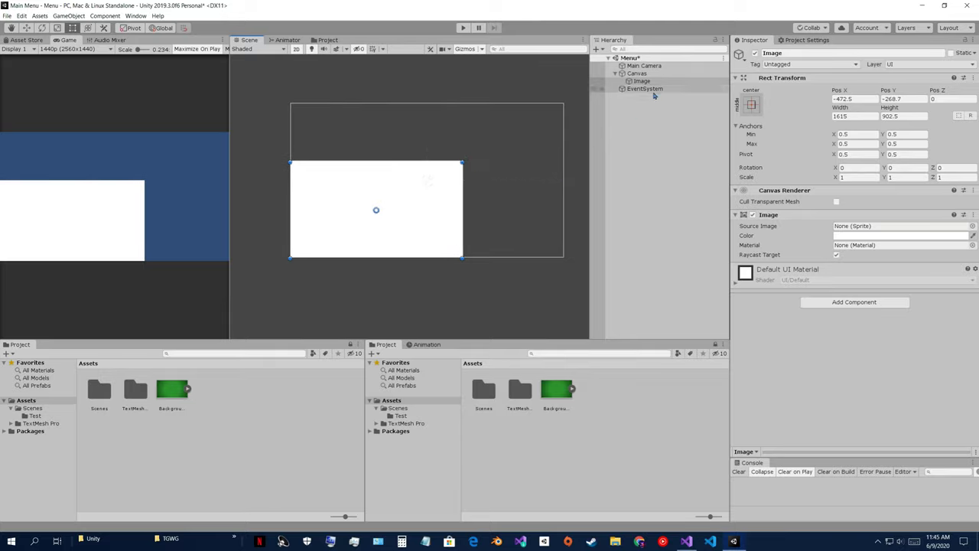
{"action": "key", "text": "ctrl+z"}
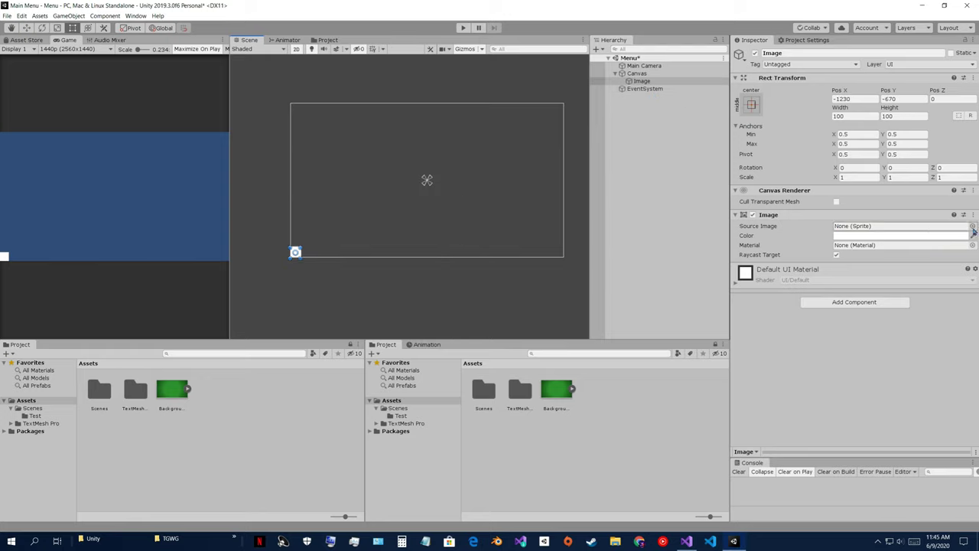
{"action": "left_click_drag", "start_coordinate": [296, 252], "coordinate": [346, 189]}
{"action": "key", "text": "ctrl+z"}
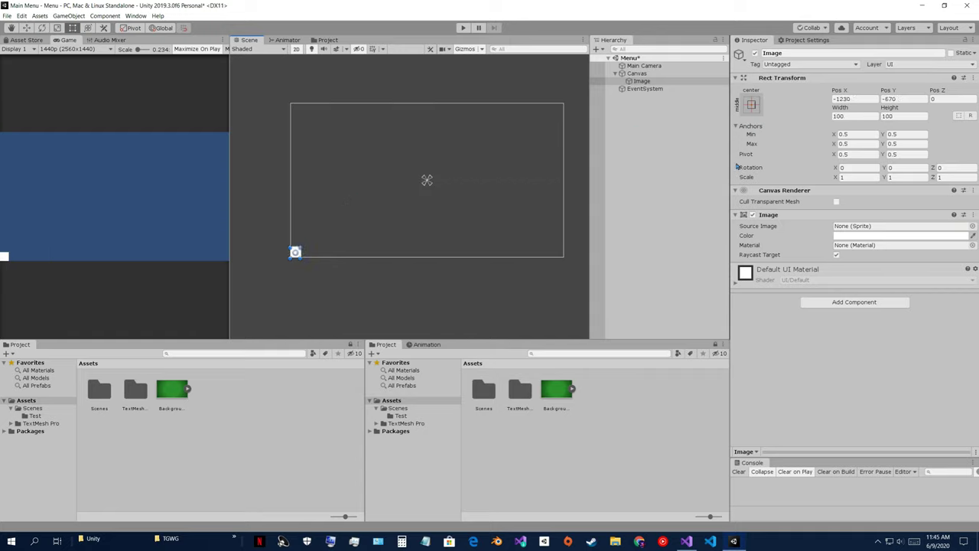
Step: Try resizing the image by hand to fill the whole canvas at 2560 by 1440, and undo the resize
{"action": "left_click", "coordinate": [750, 107]}
{"action": "left_click", "coordinate": [478, 135]}
{"action": "left_click_drag", "start_coordinate": [301, 248], "coordinate": [563, 103]}
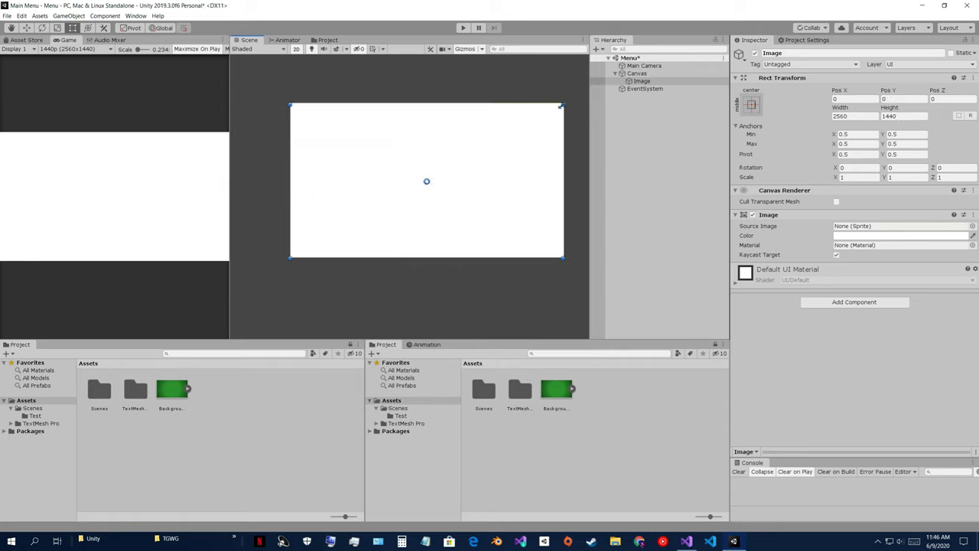
{"action": "key", "text": "ctrl+z"}
Step: Apply the full stretch anchor preset to the image, also setting its position, so that it fills the canvas
{"action": "left_click", "coordinate": [753, 104]}
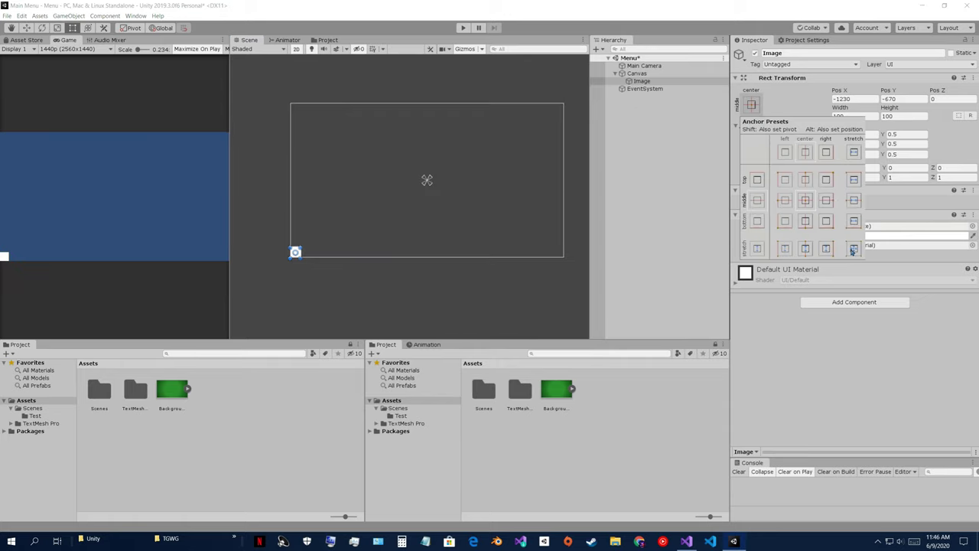
{"action": "key", "text": "alt"}
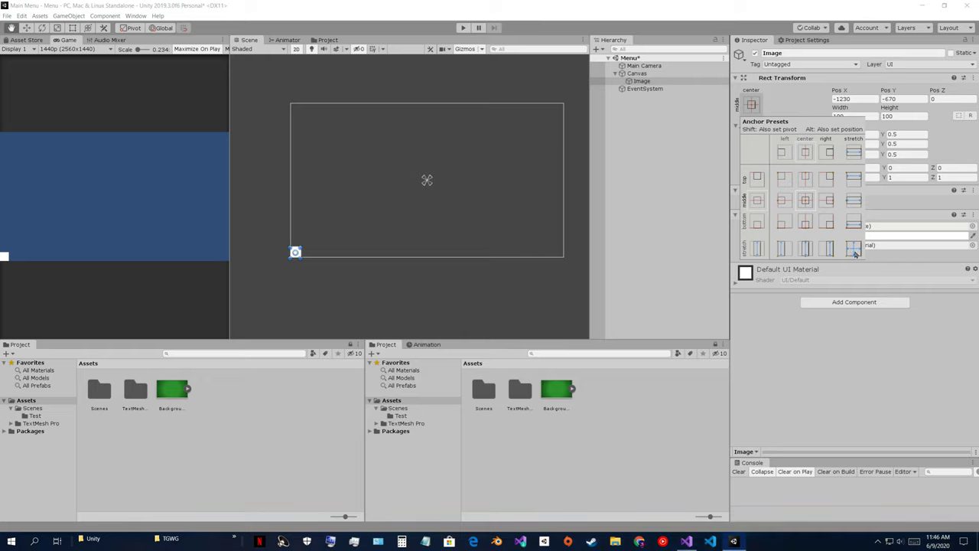
{"action": "left_click", "coordinate": [854, 250], "text": "alt"}
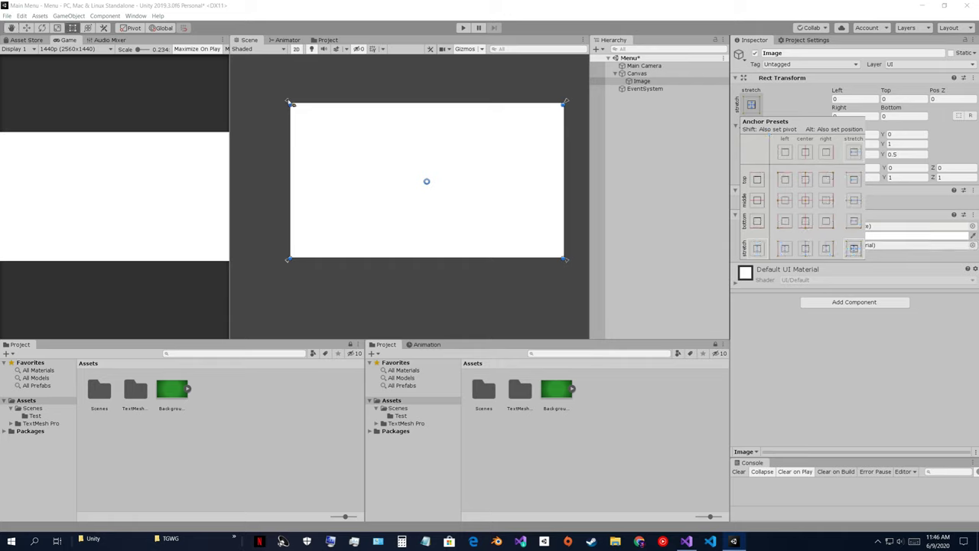
{"action": "left_click", "coordinate": [752, 102]}
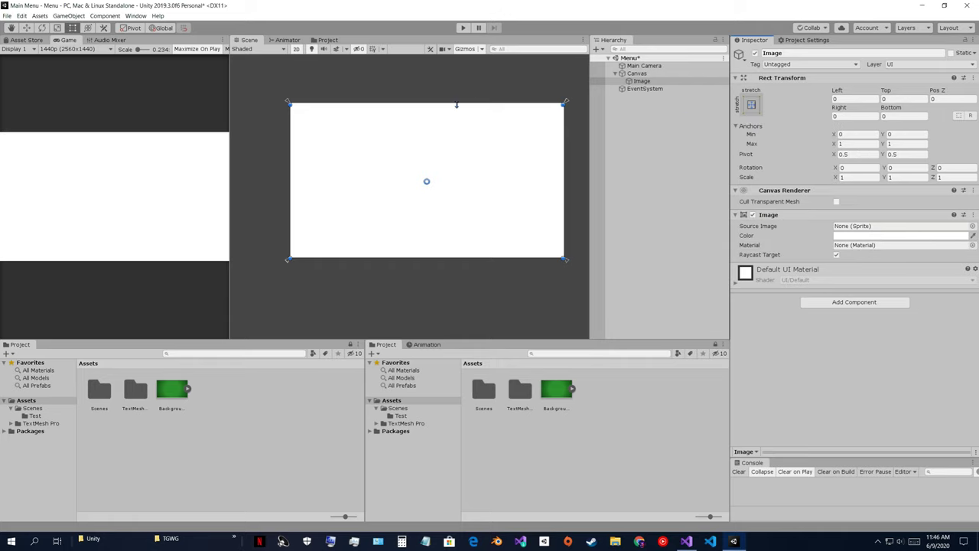
Step: Demonstrate moving the image's upper-right corner and anchor inward, and return both to the canvas corner
{"action": "scroll", "coordinate": [425, 182], "scroll_direction": "up", "scroll_amount": 5}
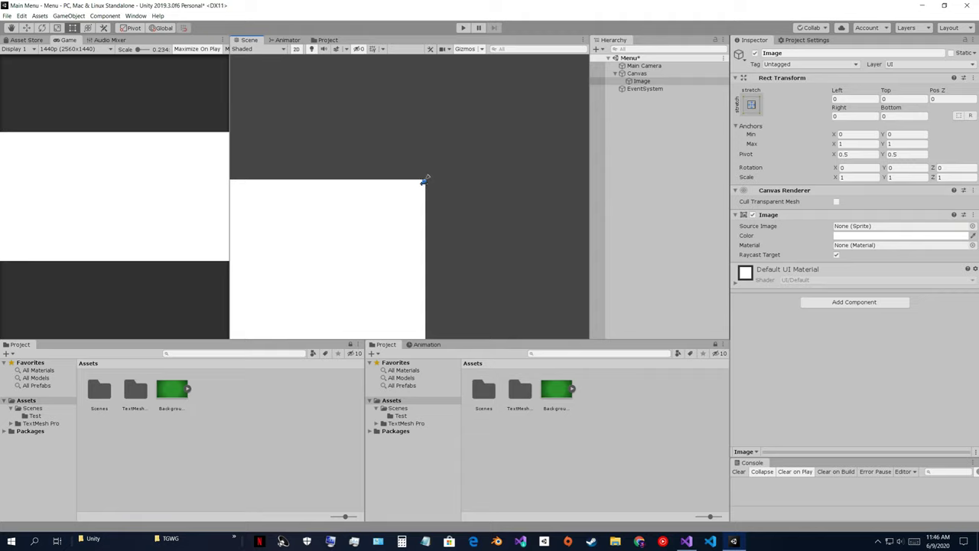
{"action": "left_click_drag", "start_coordinate": [426, 181], "coordinate": [388, 205]}
{"action": "left_click_drag", "start_coordinate": [427, 179], "coordinate": [404, 181]}
{"action": "key", "text": "f"}
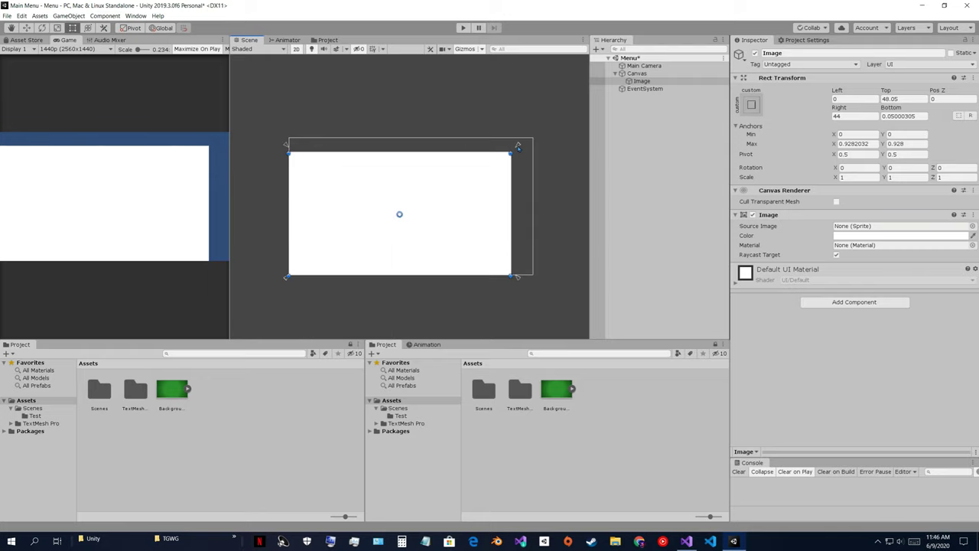
{"action": "left_click_drag", "start_coordinate": [518, 146], "coordinate": [535, 135]}
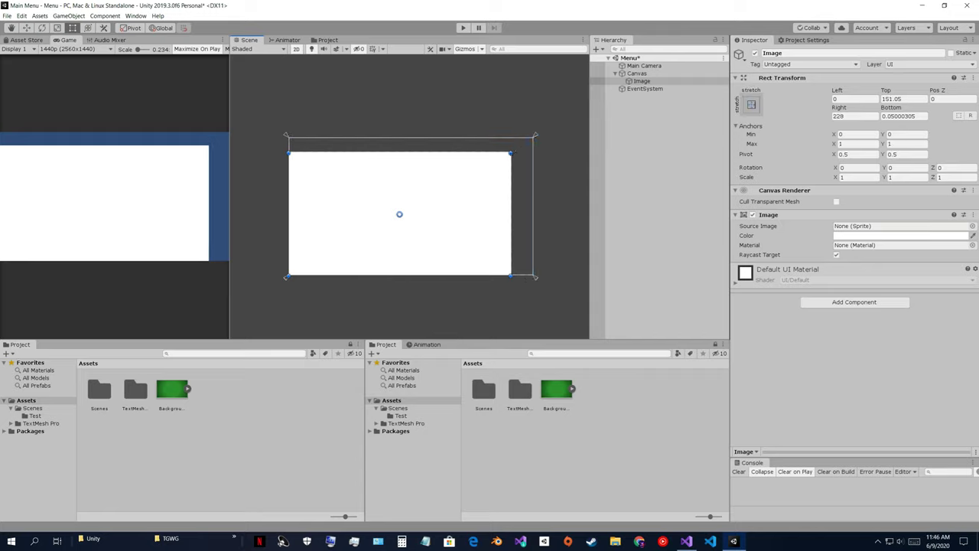
{"action": "left_click_drag", "start_coordinate": [511, 153], "coordinate": [534, 138]}
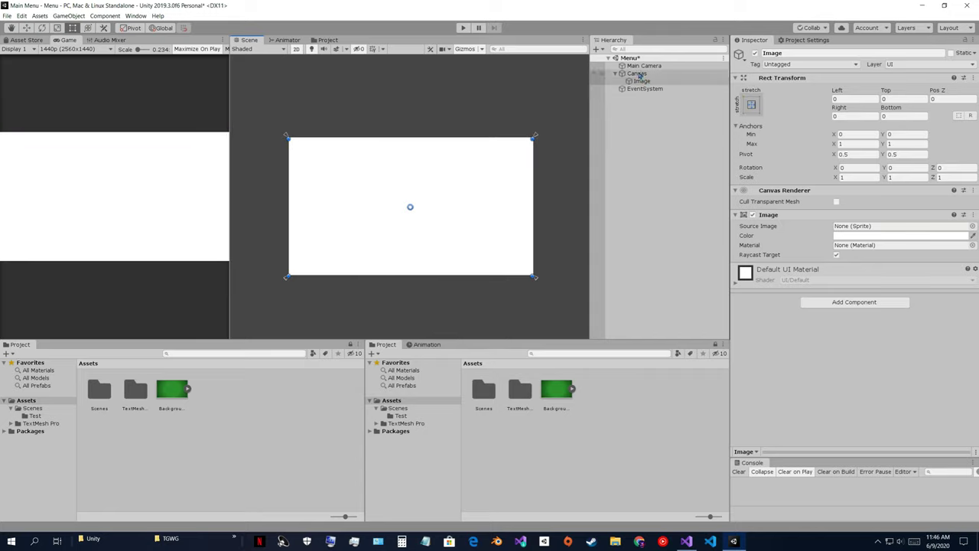
Step: Assign the green Background sprite from the project assets as the image's Source Image
{"action": "scroll", "coordinate": [437, 188], "scroll_direction": "down", "scroll_amount": 1}
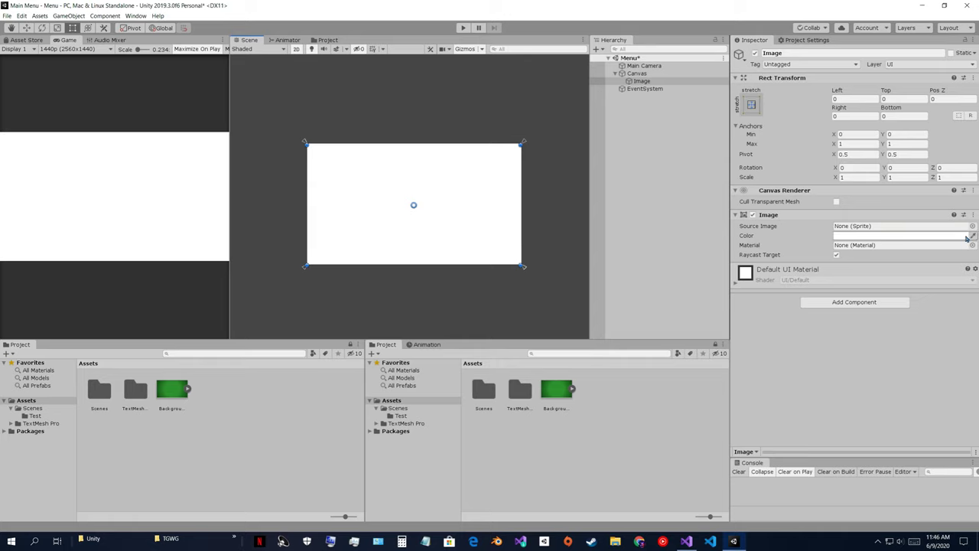
{"action": "left_click_drag", "start_coordinate": [553, 408], "coordinate": [530, 400]}
{"action": "scroll", "coordinate": [445, 172], "scroll_direction": "up", "scroll_amount": 1}
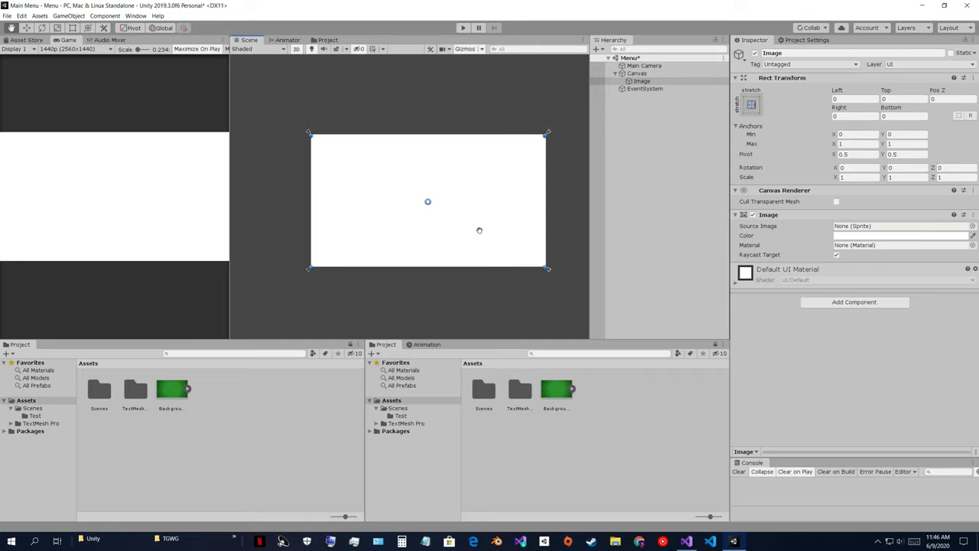
{"action": "left_click_drag", "start_coordinate": [547, 410], "coordinate": [858, 227]}
Step: Preview other sprites such as Checkmark as the image's source, and choose the green Background sprite again
{"action": "left_click", "coordinate": [972, 227]}
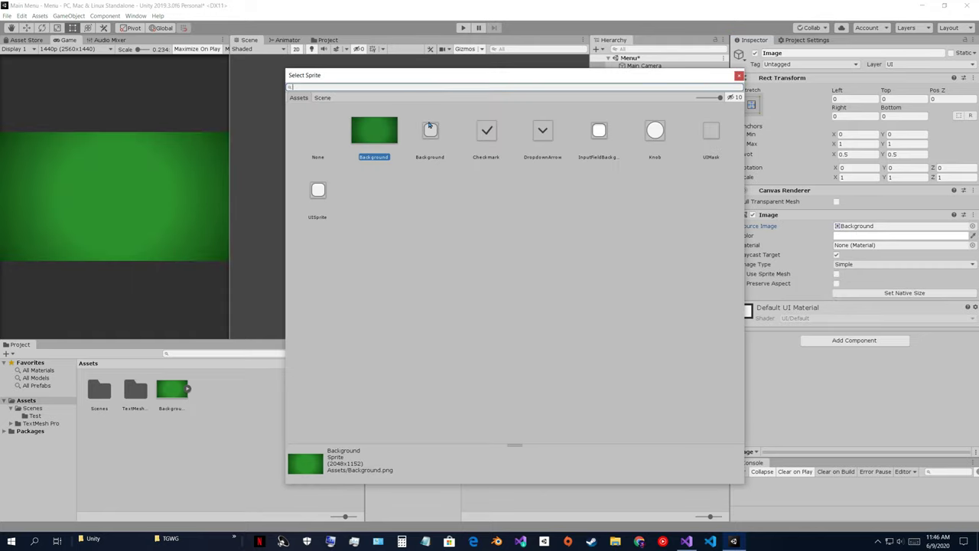
{"action": "left_click", "coordinate": [313, 148]}
{"action": "left_click", "coordinate": [382, 135]}
{"action": "left_click", "coordinate": [487, 132]}
{"action": "left_click", "coordinate": [596, 131]}
{"action": "left_click", "coordinate": [448, 134]}
{"action": "left_click", "coordinate": [482, 130]}
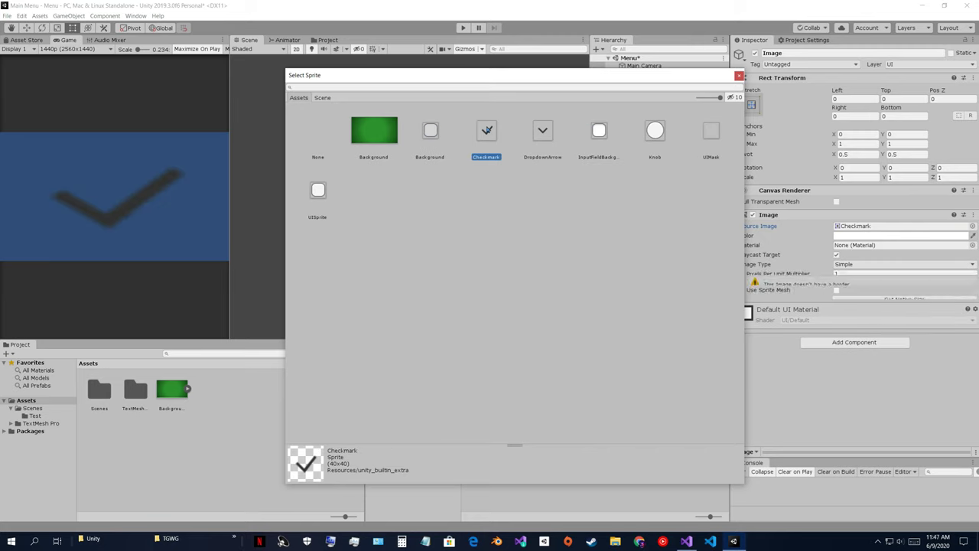
{"action": "double_click", "coordinate": [374, 136]}
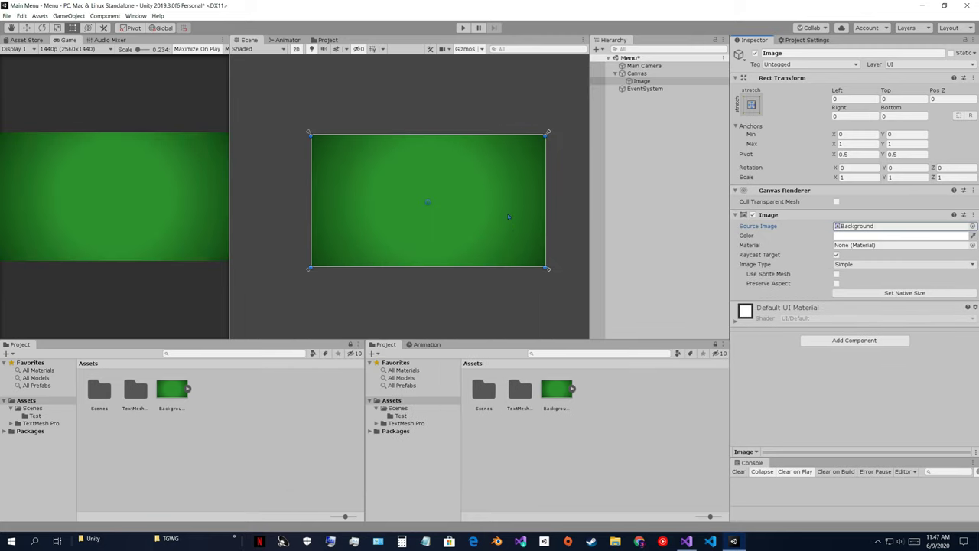
Step: Examine the Canvas Scaler's UI Scale Mode options on the Canvas, keeping Constant Pixel Size
{"action": "middle_click_drag", "start_coordinate": [486, 194], "coordinate": [503, 186]}
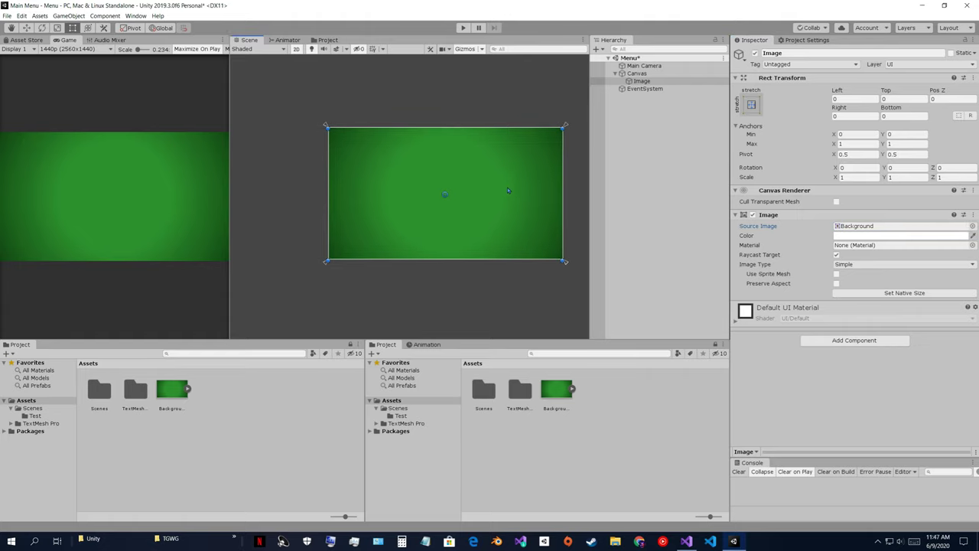
{"action": "scroll", "coordinate": [473, 206], "scroll_direction": "up", "scroll_amount": 2}
{"action": "left_click", "coordinate": [637, 73]}
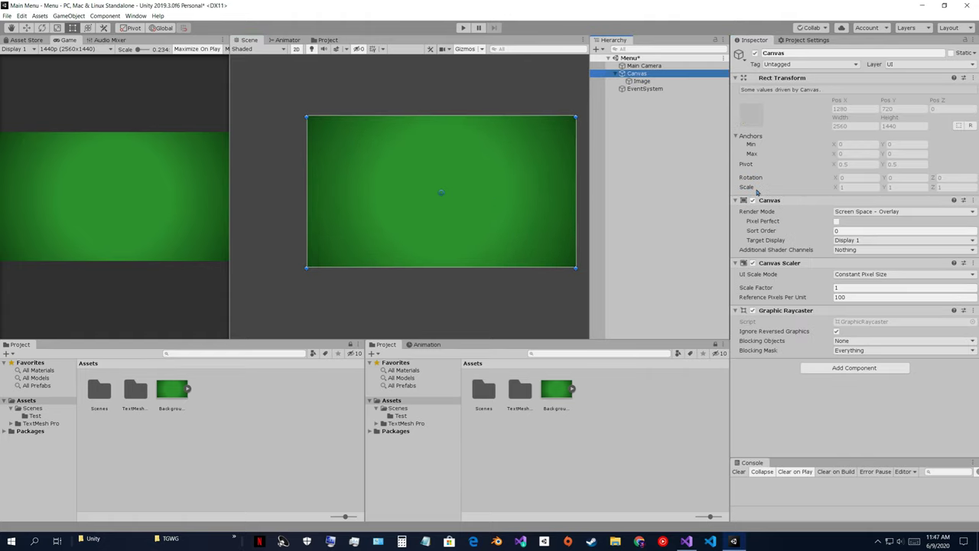
{"action": "left_click", "coordinate": [857, 275]}
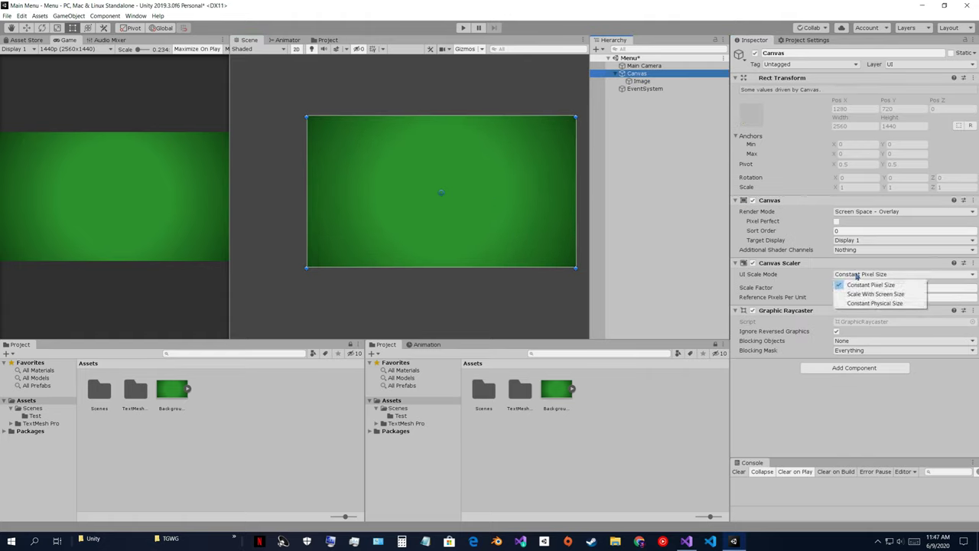
{"action": "left_click", "coordinate": [834, 284]}
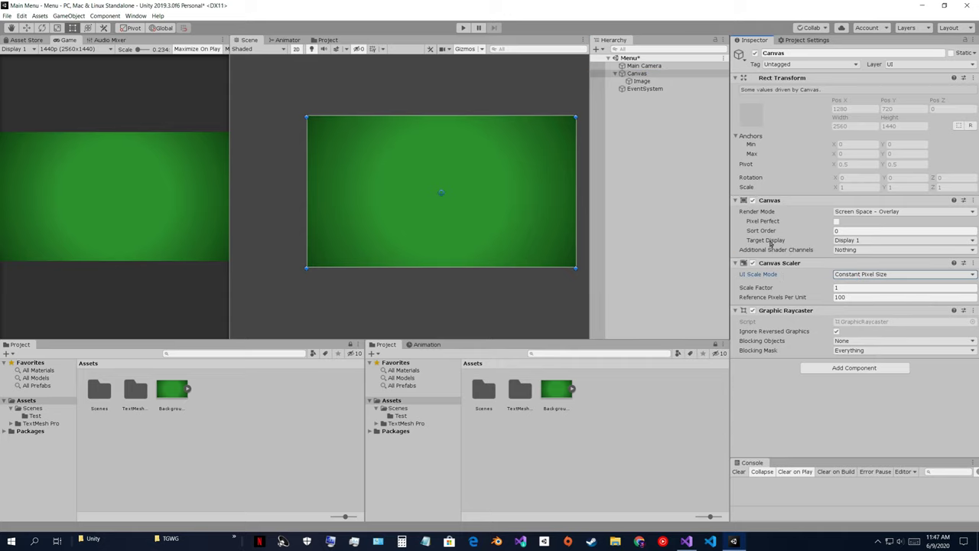
Step: Preview the canvas in the Game view at 720, 3:2, 5:4, 1080P and 16:10, and return to 1440p (2560x1440)
{"action": "left_click", "coordinate": [76, 49]}
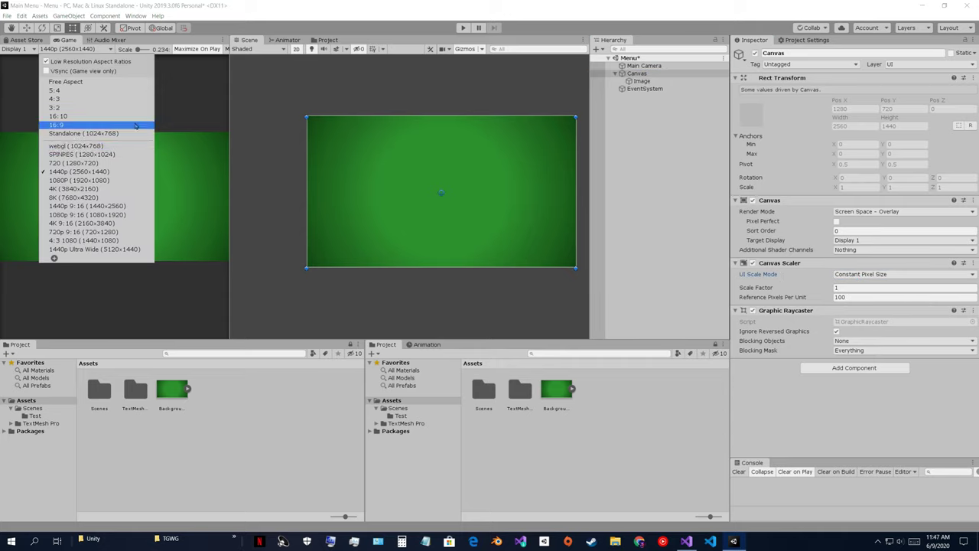
{"action": "left_click", "coordinate": [97, 164]}
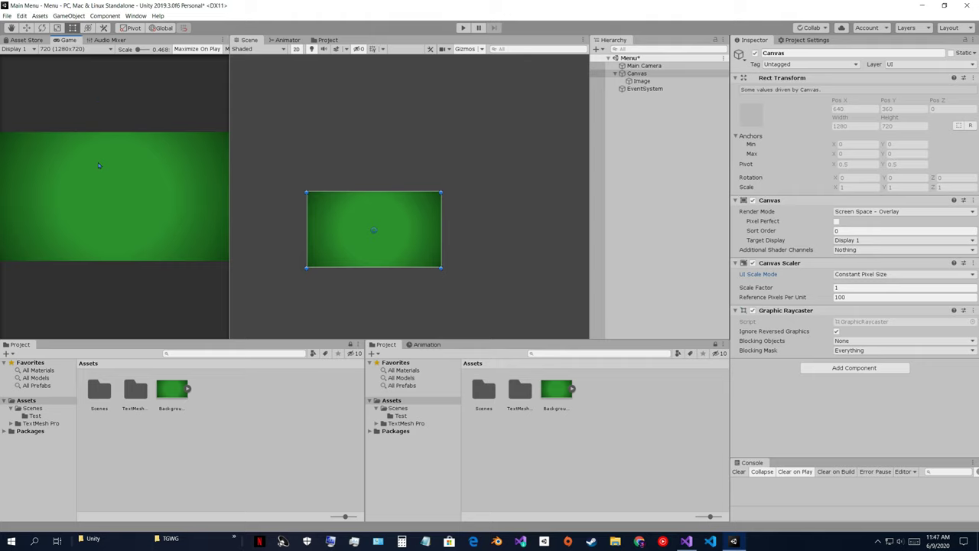
{"action": "left_click", "coordinate": [77, 49]}
{"action": "left_click", "coordinate": [76, 108]}
{"action": "left_click", "coordinate": [76, 49]}
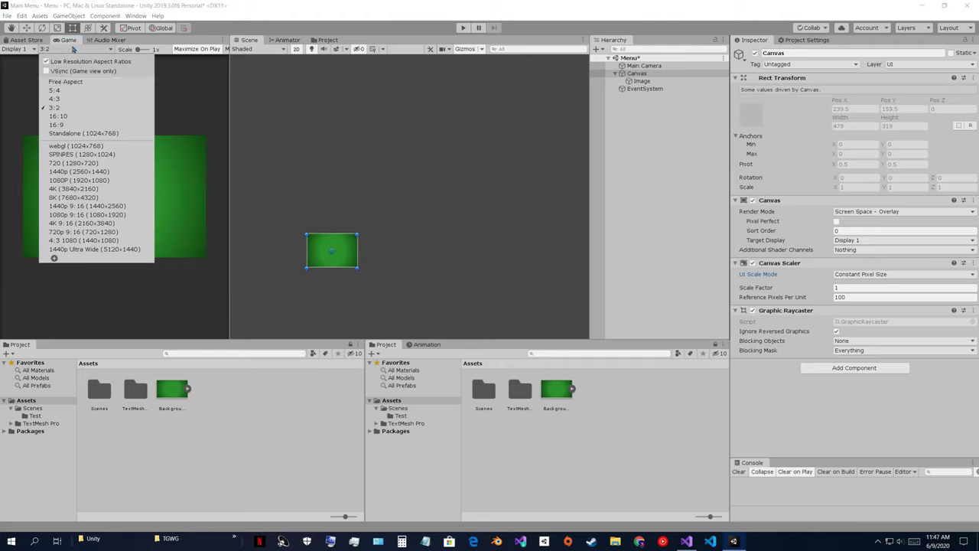
{"action": "left_click", "coordinate": [76, 84]}
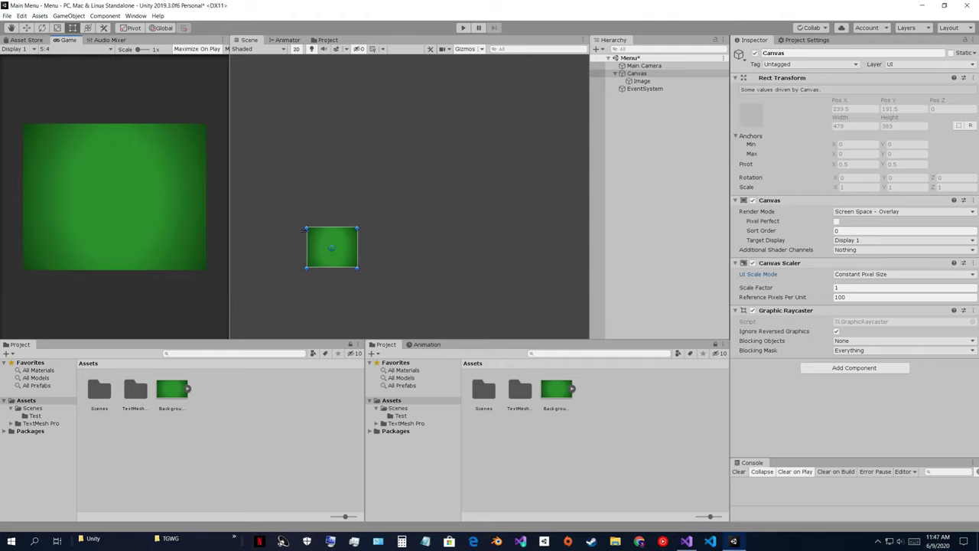
{"action": "left_click", "coordinate": [77, 49]}
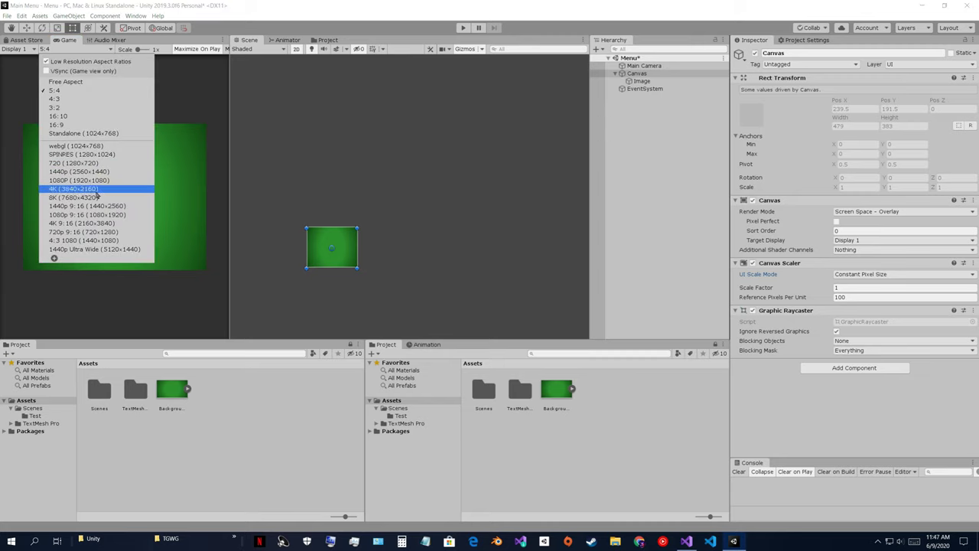
{"action": "left_click", "coordinate": [93, 182]}
{"action": "left_click", "coordinate": [76, 49]}
{"action": "left_click", "coordinate": [89, 116]}
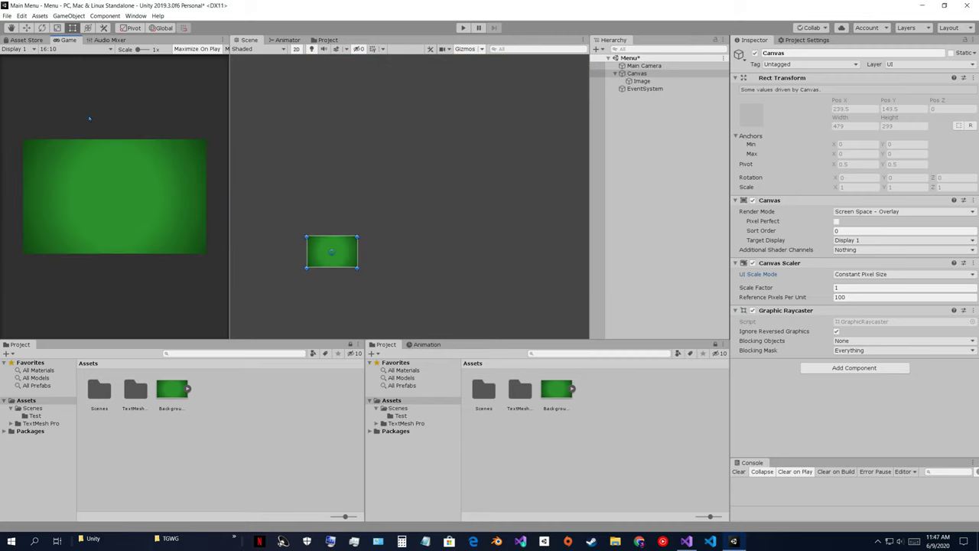
{"action": "left_click", "coordinate": [83, 49]}
{"action": "left_click", "coordinate": [98, 172]}
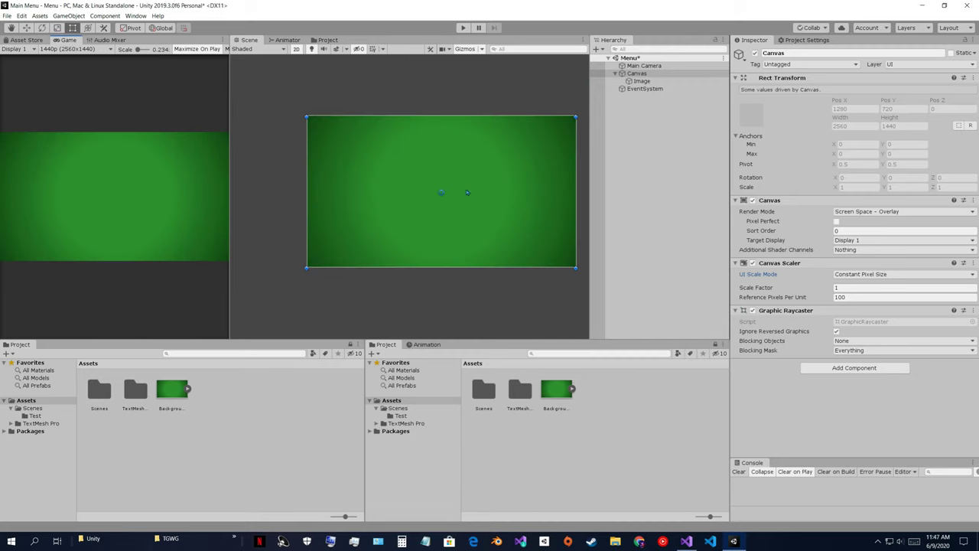
Step: Set the Canvas Scaler's UI Scale Mode to Scale With Screen Size with a reference resolution of 1920 by 1080
{"action": "left_click", "coordinate": [887, 274]}
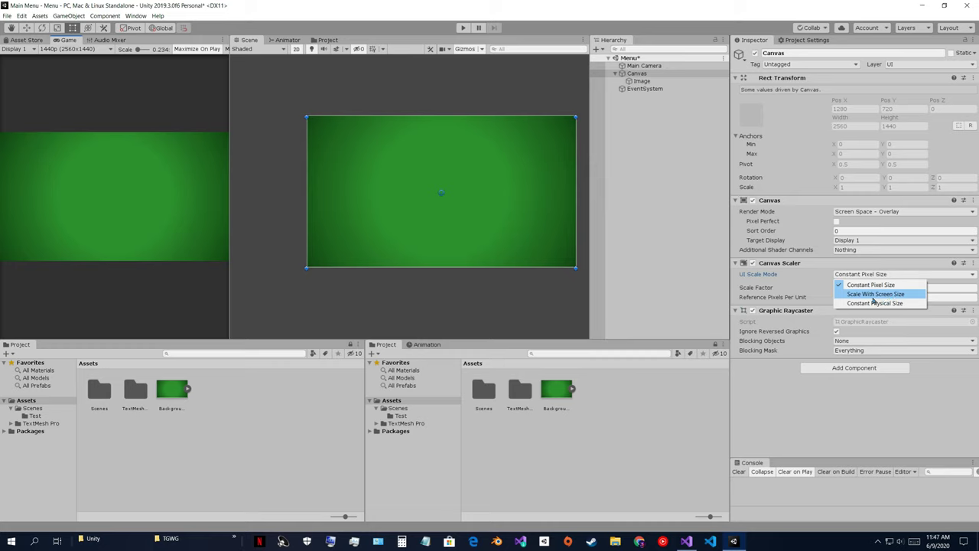
{"action": "left_click", "coordinate": [855, 299]}
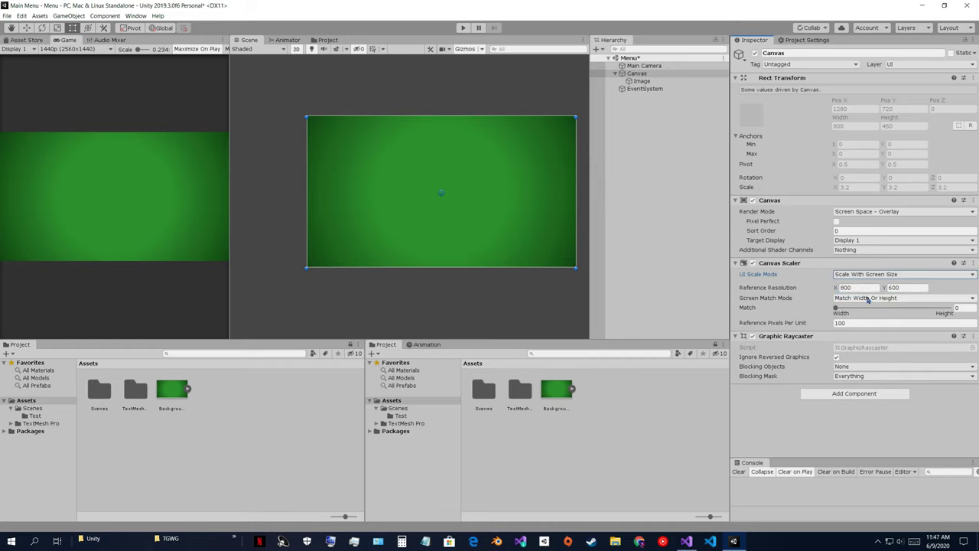
{"action": "left_click", "coordinate": [857, 289]}
{"action": "type", "text": "1920"}
{"action": "left_click", "coordinate": [902, 288]}
{"action": "type", "text": "108"}
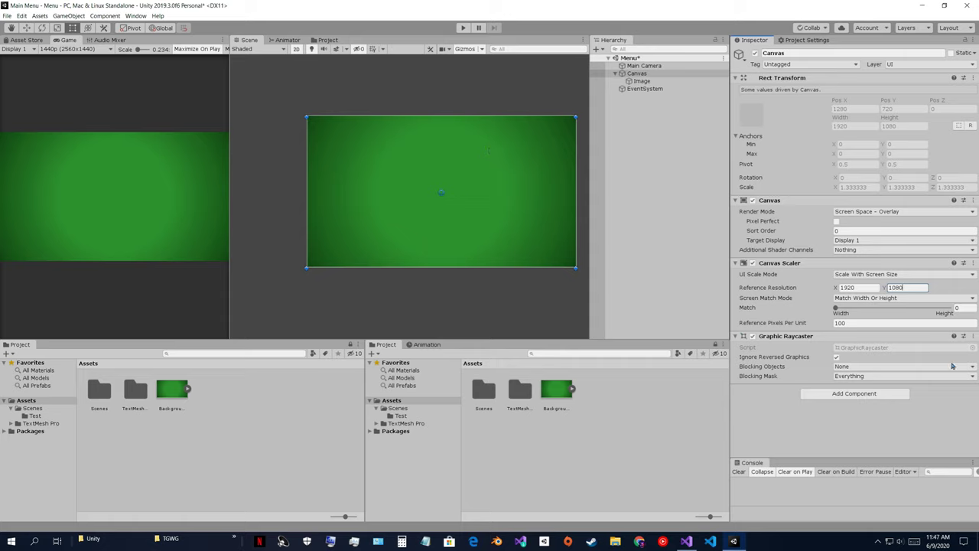
Step: Set the Canvas Scaler's width-to-height Match value to 0.5
{"action": "left_click", "coordinate": [958, 308]}
{"action": "mouse_move", "coordinate": [842, 309]}
{"action": "left_mouse_down"}
{"action": "mouse_move", "coordinate": [869, 307]}
{"action": "mouse_move", "coordinate": [818, 307]}
{"action": "mouse_move", "coordinate": [930, 308]}
{"action": "mouse_move", "coordinate": [836, 309]}
{"action": "left_mouse_up"}
{"action": "left_click", "coordinate": [970, 307]}
{"action": "type", "text": "0.5"}
{"action": "left_click", "coordinate": [874, 432]}
Step: Add a UI Image as a child of the green background image and enlarge it to about 298 by 230
{"action": "middle_click_drag", "start_coordinate": [437, 122], "coordinate": [418, 177]}
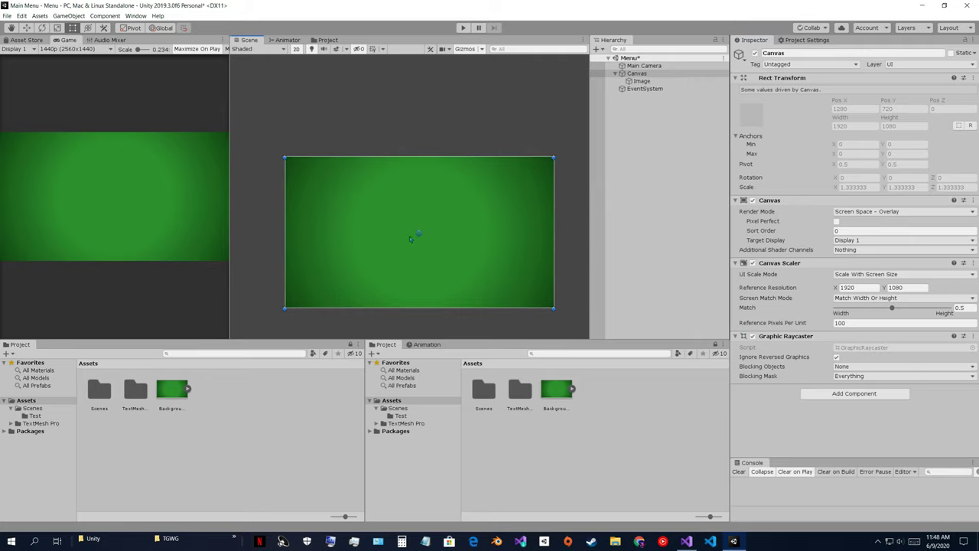
{"action": "middle_click_drag", "start_coordinate": [427, 198], "coordinate": [450, 180]}
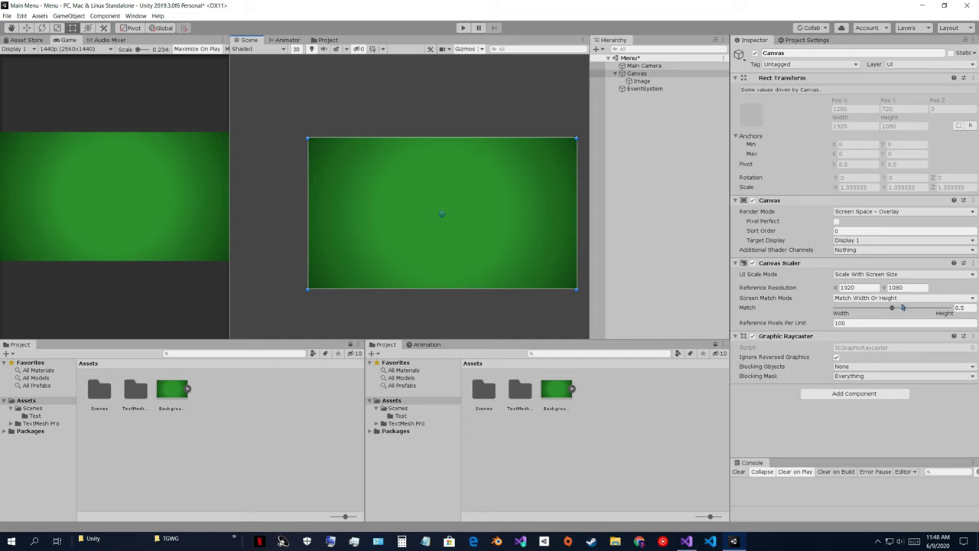
{"action": "left_click", "coordinate": [641, 81]}
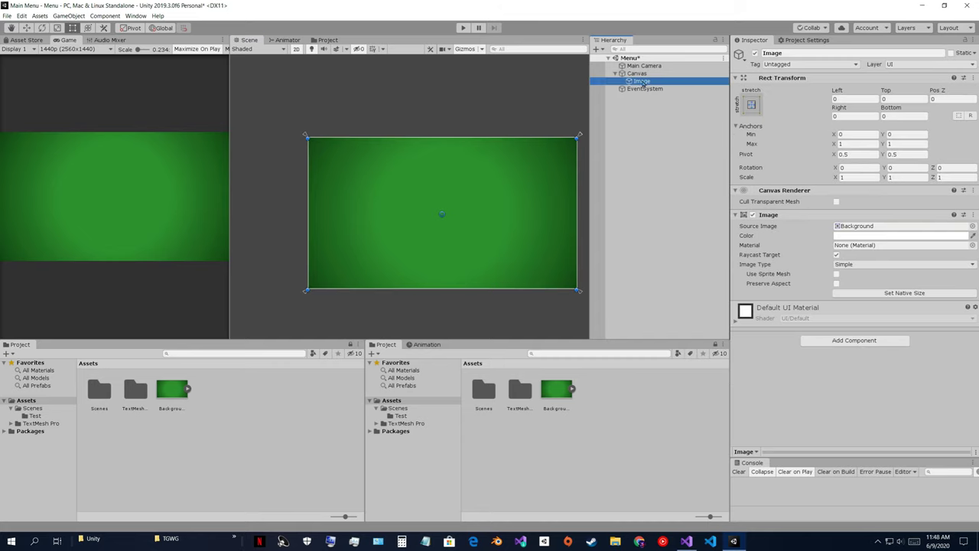
{"action": "right_click", "coordinate": [643, 82]}
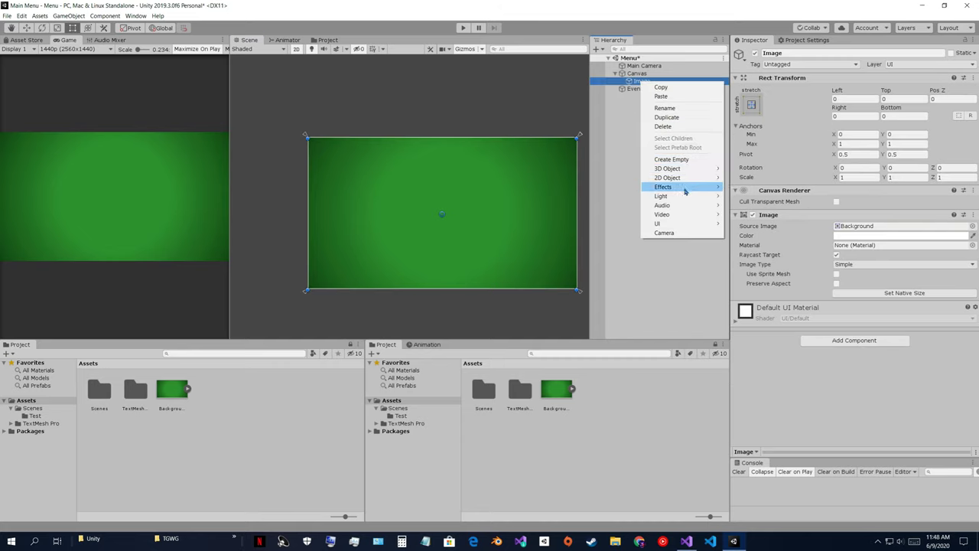
{"action": "mouse_move", "coordinate": [680, 224]}
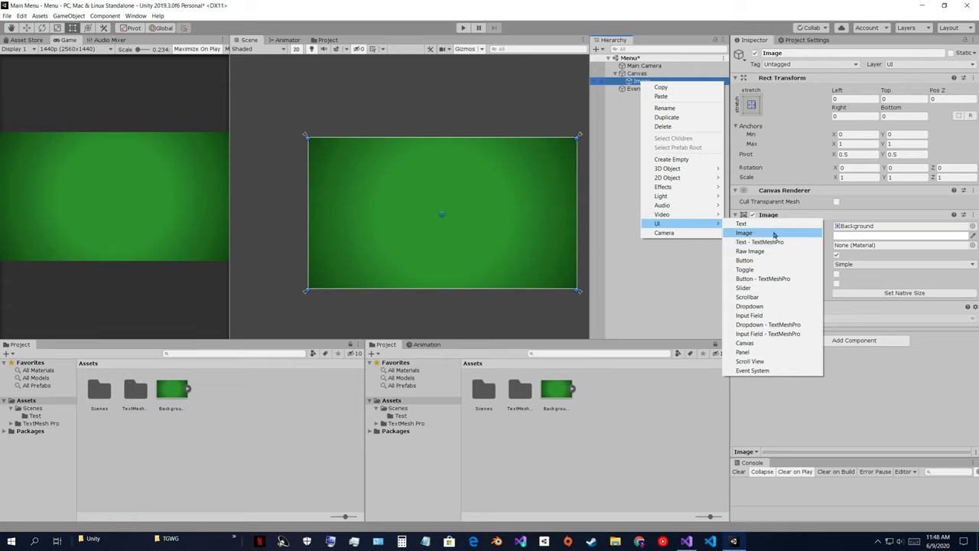
{"action": "left_click", "coordinate": [738, 242]}
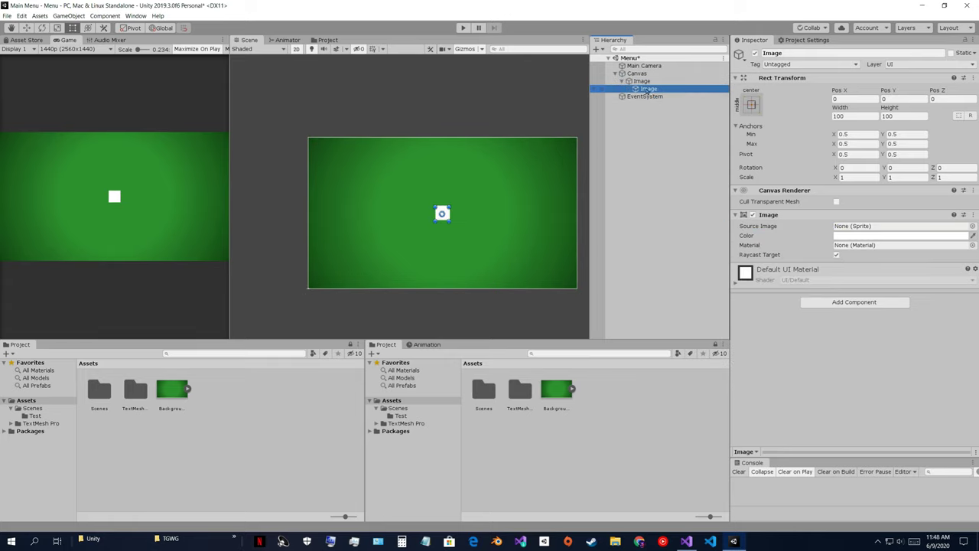
{"action": "left_click", "coordinate": [643, 81]}
{"action": "left_click", "coordinate": [648, 89]}
{"action": "left_click_drag", "start_coordinate": [450, 205], "coordinate": [437, 222]}
Step: Demonstrate draw order by placing the white image before the green one in the Canvas hierarchy, moving it back after it, and repositioning it
{"action": "left_click_drag", "start_coordinate": [651, 90], "coordinate": [647, 86]}
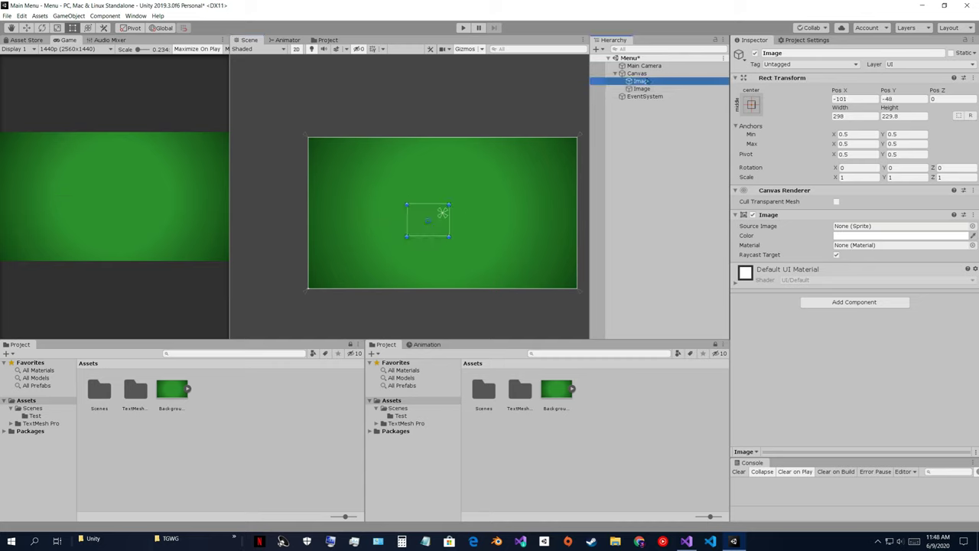
{"action": "left_click_drag", "start_coordinate": [429, 222], "coordinate": [468, 217]}
{"action": "left_click_drag", "start_coordinate": [669, 78], "coordinate": [643, 94]}
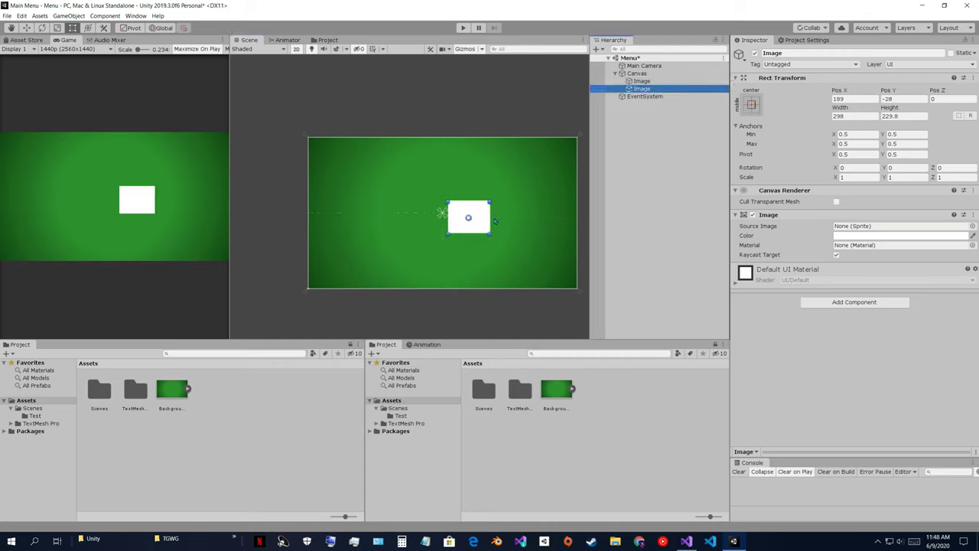
{"action": "mouse_move", "coordinate": [478, 219]}
{"action": "left_mouse_down"}
{"action": "mouse_move", "coordinate": [399, 239]}
{"action": "mouse_move", "coordinate": [469, 213]}
{"action": "left_mouse_up"}
Step: Rename the full-screen green image as Background
{"action": "left_click", "coordinate": [656, 81]}
{"action": "right_click", "coordinate": [656, 83]}
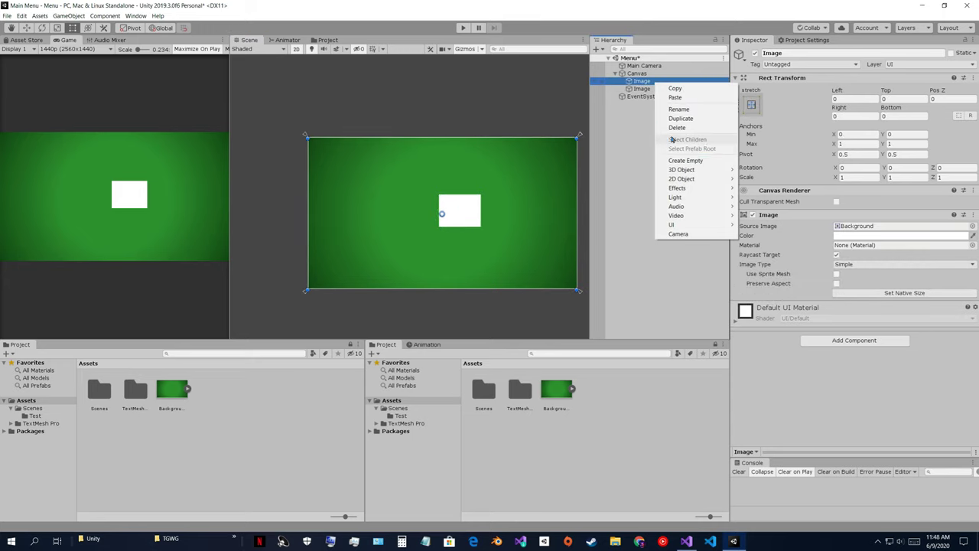
{"action": "left_click", "coordinate": [678, 109]}
{"action": "double_click", "coordinate": [771, 52]}
{"action": "type", "text": "Background"}
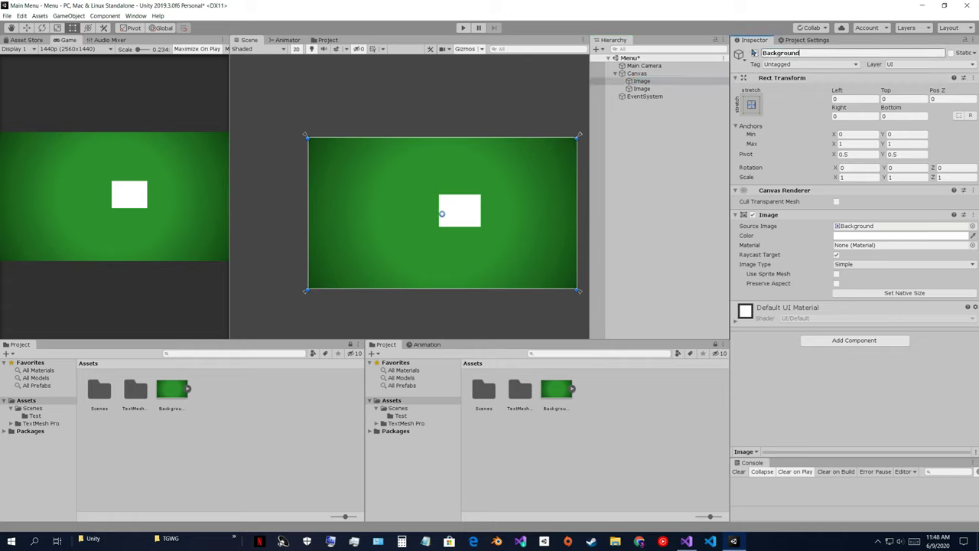
{"action": "key", "text": "Return"}
Step: Delete the small white image from the Canvas
{"action": "left_click", "coordinate": [641, 90]}
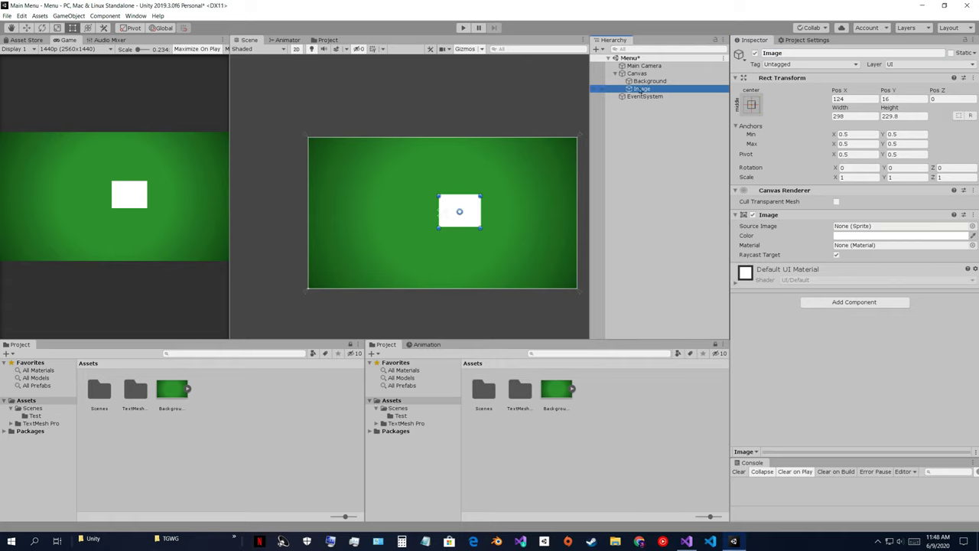
{"action": "right_click", "coordinate": [644, 89]}
{"action": "left_click", "coordinate": [664, 138]}
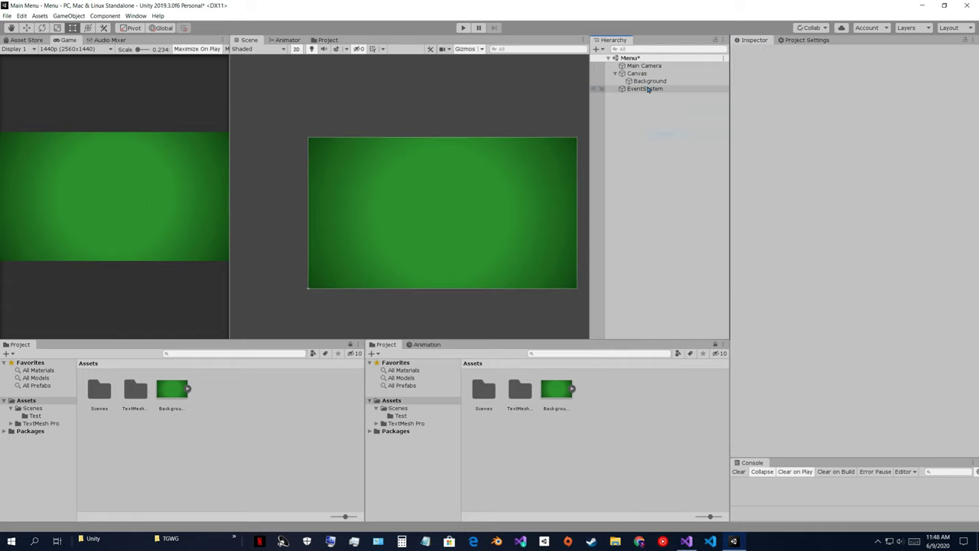
{"action": "left_click", "coordinate": [648, 81]}
{"action": "right_click", "coordinate": [637, 74]}
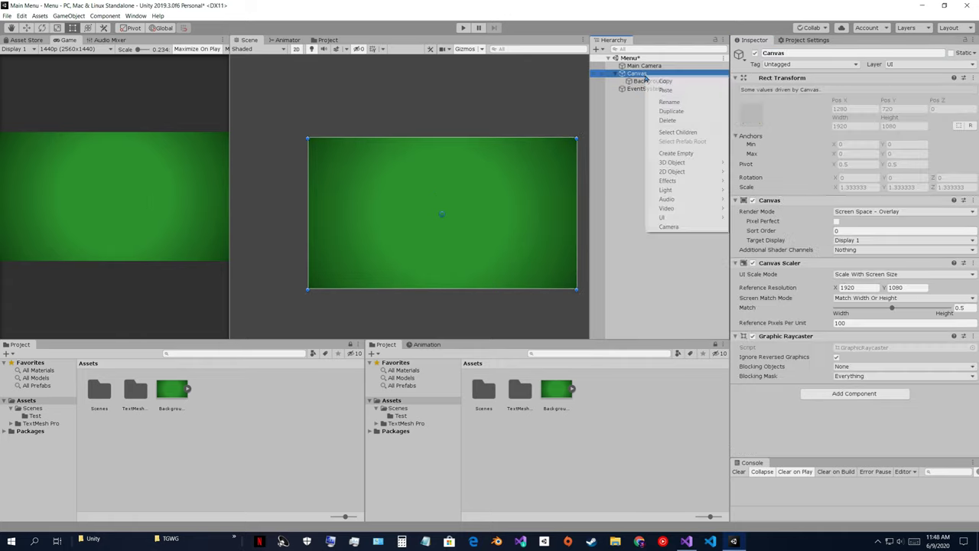
{"action": "left_click", "coordinate": [645, 106]}
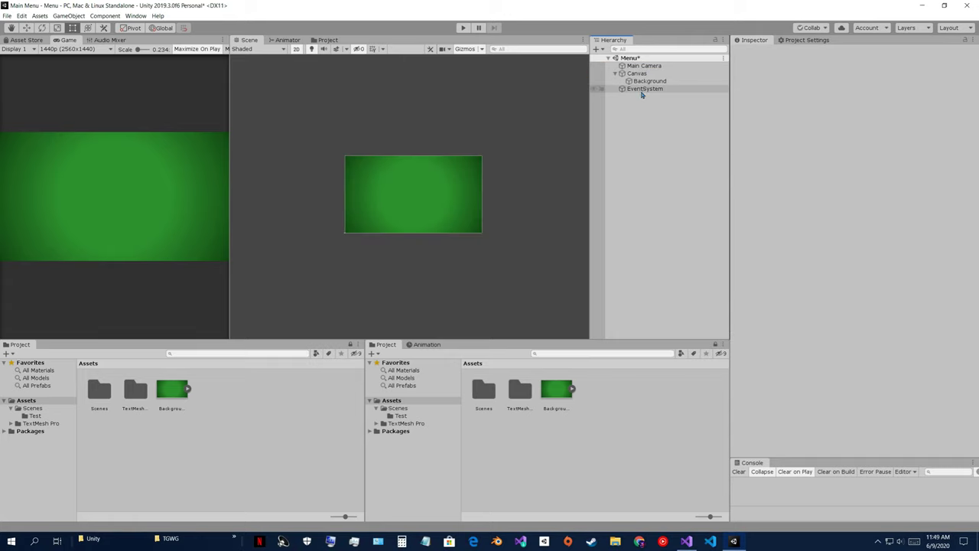
Step: Add a standard UI Button to the Canvas and inspect its label up close
{"action": "left_click", "coordinate": [635, 76]}
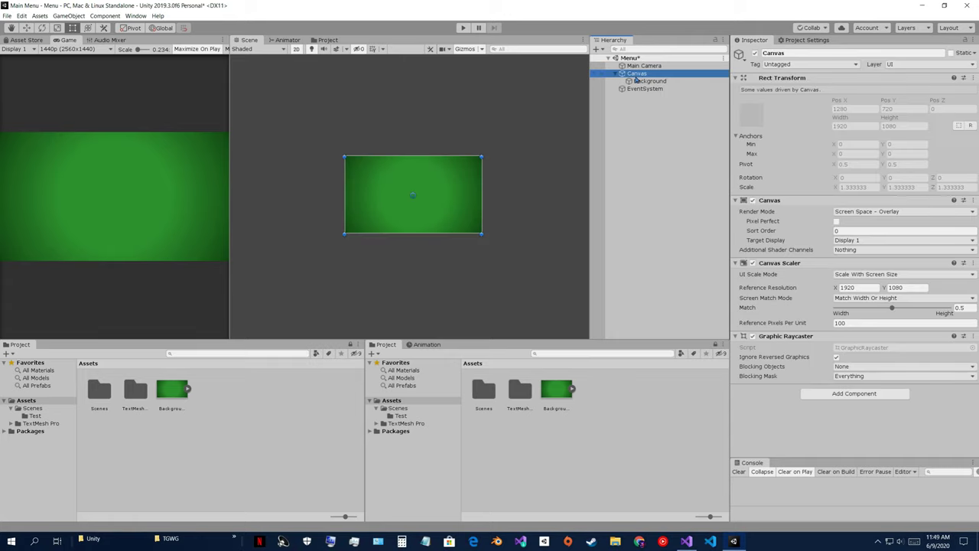
{"action": "right_click", "coordinate": [637, 76]}
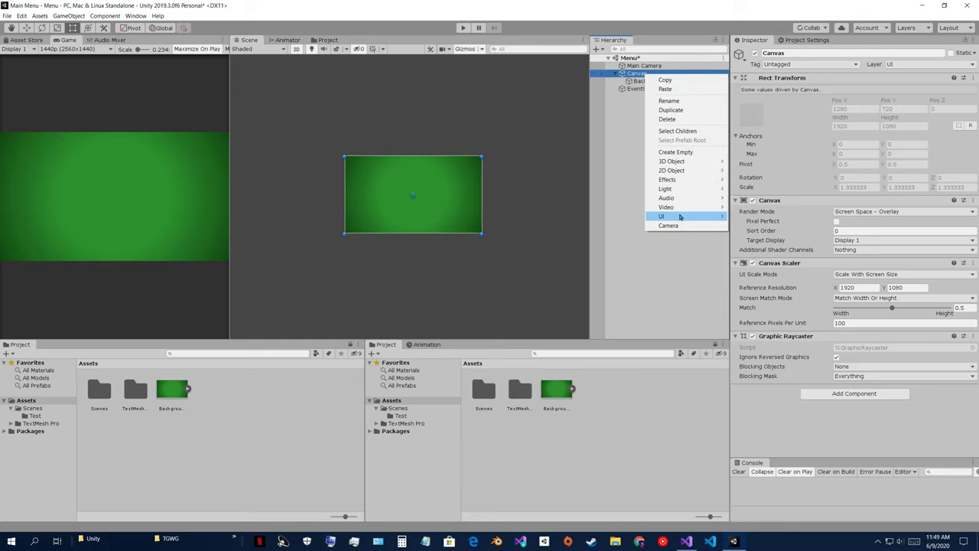
{"action": "mouse_move", "coordinate": [679, 219]}
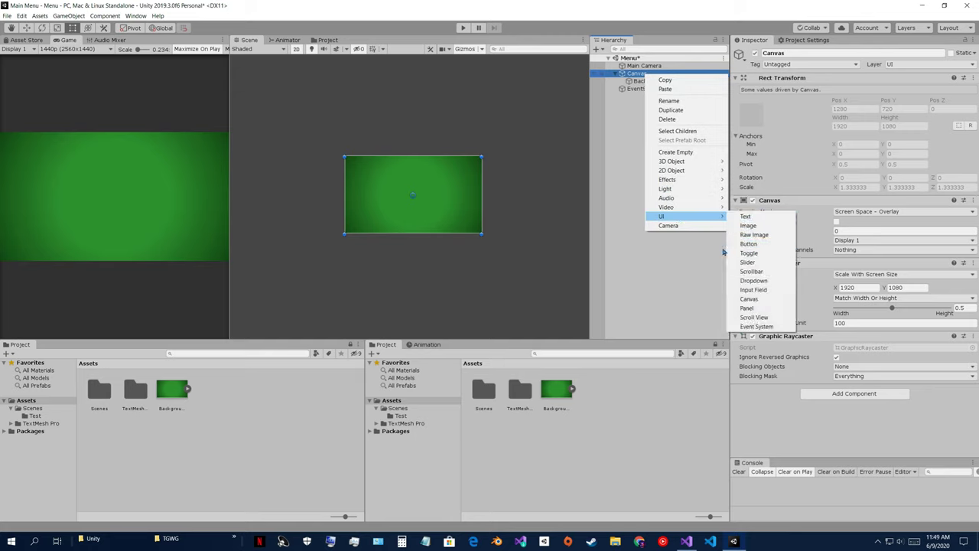
{"action": "left_click", "coordinate": [782, 244]}
{"action": "scroll", "coordinate": [473, 182], "scroll_direction": "up", "scroll_amount": 3}
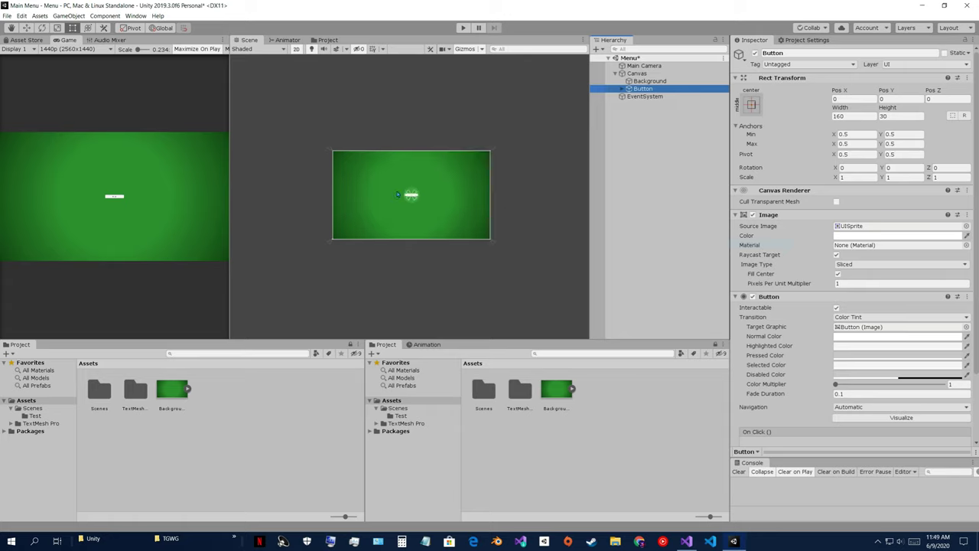
{"action": "double_click", "coordinate": [647, 90]}
{"action": "scroll", "coordinate": [414, 200], "scroll_direction": "up", "scroll_amount": 1}
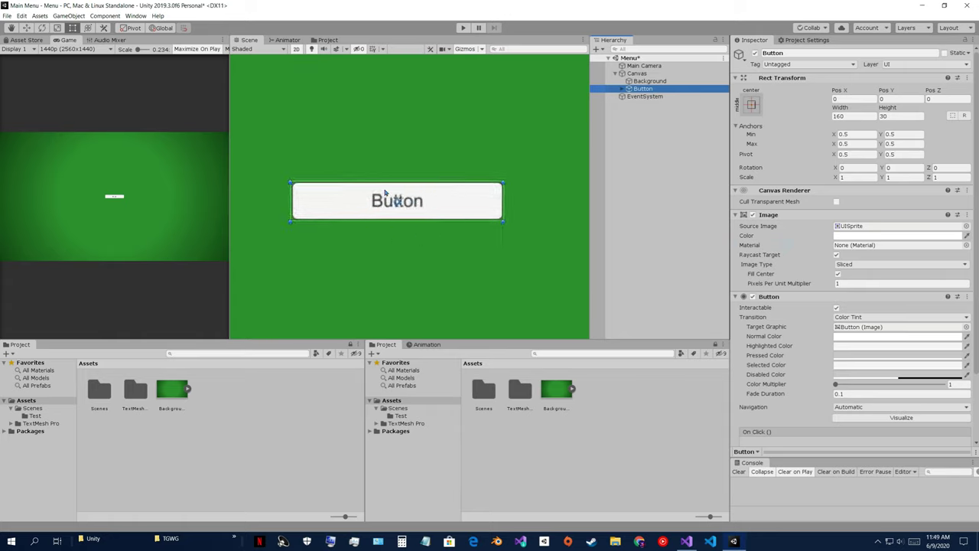
Step: Delete the standard button from the Canvas and reselect the Canvas
{"action": "right_click", "coordinate": [646, 89]}
{"action": "left_click", "coordinate": [666, 135]}
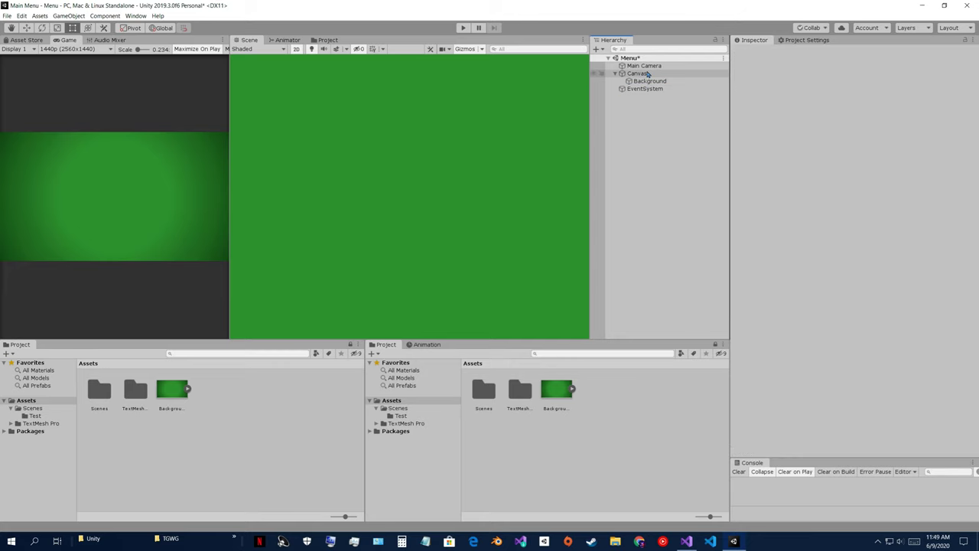
{"action": "double_click", "coordinate": [647, 74]}
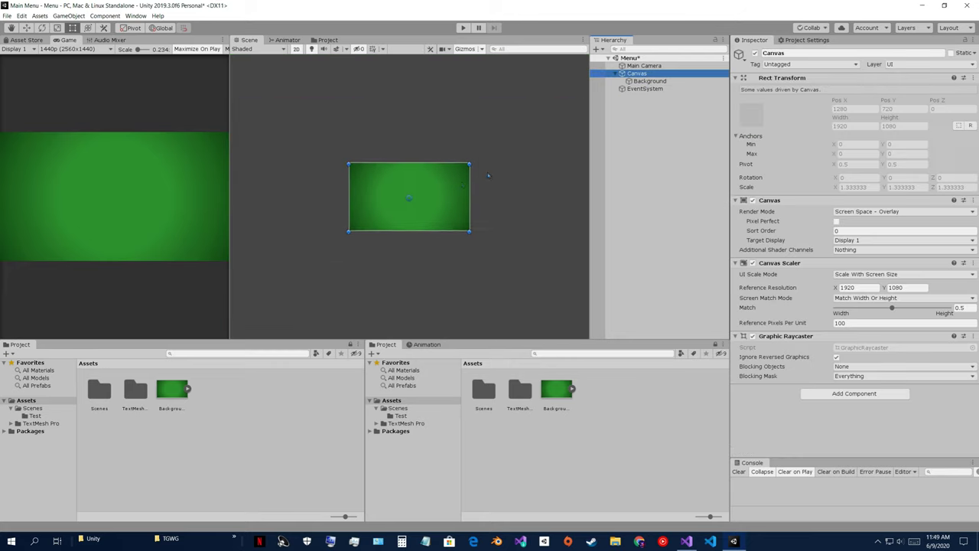
{"action": "left_click", "coordinate": [659, 145]}
{"action": "left_click", "coordinate": [639, 73]}
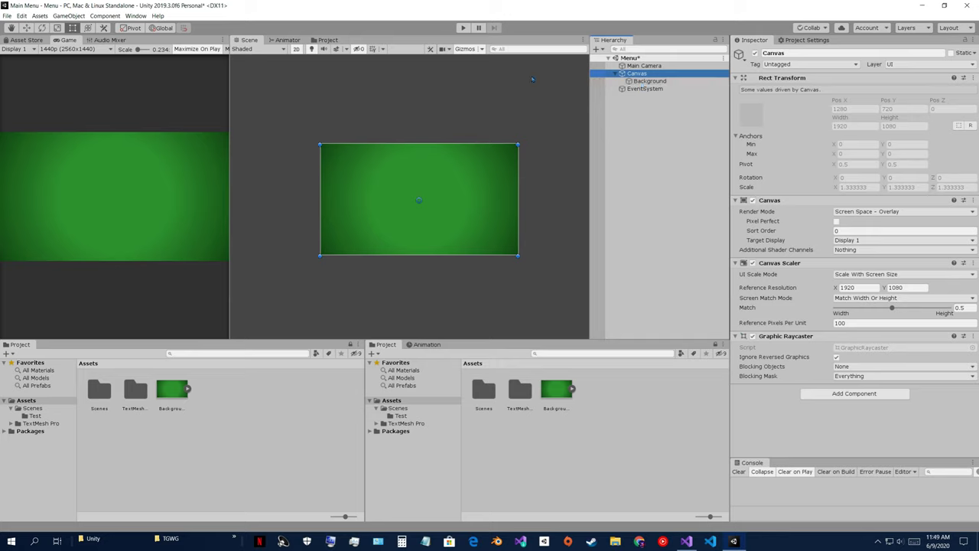
Step: Open the Package Manager and clear its search filter to list all packages
{"action": "left_click", "coordinate": [135, 16]}
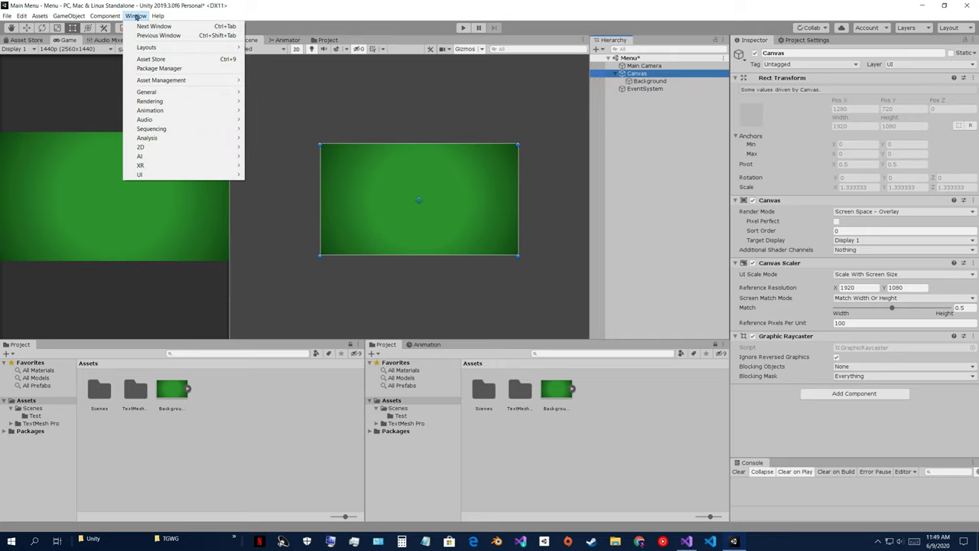
{"action": "left_click", "coordinate": [159, 68]}
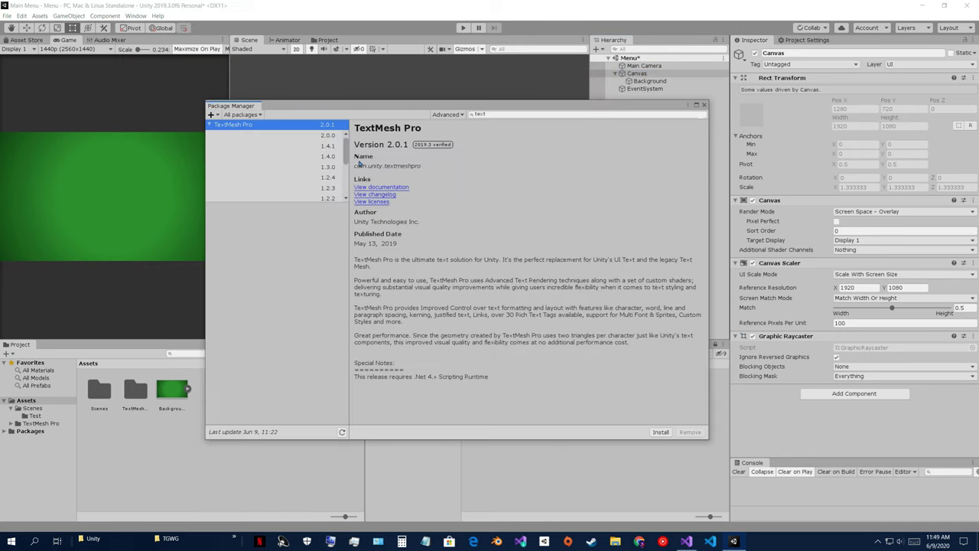
{"action": "left_click", "coordinate": [488, 116]}
{"action": "key", "text": "BackSpace"}
{"action": "key", "text": "BackSpace"}
{"action": "key", "text": "BackSpace"}
{"action": "key", "text": "BackSpace"}
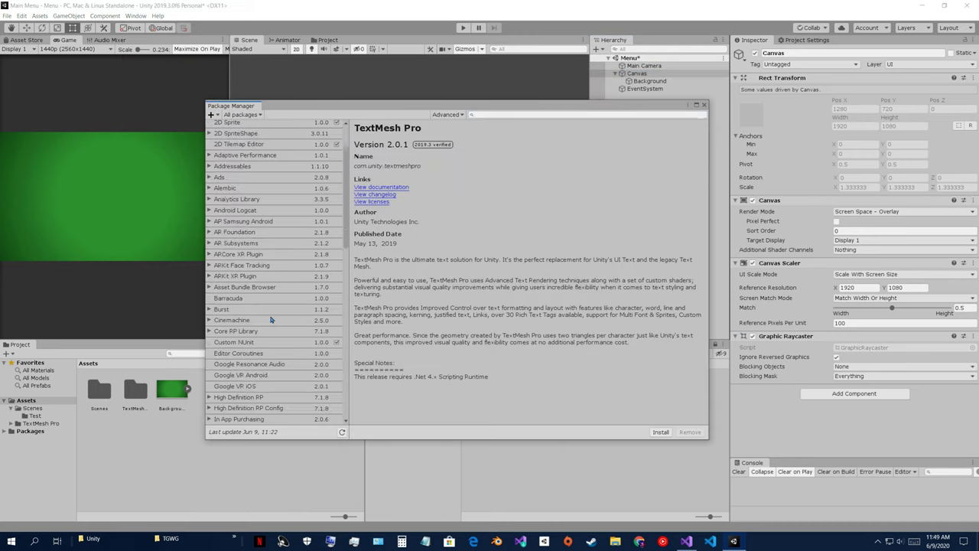
Step: Search the packages for "text", install TextMesh Pro 2.0.1 and close the Package Manager
{"action": "left_click", "coordinate": [501, 114]}
{"action": "type", "text": "text"}
{"action": "left_click", "coordinate": [244, 125]}
{"action": "left_click", "coordinate": [211, 125]}
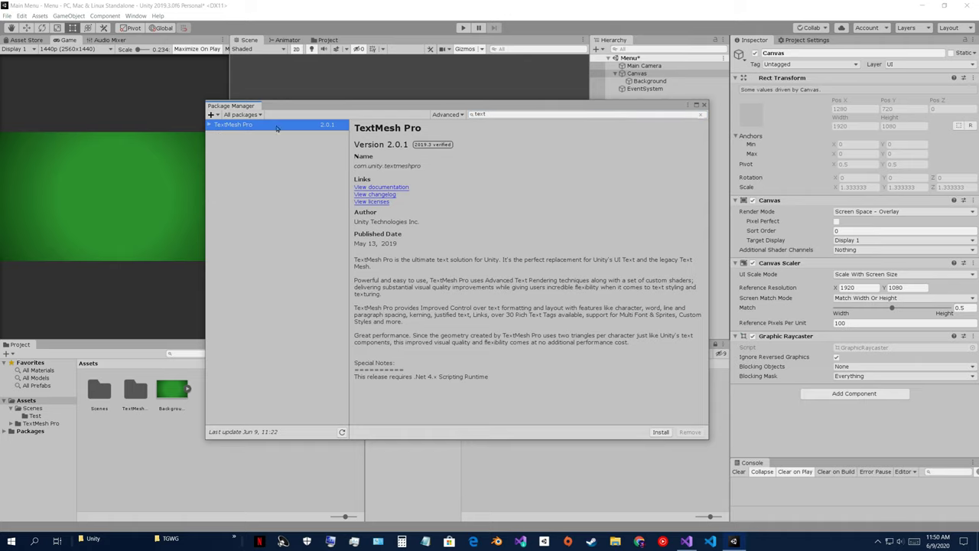
{"action": "left_click", "coordinate": [661, 433]}
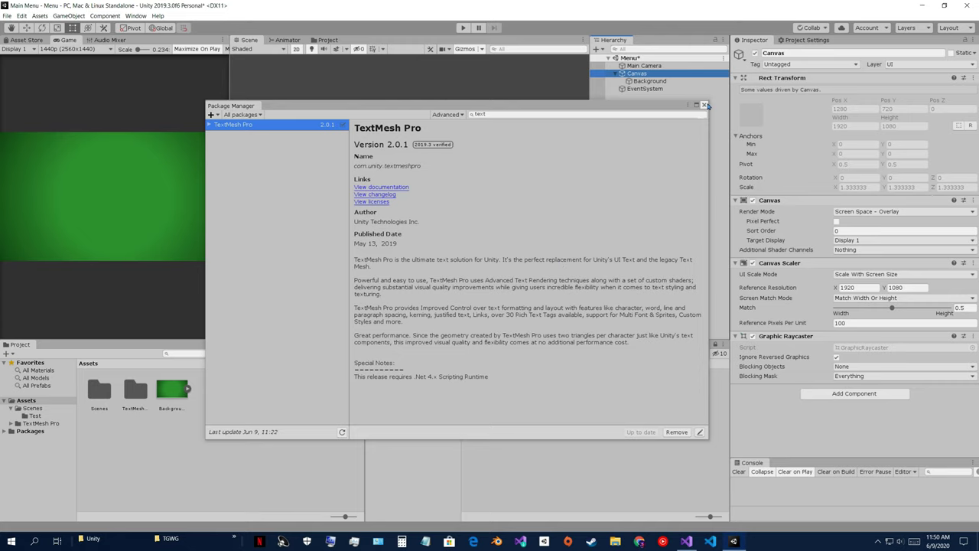
{"action": "left_click", "coordinate": [705, 106]}
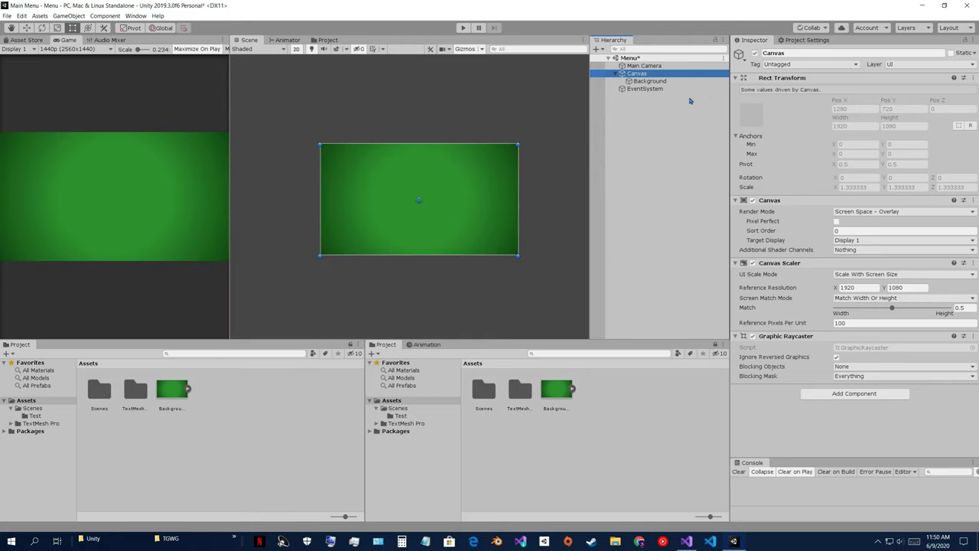
Step: Add a UI Button - TextMeshPro as a child of the Canvas
{"action": "right_click", "coordinate": [644, 77]}
{"action": "mouse_move", "coordinate": [688, 216]}
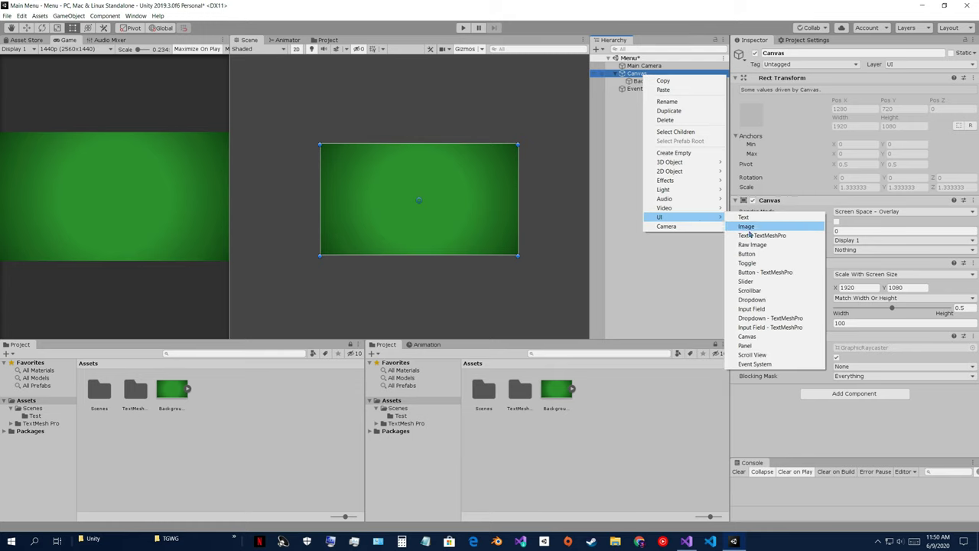
{"action": "left_click", "coordinate": [775, 274]}
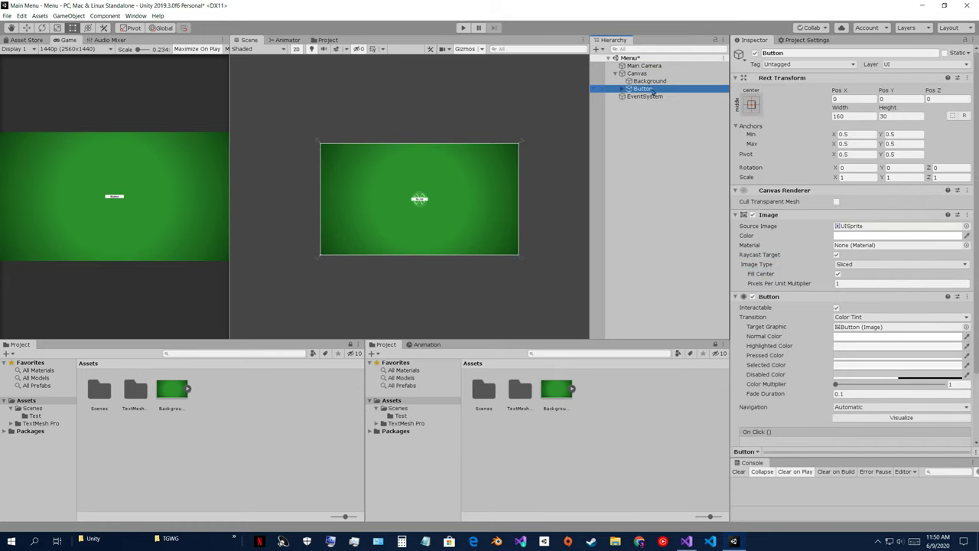
{"action": "key", "text": "f"}
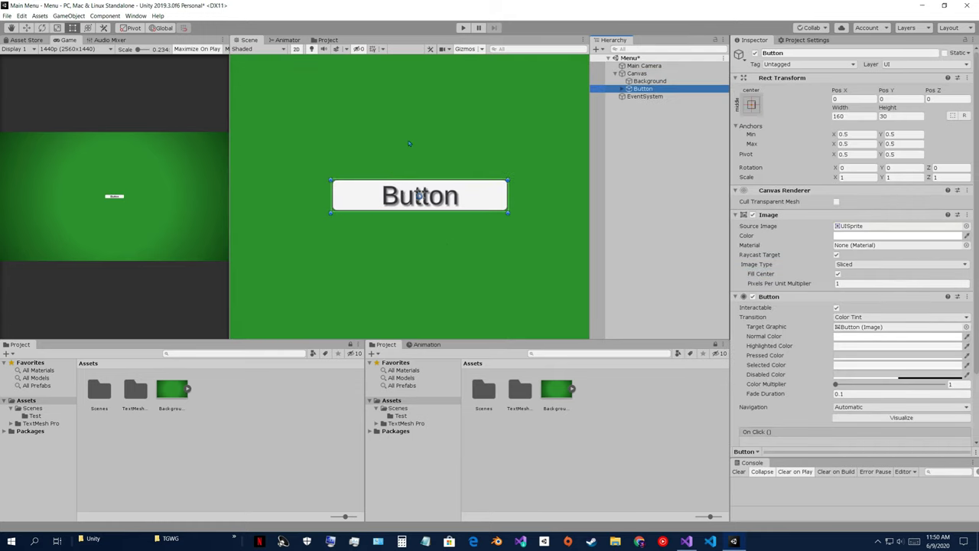
{"action": "scroll", "coordinate": [338, 215], "scroll_direction": "down", "scroll_amount": 5}
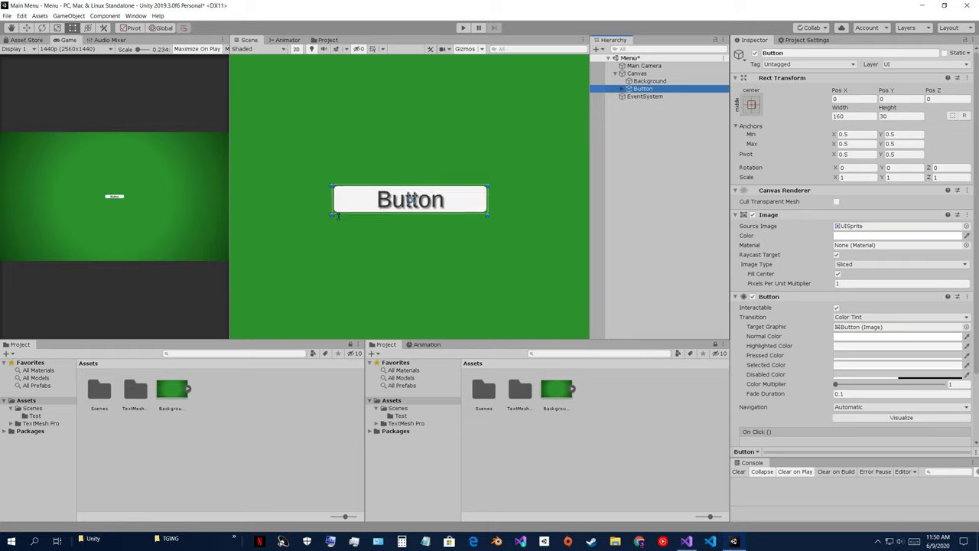
{"action": "scroll", "coordinate": [337, 216], "scroll_direction": "down", "scroll_amount": 5}
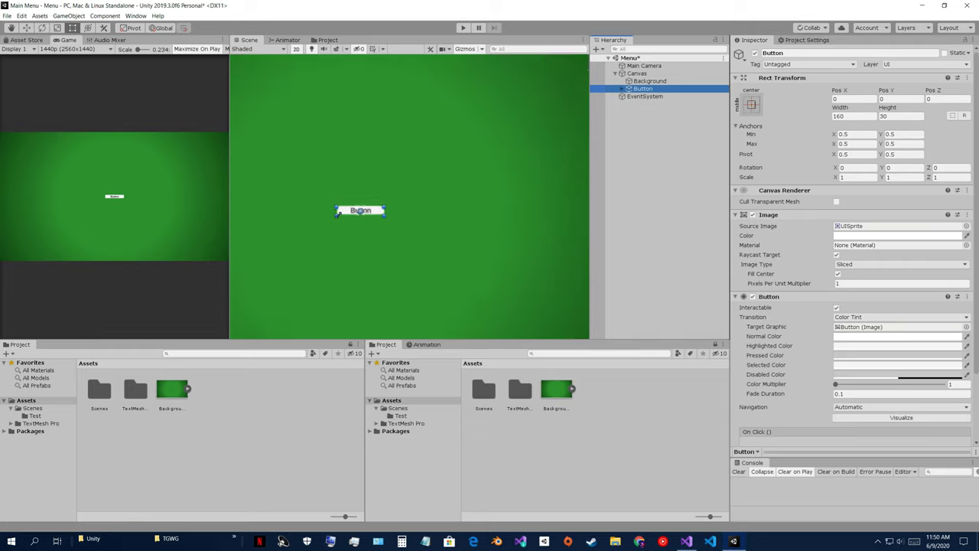
{"action": "middle_click_drag", "start_coordinate": [349, 214], "coordinate": [426, 197]}
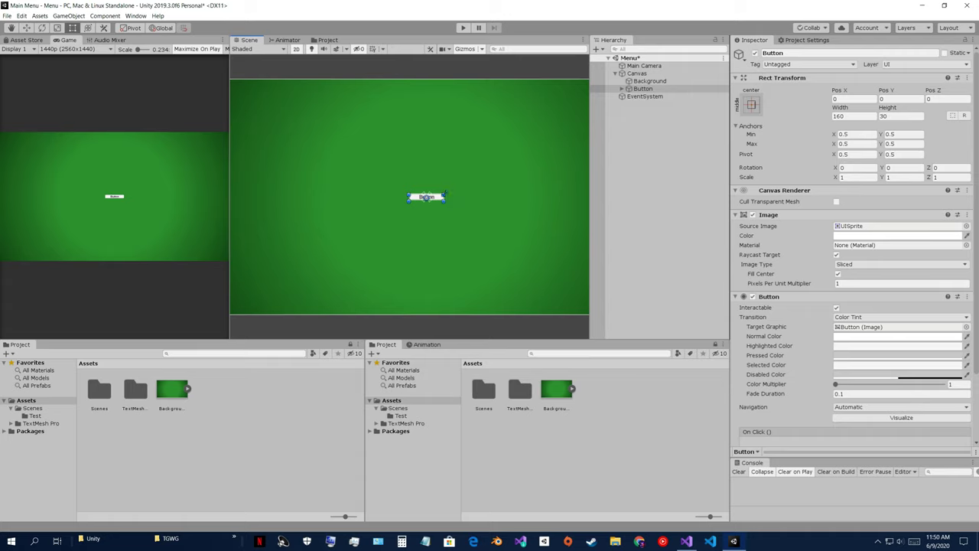
{"action": "left_click_drag", "start_coordinate": [446, 194], "coordinate": [534, 133]}
{"action": "left_click_drag", "start_coordinate": [409, 199], "coordinate": [265, 264]}
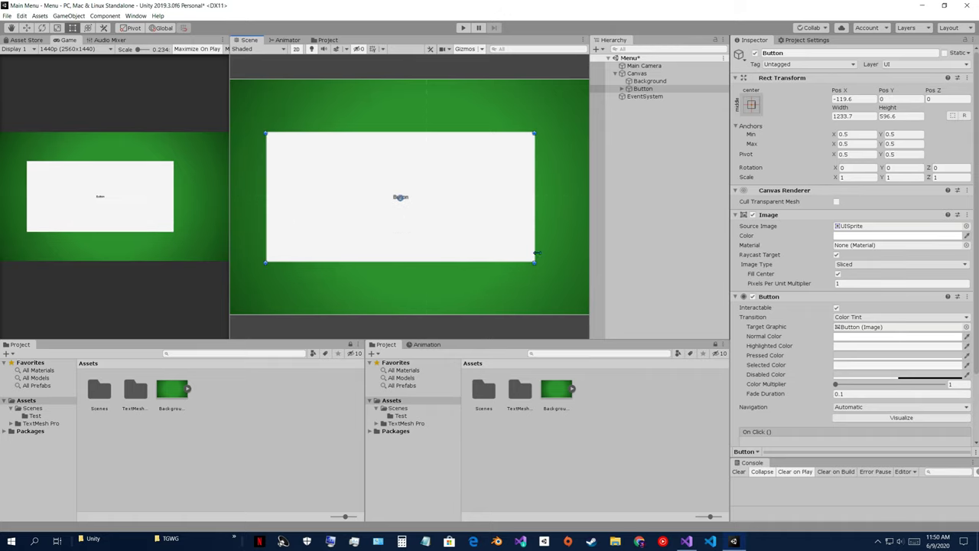
{"action": "left_click_drag", "start_coordinate": [536, 253], "coordinate": [671, 253]}
{"action": "key", "text": "ctrl+z"}
{"action": "right_click", "coordinate": [771, 82]}
{"action": "left_click", "coordinate": [788, 86]}
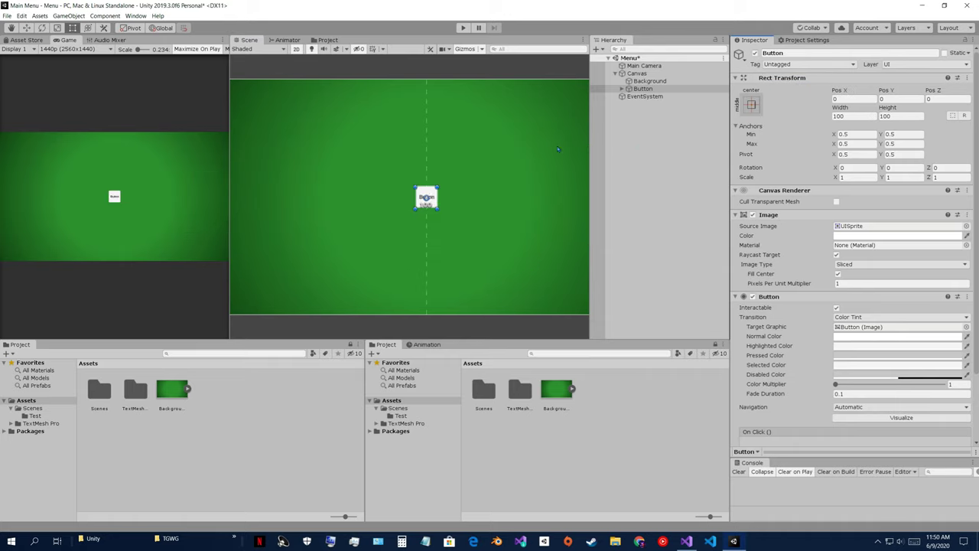
Step: Enlarge the button symmetrically about its centre to about 517 by 184 and place it above the canvas centre at Pos Y 130
{"action": "left_click", "coordinate": [642, 89]}
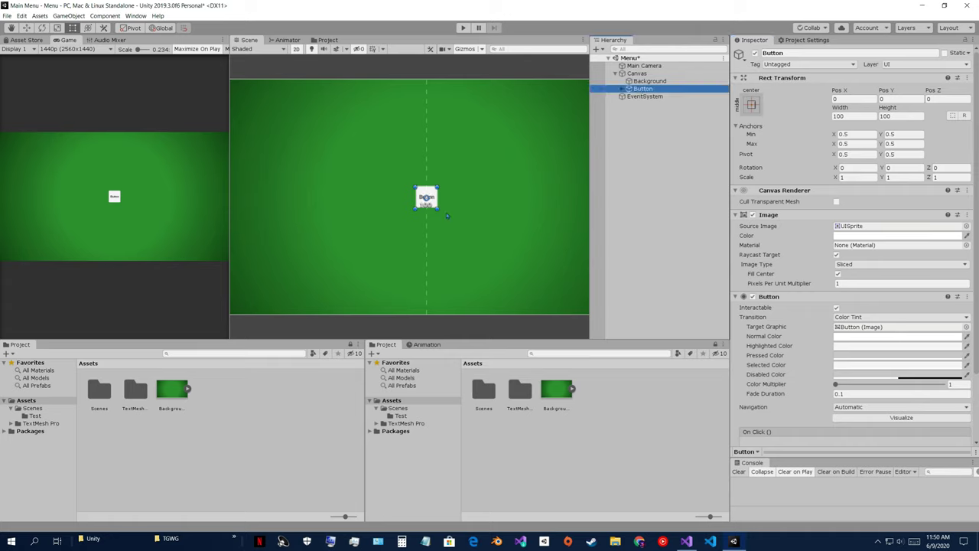
{"action": "left_click", "coordinate": [426, 198]}
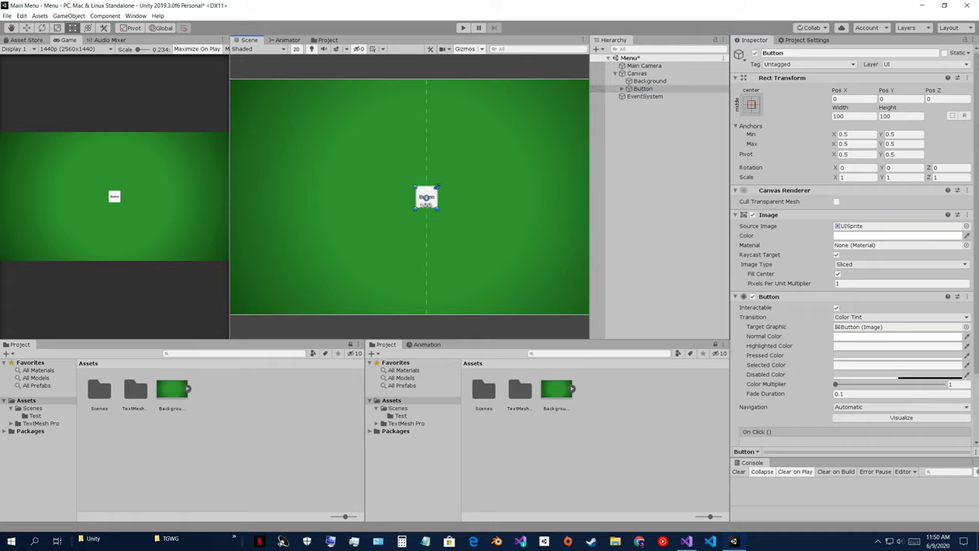
{"action": "left_click_drag", "start_coordinate": [437, 186], "coordinate": [468, 168], "text": "alt"}
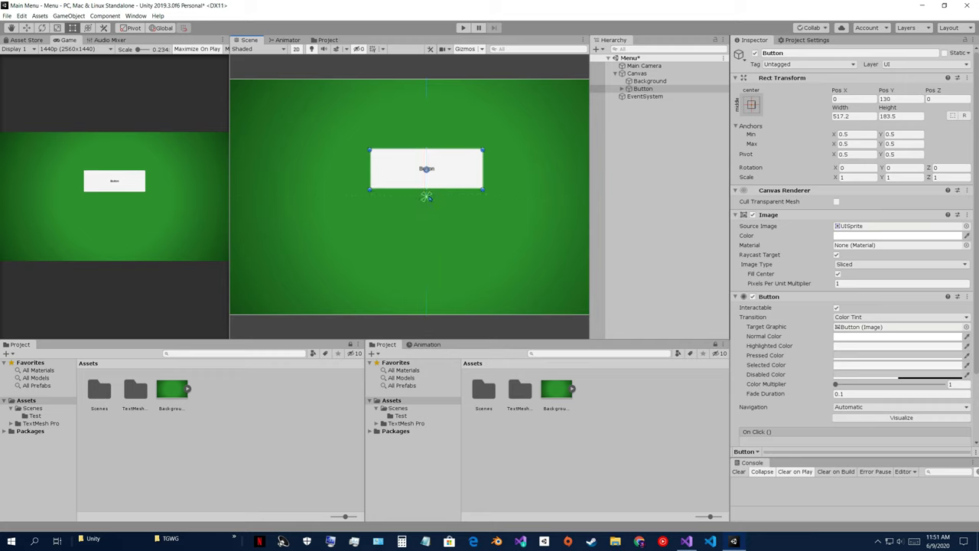
Step: Rename the button object to Play
{"action": "left_click", "coordinate": [627, 90]}
{"action": "left_click", "coordinate": [794, 52]}
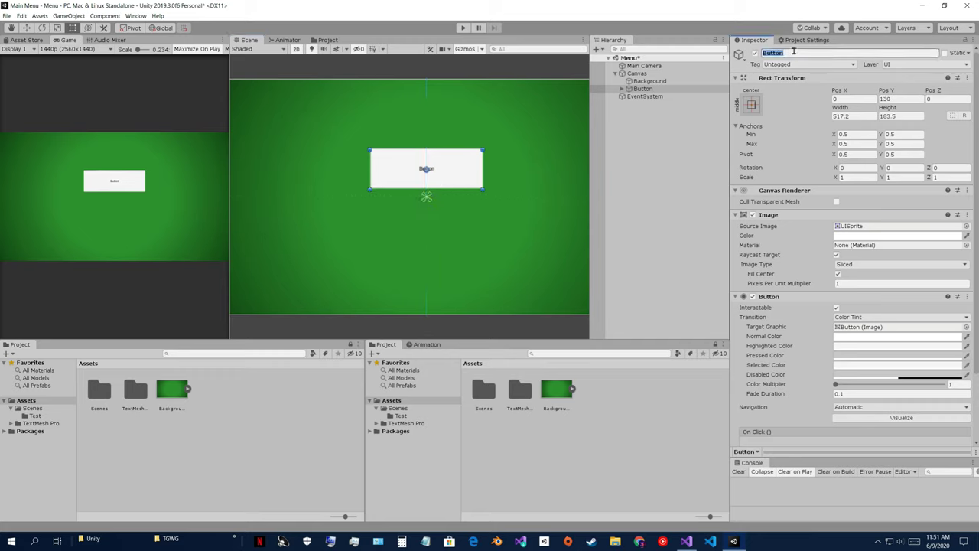
{"action": "type", "text": "Play"}
{"action": "left_click", "coordinate": [638, 89]}
Step: Set the button's child label text to Play and its vertex color to white
{"action": "left_click", "coordinate": [622, 89]}
{"action": "left_click", "coordinate": [654, 97]}
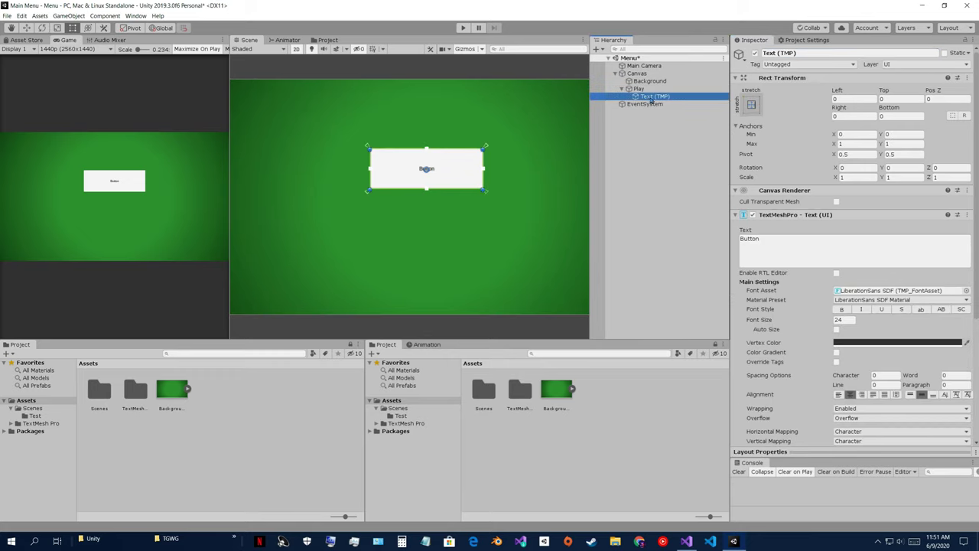
{"action": "left_click", "coordinate": [809, 247]}
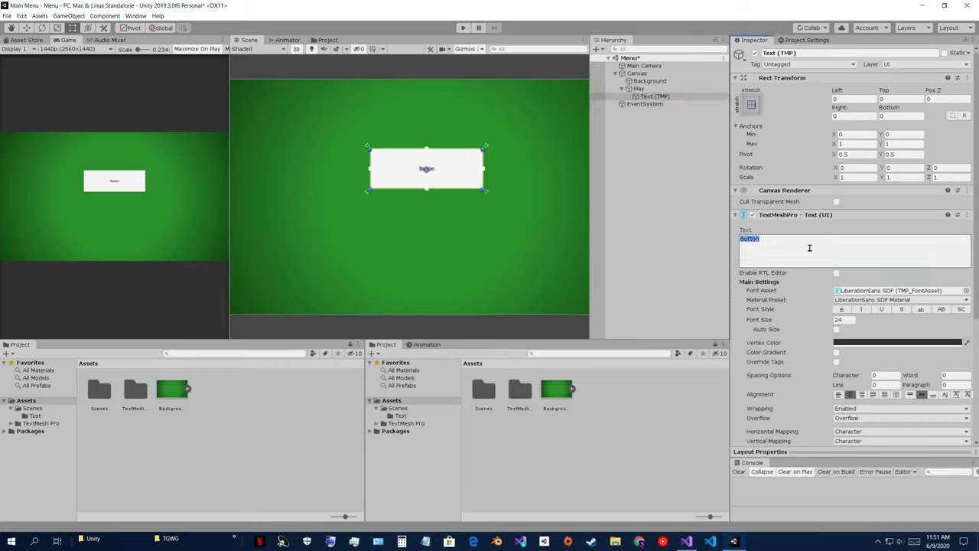
{"action": "type", "text": "Play"}
{"action": "left_click", "coordinate": [849, 343]}
{"action": "left_click_drag", "start_coordinate": [876, 126], "coordinate": [795, 85]}
{"action": "left_click", "coordinate": [935, 58]}
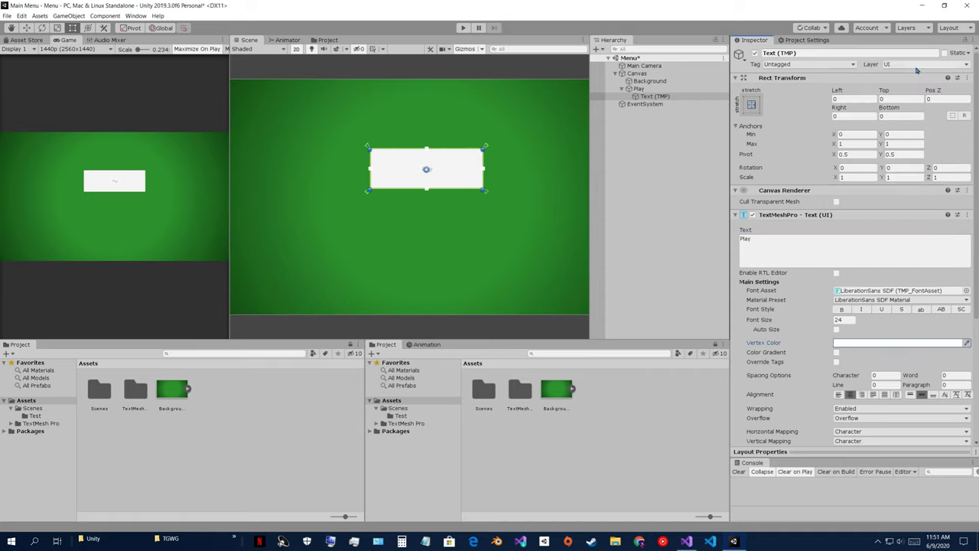
Step: Make the Play button's background image color fully transparent
{"action": "left_click", "coordinate": [642, 81]}
{"action": "left_click", "coordinate": [637, 89]}
{"action": "left_click", "coordinate": [899, 236]}
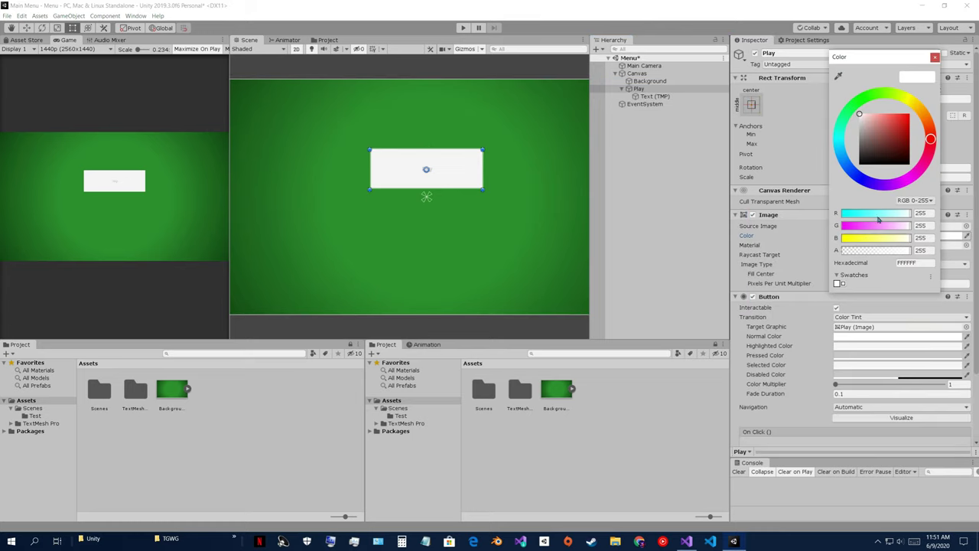
{"action": "left_click_drag", "start_coordinate": [907, 250], "coordinate": [768, 243]}
{"action": "left_click_drag", "start_coordinate": [872, 252], "coordinate": [772, 238]}
{"action": "left_click", "coordinate": [935, 58]}
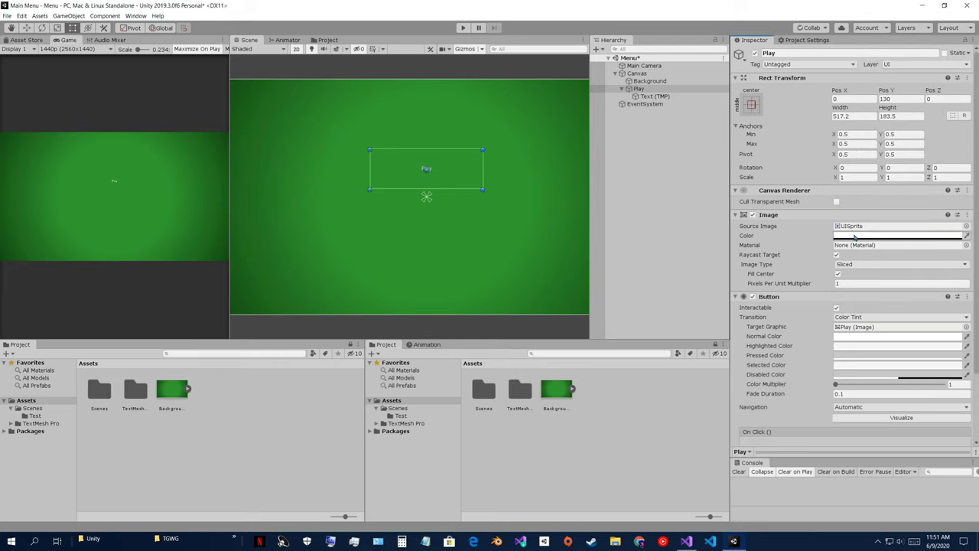
{"action": "left_click", "coordinate": [899, 236]}
{"action": "left_click", "coordinate": [939, 58]}
Step: Set the Play label's font size to 110 and make it bold
{"action": "left_click", "coordinate": [646, 96]}
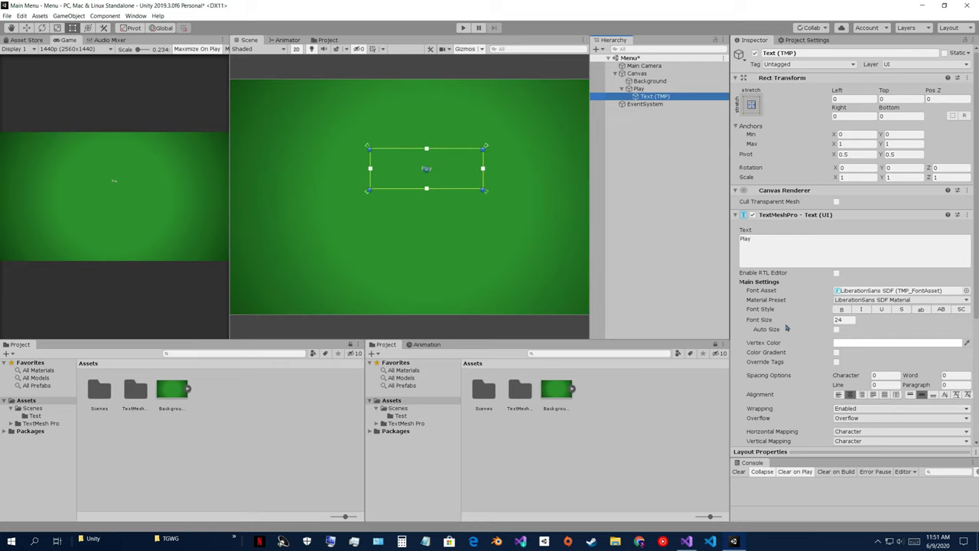
{"action": "left_click", "coordinate": [812, 322]}
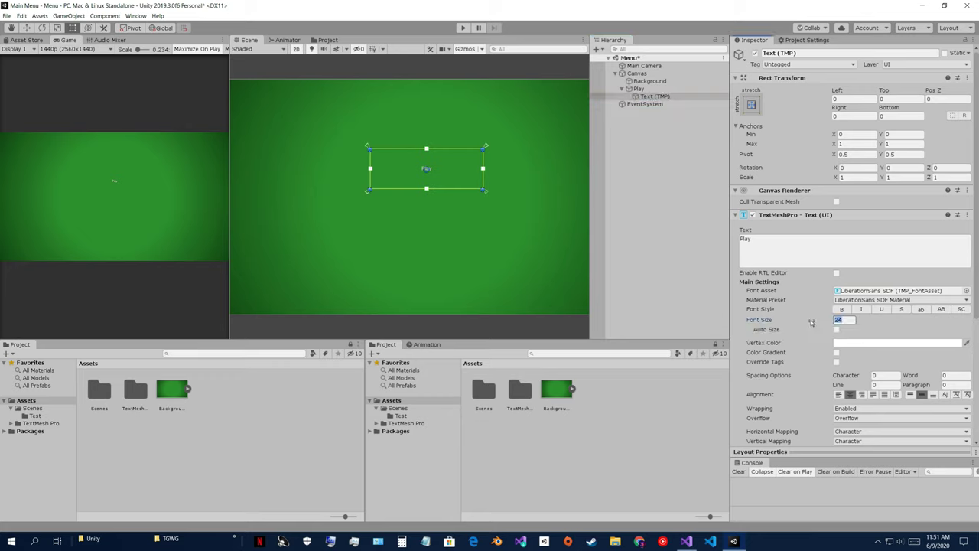
{"action": "type", "text": "110"}
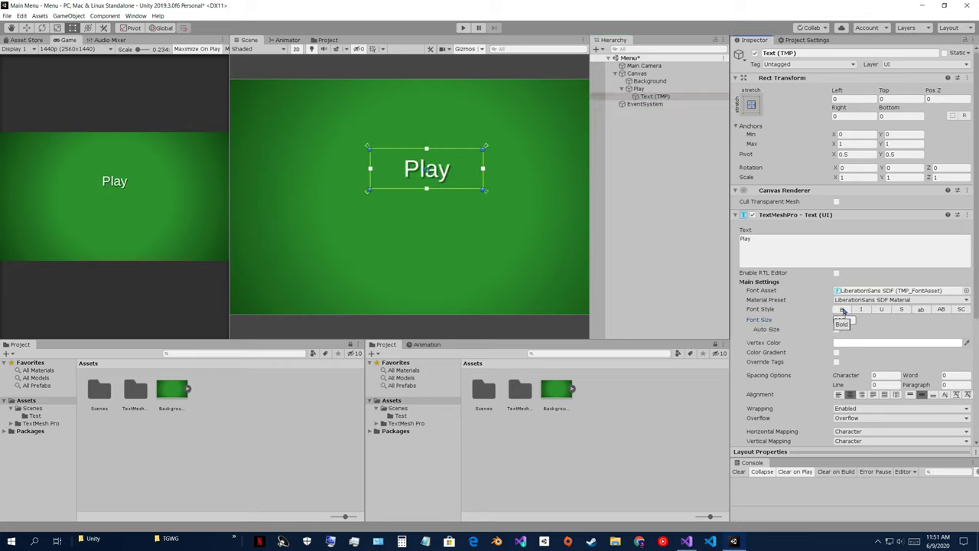
{"action": "left_click", "coordinate": [842, 309]}
Step: Try out the Play label's underlay settings, moving Offset X to -1 and back to 1
{"action": "scroll", "coordinate": [409, 152], "scroll_direction": "up", "scroll_amount": 2}
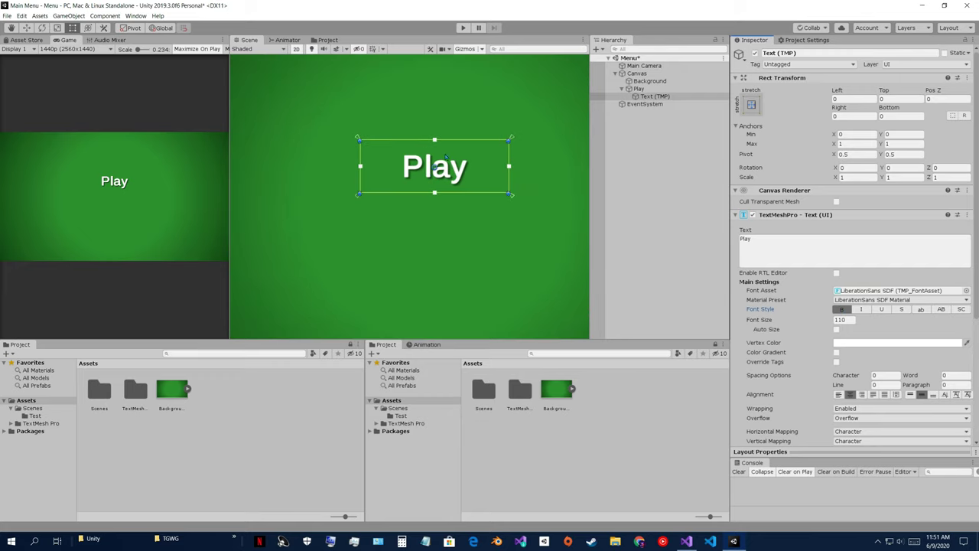
{"action": "scroll", "coordinate": [453, 184], "scroll_direction": "down", "scroll_amount": 2}
{"action": "scroll", "coordinate": [807, 331], "scroll_direction": "down", "scroll_amount": 3}
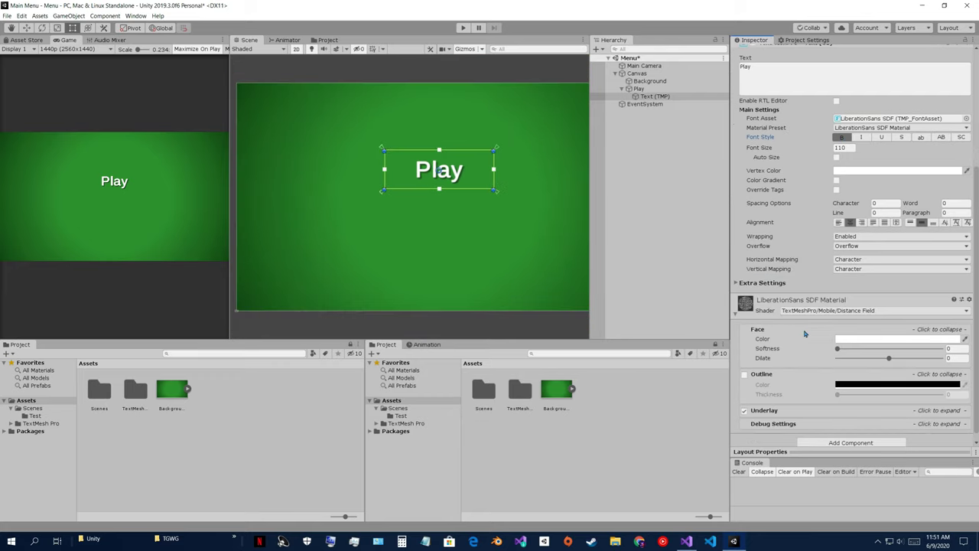
{"action": "scroll", "coordinate": [448, 173], "scroll_direction": "up", "scroll_amount": 3}
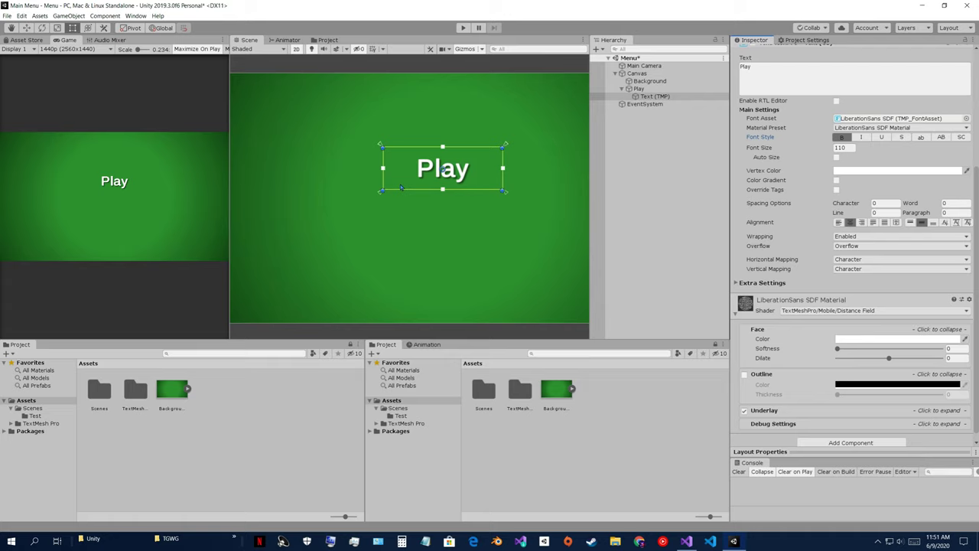
{"action": "left_click", "coordinate": [744, 411]}
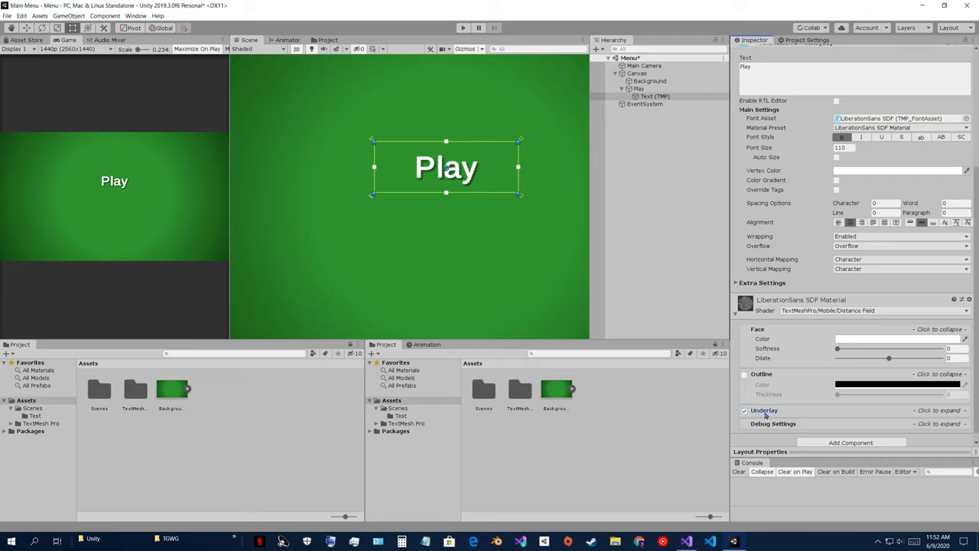
{"action": "left_click", "coordinate": [745, 410]}
{"action": "scroll", "coordinate": [826, 370], "scroll_direction": "down", "scroll_amount": 2}
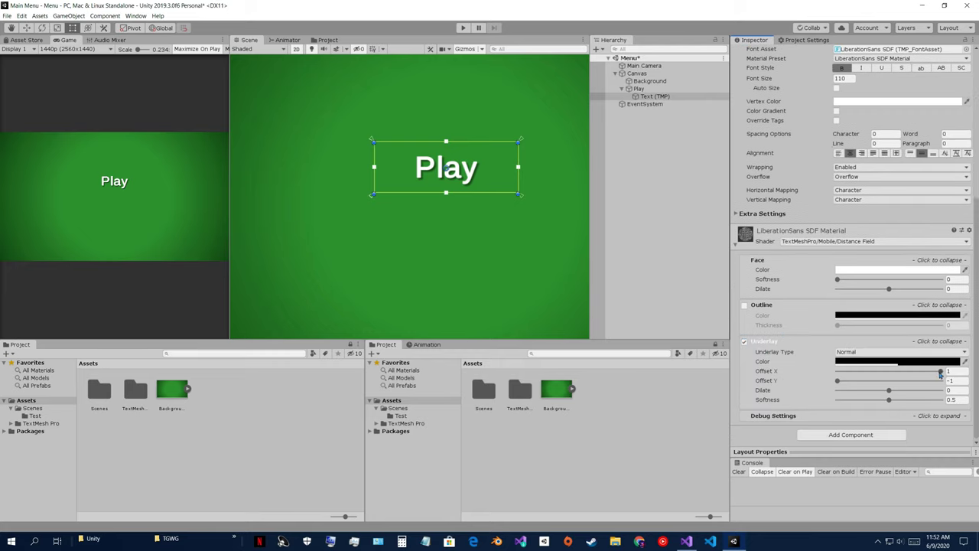
{"action": "left_click_drag", "start_coordinate": [940, 372], "coordinate": [832, 375]}
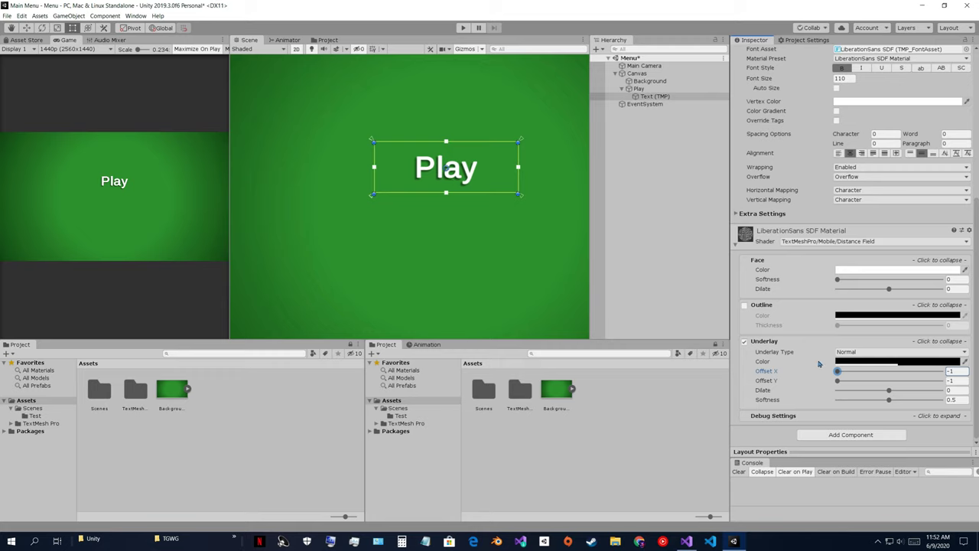
{"action": "left_click_drag", "start_coordinate": [837, 371], "coordinate": [941, 371]}
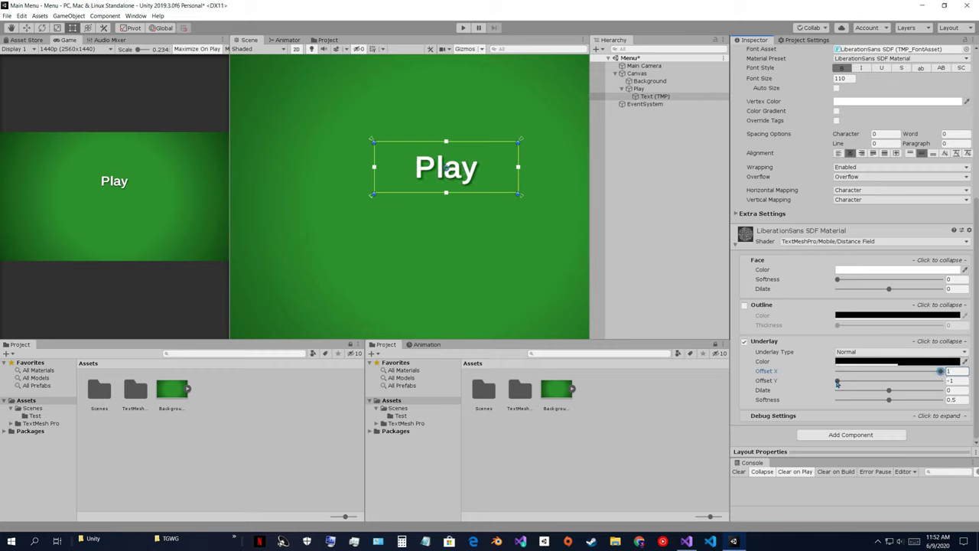
{"action": "left_click_drag", "start_coordinate": [837, 381], "coordinate": [668, 365]}
{"action": "mouse_move", "coordinate": [890, 400]}
{"action": "left_mouse_down"}
{"action": "mouse_move", "coordinate": [940, 400]}
{"action": "mouse_move", "coordinate": [641, 393]}
{"action": "mouse_move", "coordinate": [943, 399]}
{"action": "mouse_move", "coordinate": [888, 400]}
{"action": "left_mouse_up"}
Step: Spread the Play button's anchors out to the corners of its rectangle
{"action": "left_click", "coordinate": [626, 89]}
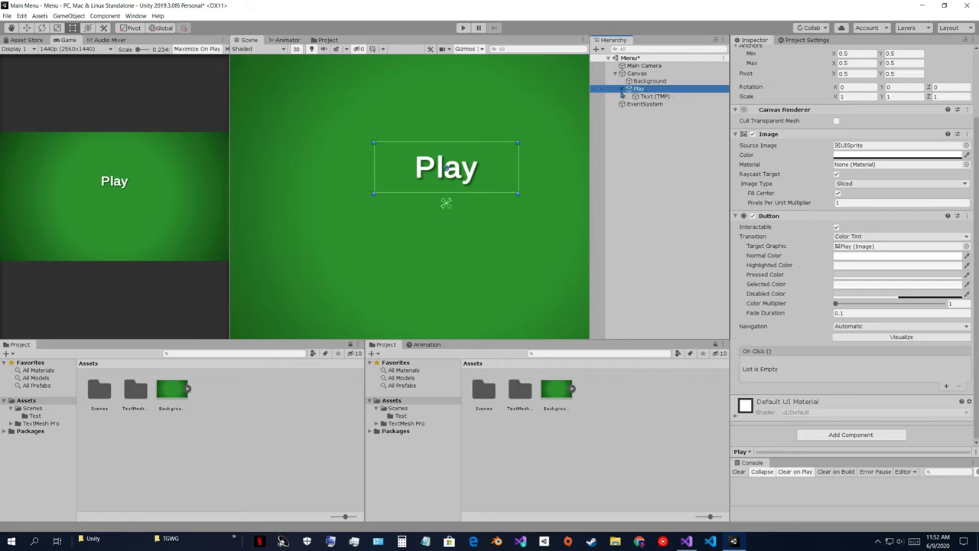
{"action": "left_click", "coordinate": [623, 89]}
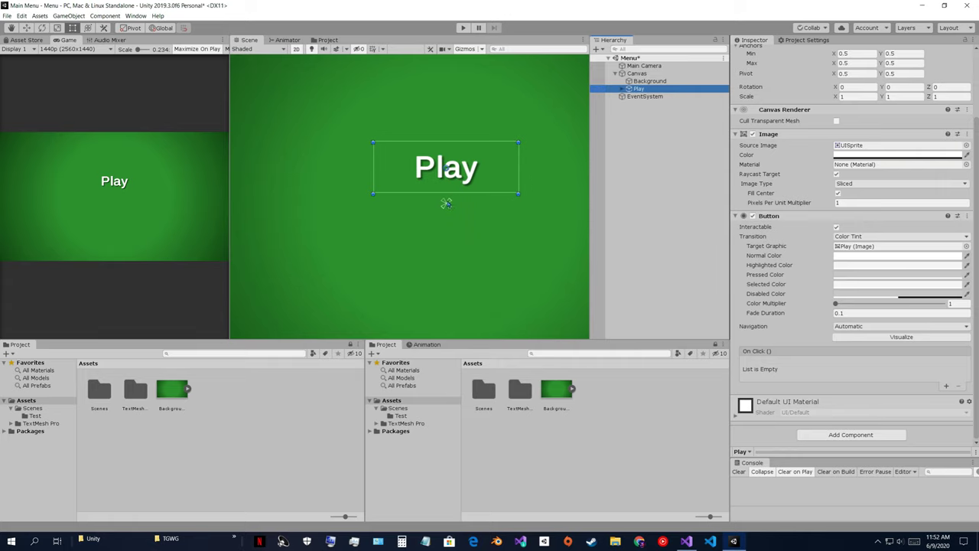
{"action": "left_click_drag", "start_coordinate": [446, 203], "coordinate": [524, 135]}
{"action": "left_click_drag", "start_coordinate": [444, 208], "coordinate": [370, 201]}
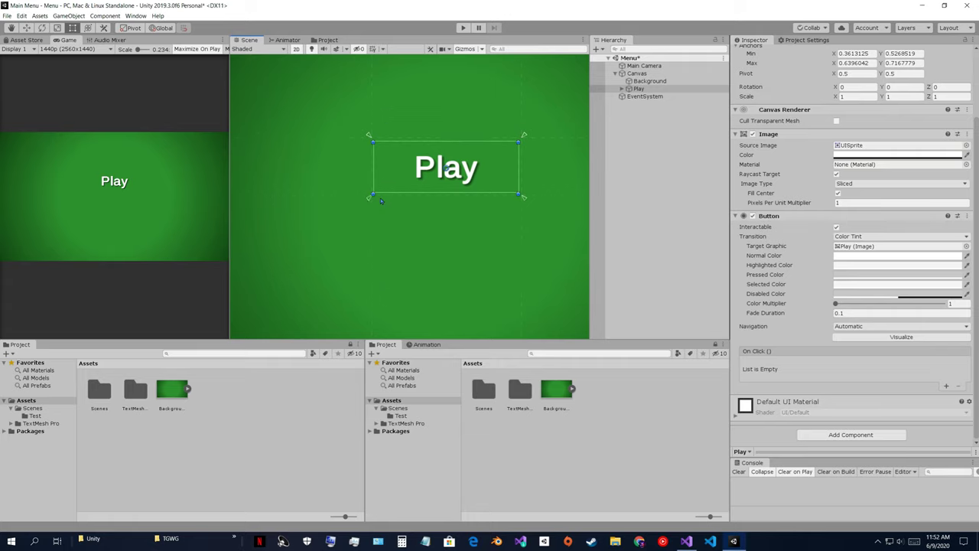
{"action": "scroll", "coordinate": [380, 198], "scroll_direction": "down", "scroll_amount": 3}
{"action": "scroll", "coordinate": [462, 183], "scroll_direction": "up", "scroll_amount": 1}
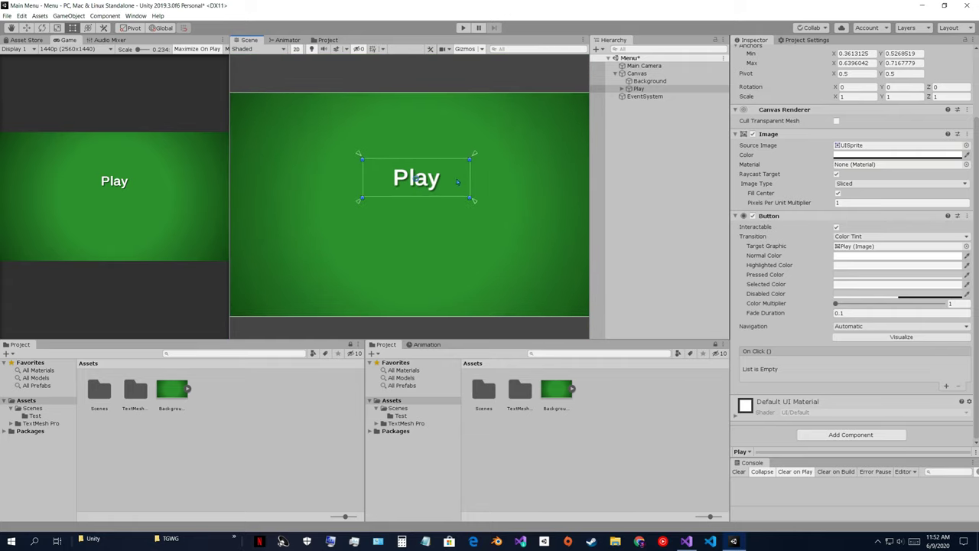
{"action": "middle_click_drag", "start_coordinate": [325, 214], "coordinate": [323, 158]}
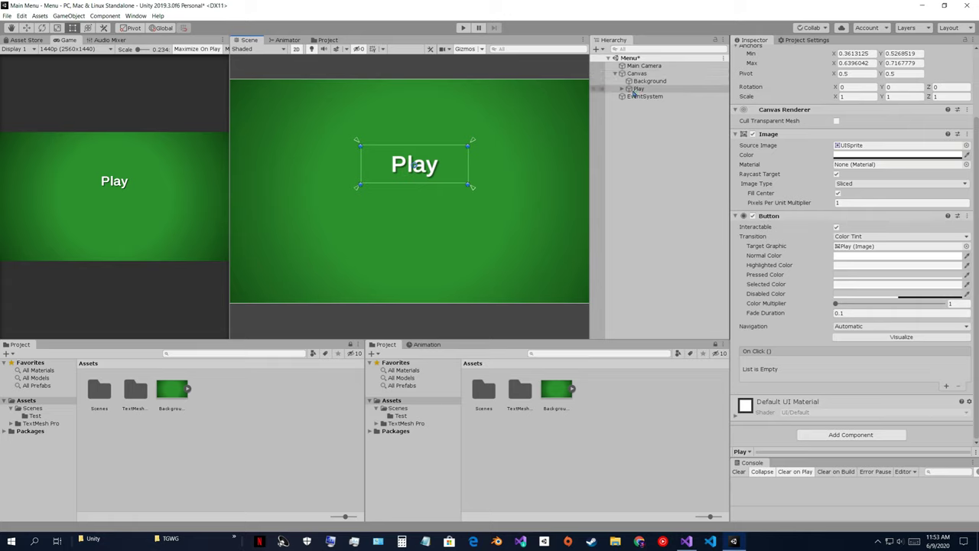
Step: Duplicate the Play button and name the copy Options, copying that name for its label
{"action": "left_click", "coordinate": [634, 89]}
{"action": "key", "text": "ctrl+d"}
{"action": "left_click", "coordinate": [810, 52]}
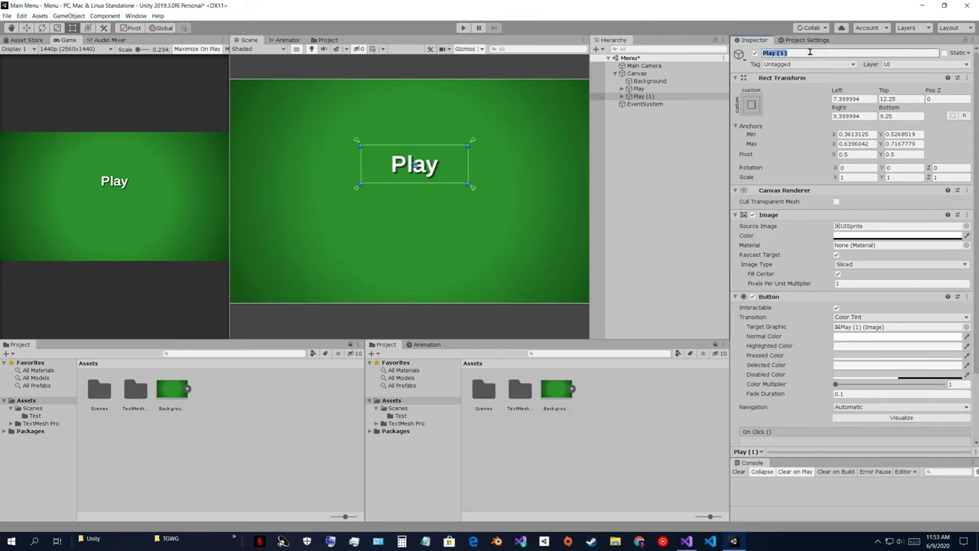
{"action": "type", "text": "Options"}
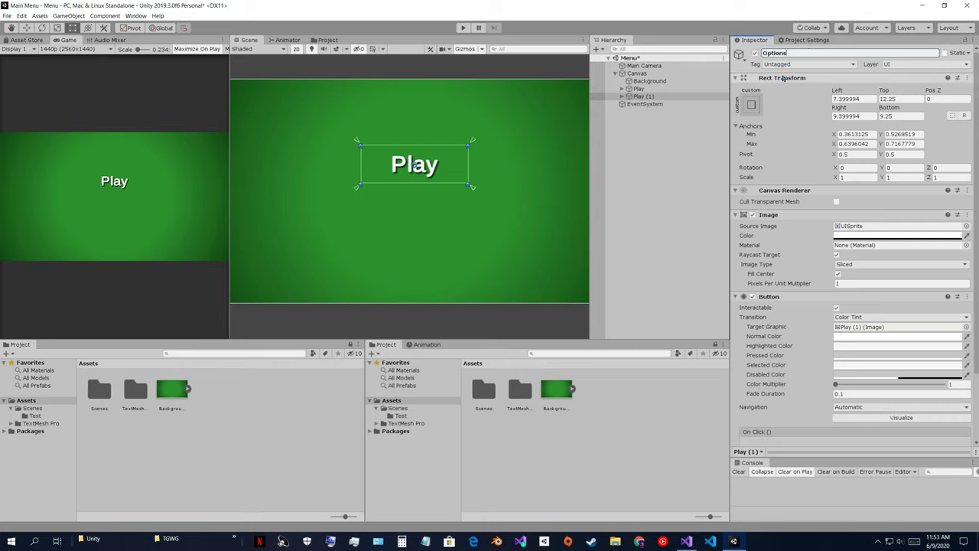
{"action": "left_click_drag", "start_coordinate": [798, 55], "coordinate": [763, 52]}
{"action": "key", "text": "ctrl+c"}
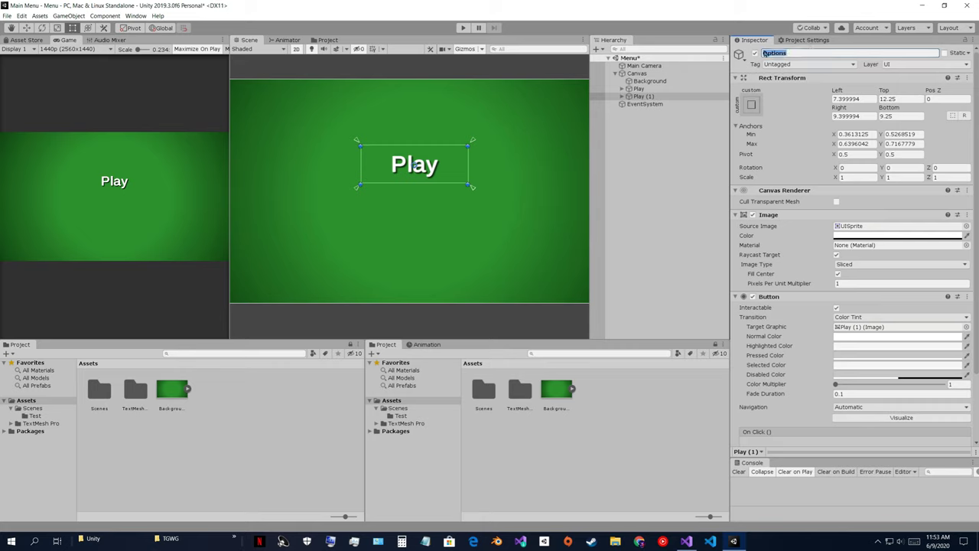
Step: Change the text of the Options button's label to "Options"
{"action": "left_click", "coordinate": [622, 97]}
{"action": "left_click", "coordinate": [651, 104]}
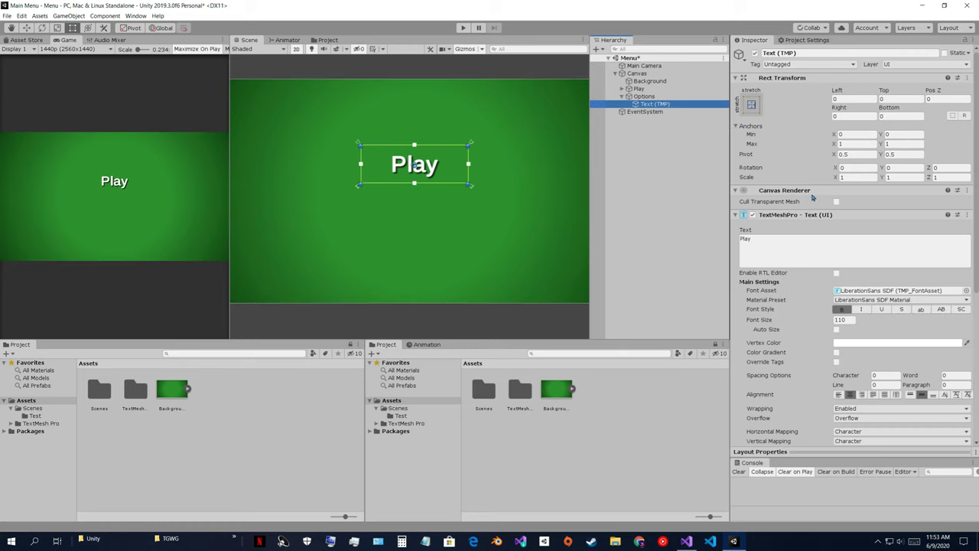
{"action": "left_click", "coordinate": [809, 240]}
{"action": "key", "text": "ctrl+v"}
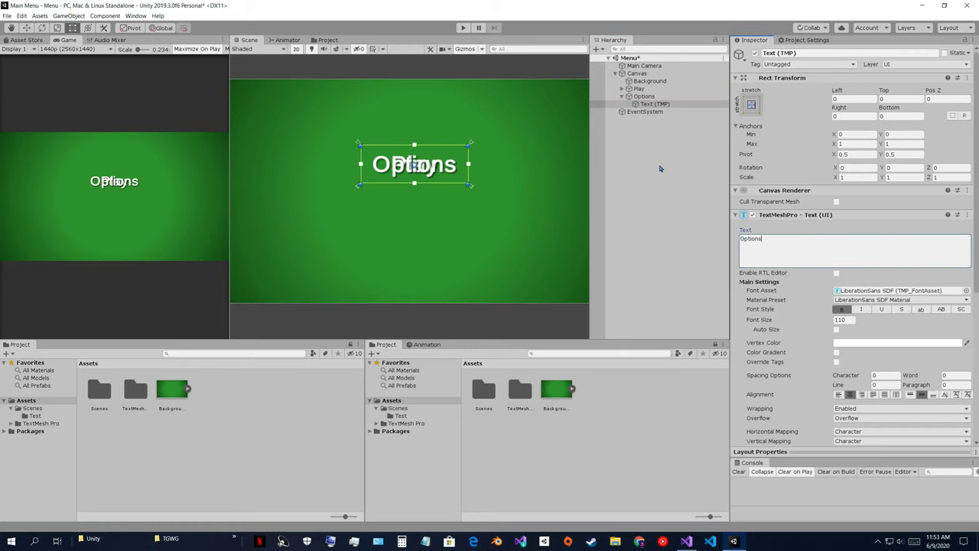
Step: Move the Options button straight down so that its label sits just below the Play label
{"action": "left_click", "coordinate": [642, 96]}
{"action": "left_click", "coordinate": [622, 97]}
{"action": "key", "text": "w"}
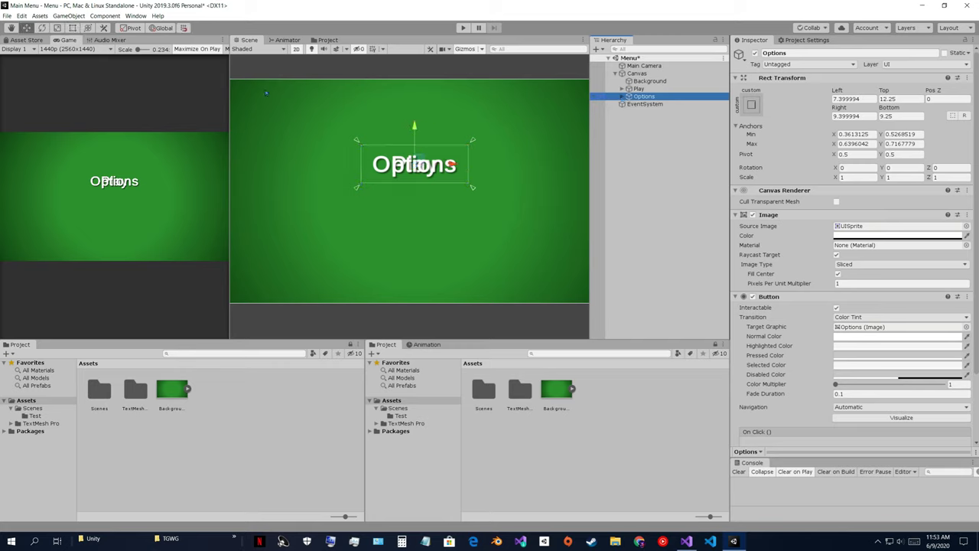
{"action": "left_click", "coordinate": [27, 28]}
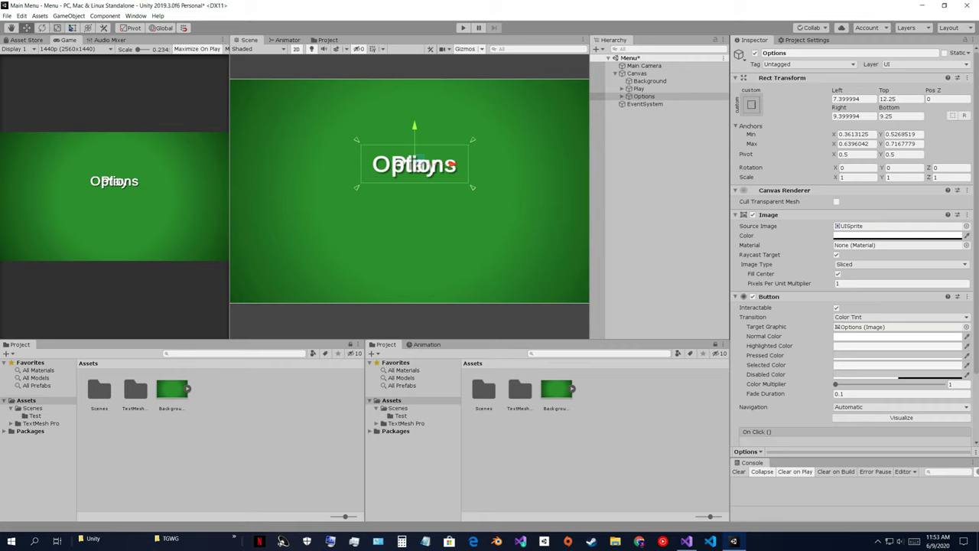
{"action": "left_click", "coordinate": [72, 28]}
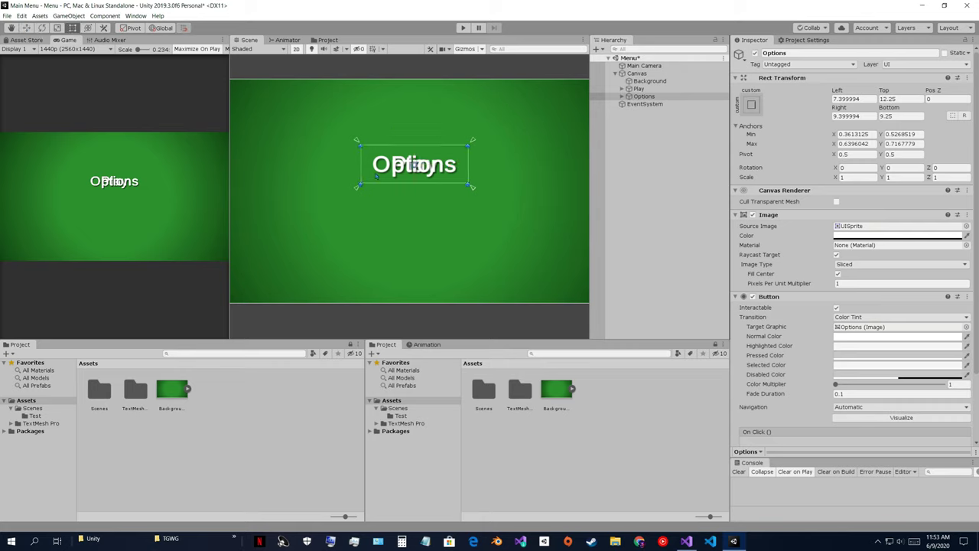
{"action": "left_click_drag", "start_coordinate": [461, 164], "coordinate": [459, 192]}
Step: Reduce the height of the Play button's rectangle from its lower edge and move the button up
{"action": "left_click", "coordinate": [638, 89]}
{"action": "key", "text": "w"}
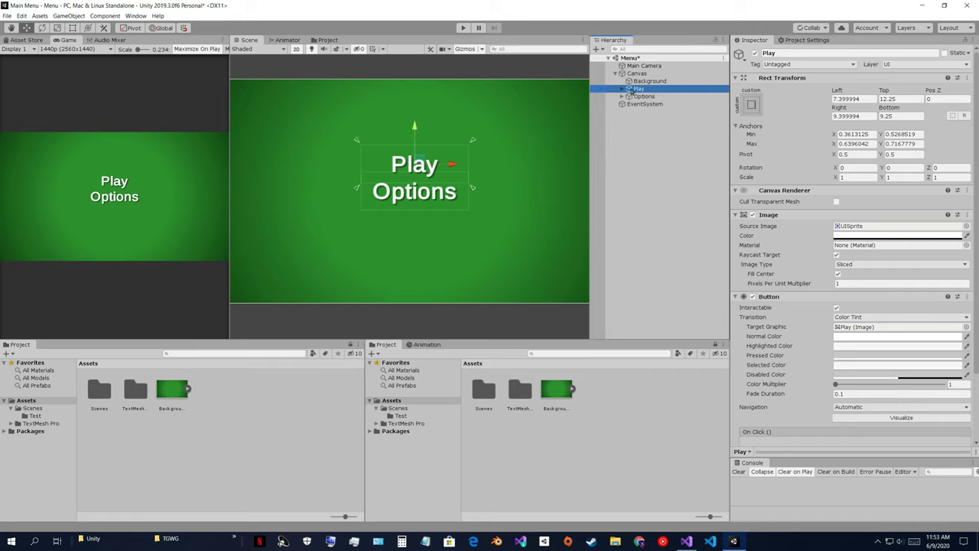
{"action": "left_click", "coordinate": [72, 27]}
{"action": "scroll", "coordinate": [421, 183], "scroll_direction": "up", "scroll_amount": 2}
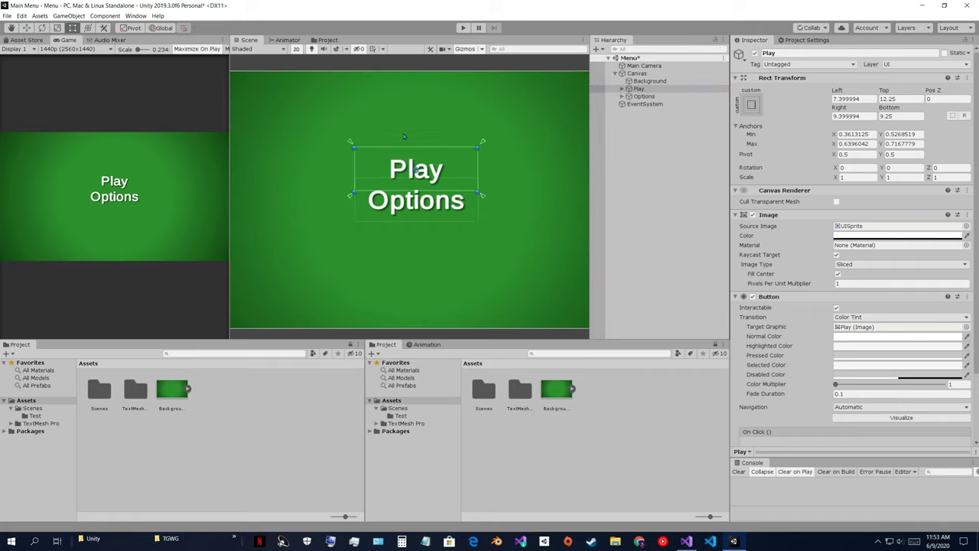
{"action": "left_click_drag", "start_coordinate": [423, 195], "coordinate": [425, 181]}
{"action": "key", "text": "w"}
{"action": "left_click_drag", "start_coordinate": [414, 127], "coordinate": [414, 114]}
Step: Reduce the height of the Options button's rectangle symmetrically so it fits closely around its label
{"action": "left_click", "coordinate": [472, 178]}
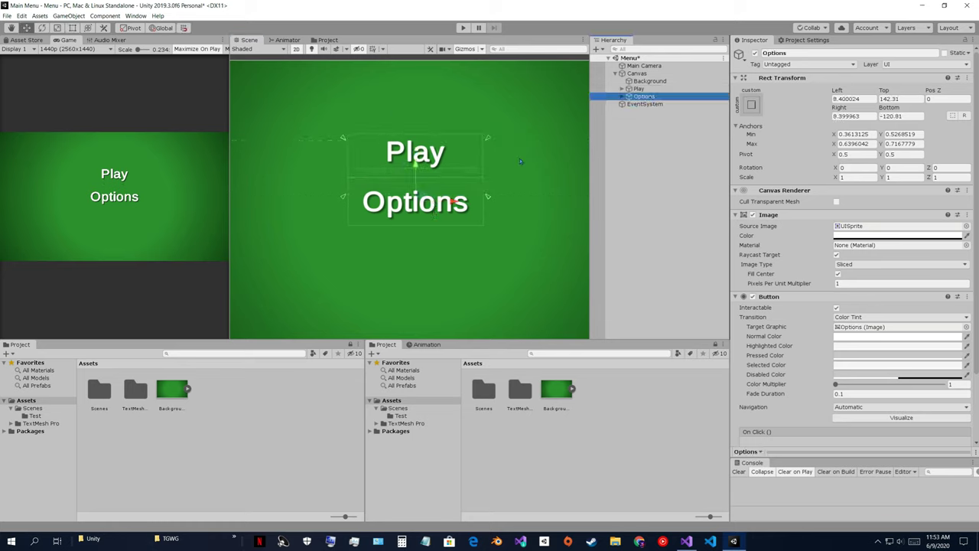
{"action": "left_click", "coordinate": [72, 27]}
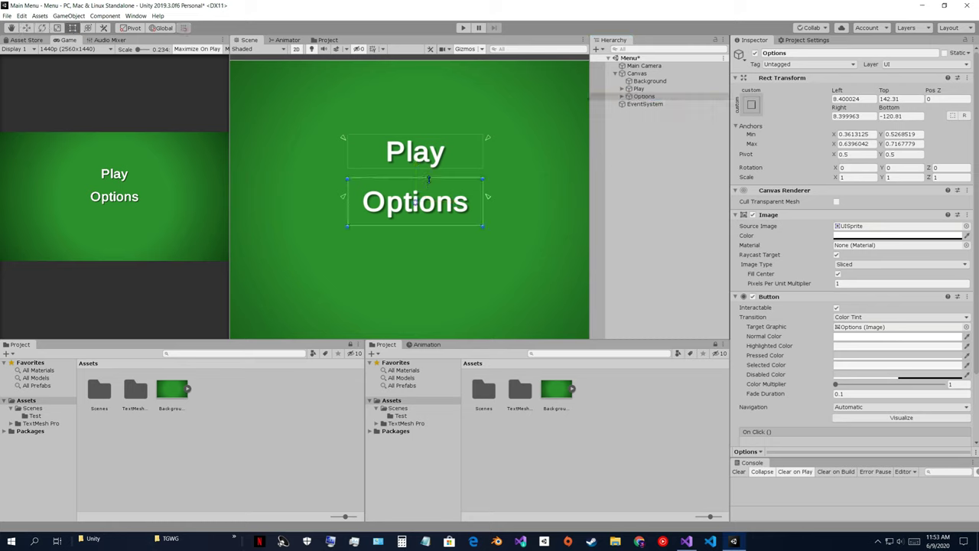
{"action": "mouse_move", "coordinate": [428, 179]}
{"action": "left_mouse_down"}
{"action": "mouse_move", "coordinate": [431, 192]}
{"action": "mouse_move", "coordinate": [433, 182]}
{"action": "left_mouse_up"}
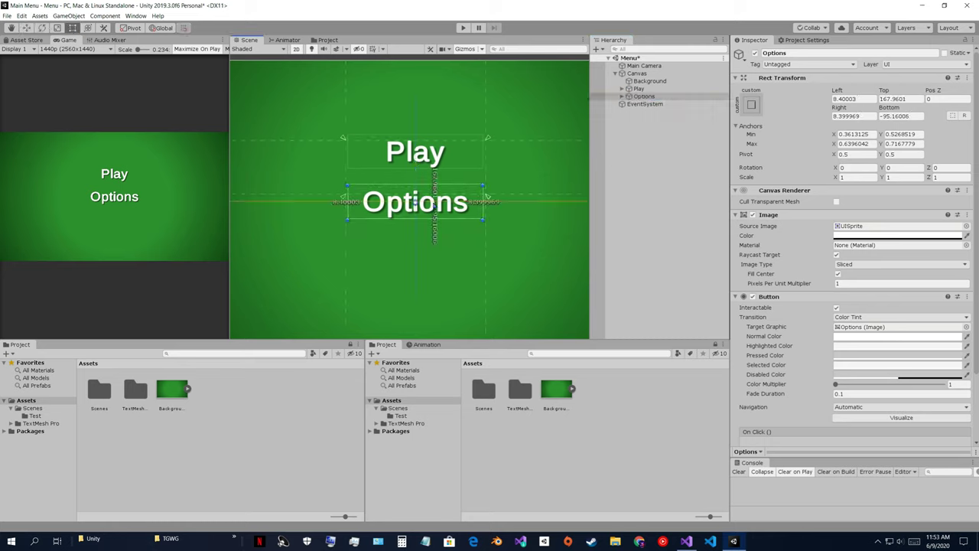
Step: Move the Play button slightly down toward Options and raise its lower anchors to the rectangle's bottom edge
{"action": "left_click", "coordinate": [643, 89]}
{"action": "key", "text": "w"}
{"action": "left_click_drag", "start_coordinate": [415, 112], "coordinate": [416, 120]}
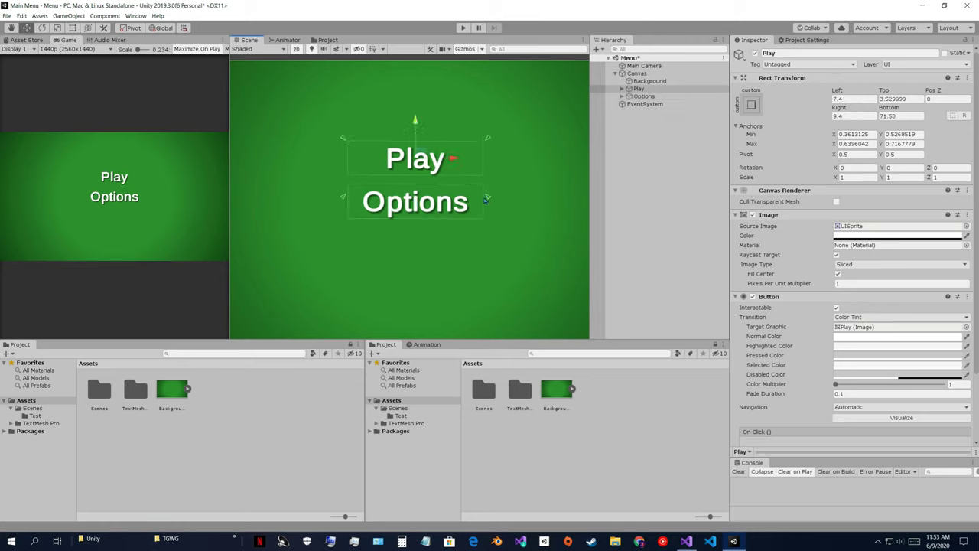
{"action": "left_click_drag", "start_coordinate": [488, 197], "coordinate": [491, 184]}
Step: Fit the Options button's anchors vertically to the top and bottom edges of its rectangle
{"action": "left_click", "coordinate": [643, 97]}
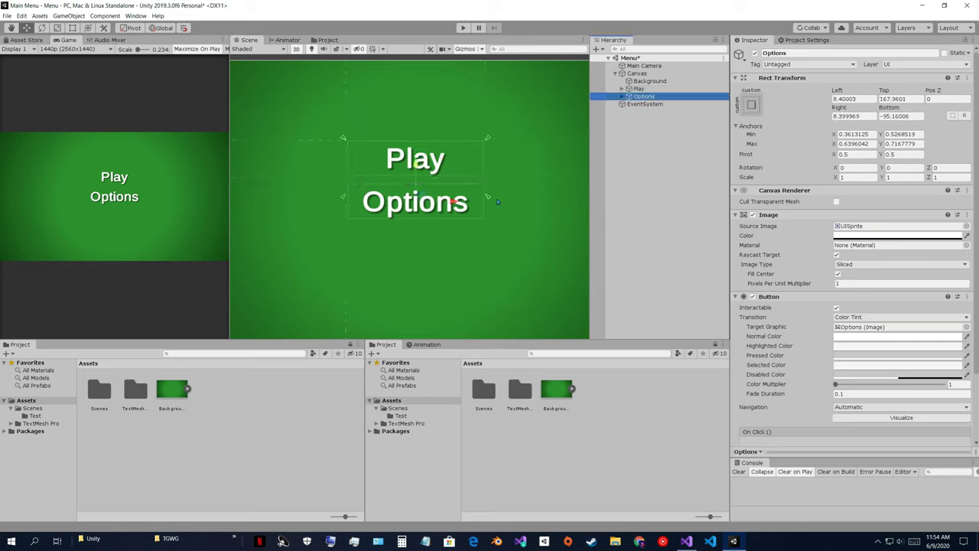
{"action": "left_click_drag", "start_coordinate": [488, 197], "coordinate": [487, 224]}
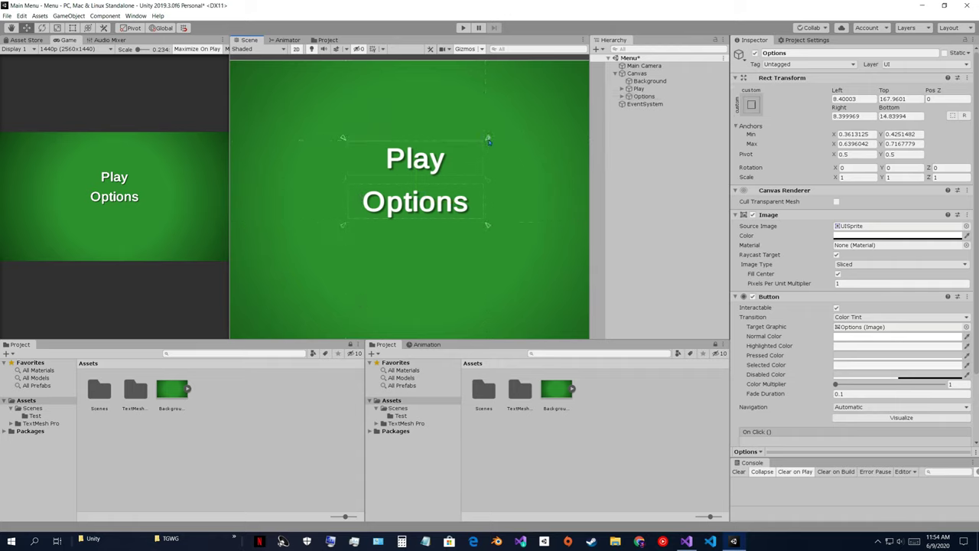
{"action": "left_click", "coordinate": [635, 115]}
{"action": "left_click", "coordinate": [644, 97]}
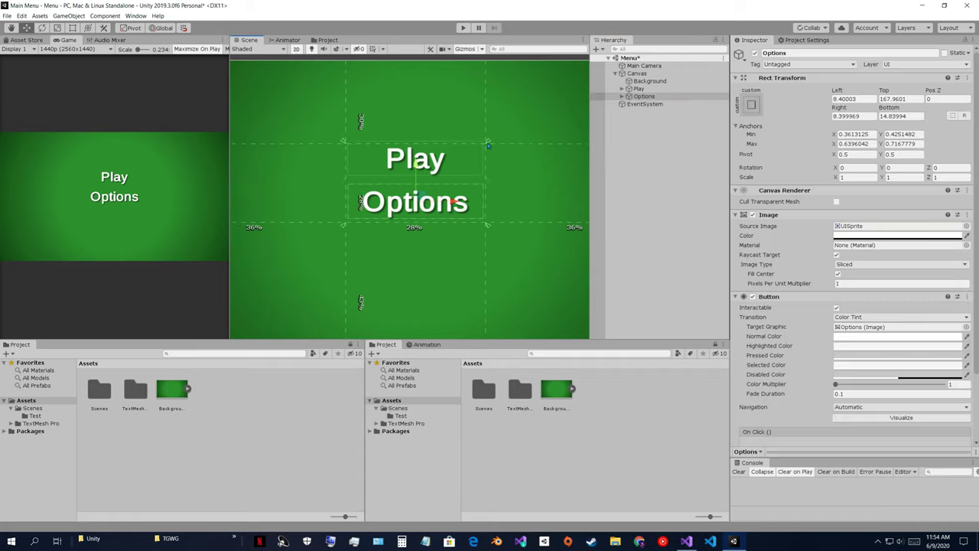
{"action": "left_click_drag", "start_coordinate": [492, 179], "coordinate": [488, 181]}
Step: Delete the Options button from the canvas
{"action": "scroll", "coordinate": [490, 180], "scroll_direction": "down", "scroll_amount": 5}
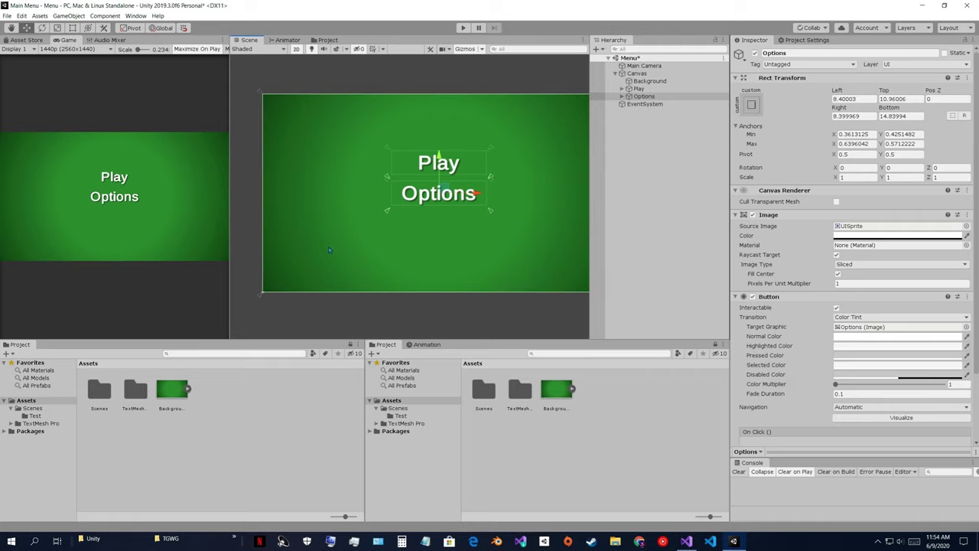
{"action": "scroll", "coordinate": [399, 160], "scroll_direction": "up", "scroll_amount": 1}
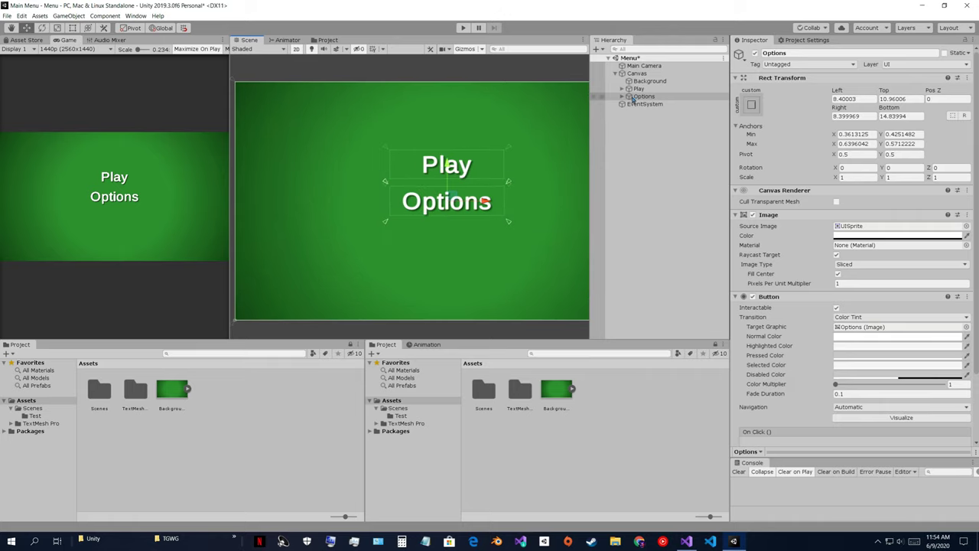
{"action": "left_click", "coordinate": [655, 91]}
{"action": "left_click", "coordinate": [655, 96]}
{"action": "right_click", "coordinate": [655, 96]}
{"action": "left_click", "coordinate": [673, 141]}
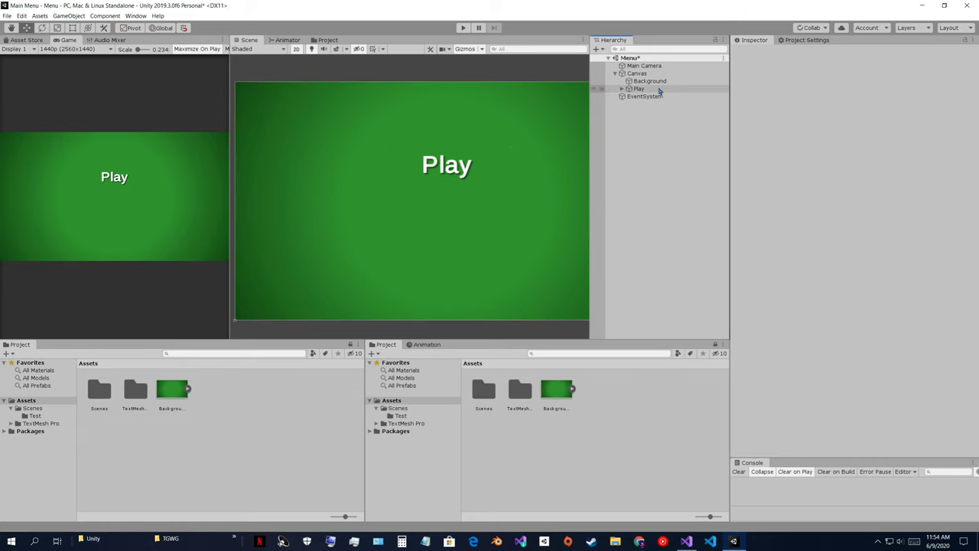
Step: Run the menu scene briefly to check how the Play button looks, and stop it again
{"action": "left_click", "coordinate": [640, 89]}
{"action": "key", "text": "ctrl+p"}
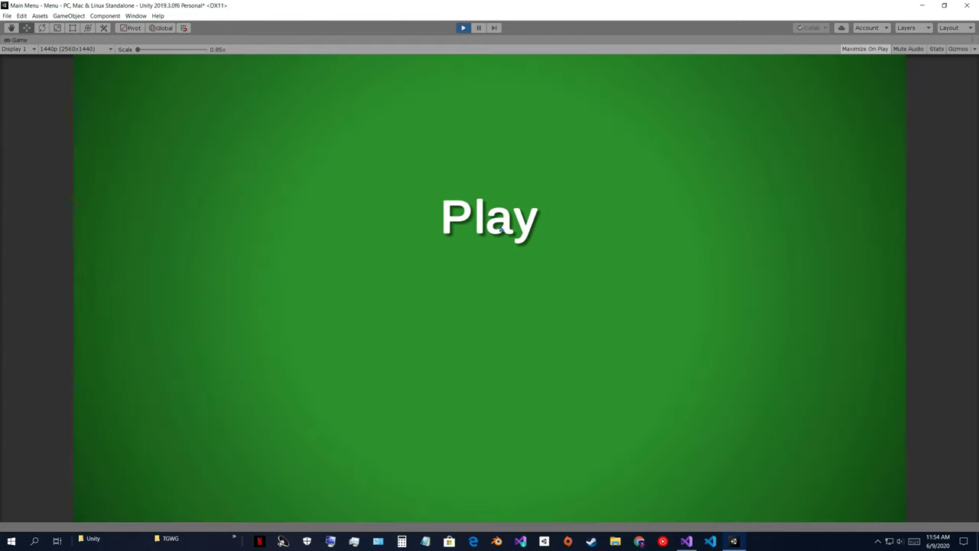
{"action": "left_click", "coordinate": [463, 28]}
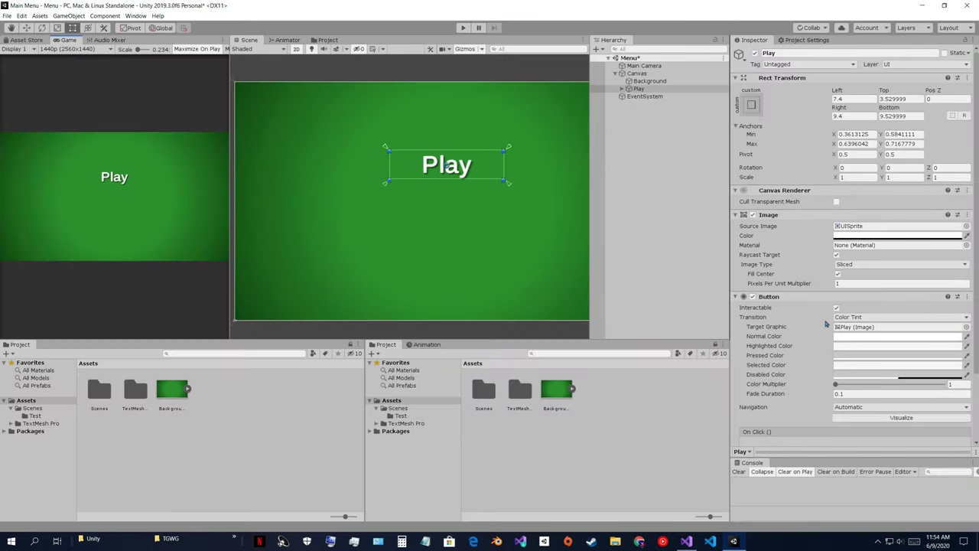
Step: Set the color of the Play button's Image component to fully opaque black
{"action": "scroll", "coordinate": [824, 326], "scroll_direction": "down", "scroll_amount": 3}
{"action": "left_click", "coordinate": [892, 155]}
{"action": "left_click_drag", "start_coordinate": [885, 249], "coordinate": [957, 184]}
{"action": "left_click_drag", "start_coordinate": [902, 134], "coordinate": [895, 164]}
{"action": "left_click", "coordinate": [934, 57]}
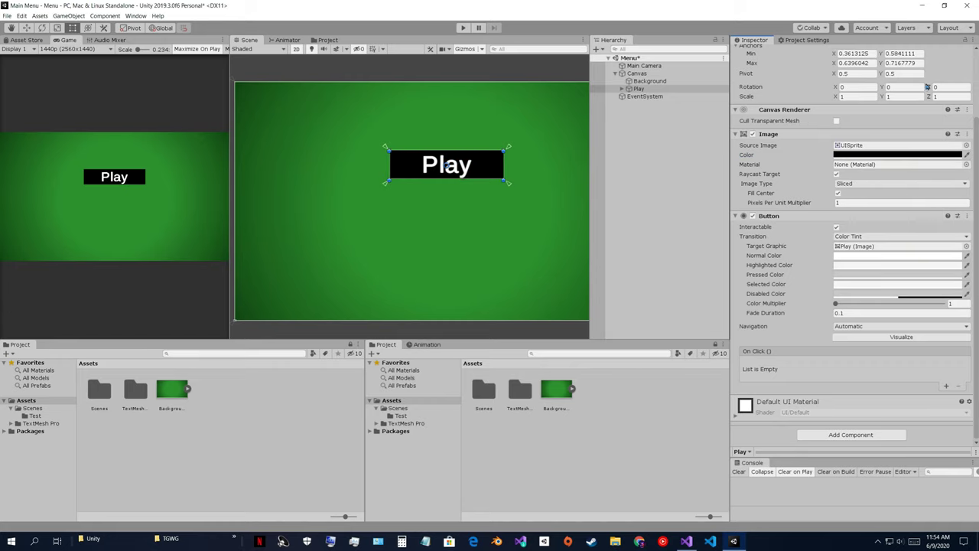
Step: Set the Play button's Normal Color alpha to 0 and its Highlighted Color alpha to 69
{"action": "left_click", "coordinate": [850, 255]}
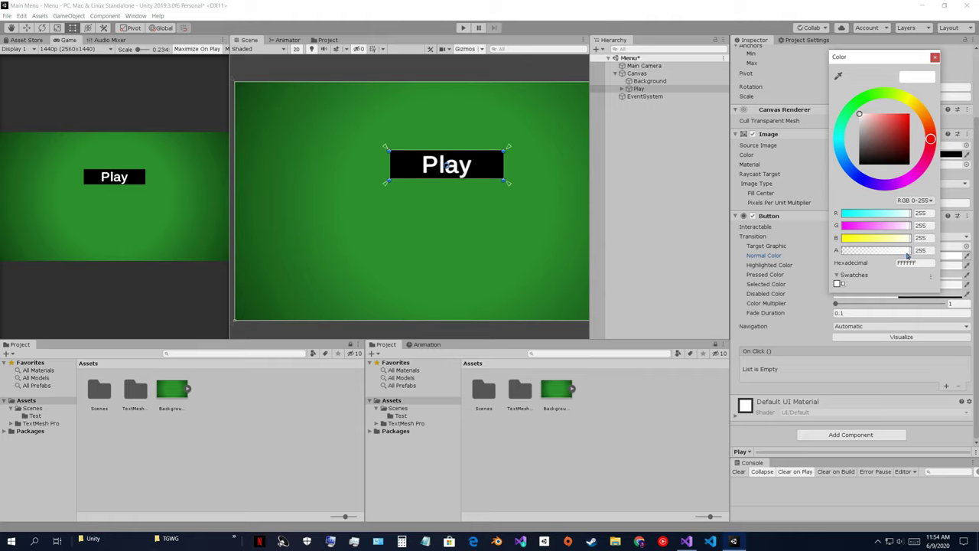
{"action": "left_click_drag", "start_coordinate": [908, 252], "coordinate": [839, 251]}
{"action": "left_click", "coordinate": [934, 56]}
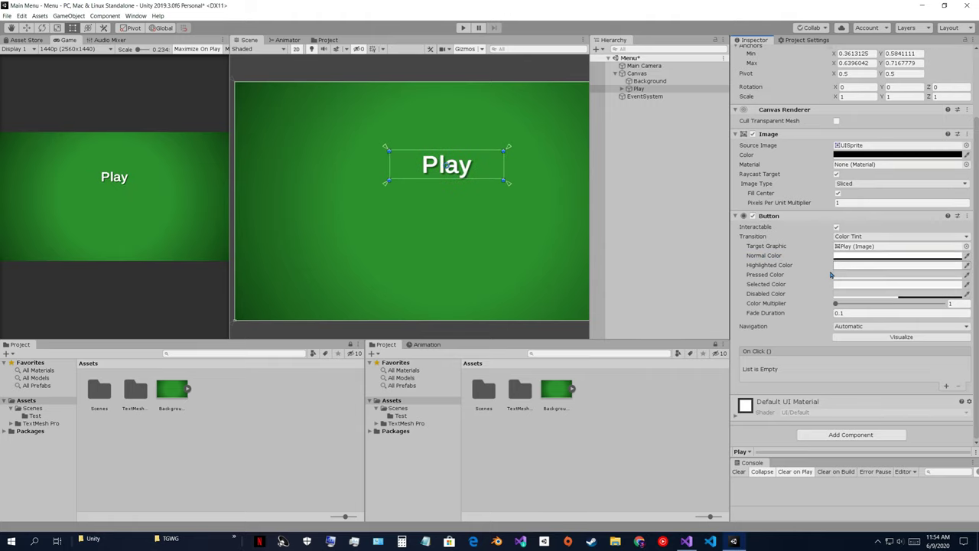
{"action": "left_click", "coordinate": [846, 266]}
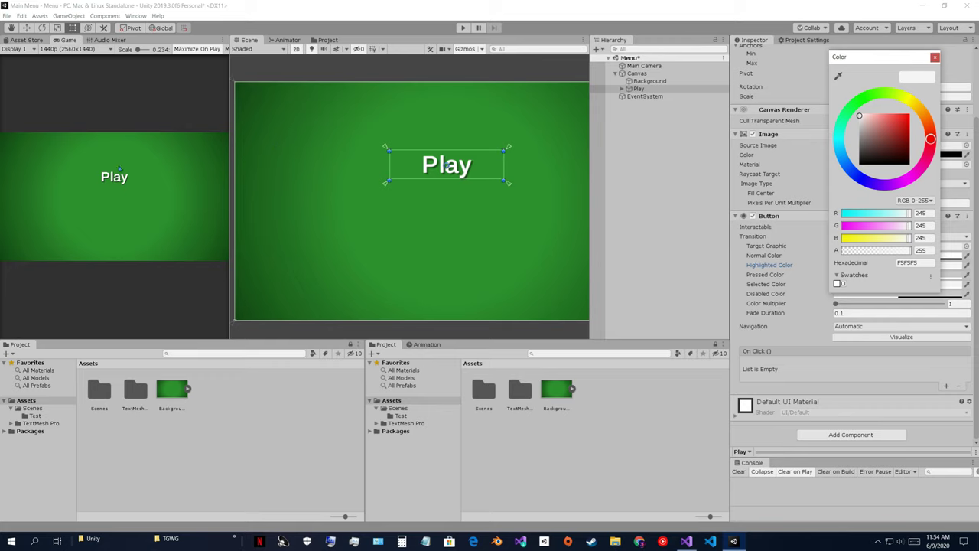
{"action": "left_click_drag", "start_coordinate": [852, 256], "coordinate": [861, 256]}
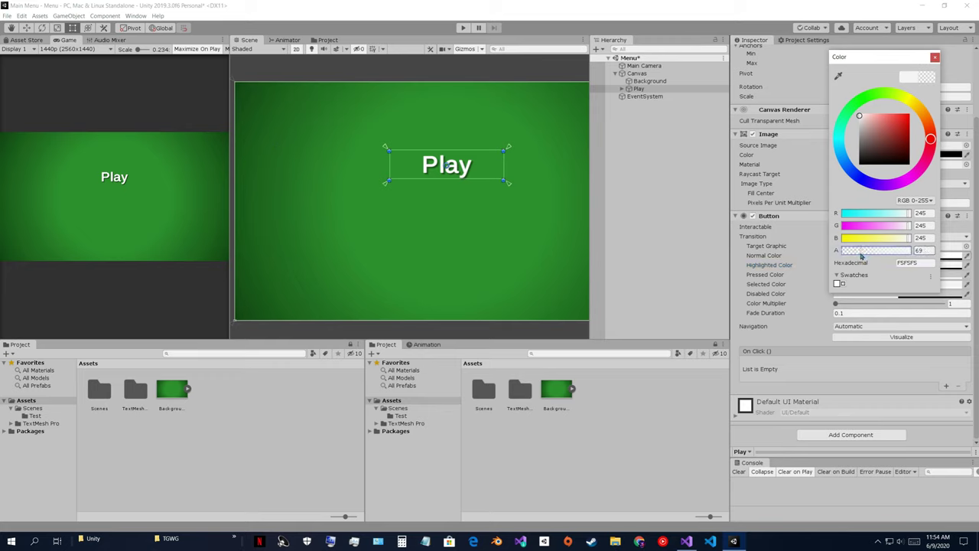
{"action": "left_click", "coordinate": [934, 58]}
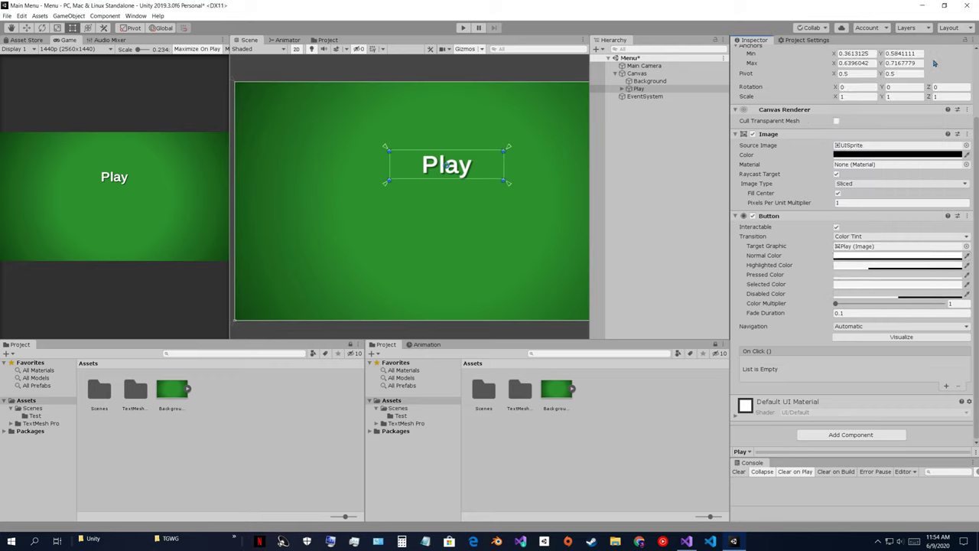
Step: Make the Play button's Pressed Color about half transparent and set its Selected Color alpha to 128
{"action": "left_click", "coordinate": [874, 276]}
{"action": "left_click", "coordinate": [878, 255]}
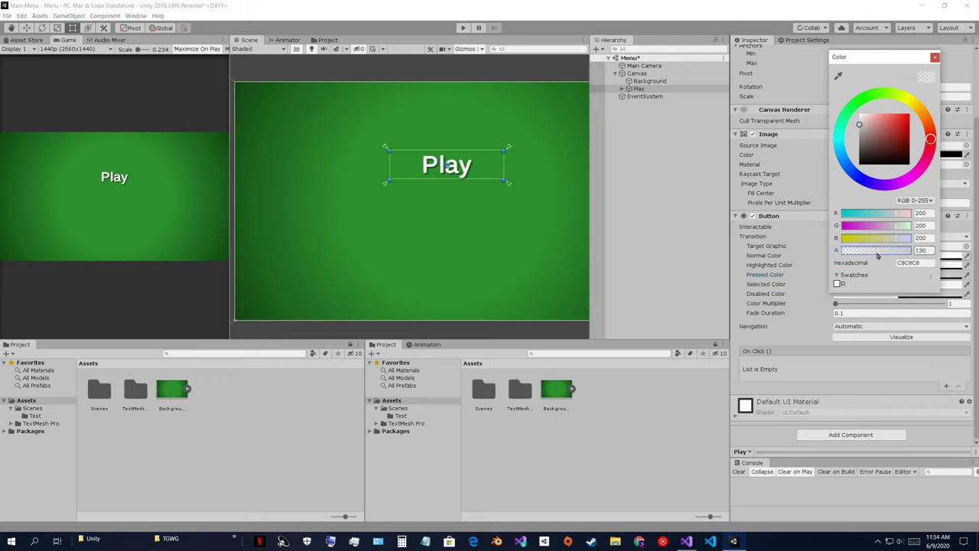
{"action": "left_click", "coordinate": [920, 252]}
{"action": "left_click", "coordinate": [935, 57]}
{"action": "left_click", "coordinate": [864, 287]}
{"action": "left_click", "coordinate": [920, 250]}
{"action": "type", "text": "128"}
{"action": "left_click", "coordinate": [935, 58]}
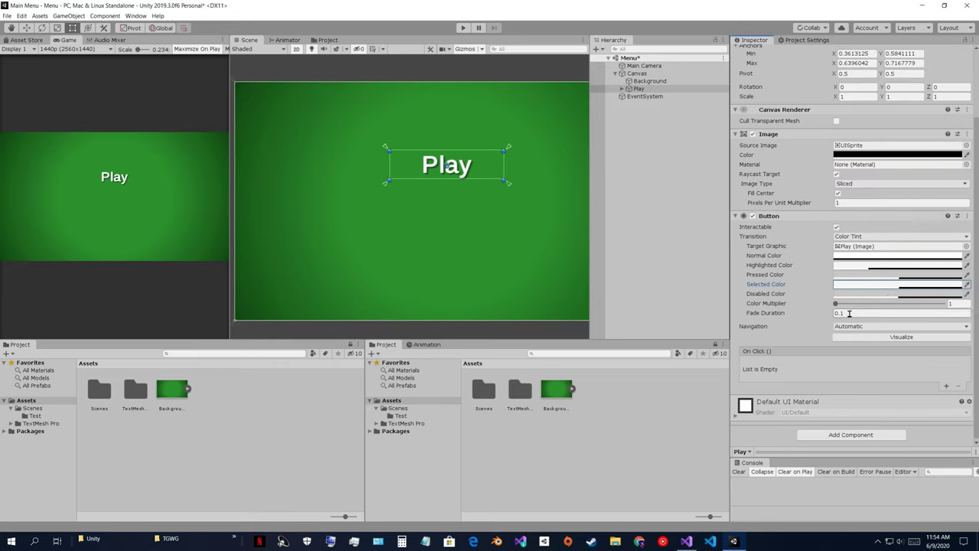
Step: Test the Play button's highlighted and pressed tints in play mode, and stop the game
{"action": "left_click", "coordinate": [464, 28]}
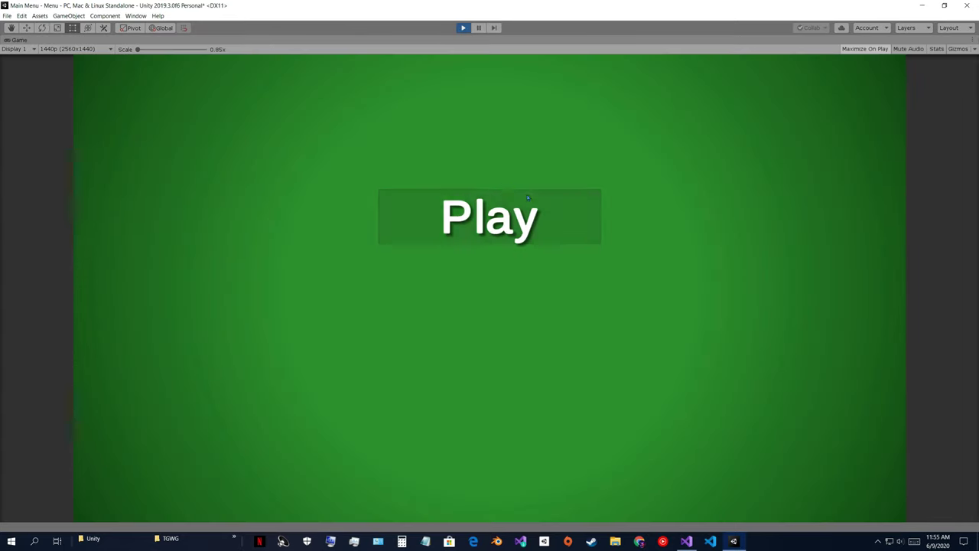
{"action": "left_click", "coordinate": [505, 227]}
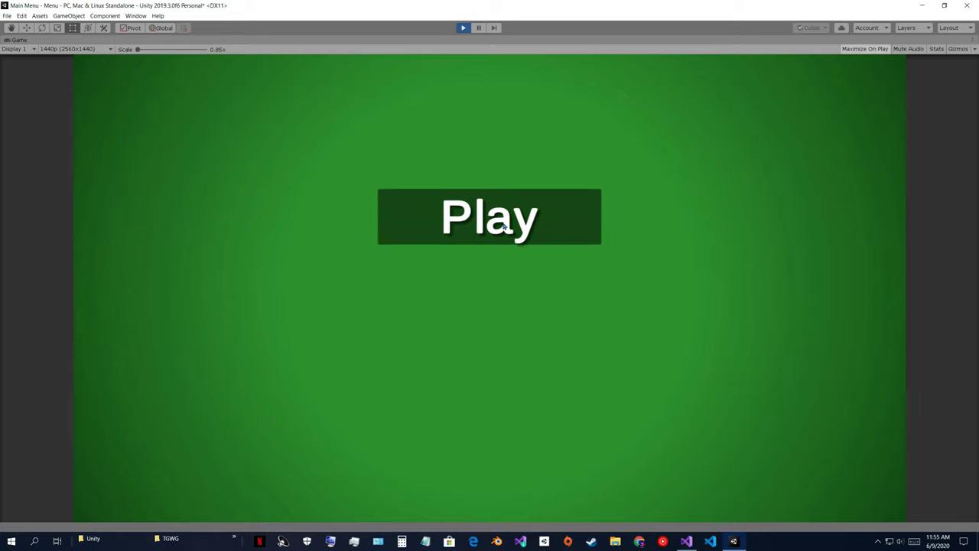
{"action": "left_click", "coordinate": [505, 229]}
{"action": "key", "text": "ctrl+p"}
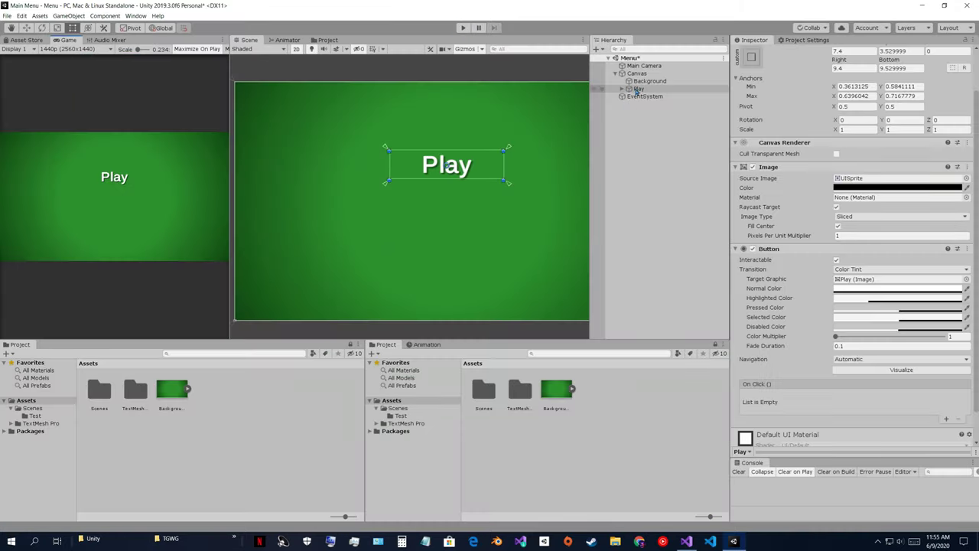
Step: Extend the bottom edge of the Play button's rectangle down to line up with its lower anchors
{"action": "double_click", "coordinate": [637, 90]}
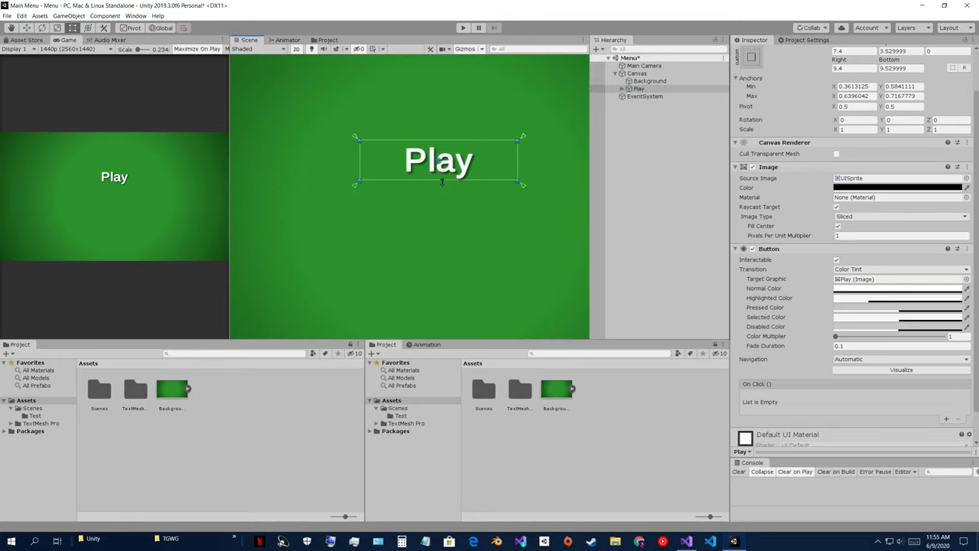
{"action": "left_click_drag", "start_coordinate": [442, 182], "coordinate": [441, 184]}
{"action": "scroll", "coordinate": [441, 184], "scroll_direction": "up", "scroll_amount": 3}
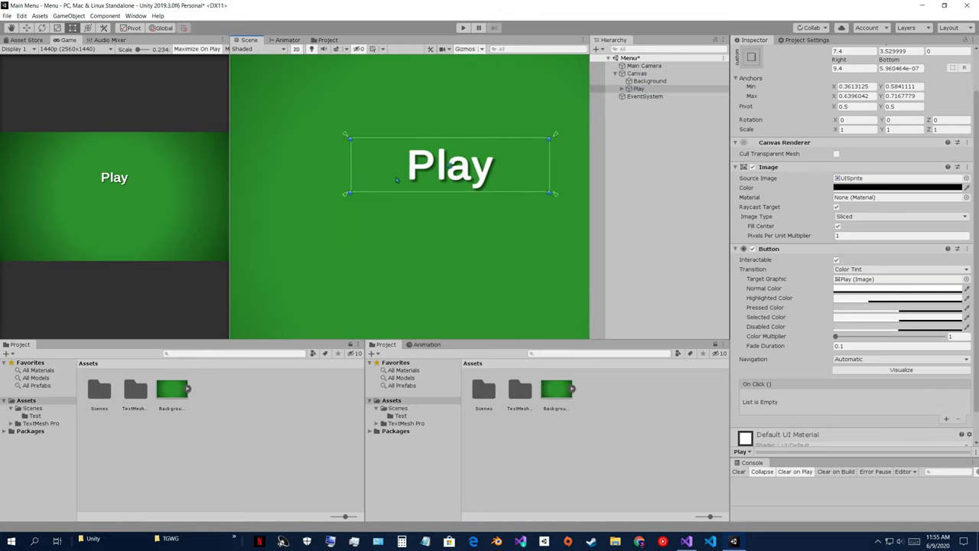
Step: Fine-tune the Play button's lower-right anchor to about X 0.638, Y 0.577, and briefly run the scene to check it
{"action": "middle_click_drag", "start_coordinate": [507, 199], "coordinate": [413, 208]}
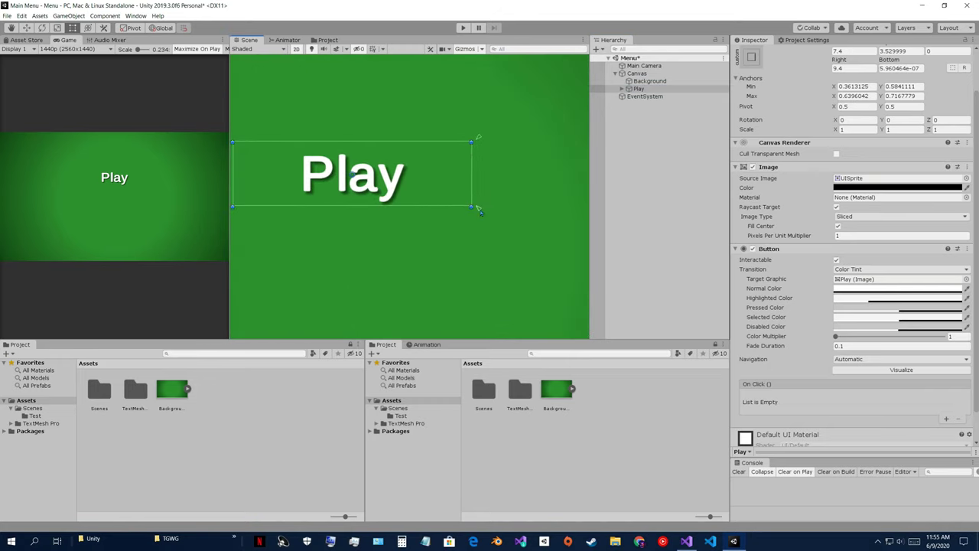
{"action": "left_click_drag", "start_coordinate": [479, 212], "coordinate": [477, 214]}
{"action": "left_click", "coordinate": [463, 27]}
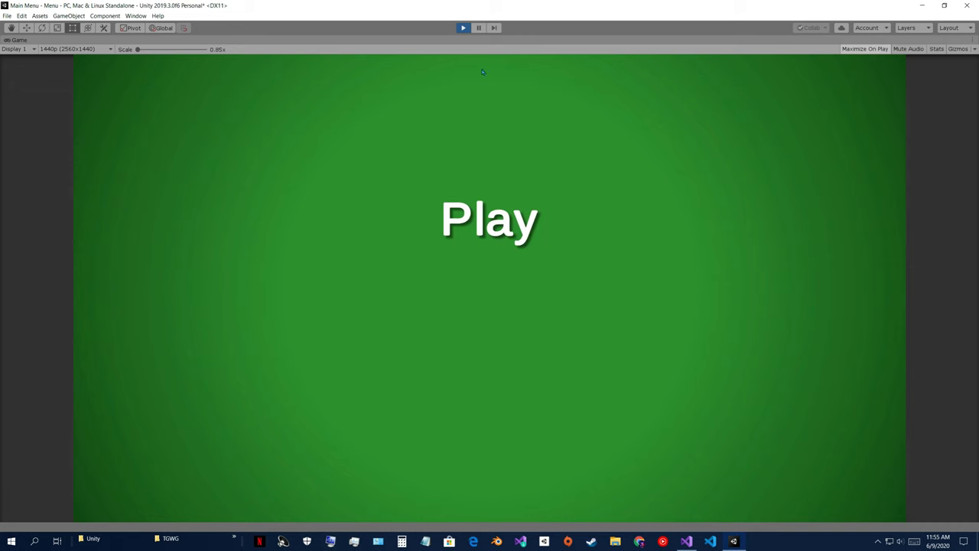
{"action": "left_click", "coordinate": [463, 28]}
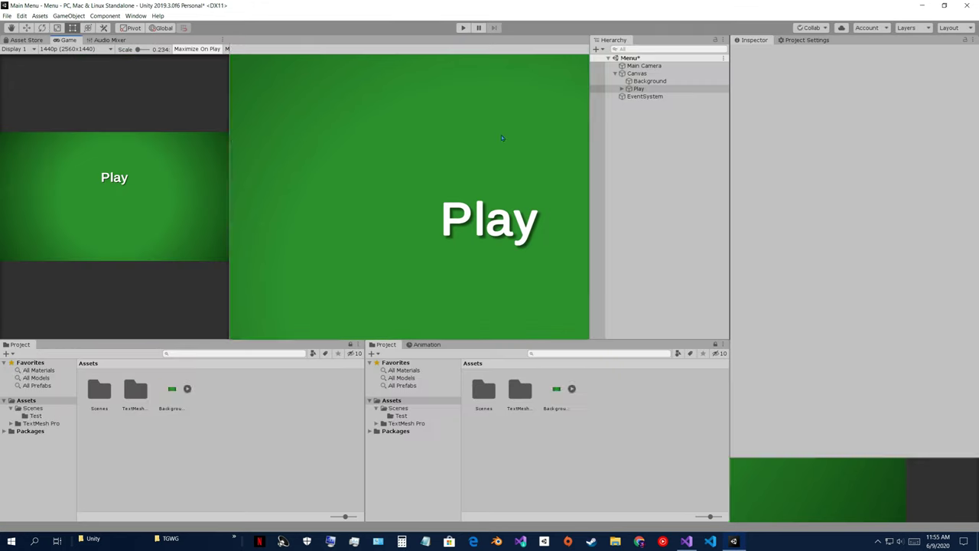
Step: Duplicate the Play button and rename the copy Options
{"action": "left_click", "coordinate": [635, 90]}
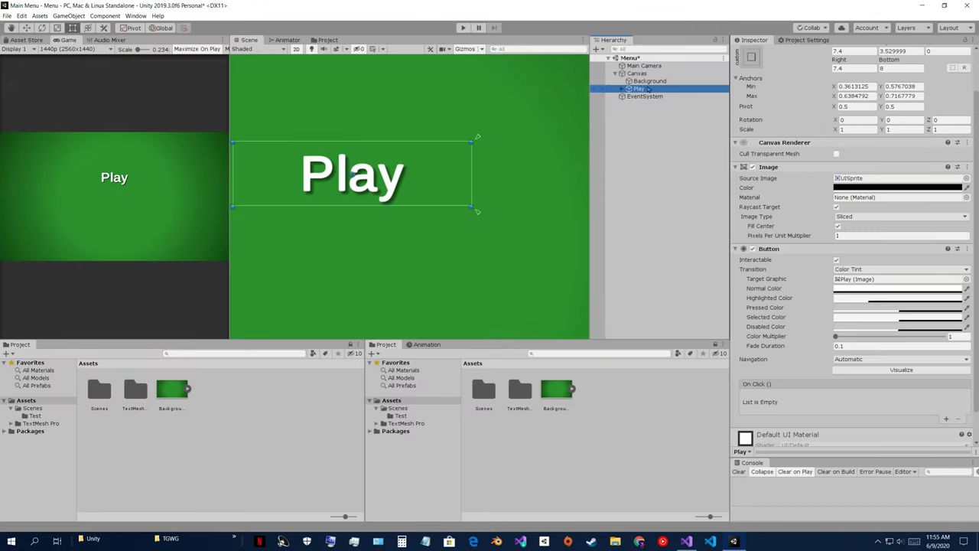
{"action": "key", "text": "ctrl+d"}
{"action": "scroll", "coordinate": [796, 92], "scroll_direction": "up", "scroll_amount": 2}
{"action": "left_click", "coordinate": [794, 53]}
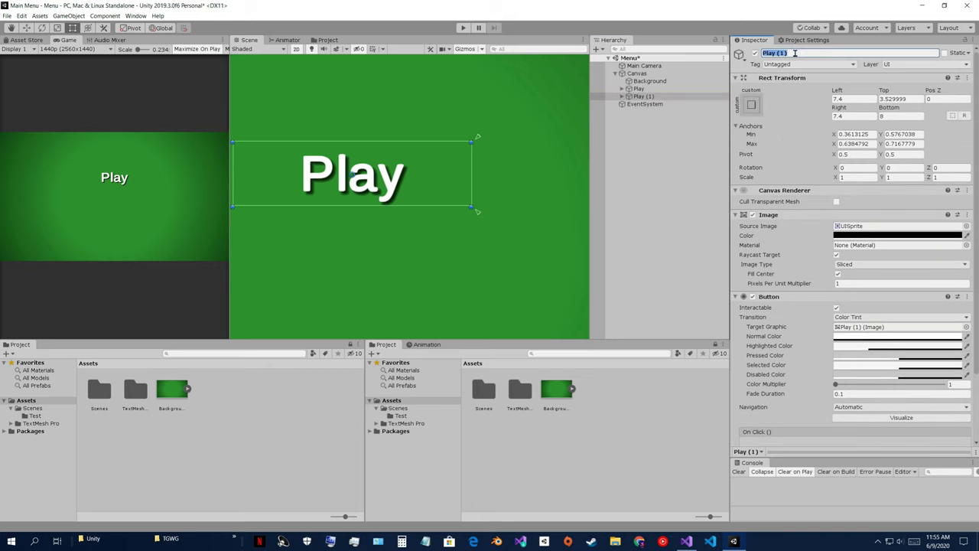
{"action": "type", "text": "Options"}
Step: Set the TextMesh Pro label inside the copied button to the text Options
{"action": "left_click", "coordinate": [622, 97]}
{"action": "left_click", "coordinate": [655, 104]}
{"action": "double_click", "coordinate": [750, 239]}
{"action": "type", "text": "Options"}
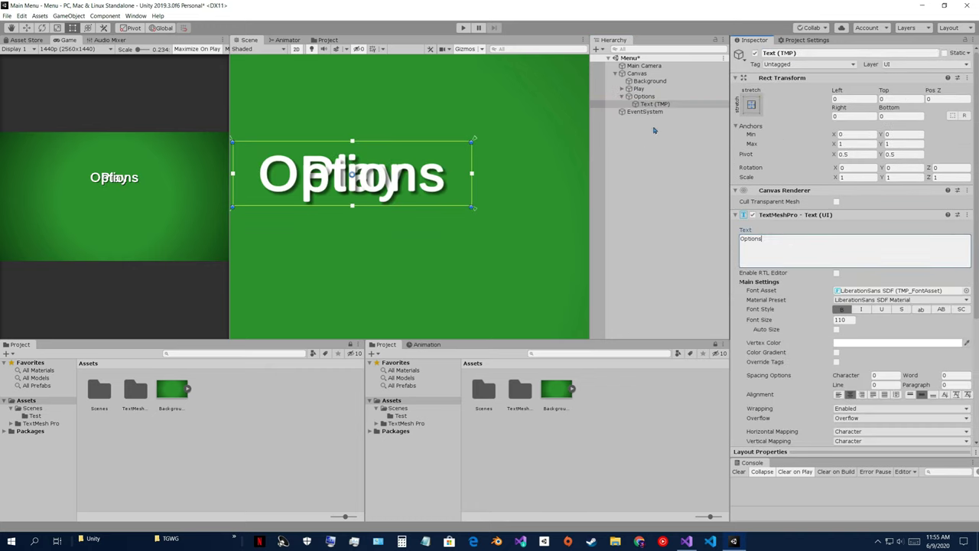
Step: Move the Options button straight down so that it sits just below the Play button
{"action": "left_click", "coordinate": [644, 96]}
{"action": "middle_click_drag", "start_coordinate": [306, 153], "coordinate": [433, 127]}
{"action": "key", "text": "w"}
{"action": "middle_click_drag", "start_coordinate": [301, 68], "coordinate": [248, 72]}
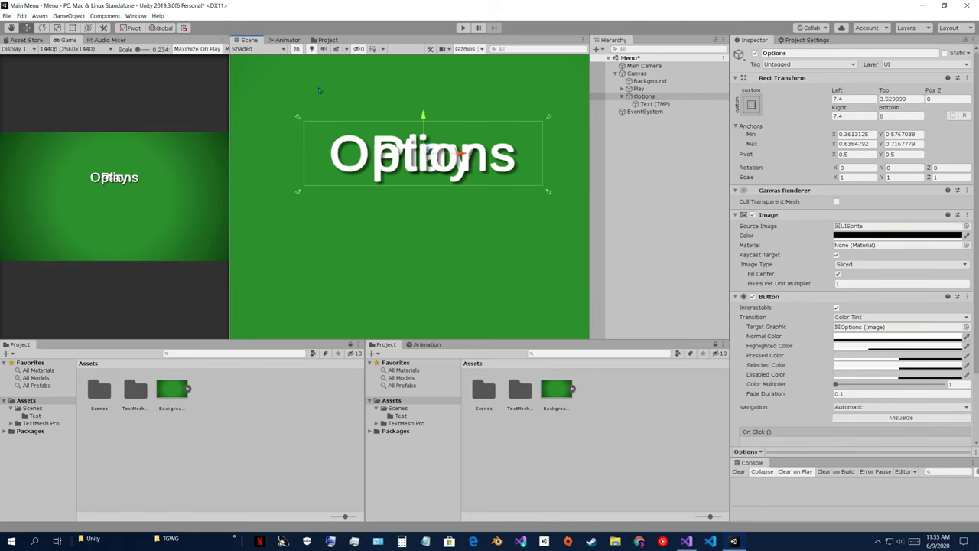
{"action": "key", "text": "t"}
{"action": "left_click_drag", "start_coordinate": [530, 176], "coordinate": [529, 248]}
{"action": "scroll", "coordinate": [530, 248], "scroll_direction": "down", "scroll_amount": 3}
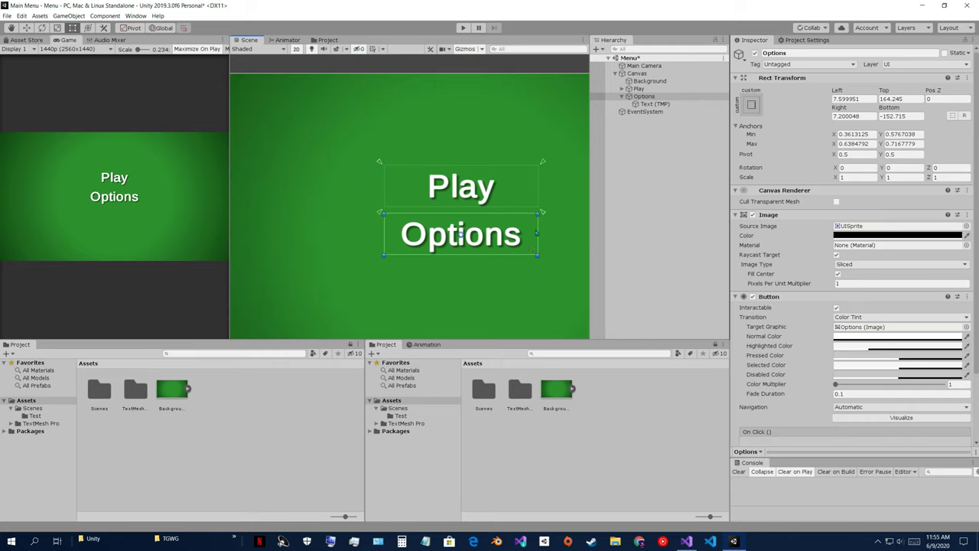
Step: Shift the Options button's anchors down to the corners of its rectangle and collapse its child list
{"action": "left_click_drag", "start_coordinate": [542, 216], "coordinate": [544, 258]}
{"action": "left_click_drag", "start_coordinate": [543, 163], "coordinate": [547, 214]}
{"action": "scroll", "coordinate": [407, 259], "scroll_direction": "down", "scroll_amount": 1}
{"action": "left_click", "coordinate": [621, 96]}
Step: Duplicate the Play button again and move the copy straight down to sit evenly spaced below Options
{"action": "left_click", "coordinate": [639, 88]}
{"action": "middle_click_drag", "start_coordinate": [576, 201], "coordinate": [550, 165]}
{"action": "key", "text": "ctrl+d"}
{"action": "key", "text": "w"}
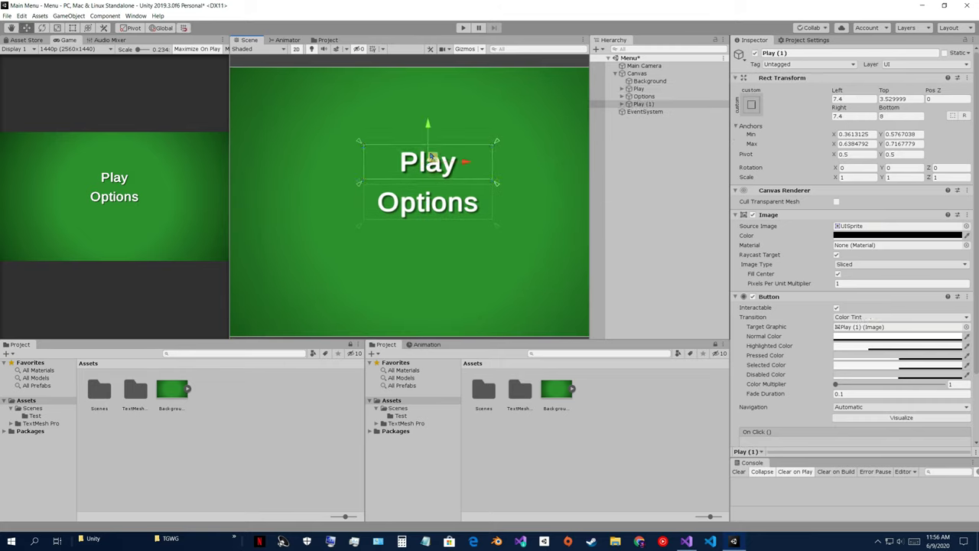
{"action": "left_click_drag", "start_coordinate": [430, 124], "coordinate": [432, 205]}
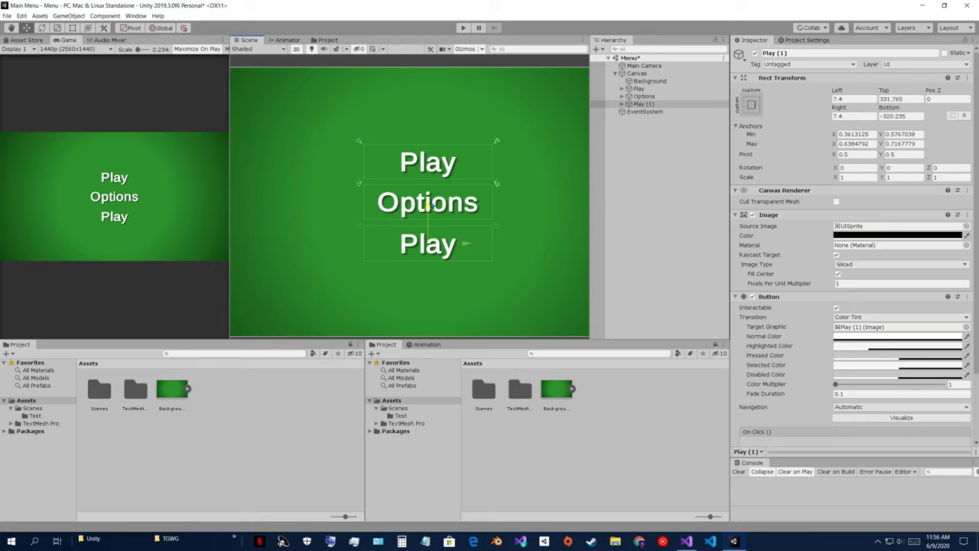
{"action": "left_click_drag", "start_coordinate": [431, 205], "coordinate": [433, 202]}
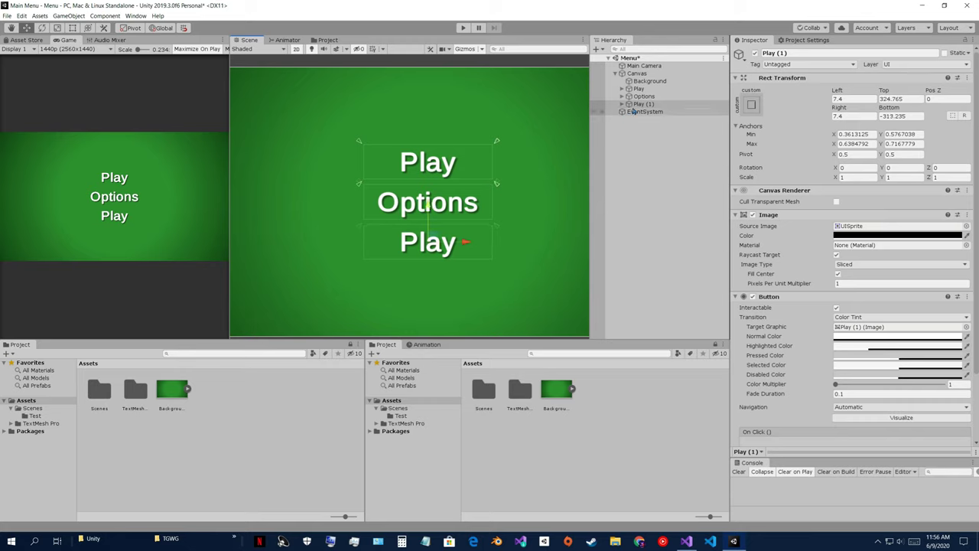
Step: Rename the lowest button Quit and set its TextMesh Pro label to Quit
{"action": "left_click", "coordinate": [804, 53]}
{"action": "type", "text": "Quit"}
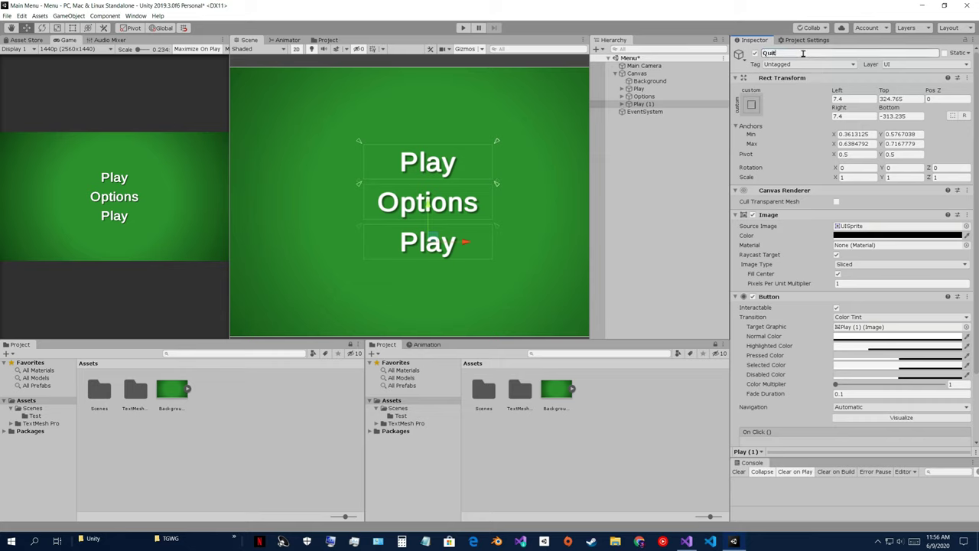
{"action": "left_click", "coordinate": [622, 104]}
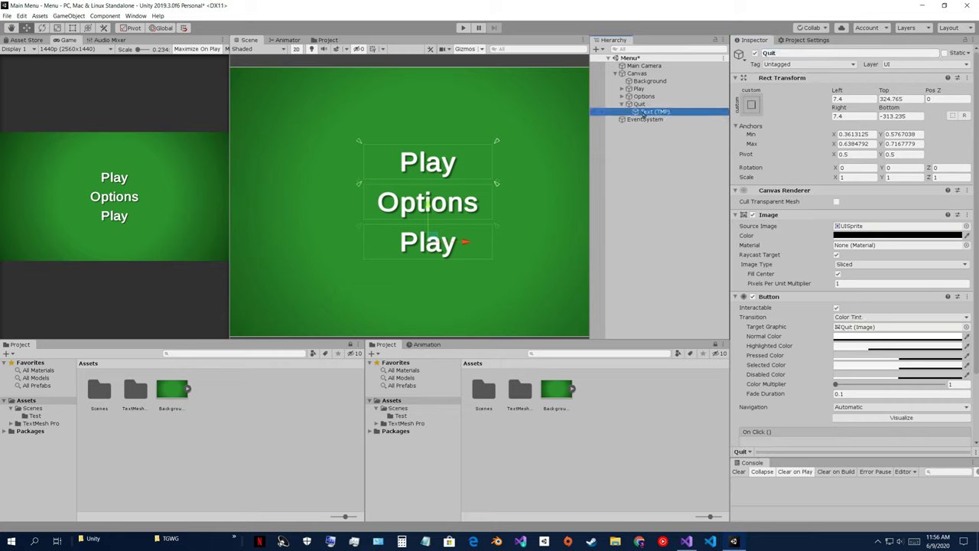
{"action": "left_click", "coordinate": [655, 111]}
{"action": "left_click", "coordinate": [786, 249]}
{"action": "type", "text": "Quit"}
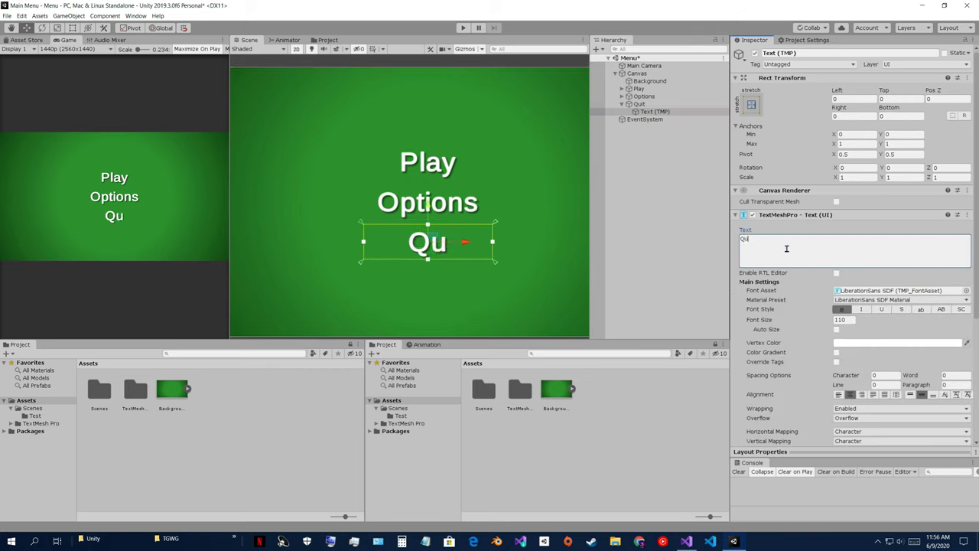
Step: Shift the Quit button's anchors down around its rectangle, to about Y 0.279 minimum and Y 0.421 maximum
{"action": "left_click", "coordinate": [639, 105]}
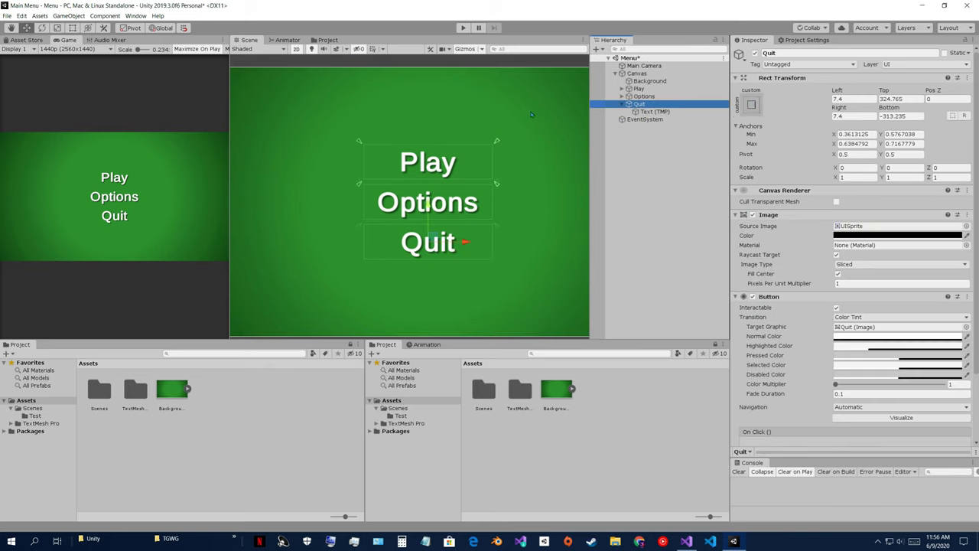
{"action": "left_click_drag", "start_coordinate": [497, 189], "coordinate": [497, 269]}
{"action": "left_click", "coordinate": [622, 104]}
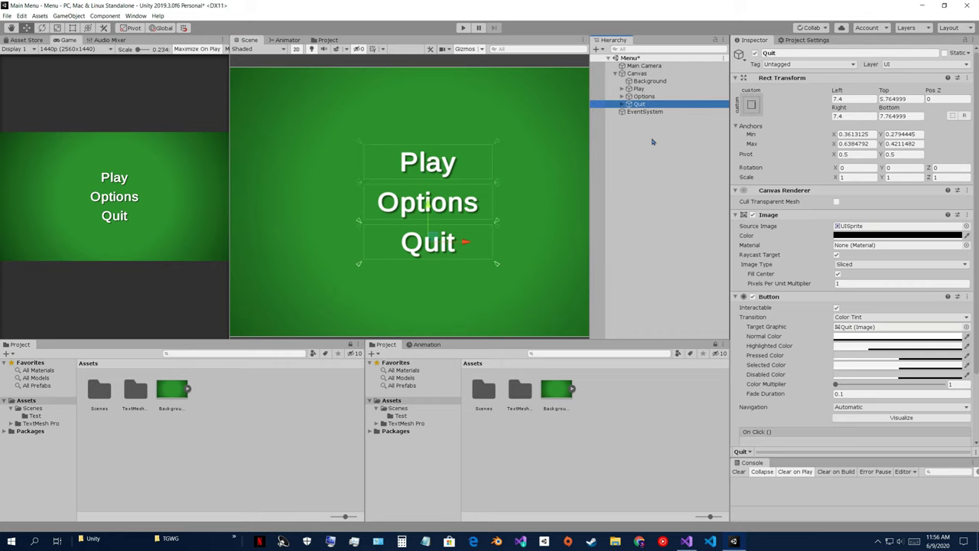
{"action": "scroll", "coordinate": [495, 159], "scroll_direction": "down", "scroll_amount": 3}
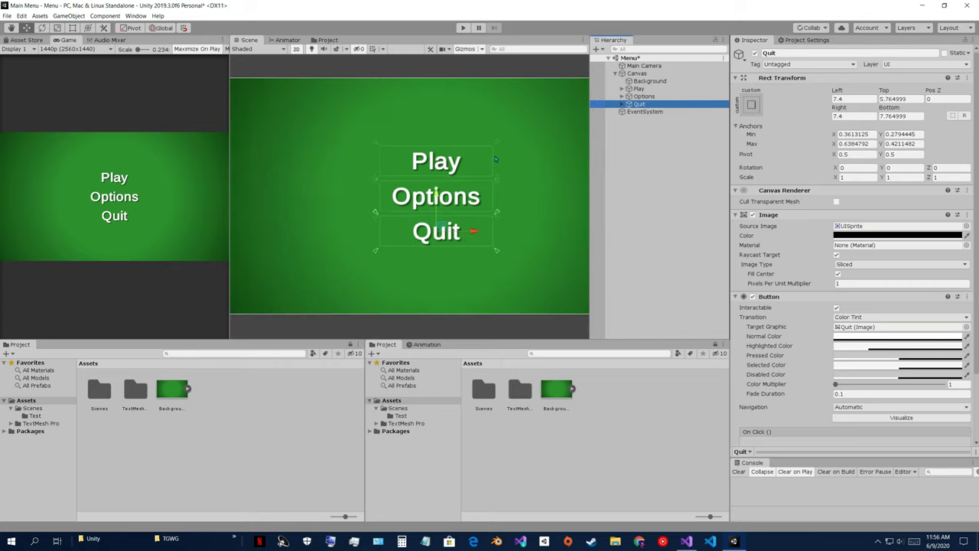
Step: Test the highlight and press tints of the Play, Options and Quit buttons in play mode, and stop the game
{"action": "left_click", "coordinate": [649, 146]}
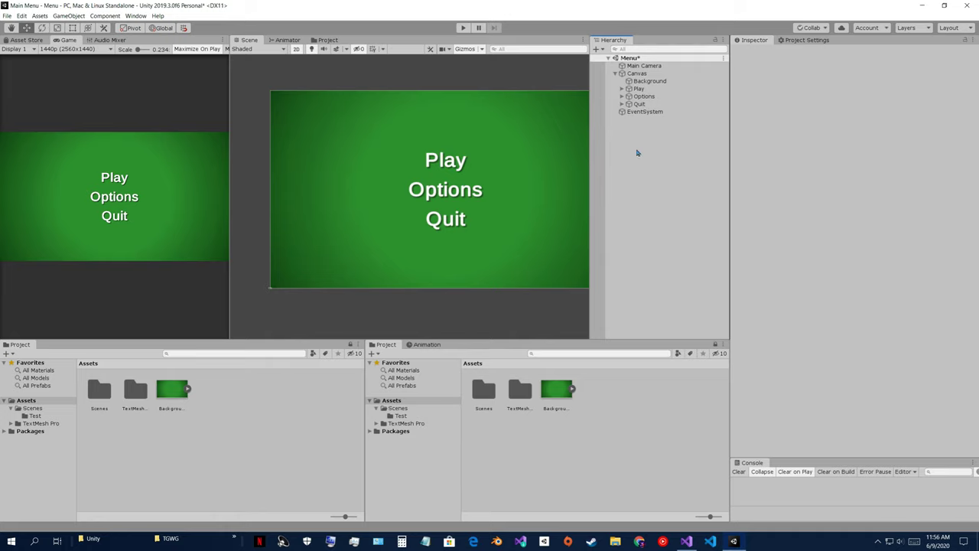
{"action": "left_click", "coordinate": [463, 27]}
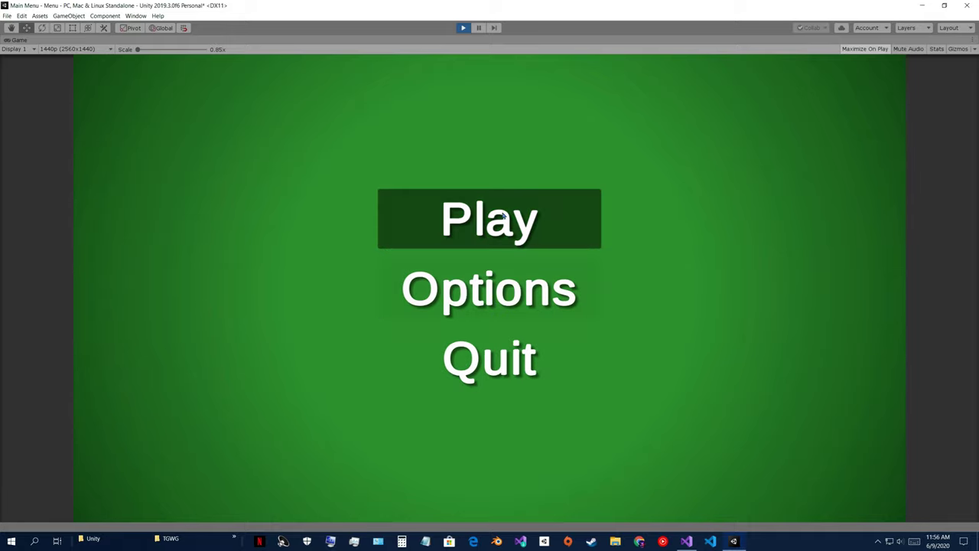
{"action": "left_click", "coordinate": [463, 28]}
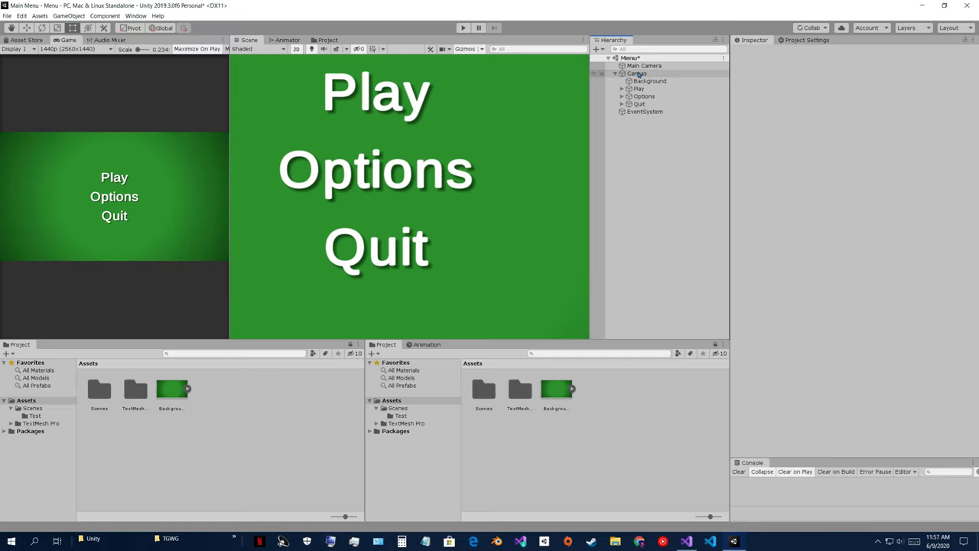
Step: Create an empty object under the Canvas and resize it symmetrically about its centre to about 1159 wide and 1080 high
{"action": "left_click", "coordinate": [638, 73]}
{"action": "right_click", "coordinate": [638, 73]}
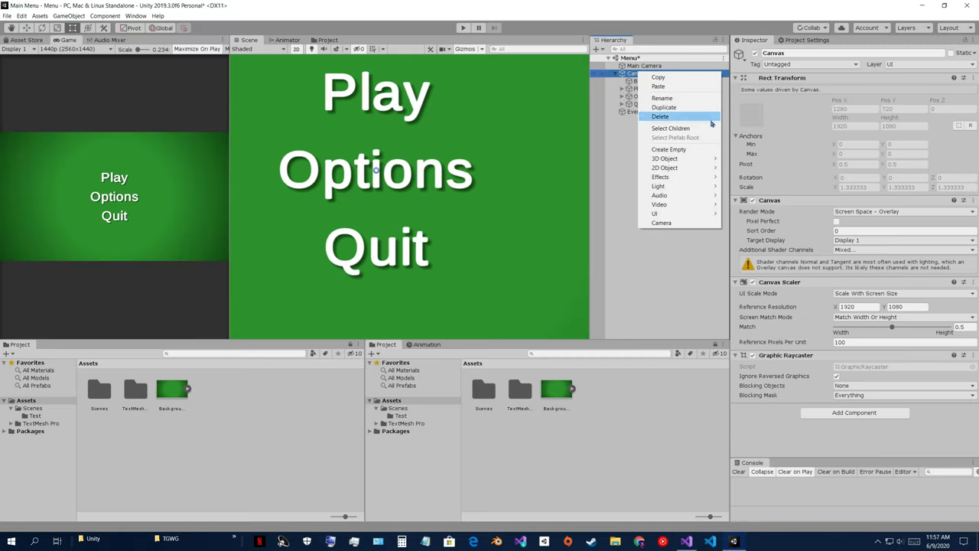
{"action": "left_click", "coordinate": [684, 148]}
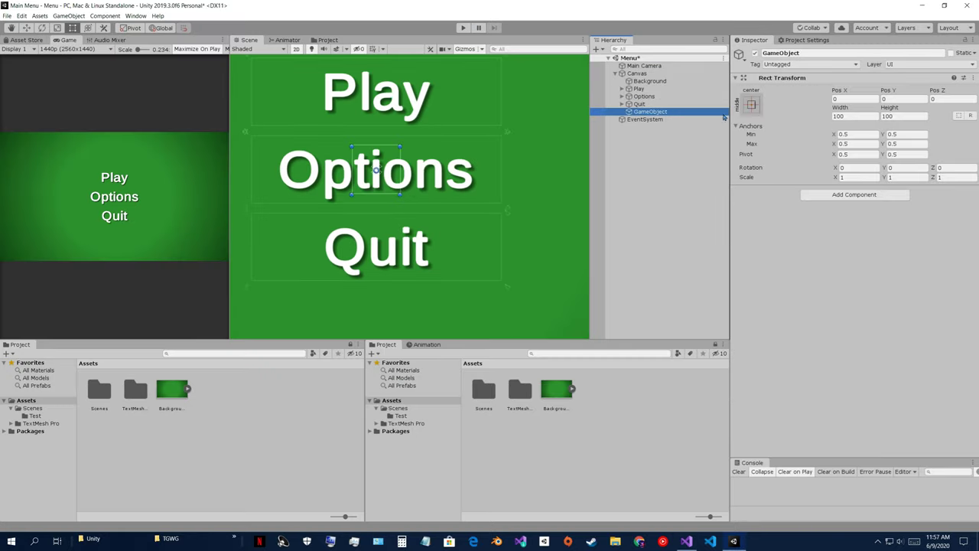
{"action": "scroll", "coordinate": [375, 172], "scroll_direction": "down", "scroll_amount": 6}
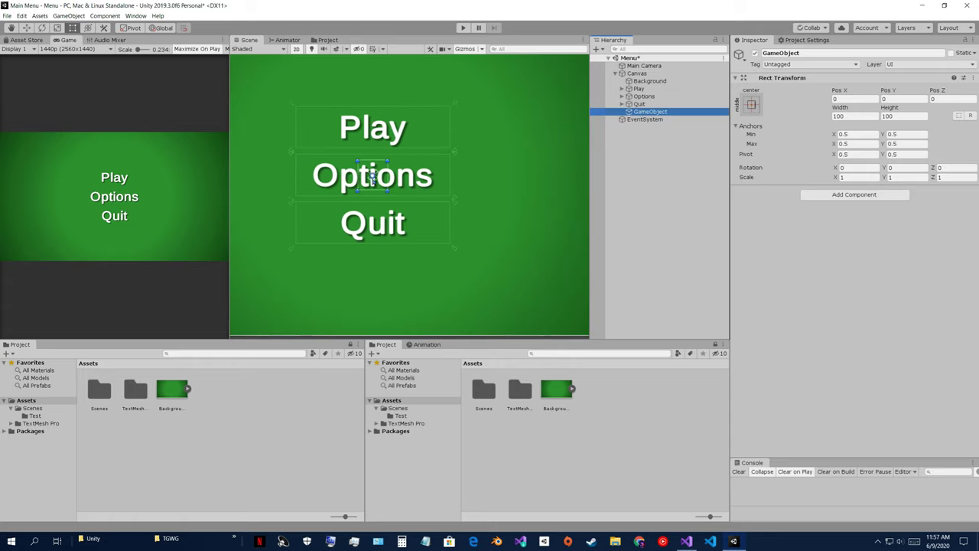
{"action": "scroll", "coordinate": [404, 179], "scroll_direction": "down", "scroll_amount": 2}
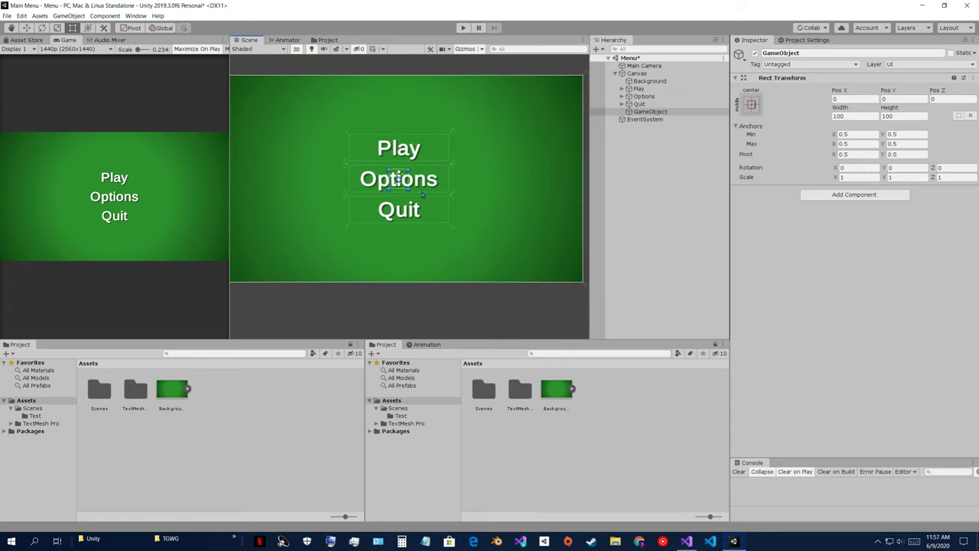
{"action": "scroll", "coordinate": [437, 205], "scroll_direction": "down", "scroll_amount": 2}
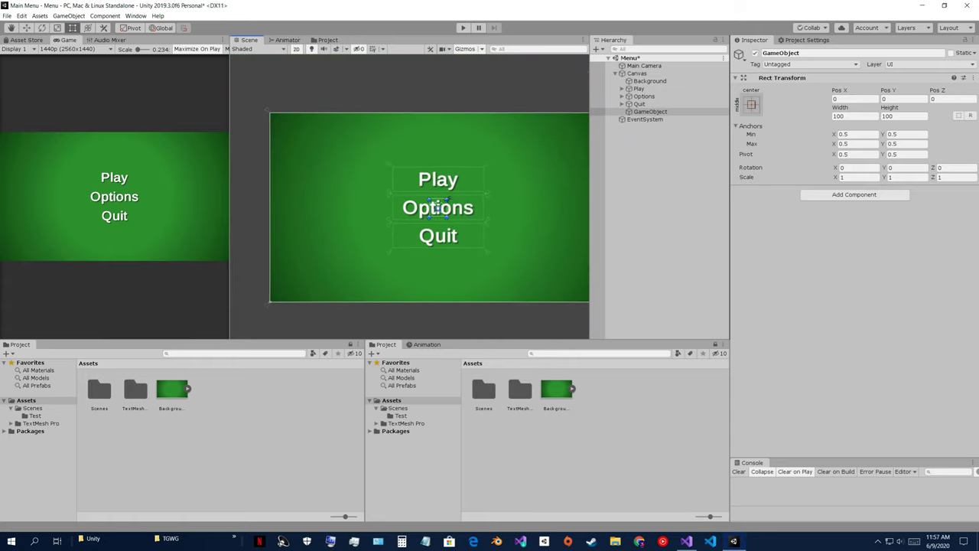
{"action": "left_click_drag", "start_coordinate": [447, 198], "coordinate": [540, 123], "text": "alt"}
Step: Rename the new empty object Start
{"action": "left_click", "coordinate": [653, 112]}
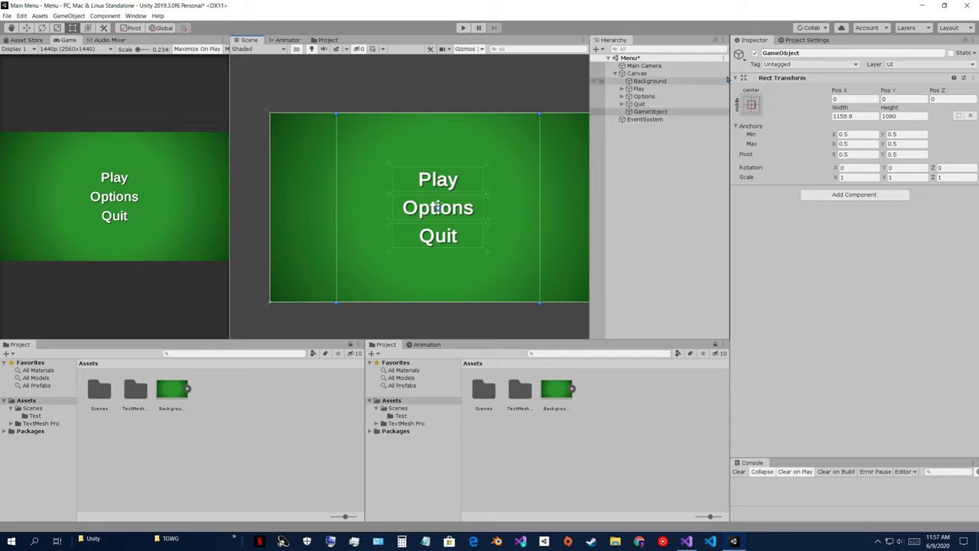
{"action": "left_click", "coordinate": [801, 52]}
{"action": "type", "text": "S"}
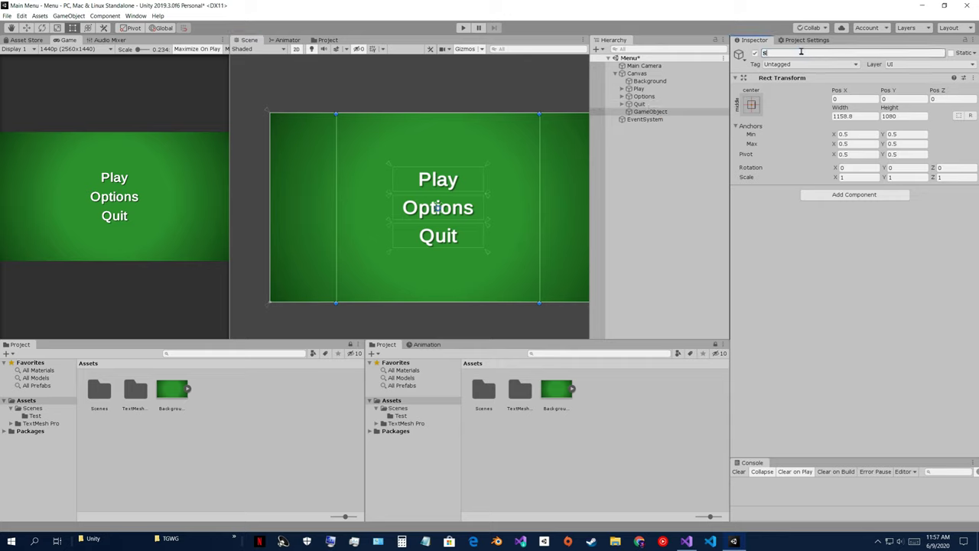
{"action": "type", "text": "Start"}
Step: Make the Play, Options and Quit buttons children of the Start object
{"action": "left_click", "coordinate": [645, 112]}
{"action": "left_click", "coordinate": [643, 105]}
{"action": "left_click", "coordinate": [642, 90], "text": "shift"}
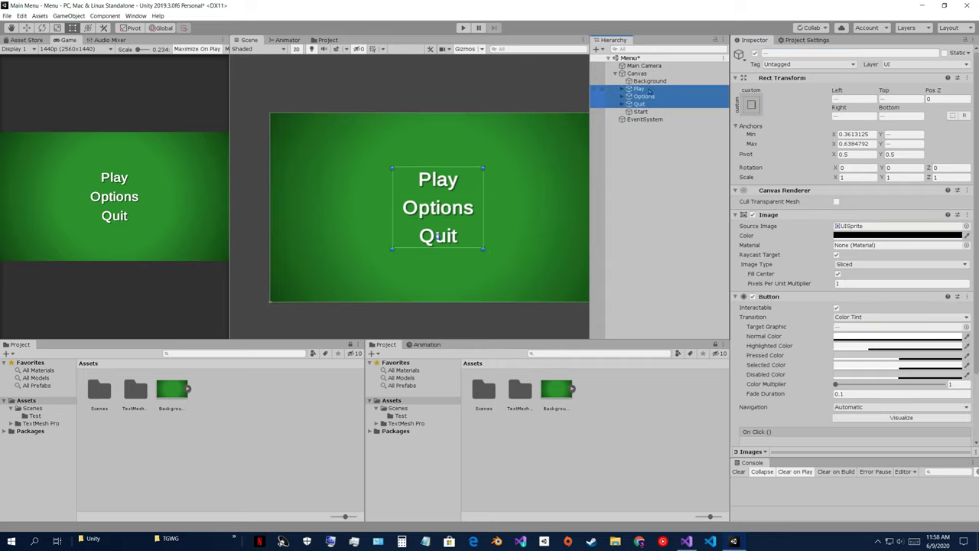
{"action": "left_click_drag", "start_coordinate": [643, 90], "coordinate": [645, 112]}
Step: Toggle the Start object off and on twice to check that it controls the visibility of its buttons
{"action": "left_click", "coordinate": [640, 89]}
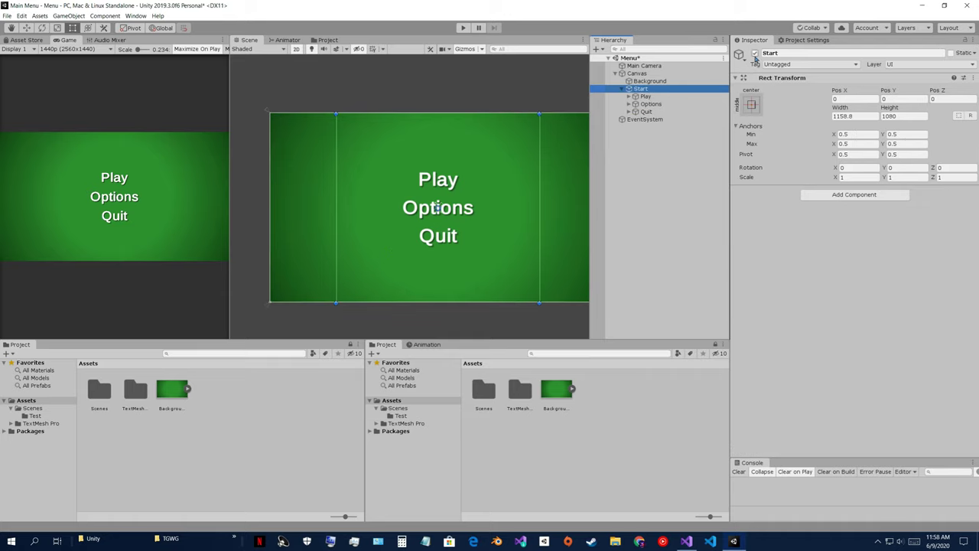
{"action": "left_click", "coordinate": [755, 52]}
{"action": "left_click", "coordinate": [755, 53]}
{"action": "left_click", "coordinate": [755, 53]}
{"action": "left_click", "coordinate": [755, 52]}
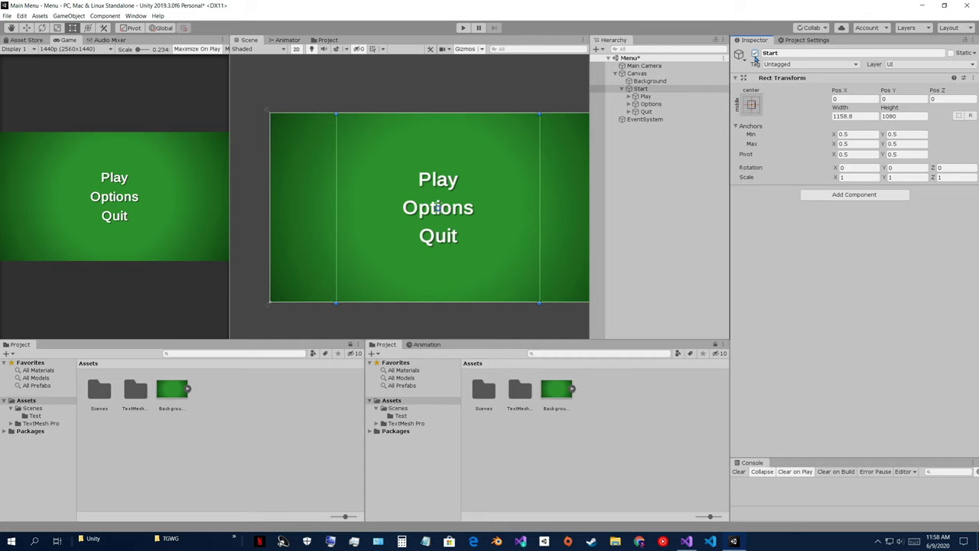
Step: Duplicate the Start group with its buttons under the Canvas and select the copy
{"action": "left_click", "coordinate": [643, 89]}
{"action": "key", "text": "ctrl+d"}
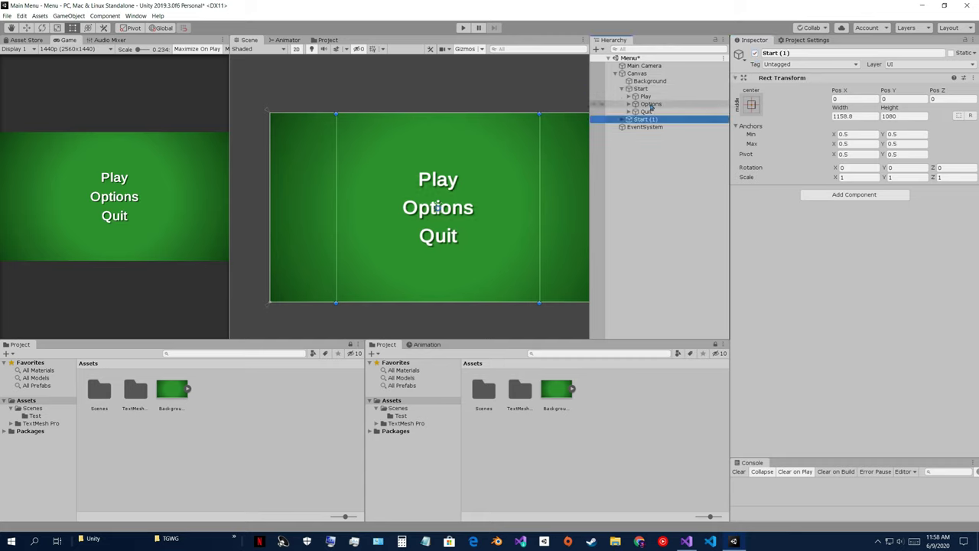
{"action": "right_click", "coordinate": [650, 89]}
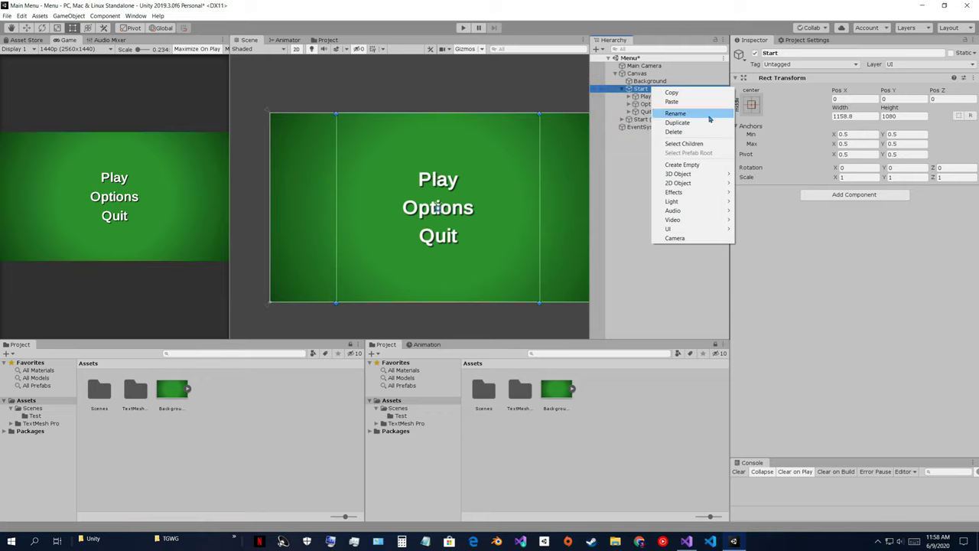
{"action": "left_click", "coordinate": [640, 119]}
{"action": "left_click", "coordinate": [640, 119]}
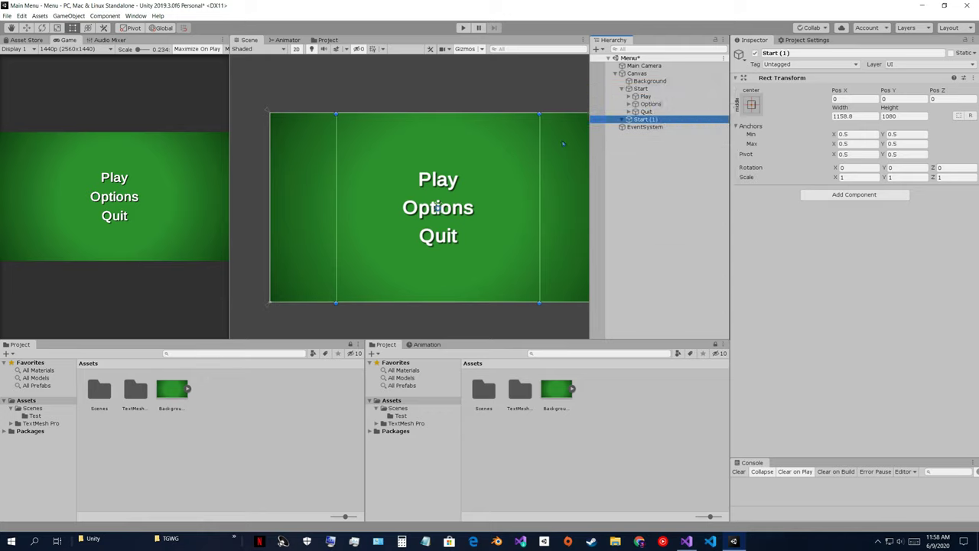
{"action": "key", "text": "w"}
Step: Deactivate the original Start group and rename its duplicate Options
{"action": "left_click", "coordinate": [643, 89]}
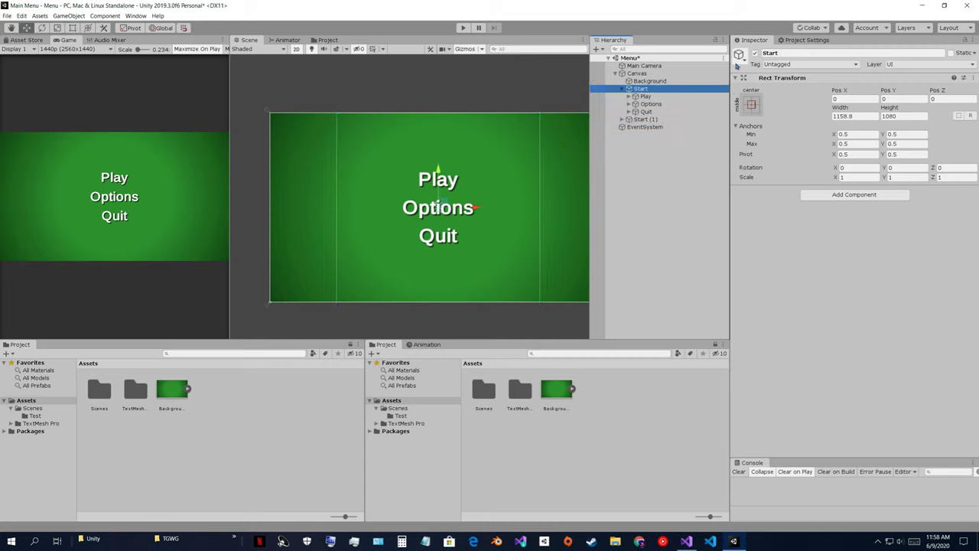
{"action": "left_click", "coordinate": [755, 53]}
{"action": "left_click", "coordinate": [665, 120]}
{"action": "left_click", "coordinate": [813, 54]}
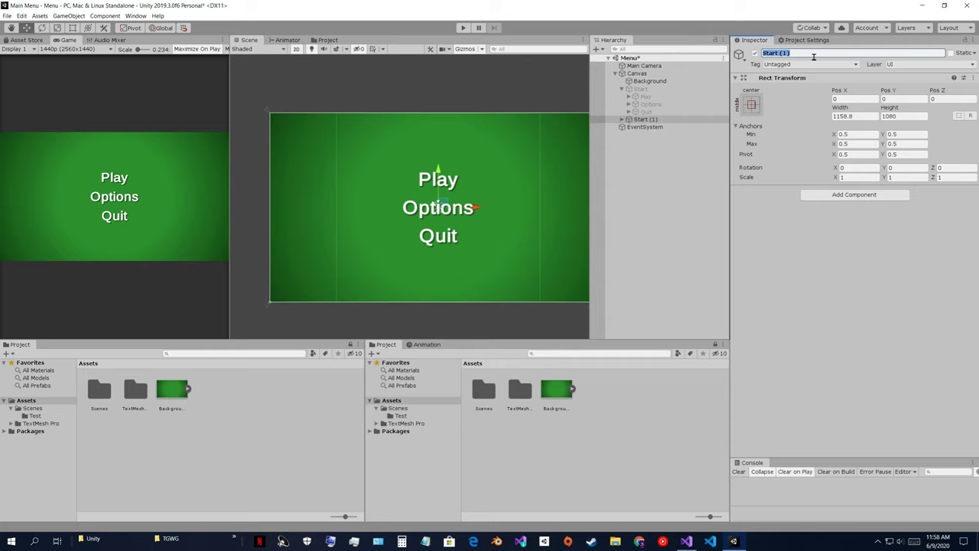
{"action": "type", "text": "Options"}
{"action": "left_click", "coordinate": [620, 123]}
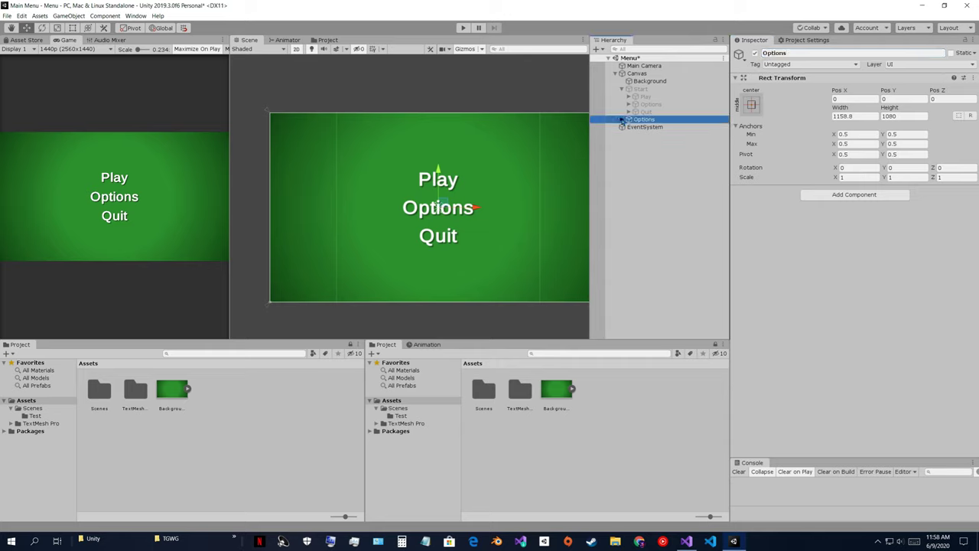
Step: Move the Options button's text object directly under the new Options group and delete that group's Play and Options buttons
{"action": "left_click", "coordinate": [621, 120]}
{"action": "left_click", "coordinate": [648, 134]}
{"action": "right_click", "coordinate": [650, 136]}
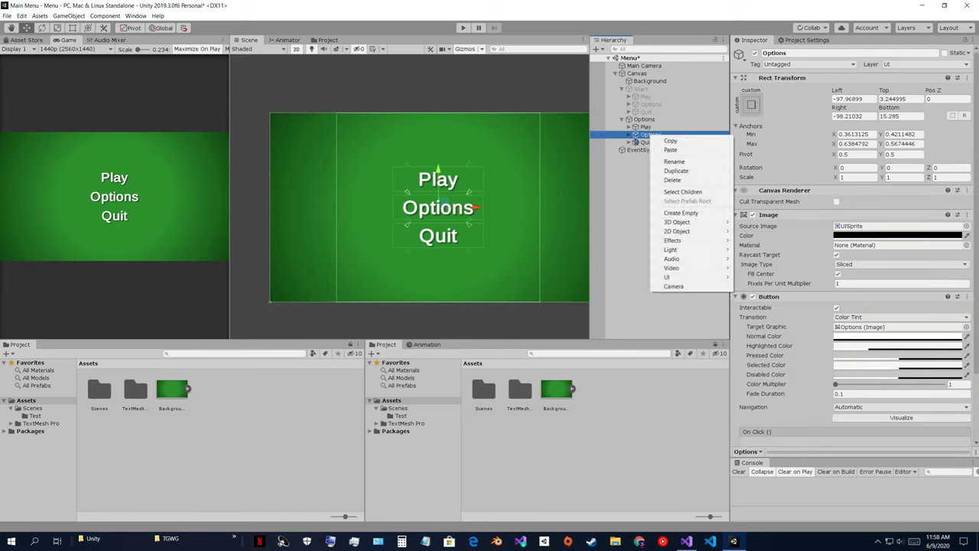
{"action": "left_click", "coordinate": [630, 136]}
{"action": "left_click", "coordinate": [629, 134]}
{"action": "left_click_drag", "start_coordinate": [656, 142], "coordinate": [658, 129]}
{"action": "left_click", "coordinate": [650, 143]}
{"action": "left_click", "coordinate": [648, 134], "text": "shift"}
{"action": "right_click", "coordinate": [655, 136]}
{"action": "left_click", "coordinate": [677, 182]}
Step: Rename the Options group's Quit button Back and change its label text to Back
{"action": "left_click", "coordinate": [648, 134]}
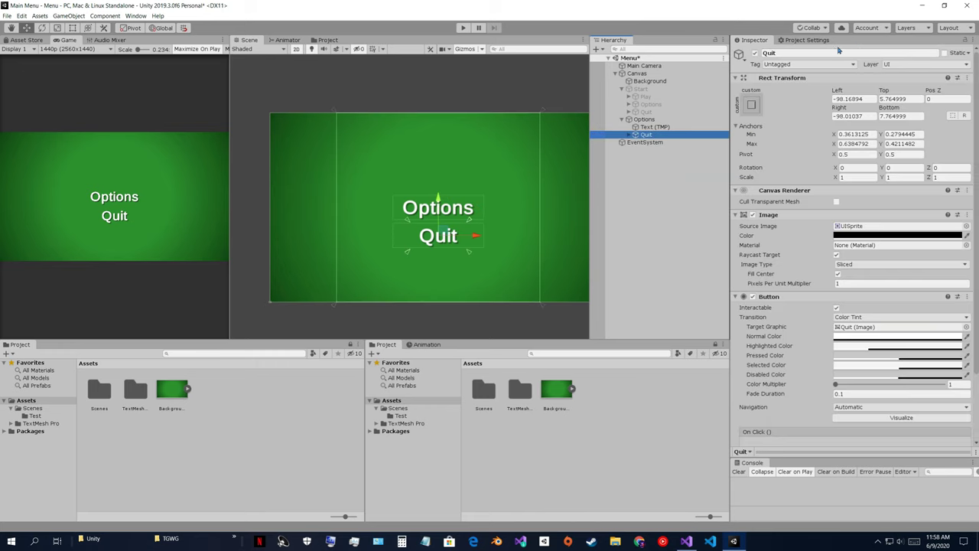
{"action": "left_click", "coordinate": [834, 52]}
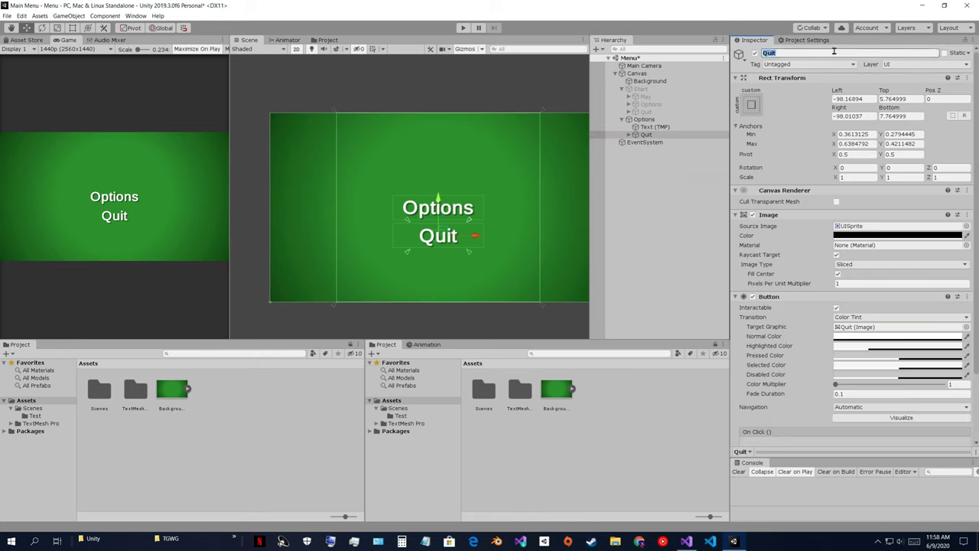
{"action": "type", "text": "Ba"}
{"action": "left_click", "coordinate": [628, 135]}
{"action": "left_click", "coordinate": [661, 143]}
{"action": "left_click", "coordinate": [763, 250]}
{"action": "type", "text": "Back"}
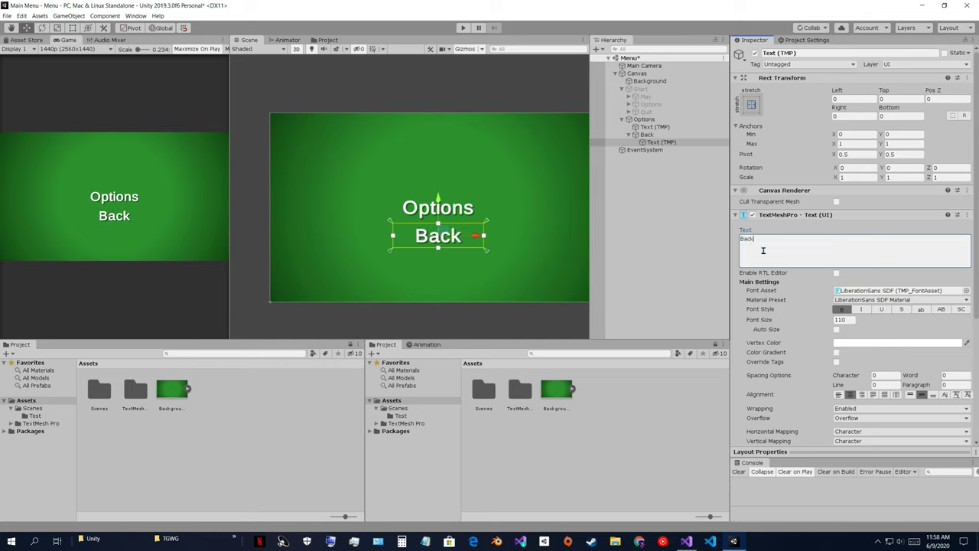
{"action": "left_click", "coordinate": [632, 136]}
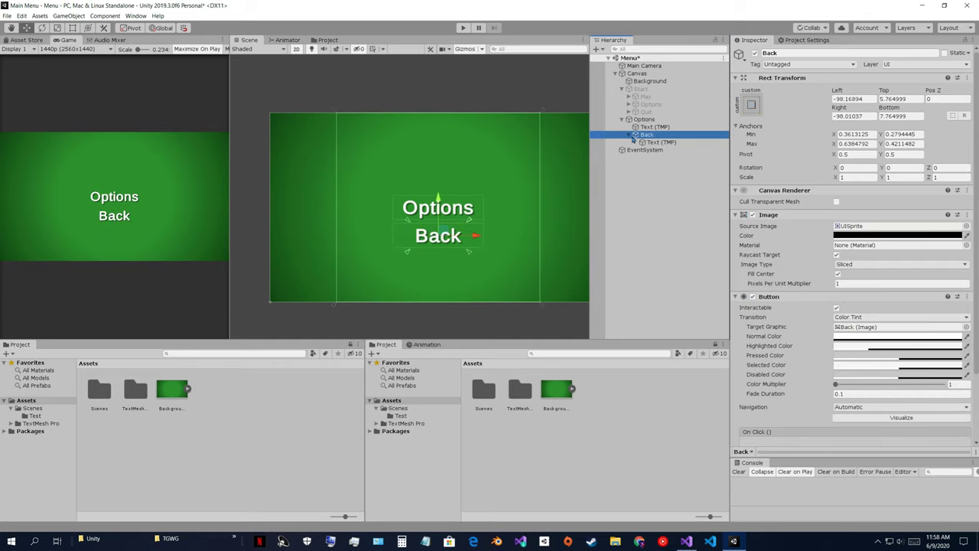
{"action": "left_click", "coordinate": [629, 135]}
Step: Move the Options heading upward, well clear of the Back button, and pull its anchors in to just outside its corners
{"action": "left_click", "coordinate": [638, 128]}
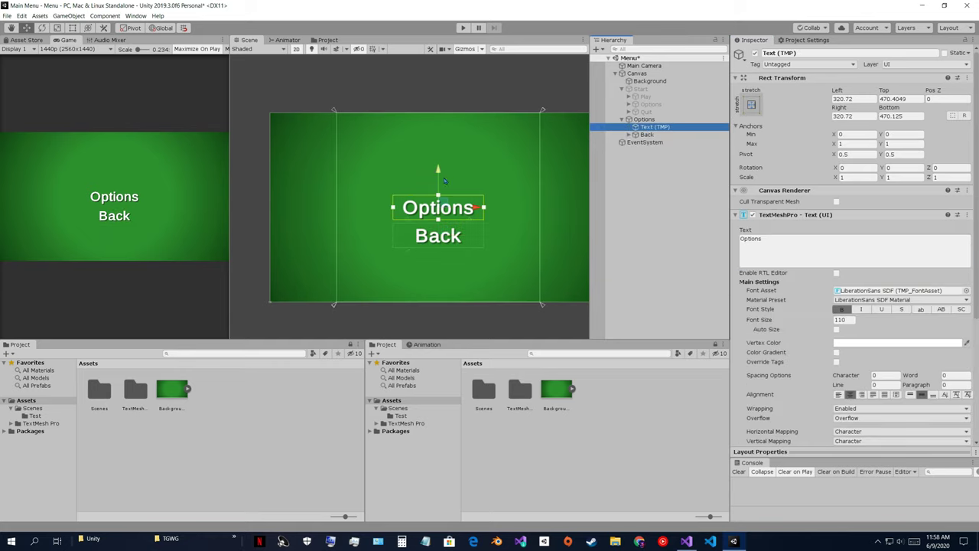
{"action": "left_click_drag", "start_coordinate": [442, 179], "coordinate": [444, 135]}
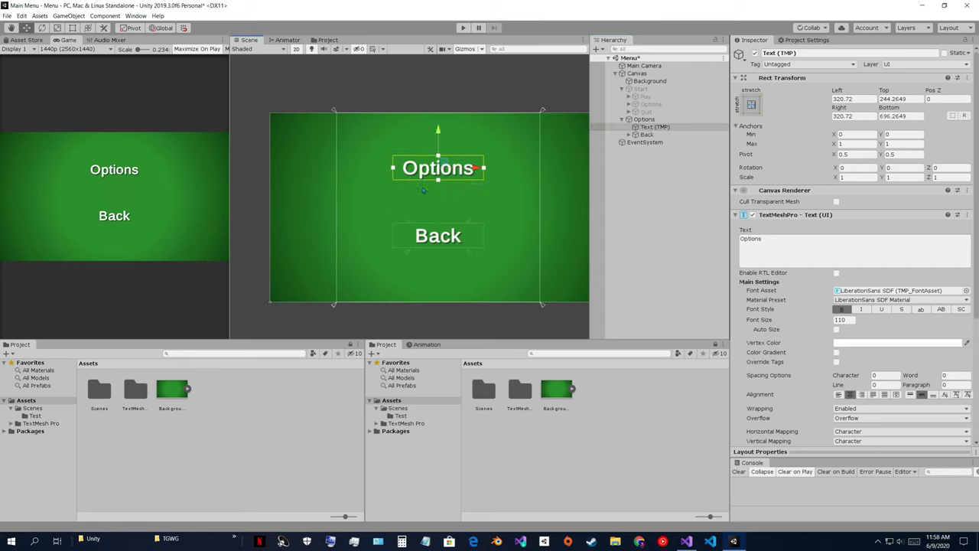
{"action": "scroll", "coordinate": [488, 164], "scroll_direction": "up", "scroll_amount": 1}
{"action": "left_click", "coordinate": [668, 130]}
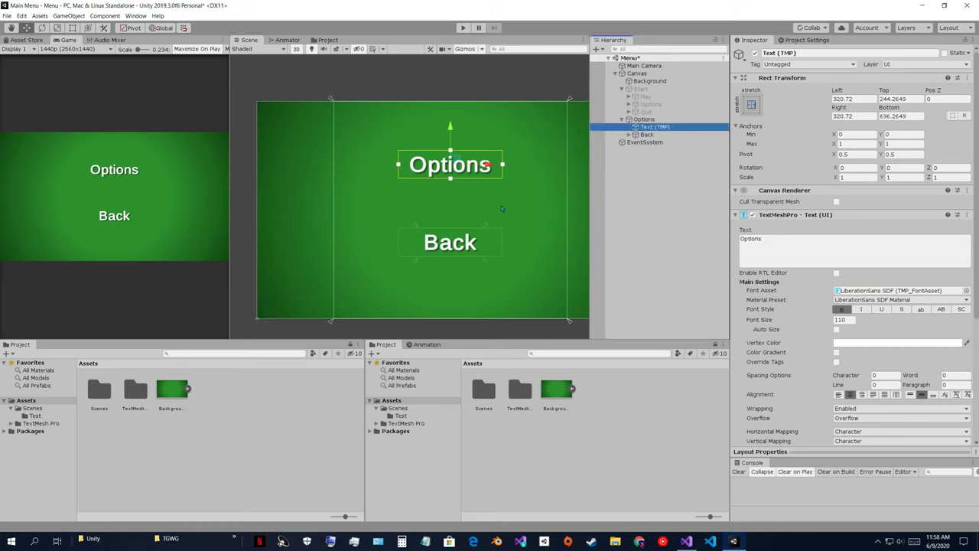
{"action": "key", "text": "t"}
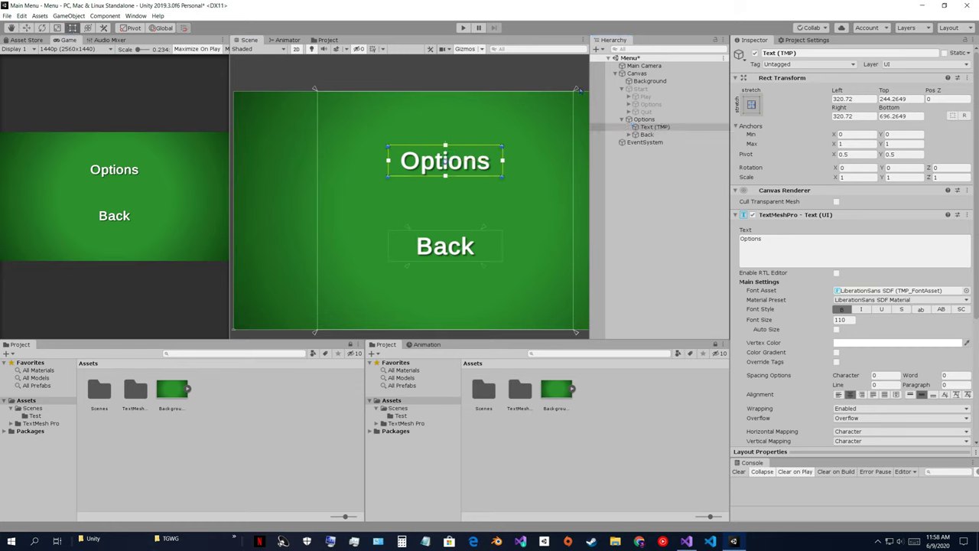
{"action": "left_click_drag", "start_coordinate": [576, 90], "coordinate": [506, 141]}
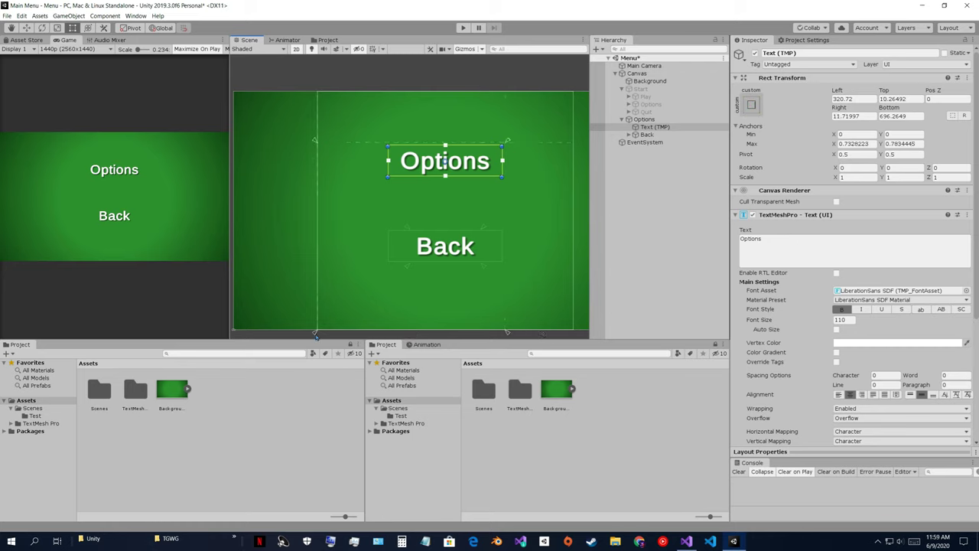
{"action": "left_click_drag", "start_coordinate": [315, 334], "coordinate": [382, 185]}
Step: Move the Back button down about 50 units and spread its anchors to just outside its corners
{"action": "left_click", "coordinate": [646, 134]}
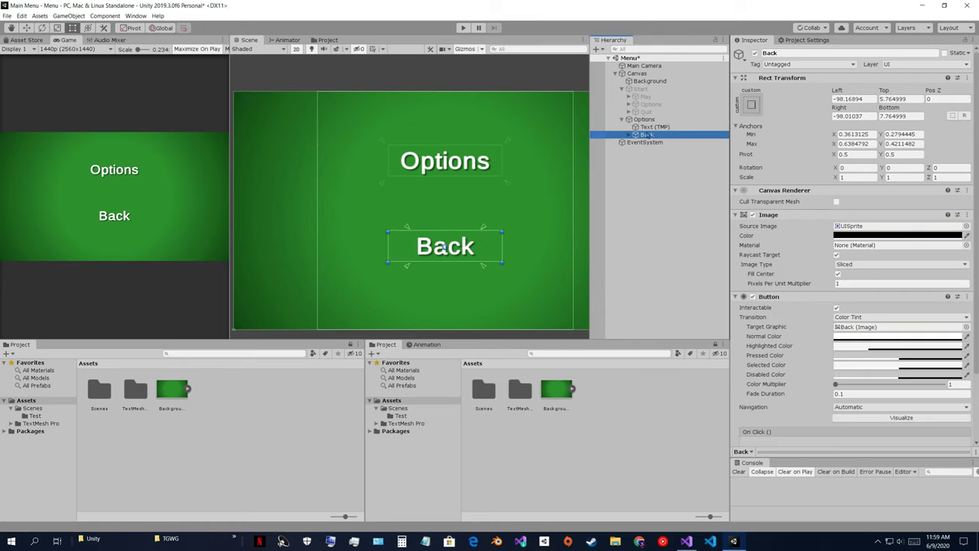
{"action": "middle_click_drag", "start_coordinate": [476, 226], "coordinate": [480, 205]}
{"action": "key", "text": "w"}
{"action": "left_click_drag", "start_coordinate": [457, 185], "coordinate": [483, 192]}
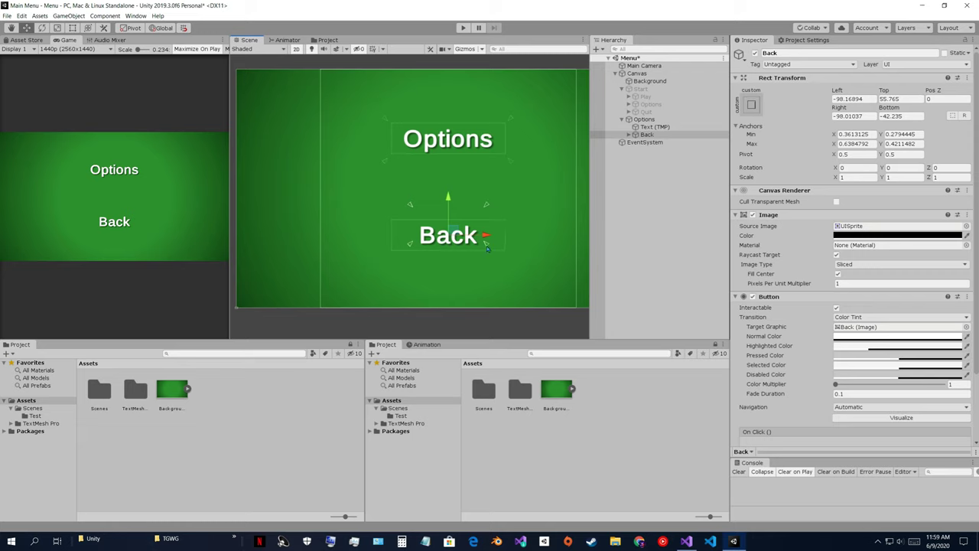
{"action": "left_click_drag", "start_coordinate": [487, 245], "coordinate": [510, 254]}
{"action": "left_click_drag", "start_coordinate": [411, 205], "coordinate": [383, 217]}
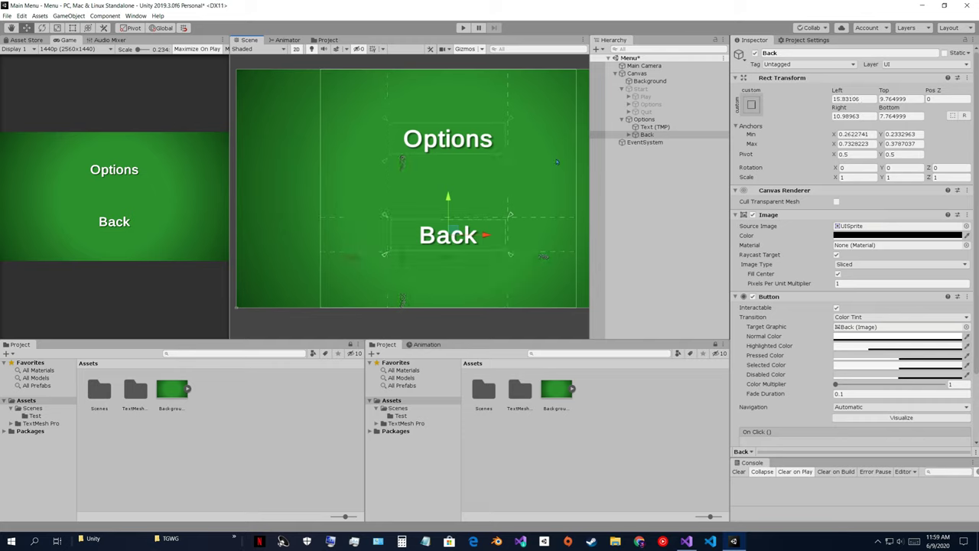
Step: Add a UI slider to the Options group and enlarge it about its centre to roughly 685 by 94
{"action": "right_click", "coordinate": [645, 120]}
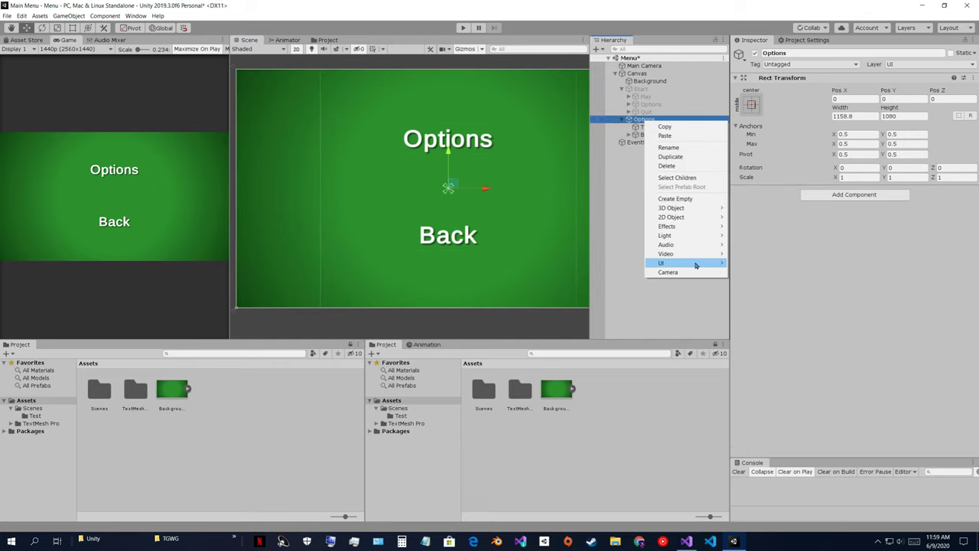
{"action": "mouse_move", "coordinate": [690, 263]}
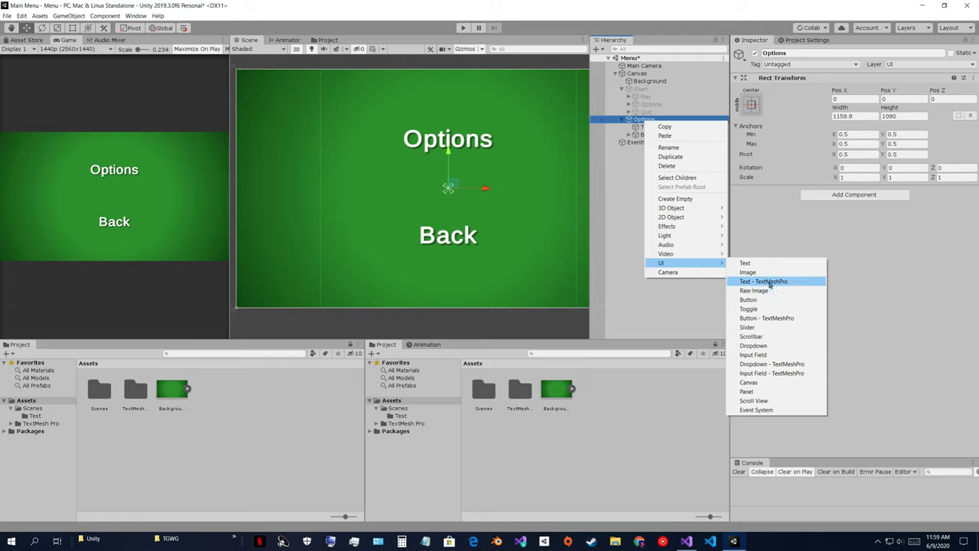
{"action": "left_click", "coordinate": [747, 328]}
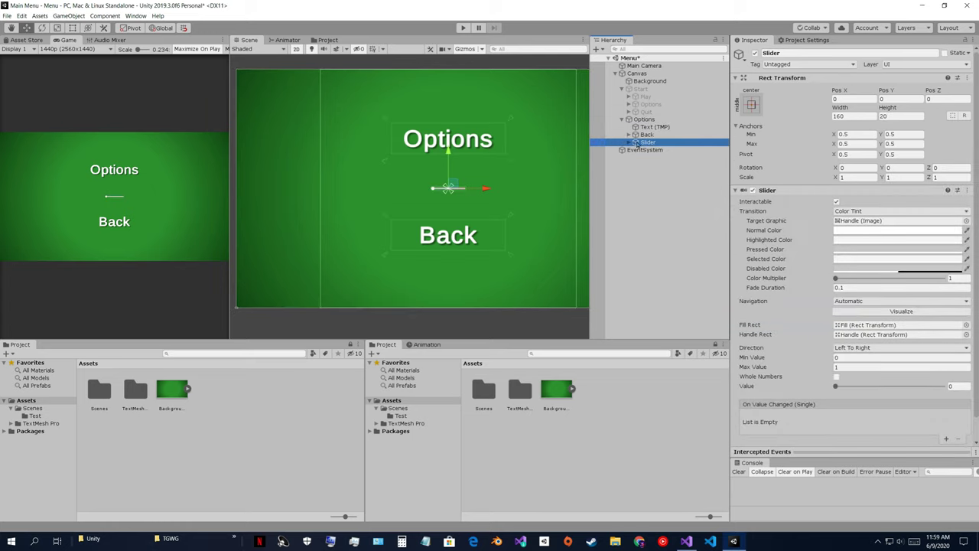
{"action": "left_click", "coordinate": [73, 28]}
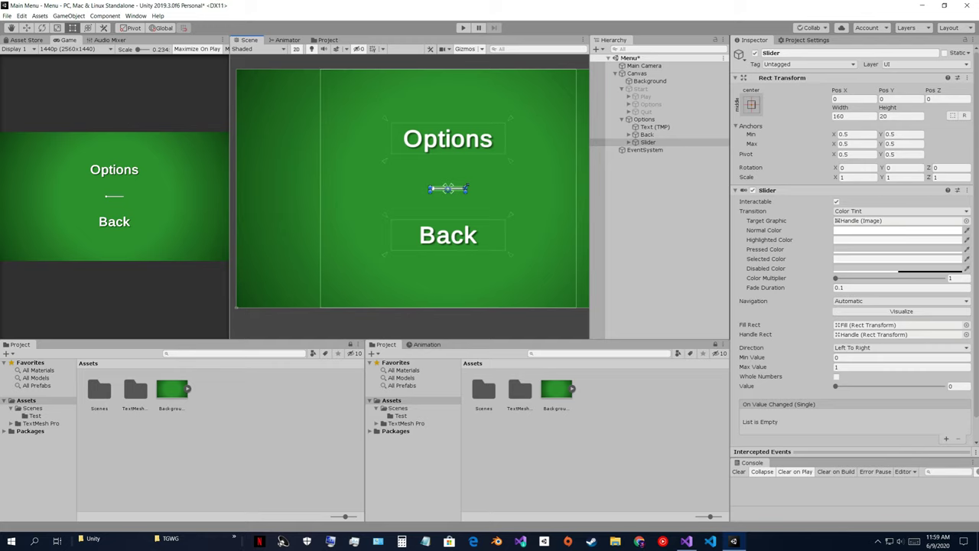
{"action": "left_click_drag", "start_coordinate": [468, 185], "coordinate": [524, 180], "text": "alt"}
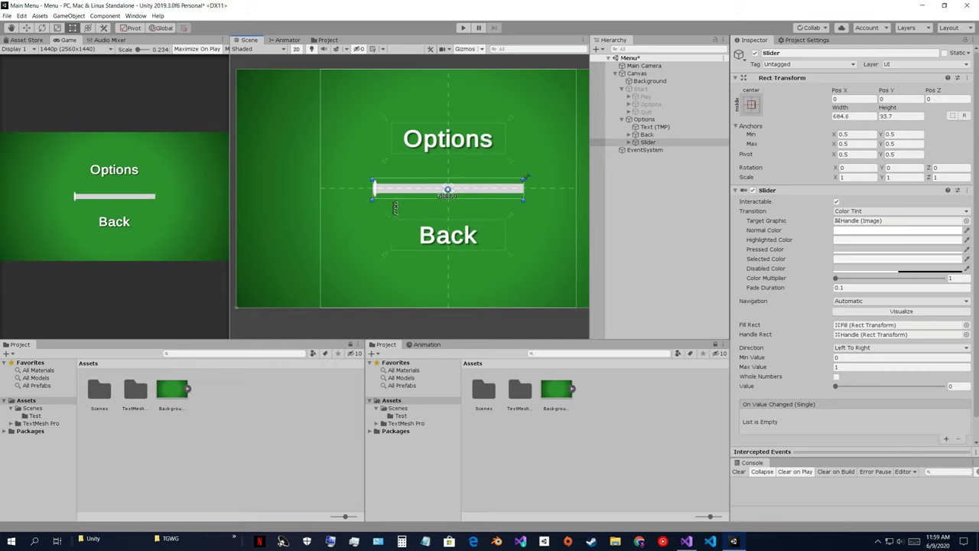
Step: Disable the Image component on the slider's Handle so that no knob is drawn
{"action": "left_click", "coordinate": [629, 143]}
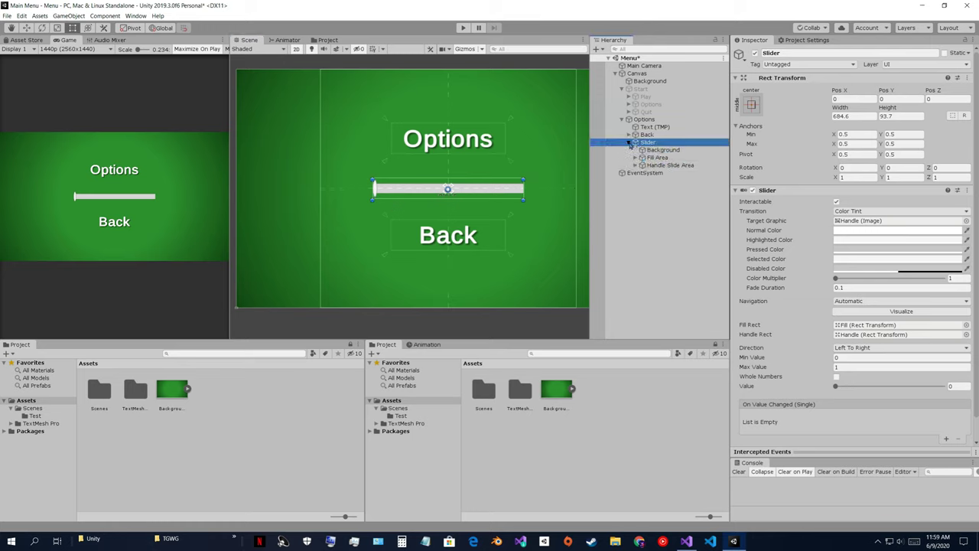
{"action": "left_click", "coordinate": [634, 165]}
{"action": "left_click", "coordinate": [660, 165]}
{"action": "left_click", "coordinate": [663, 173]}
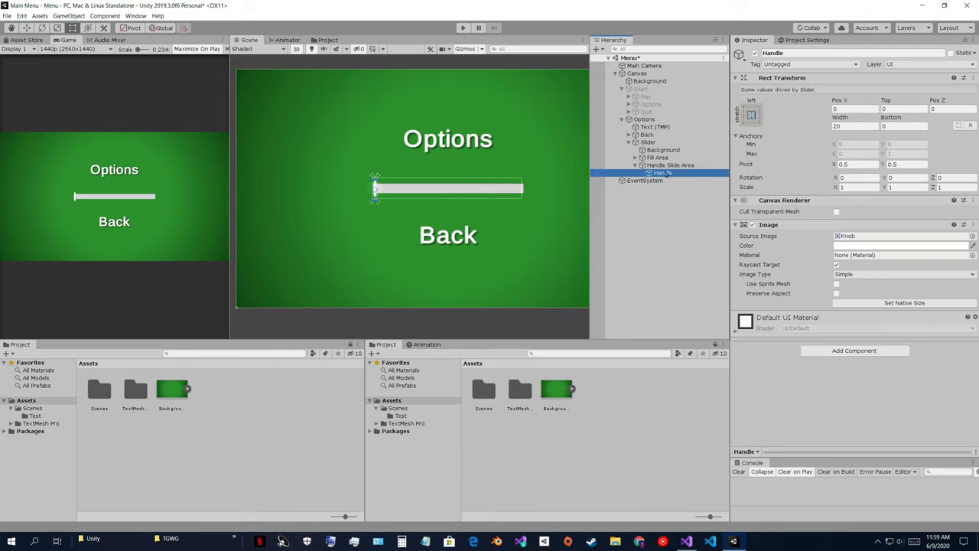
{"action": "left_click", "coordinate": [753, 224]}
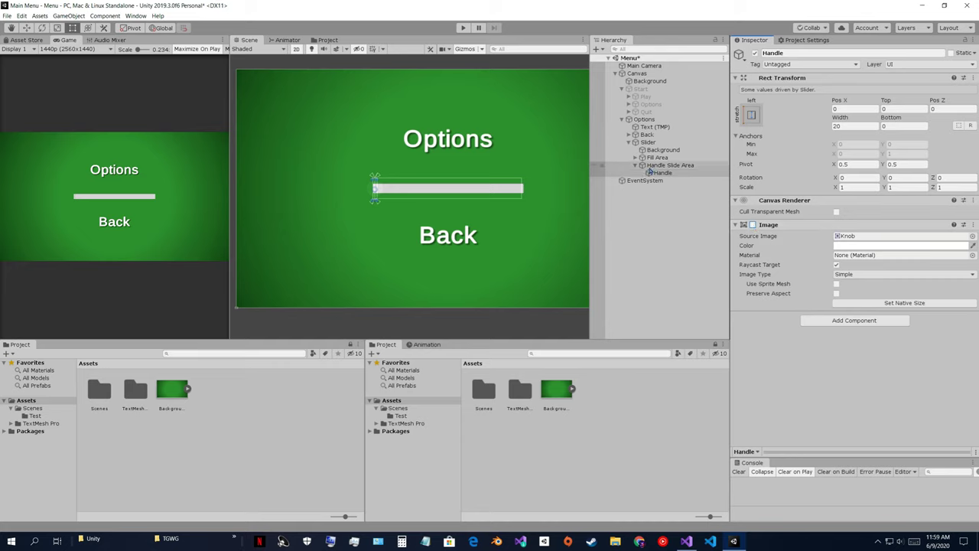
{"action": "left_click", "coordinate": [636, 166]}
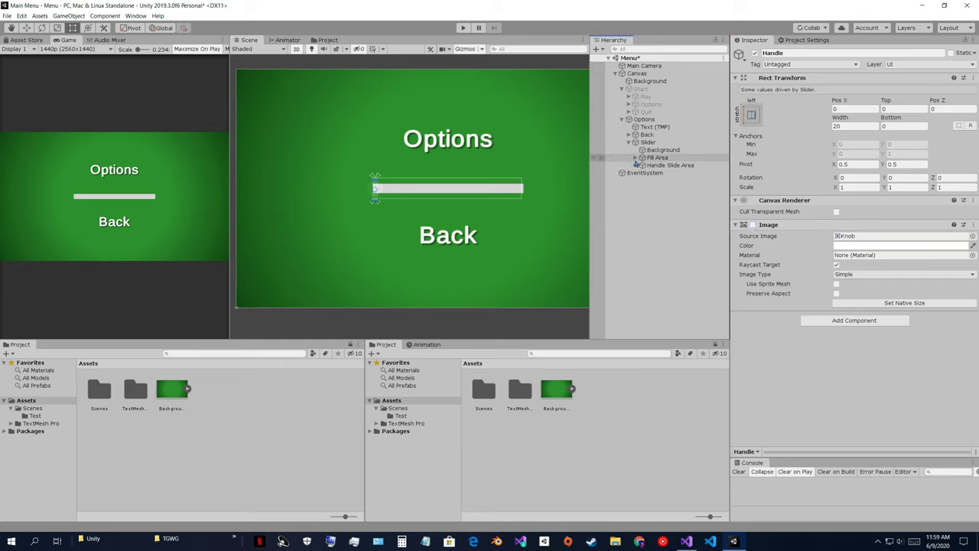
Step: Open the colour of the slider's Fill image for editing
{"action": "left_click", "coordinate": [636, 159]}
{"action": "left_click", "coordinate": [643, 165]}
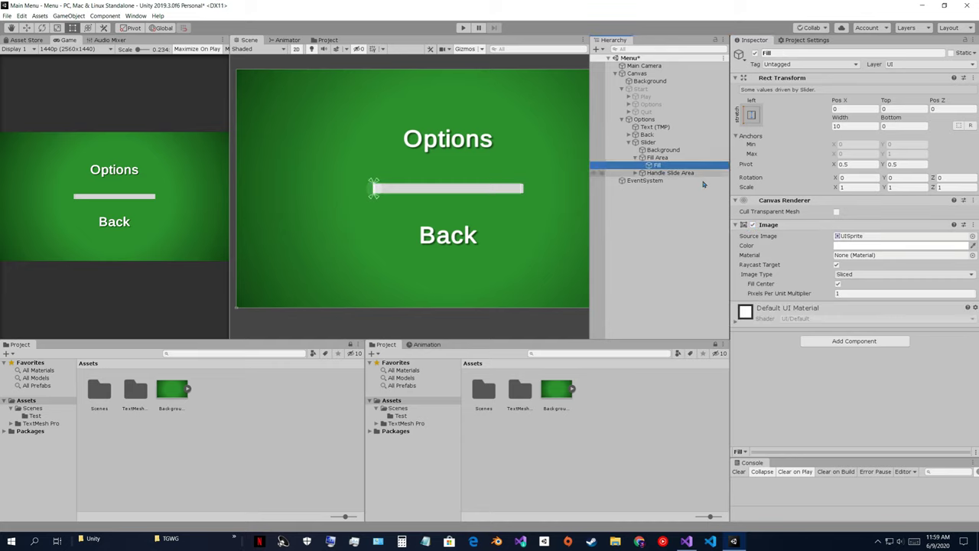
{"action": "left_click", "coordinate": [880, 246]}
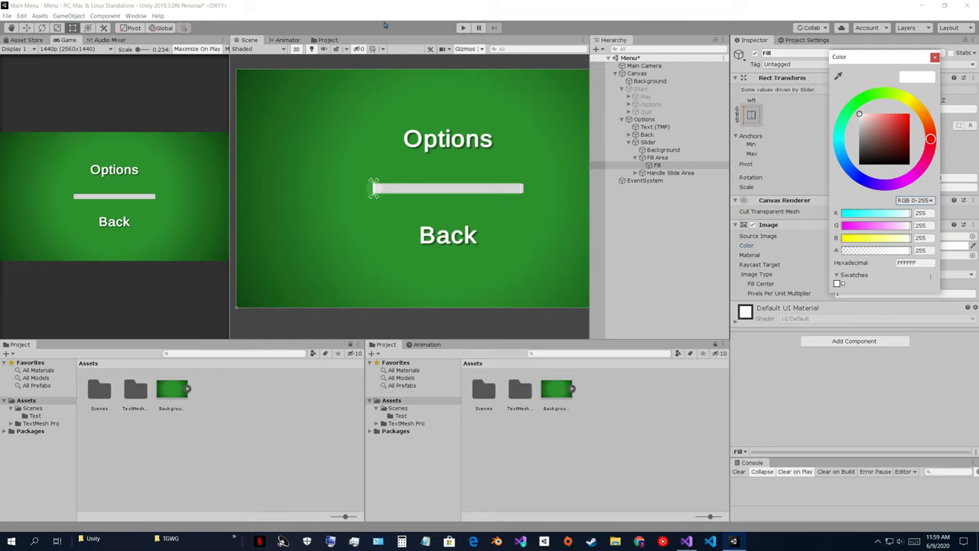
Step: Run the scene, slide the handleless slider back and forth to test its fill, and stop play mode
{"action": "left_click", "coordinate": [463, 28]}
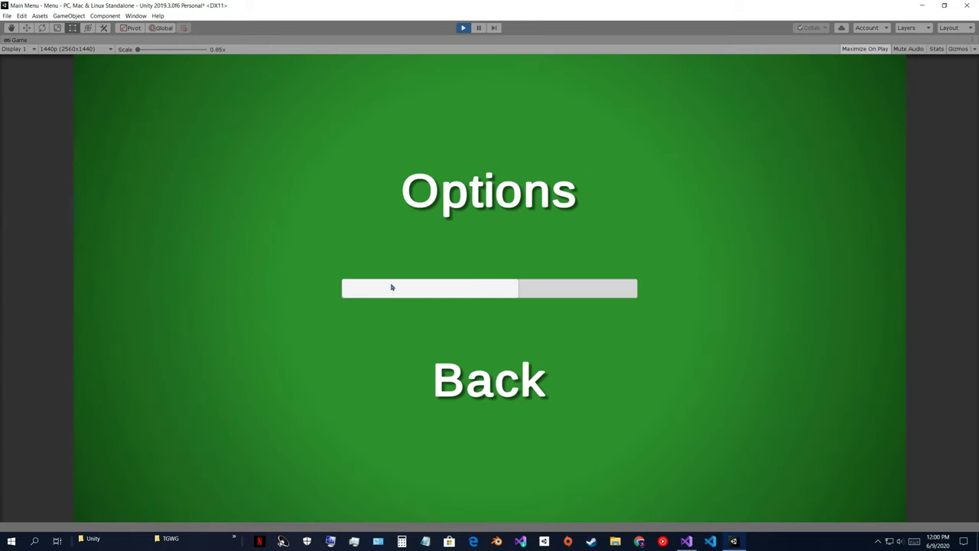
{"action": "left_click_drag", "start_coordinate": [443, 289], "coordinate": [355, 289]}
{"action": "left_click", "coordinate": [463, 27]}
Step: Colour the slider's Fill with the green sampled from the menu background (2E912E), made slightly brighter
{"action": "left_click", "coordinate": [841, 247]}
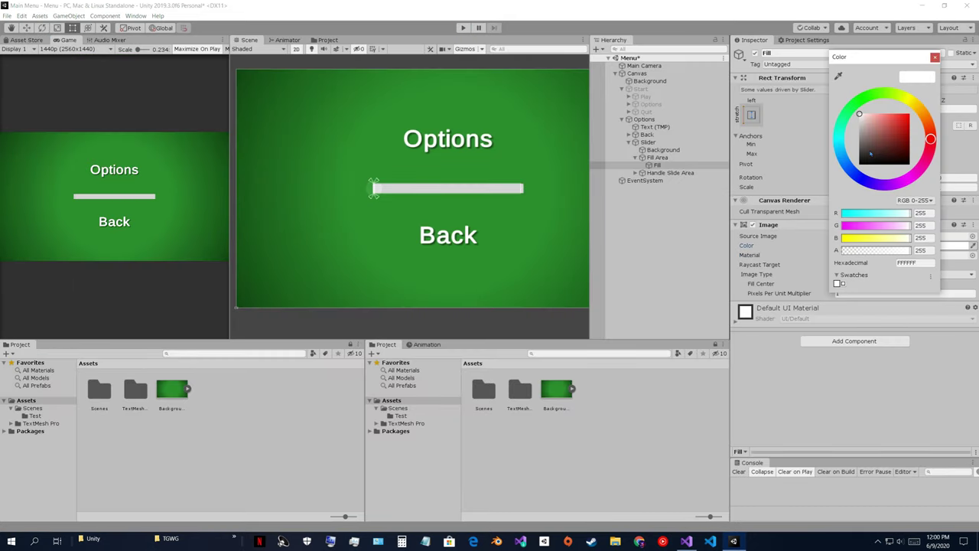
{"action": "left_click", "coordinate": [840, 77]}
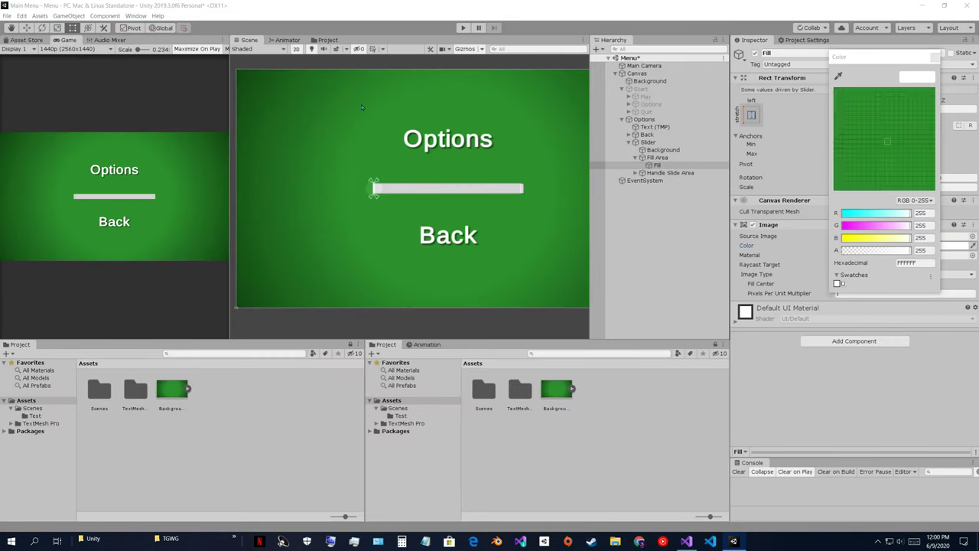
{"action": "left_click", "coordinate": [388, 161]}
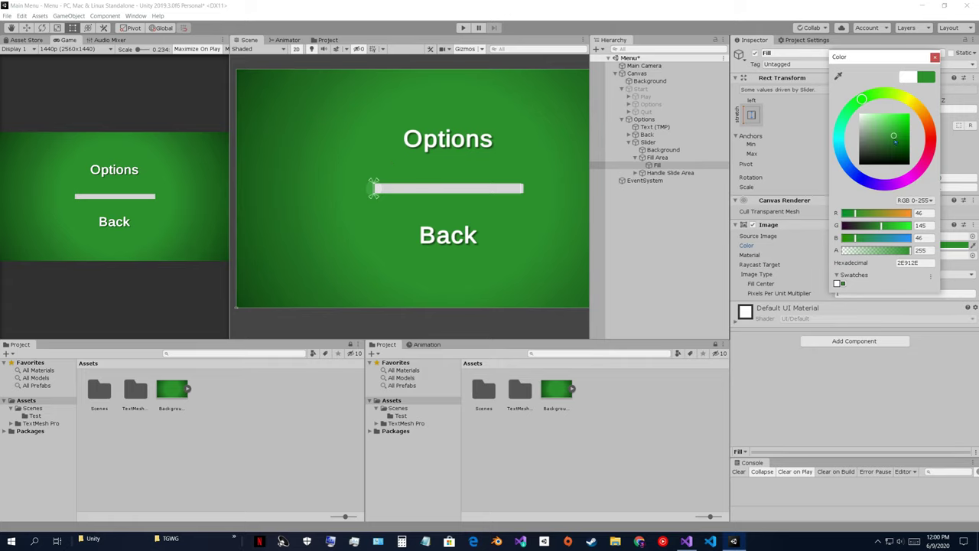
{"action": "left_click_drag", "start_coordinate": [893, 137], "coordinate": [894, 135]}
{"action": "left_click", "coordinate": [936, 58]}
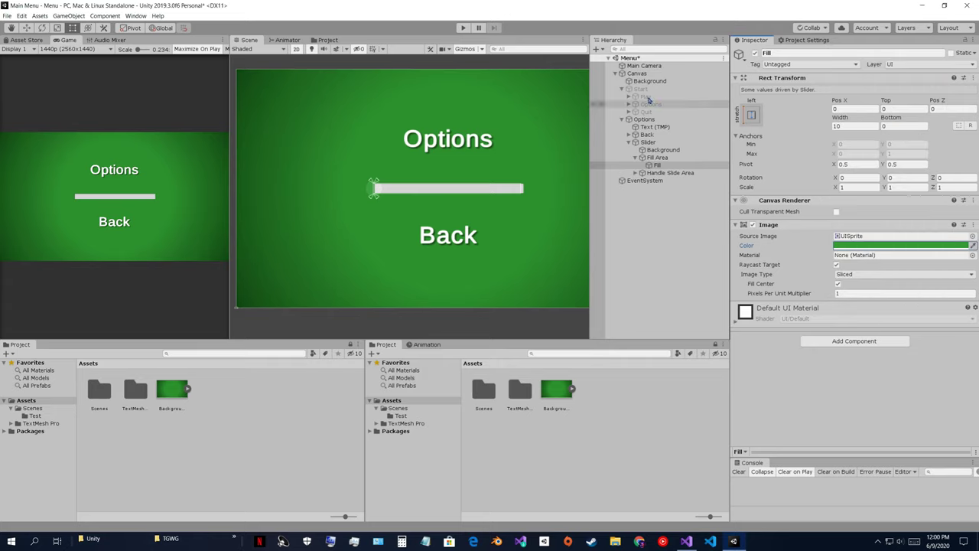
Step: Play-test the slider again to check how the green fill looks, and return to edit mode
{"action": "key", "text": "ctrl+p"}
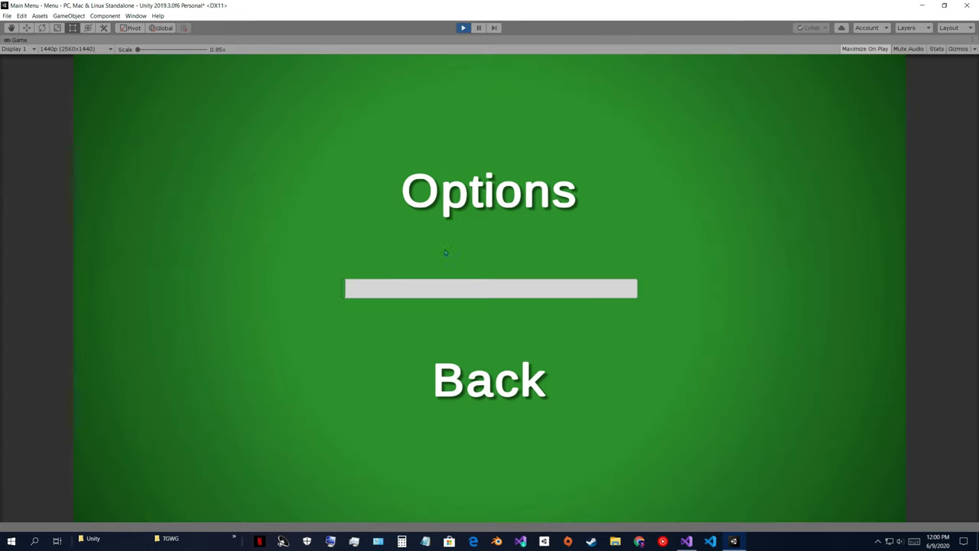
{"action": "left_click_drag", "start_coordinate": [346, 288], "coordinate": [421, 294]}
{"action": "left_click", "coordinate": [468, 32]}
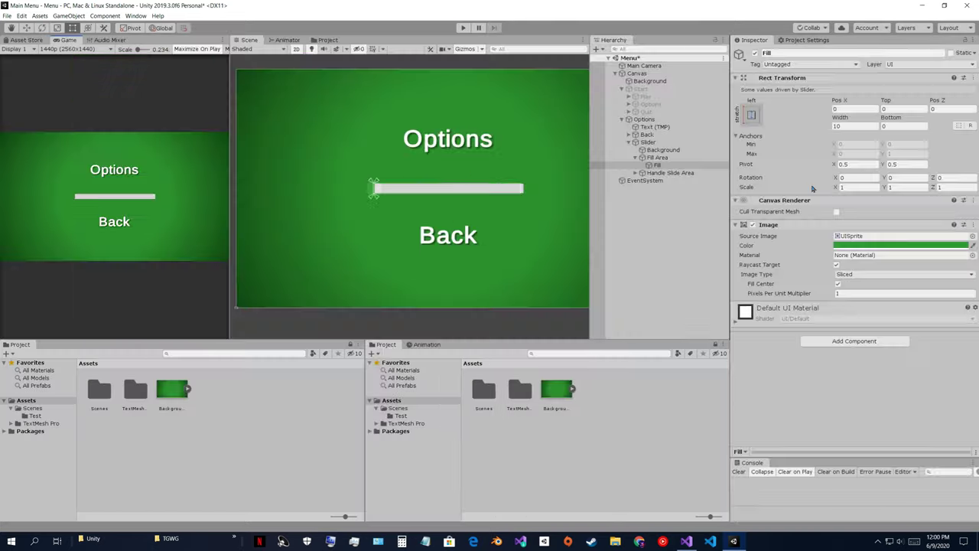
Step: Colour the slider's Background image with the dark green sampled from the menu background's corner (134614), made somewhat brighter
{"action": "left_click", "coordinate": [663, 149]}
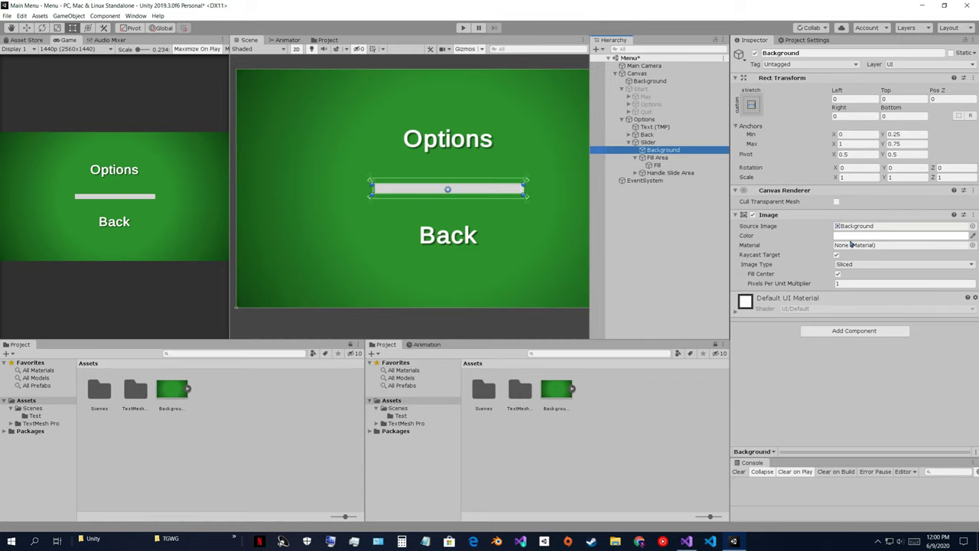
{"action": "left_click", "coordinate": [903, 235]}
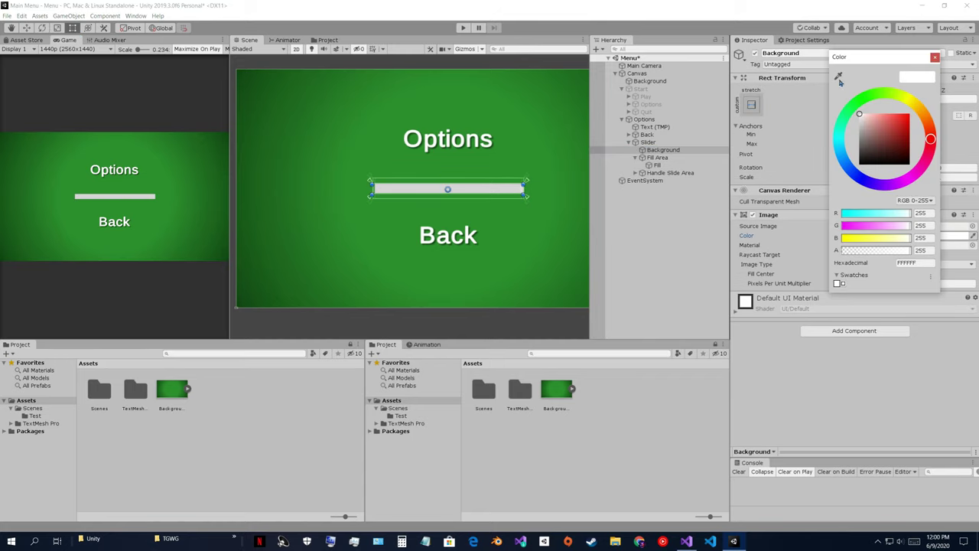
{"action": "left_click", "coordinate": [838, 77]}
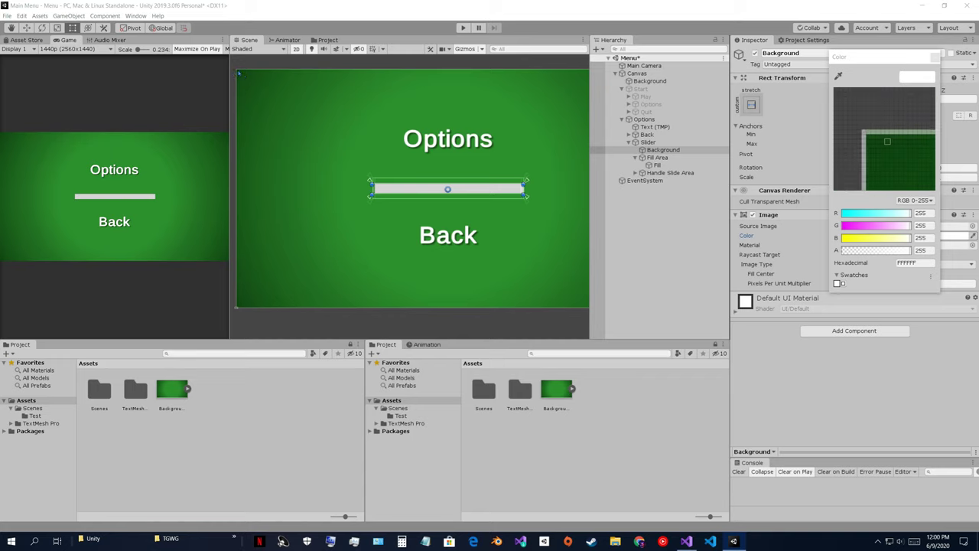
{"action": "left_click", "coordinate": [239, 73]}
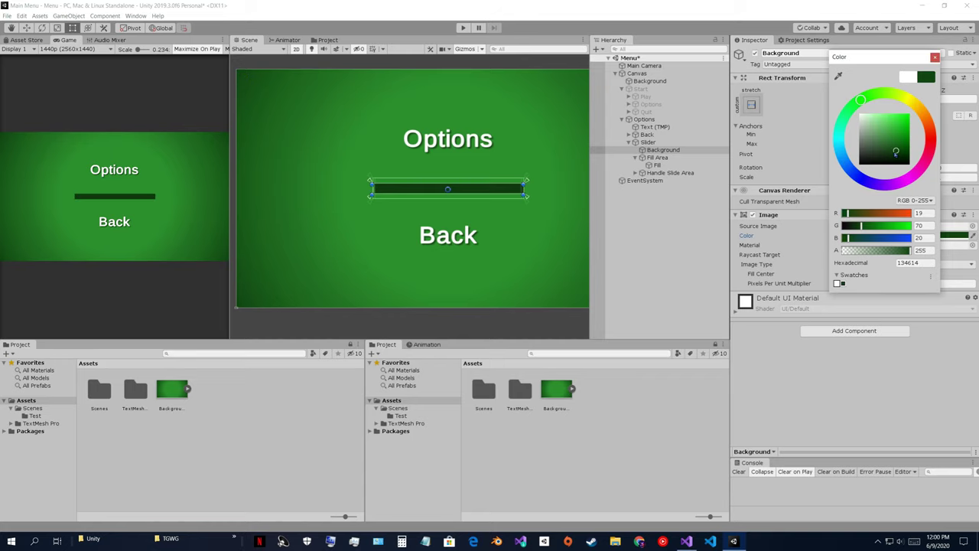
{"action": "left_click_drag", "start_coordinate": [896, 152], "coordinate": [888, 141]}
{"action": "left_click", "coordinate": [935, 57]}
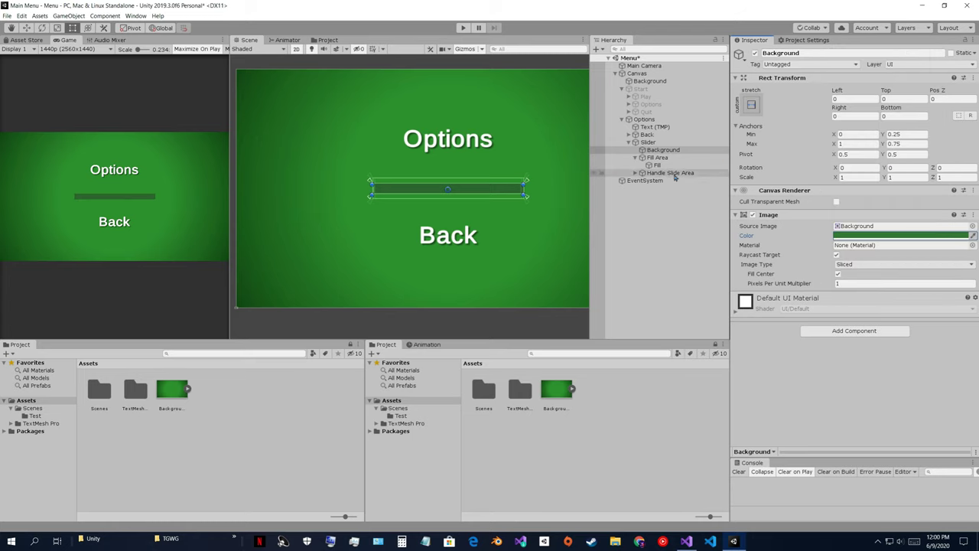
Step: Make the green colour of the slider's Fill image slightly paler
{"action": "left_click", "coordinate": [704, 166]}
{"action": "left_click", "coordinate": [864, 245]}
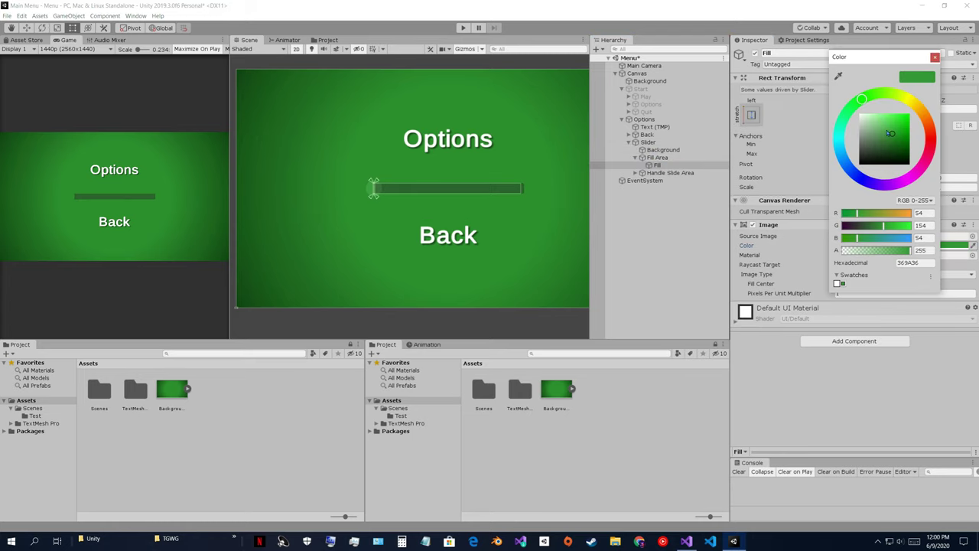
{"action": "left_click_drag", "start_coordinate": [884, 133], "coordinate": [880, 131]}
{"action": "left_click", "coordinate": [935, 58]}
Step: Play-test the recoloured slider by sliding it to its maximum, and return to edit mode
{"action": "left_click", "coordinate": [463, 28]}
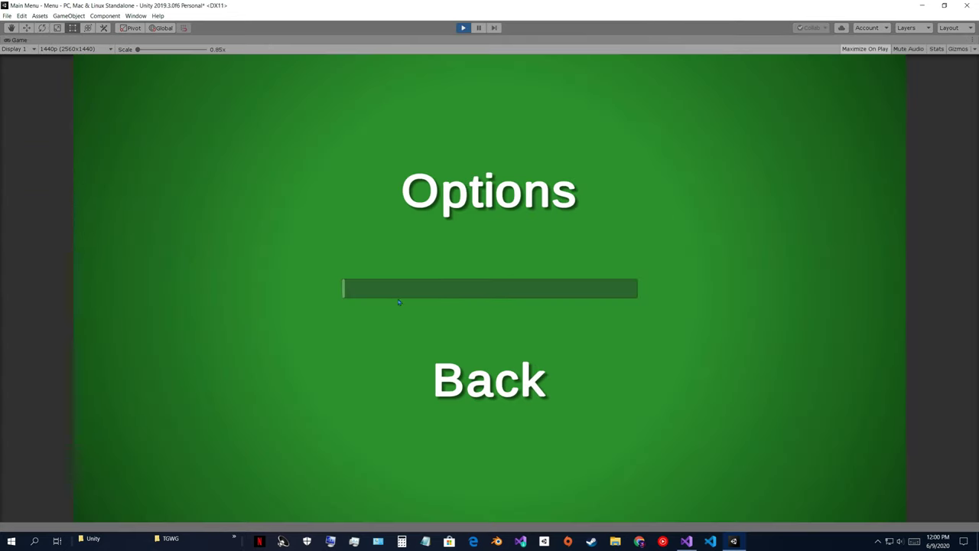
{"action": "left_click_drag", "start_coordinate": [386, 295], "coordinate": [675, 291]}
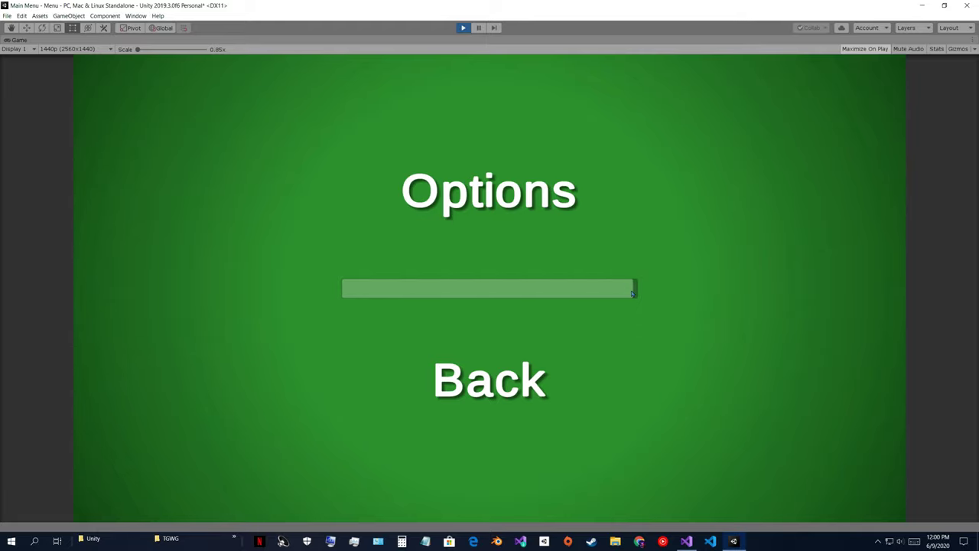
{"action": "left_click", "coordinate": [462, 28]}
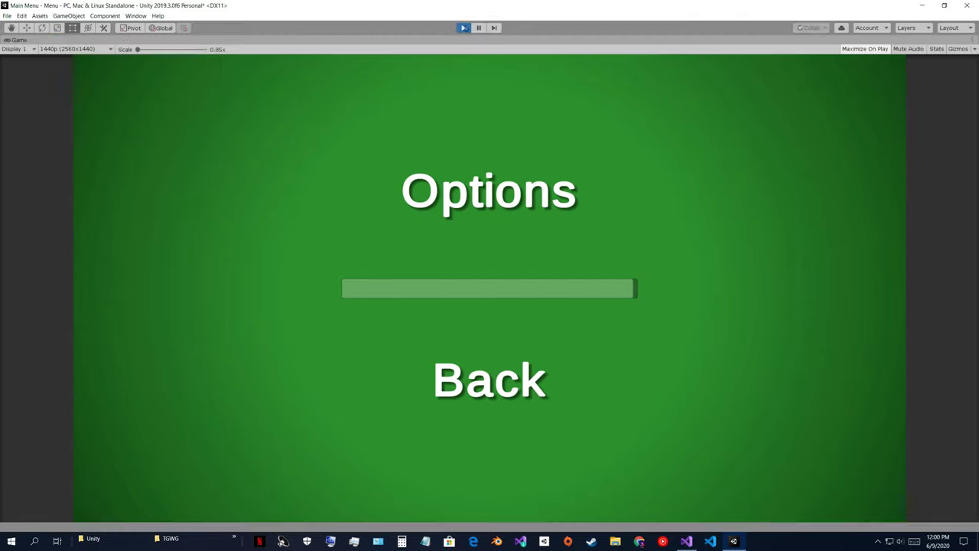
Step: Set the slider's value to 1 and extend the Fill Area's right edge so the fill covers the whole slider background
{"action": "left_click", "coordinate": [648, 141]}
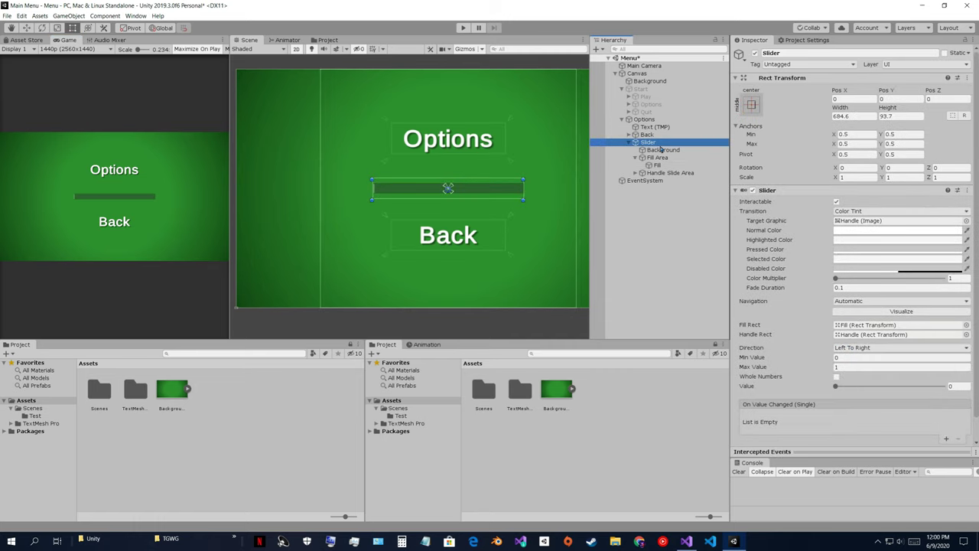
{"action": "left_click_drag", "start_coordinate": [835, 387], "coordinate": [942, 387]}
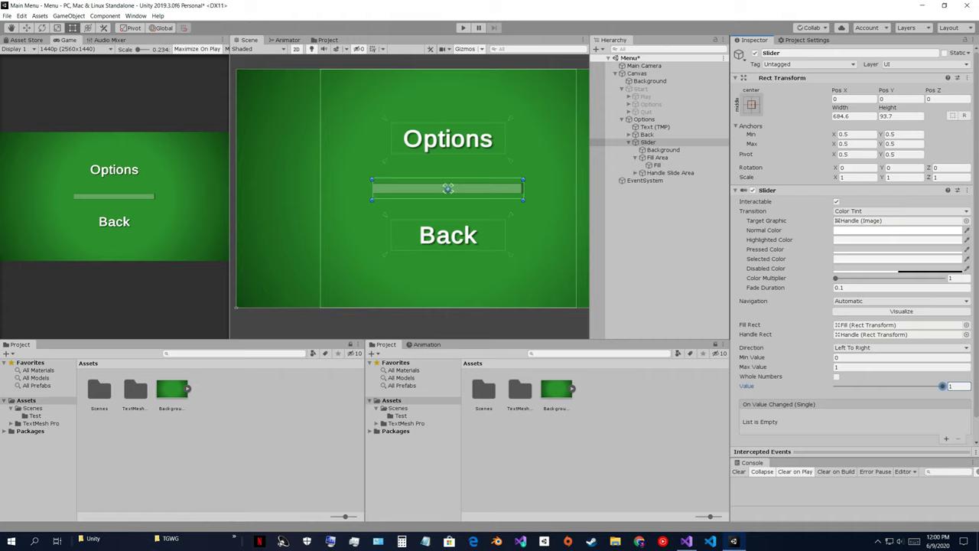
{"action": "double_click", "coordinate": [657, 157]}
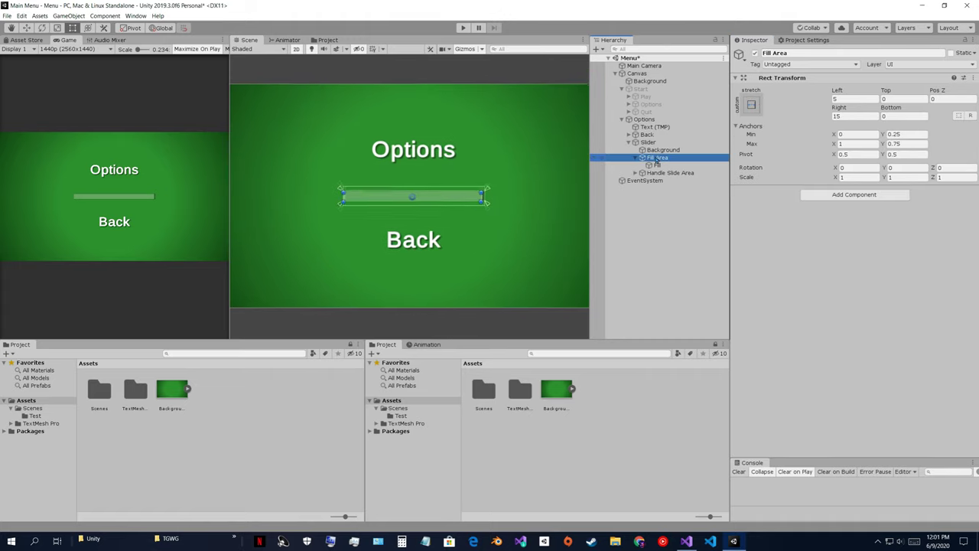
{"action": "scroll", "coordinate": [478, 192], "scroll_direction": "up", "scroll_amount": 8}
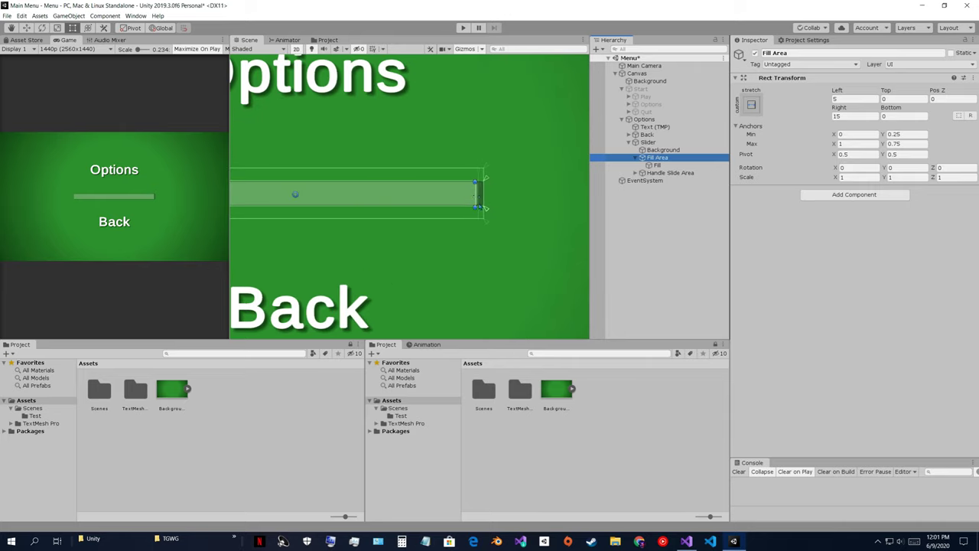
{"action": "scroll", "coordinate": [474, 195], "scroll_direction": "up", "scroll_amount": 6}
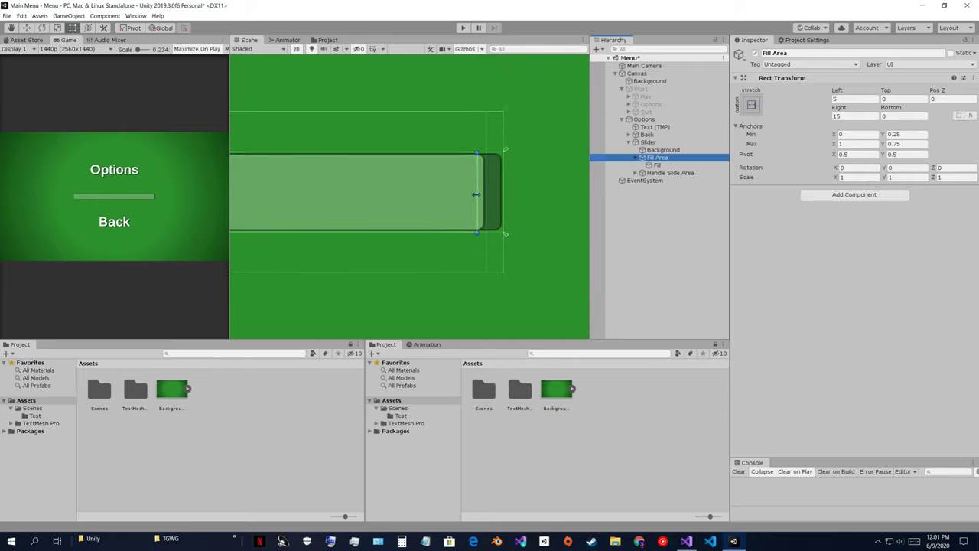
{"action": "left_click_drag", "start_coordinate": [475, 194], "coordinate": [493, 214]}
Step: Reset the slider's value to 0 and spread its anchors out to the corners of the Slider object
{"action": "left_click", "coordinate": [648, 143]}
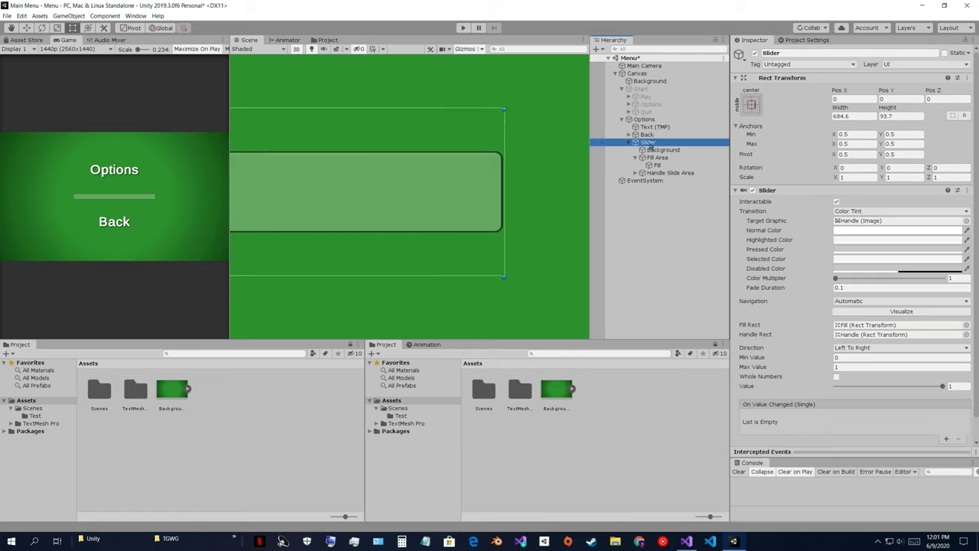
{"action": "left_click_drag", "start_coordinate": [941, 388], "coordinate": [835, 387]}
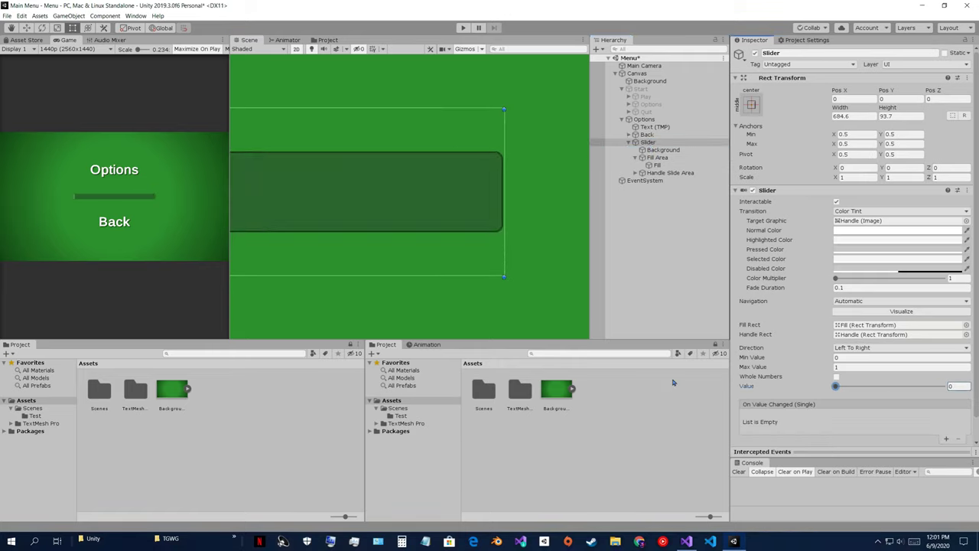
{"action": "scroll", "coordinate": [396, 147], "scroll_direction": "down", "scroll_amount": 5}
{"action": "key", "text": "f"}
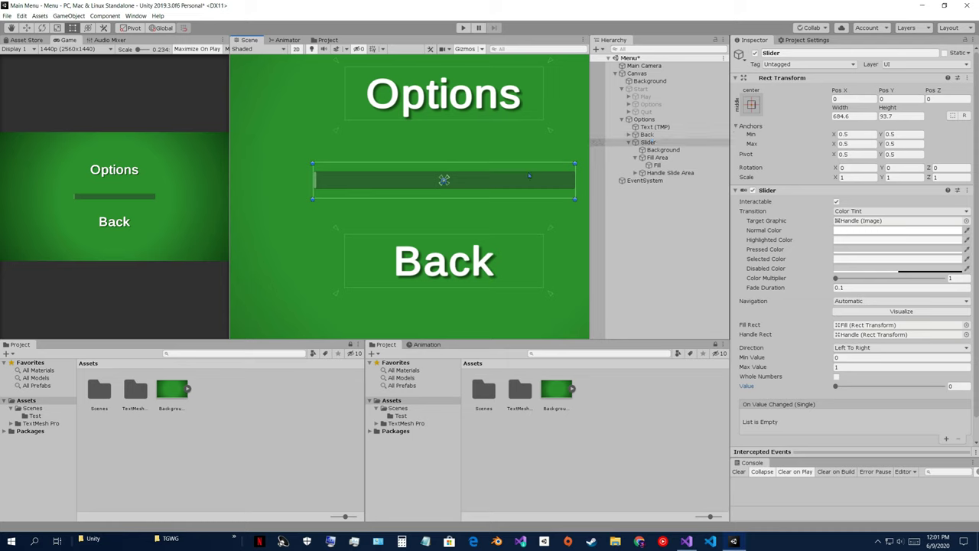
{"action": "left_click_drag", "start_coordinate": [445, 183], "coordinate": [580, 203]}
{"action": "left_click_drag", "start_coordinate": [442, 179], "coordinate": [309, 159]}
Step: Play-test the slider and the Back button in the Options menu, and return to edit mode
{"action": "left_click", "coordinate": [465, 29]}
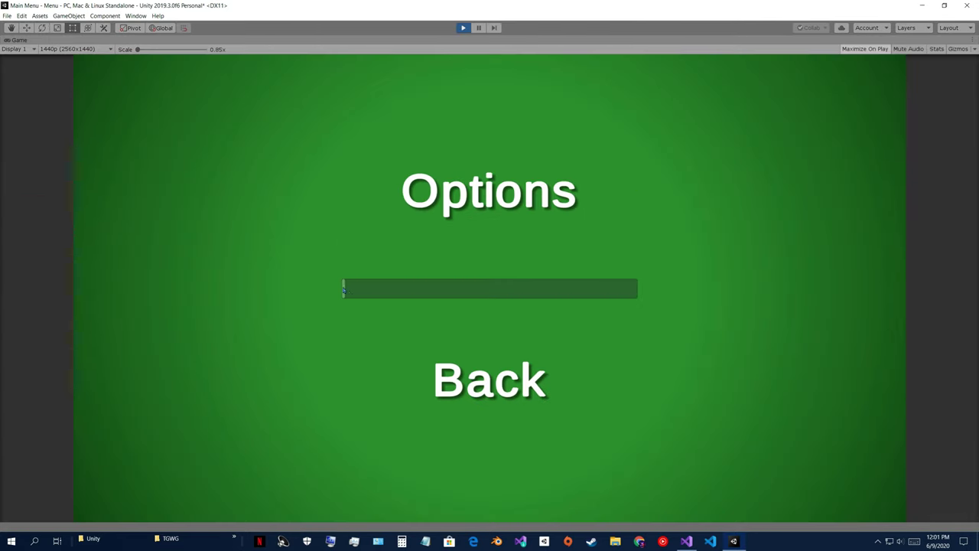
{"action": "mouse_move", "coordinate": [343, 288]}
{"action": "left_mouse_down"}
{"action": "mouse_move", "coordinate": [681, 299]}
{"action": "mouse_move", "coordinate": [351, 283]}
{"action": "left_mouse_up"}
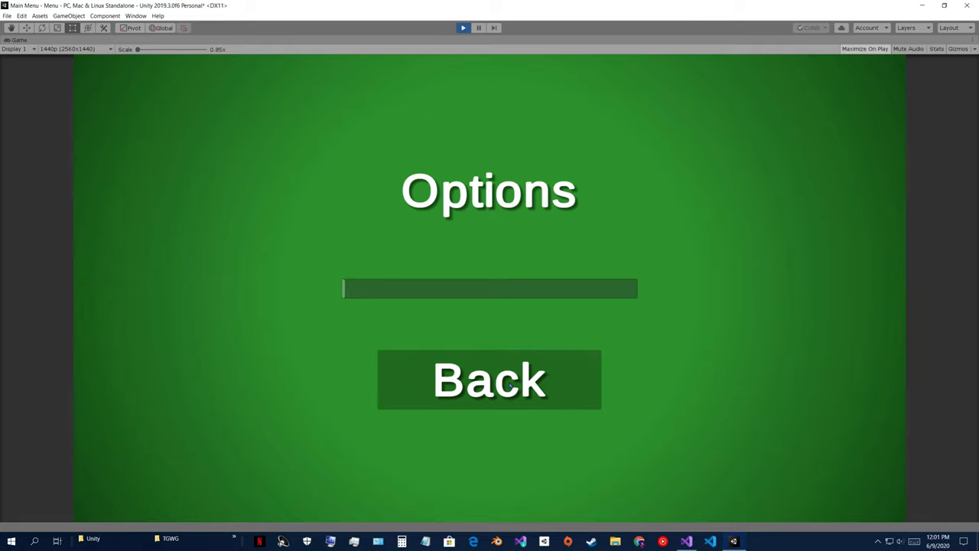
{"action": "left_click", "coordinate": [511, 385]}
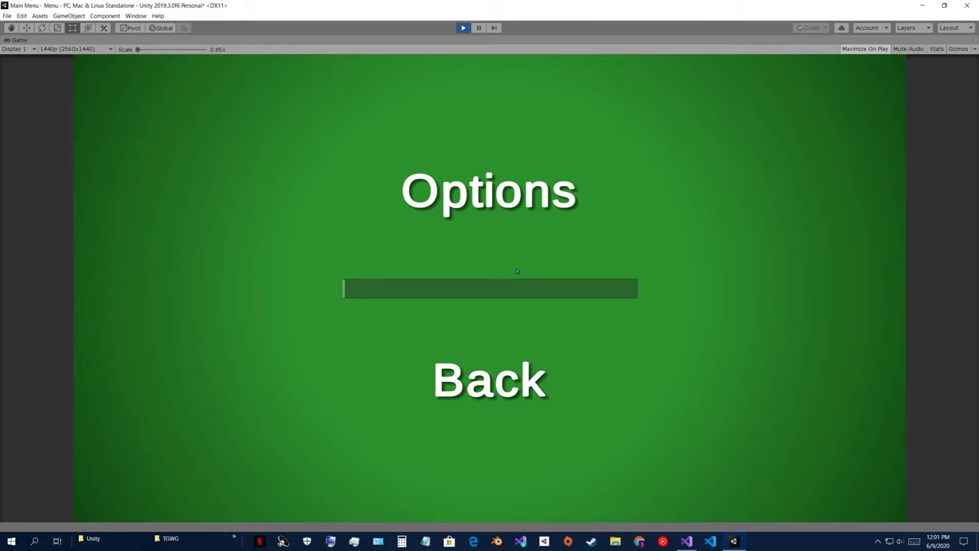
{"action": "left_click", "coordinate": [421, 386]}
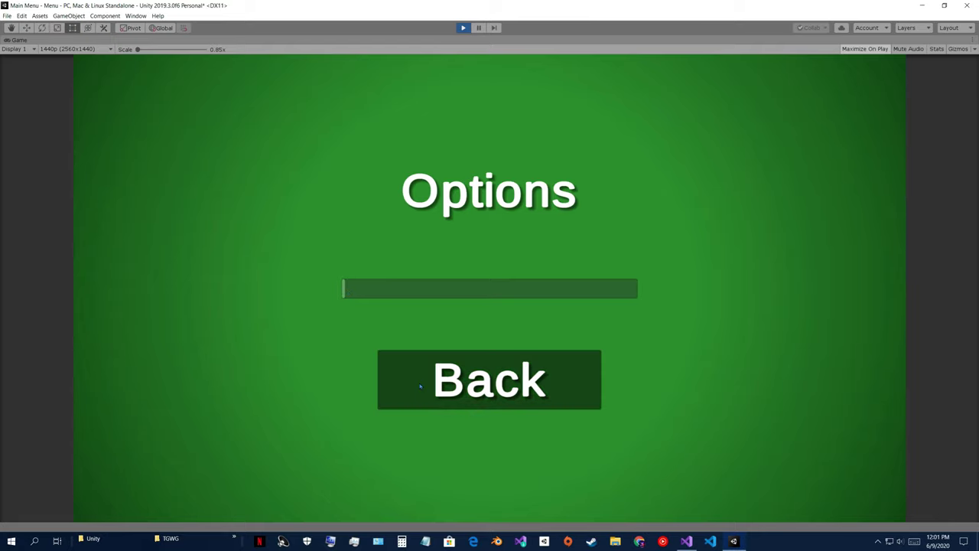
{"action": "key", "text": "ctrl+p"}
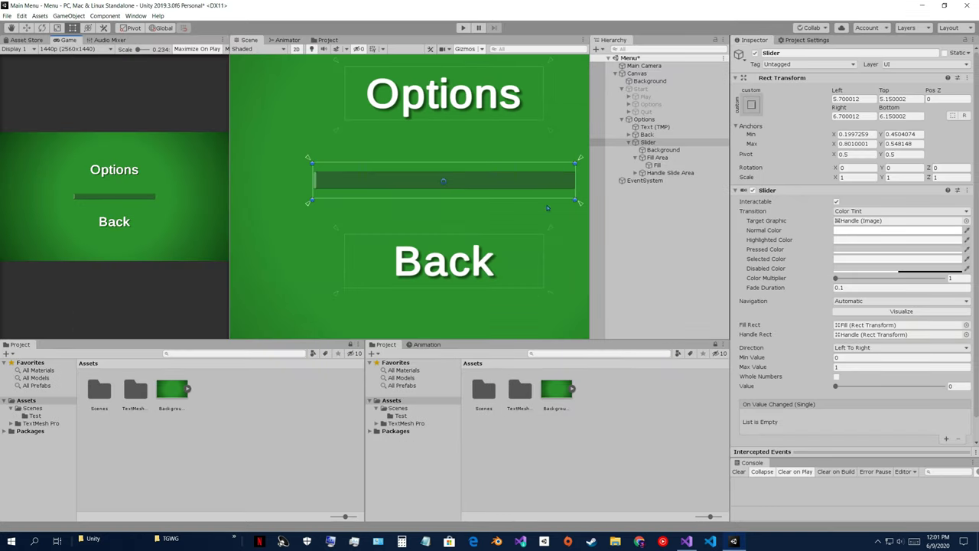
Step: Collapse the Slider's hierarchy and add two empty On Click events to the Back button
{"action": "scroll", "coordinate": [543, 240], "scroll_direction": "down", "scroll_amount": 1}
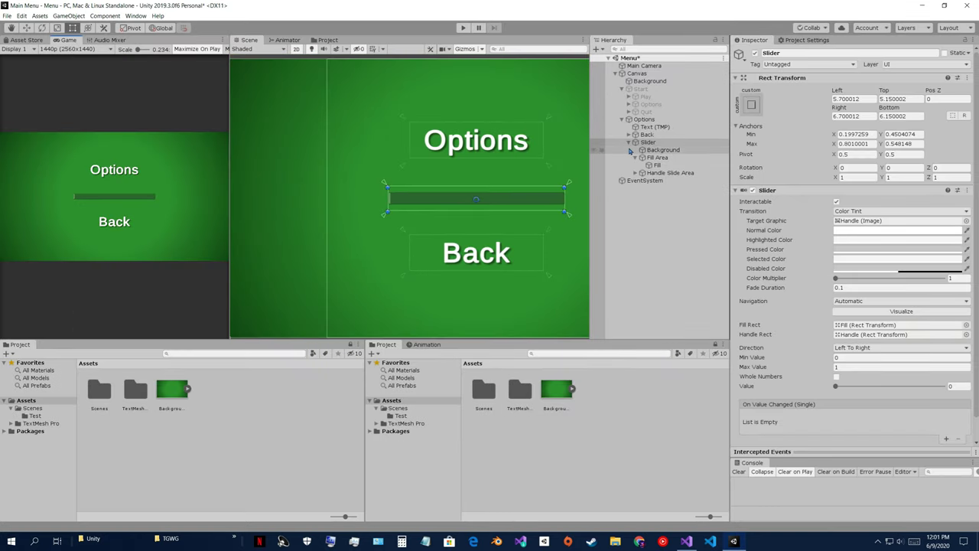
{"action": "left_click", "coordinate": [629, 143]}
{"action": "left_click", "coordinate": [644, 119]}
{"action": "scroll", "coordinate": [517, 218], "scroll_direction": "down", "scroll_amount": 2}
{"action": "left_click", "coordinate": [647, 134]}
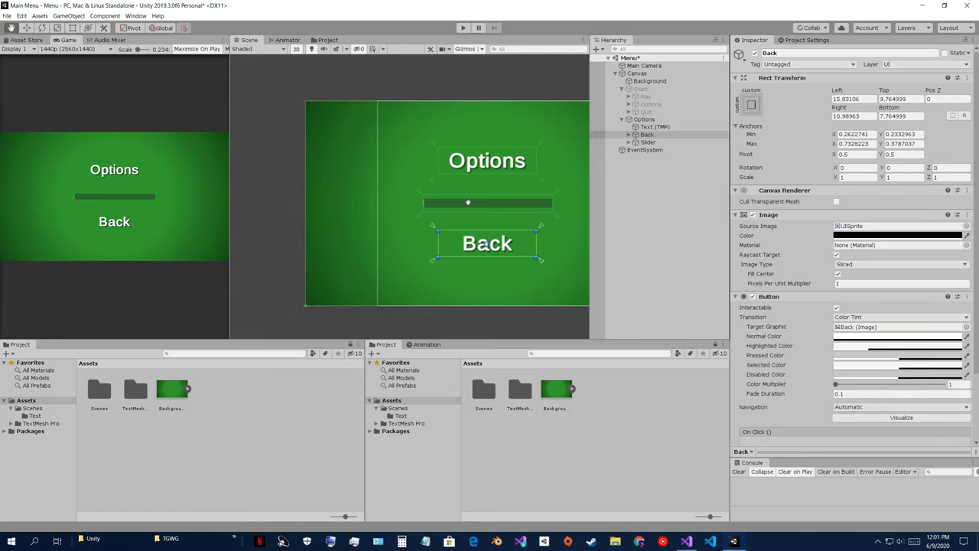
{"action": "scroll", "coordinate": [819, 342], "scroll_direction": "down", "scroll_amount": 3}
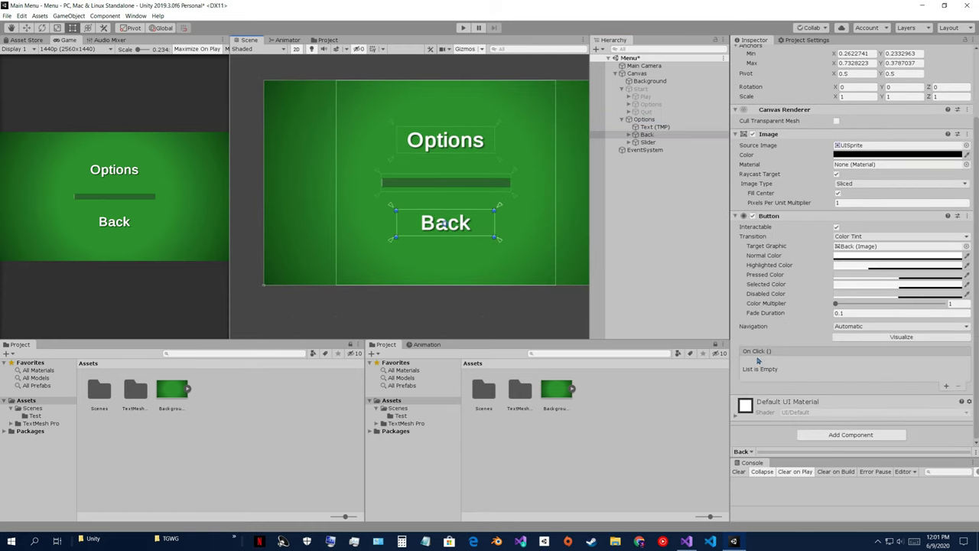
{"action": "left_click", "coordinate": [946, 387]}
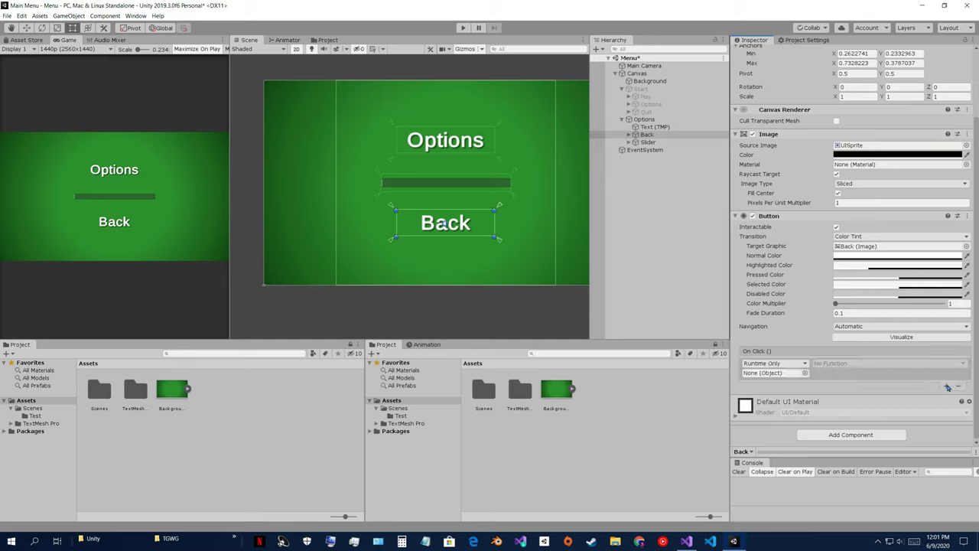
{"action": "left_click", "coordinate": [948, 387]}
{"action": "scroll", "coordinate": [825, 339], "scroll_direction": "down", "scroll_amount": 1}
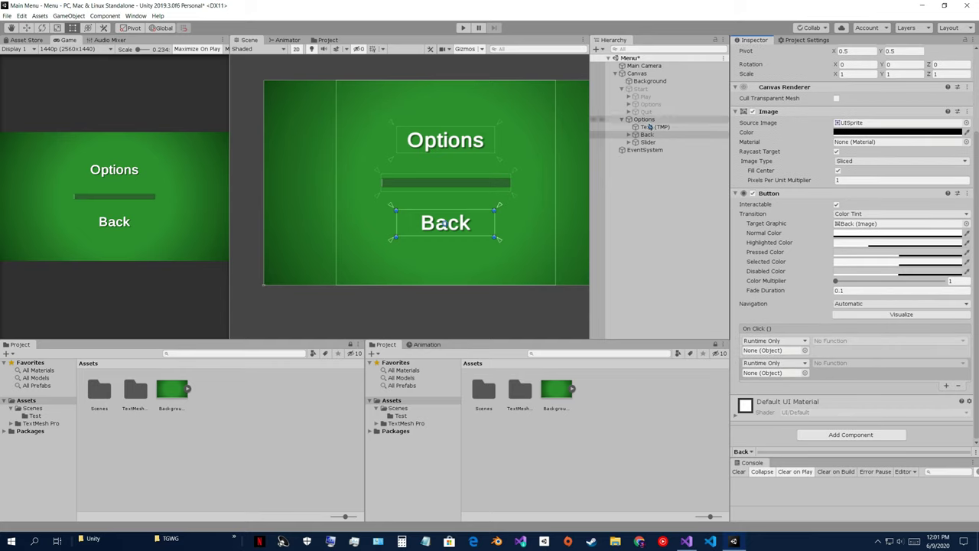
Step: Make the Back button's first On Click event call GameObject.SetActive on the Start group with the value ticked
{"action": "left_click_drag", "start_coordinate": [644, 91], "coordinate": [771, 353]}
{"action": "left_click", "coordinate": [855, 340]}
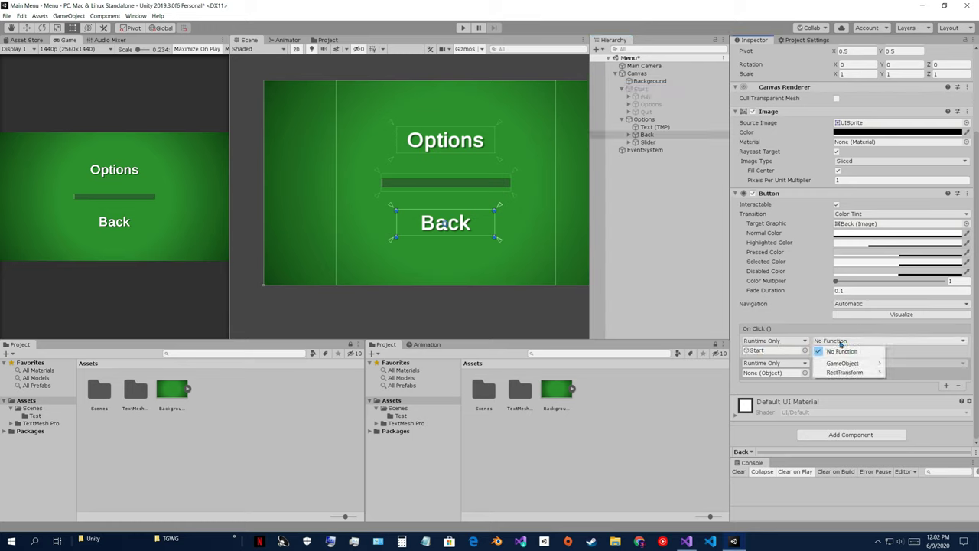
{"action": "mouse_move", "coordinate": [845, 363]}
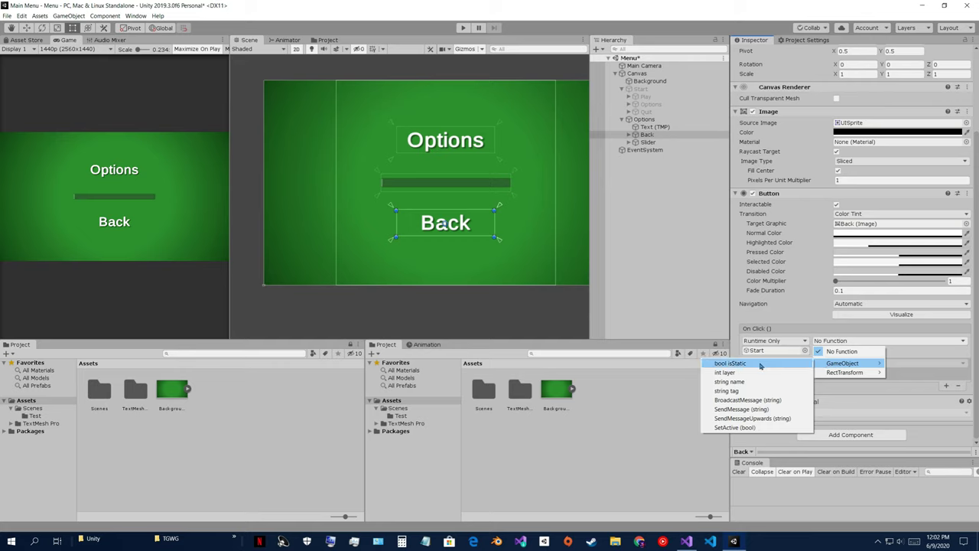
{"action": "left_click", "coordinate": [735, 428]}
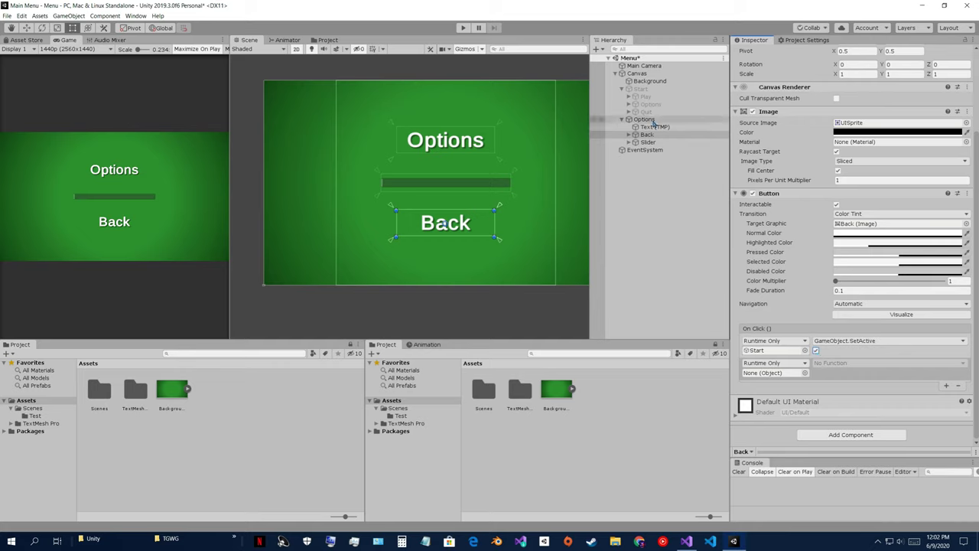
Step: Make the Back button's second On Click event call GameObject.SetActive on the Options group with the value unticked
{"action": "left_click_drag", "start_coordinate": [649, 122], "coordinate": [765, 373]}
{"action": "left_click", "coordinate": [820, 366]}
{"action": "mouse_move", "coordinate": [834, 386]}
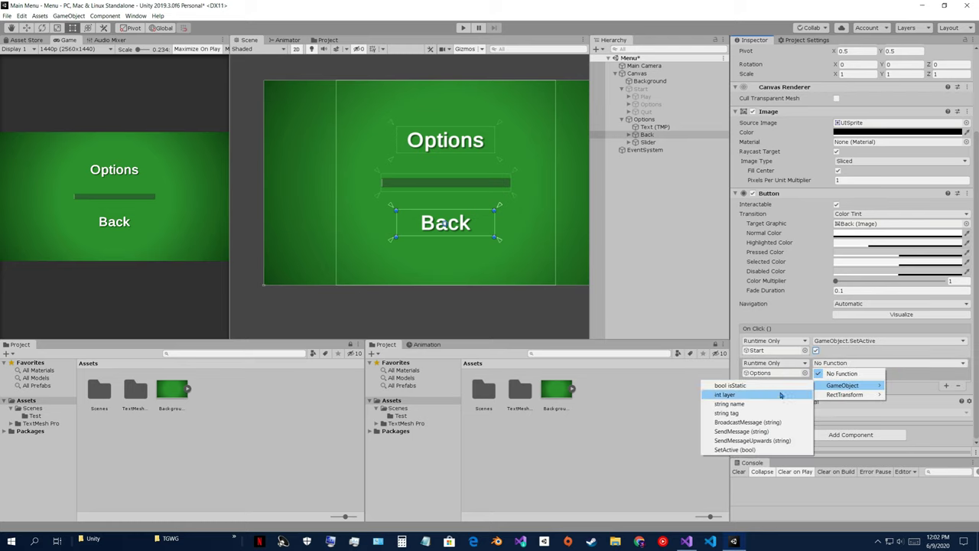
{"action": "left_click", "coordinate": [729, 450]}
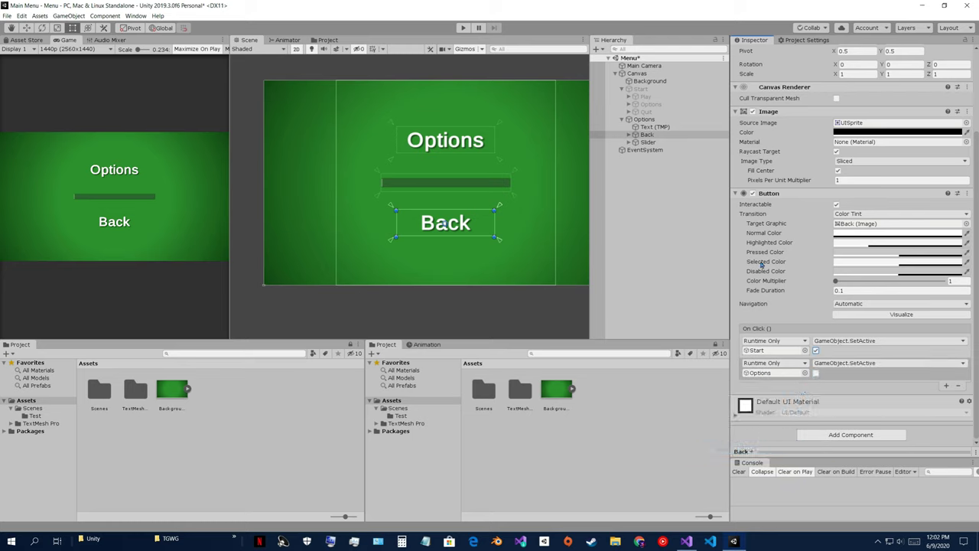
Step: Play-test going from the Options menu to the Start menu with the Back button, and stop play mode
{"action": "left_click", "coordinate": [462, 29]}
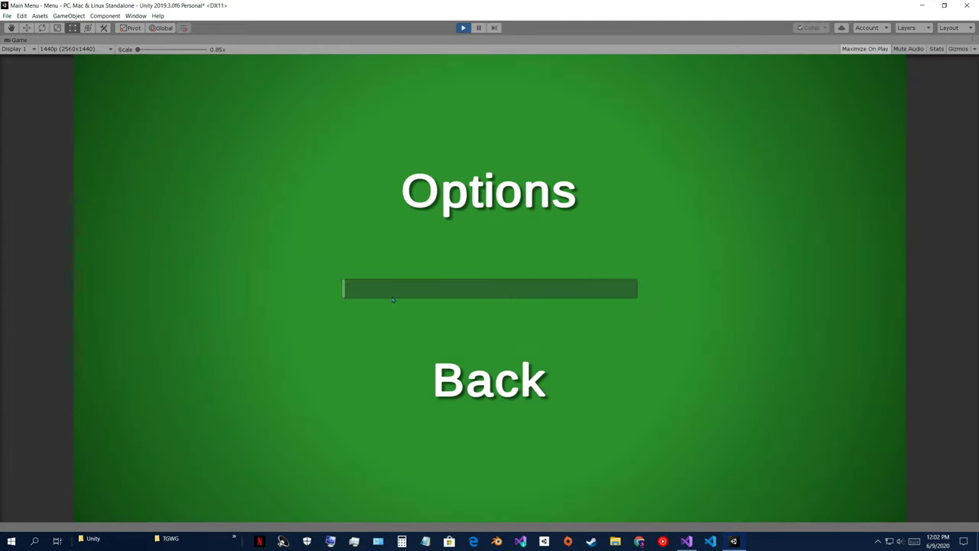
{"action": "left_click_drag", "start_coordinate": [386, 298], "coordinate": [348, 291]}
{"action": "left_click", "coordinate": [489, 380]}
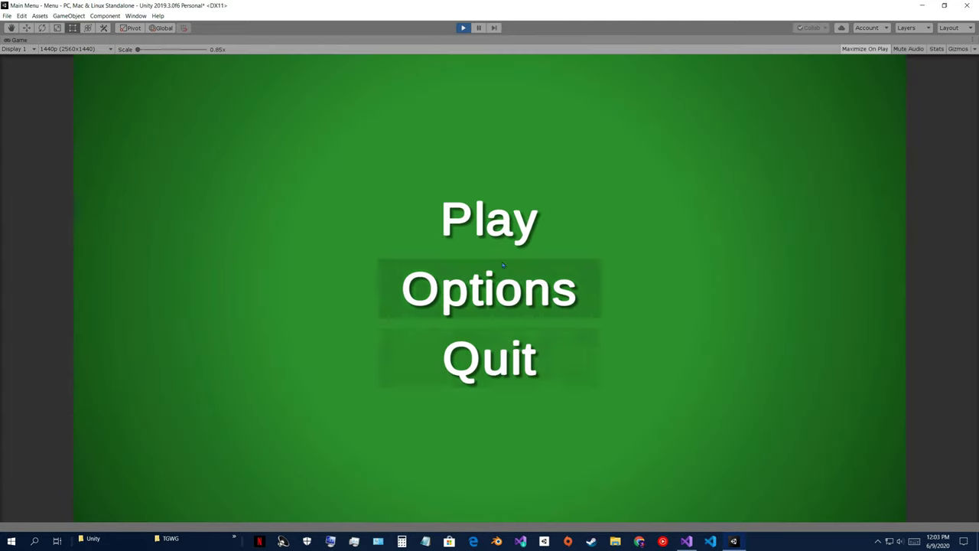
{"action": "left_click", "coordinate": [463, 27]}
Step: Deactivate the Options group in the scene
{"action": "left_click", "coordinate": [644, 119]}
{"action": "left_click", "coordinate": [641, 88]}
{"action": "left_click", "coordinate": [755, 52]}
{"action": "left_click", "coordinate": [755, 53]}
{"action": "left_click", "coordinate": [644, 119]}
{"action": "left_click", "coordinate": [756, 53]}
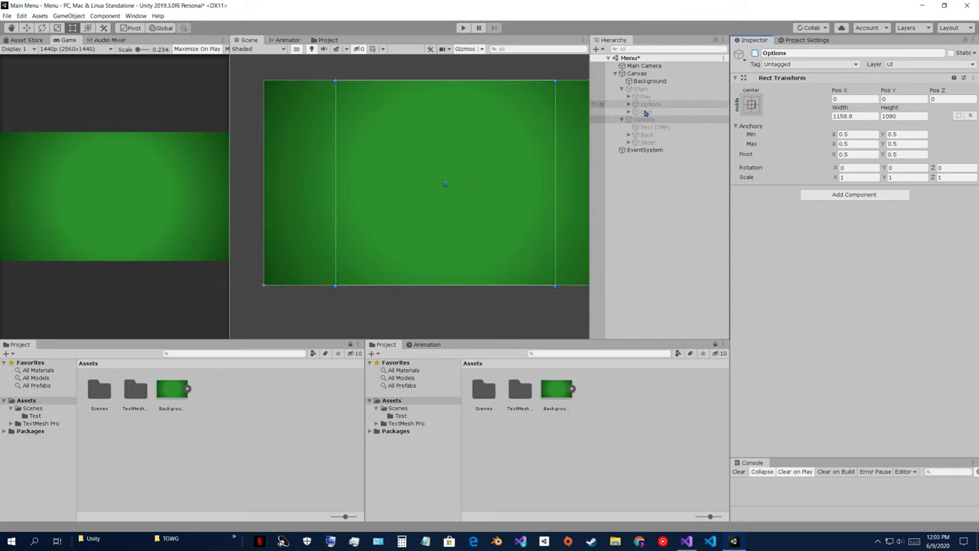
Step: Collapse the Options group in the hierarchy and activate the Start group
{"action": "left_click", "coordinate": [621, 121]}
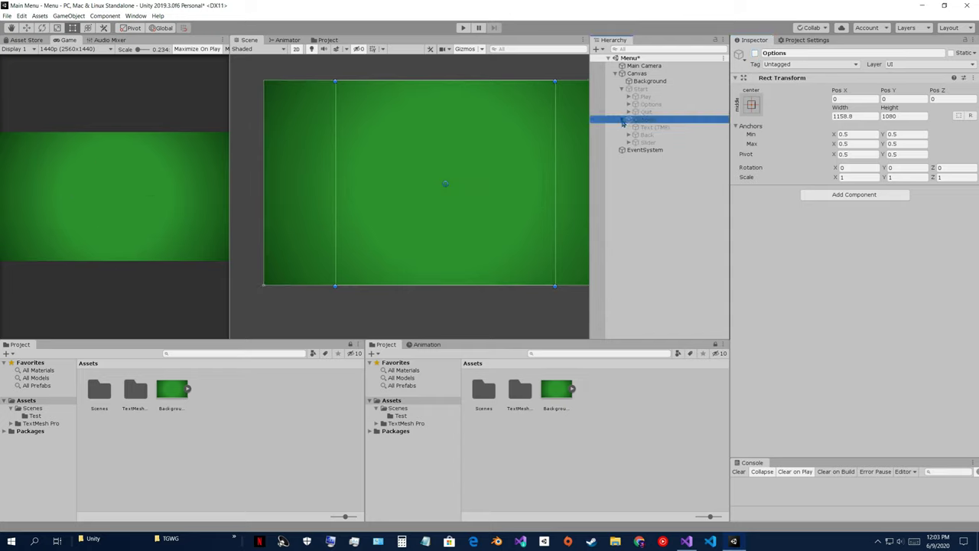
{"action": "left_click", "coordinate": [622, 120]}
{"action": "left_click", "coordinate": [641, 88]}
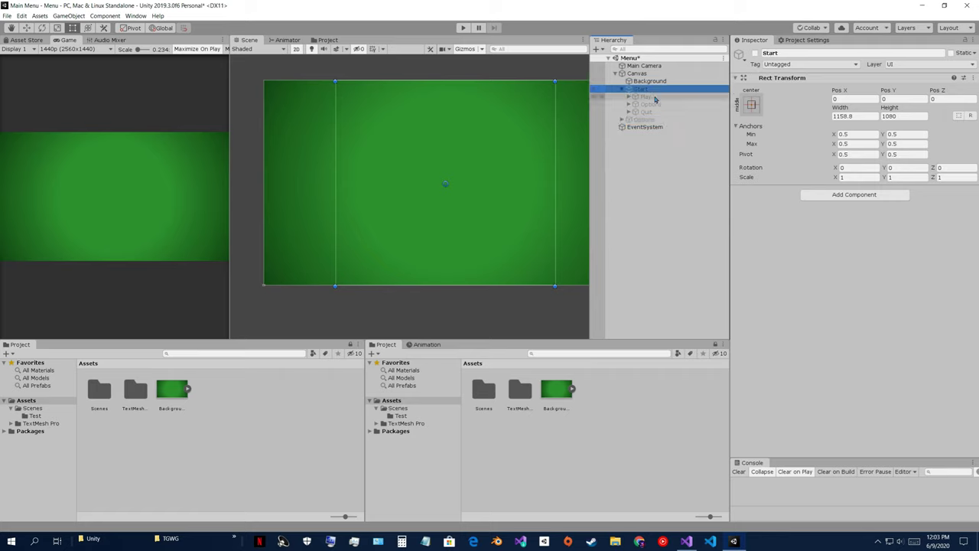
{"action": "left_click", "coordinate": [755, 52]}
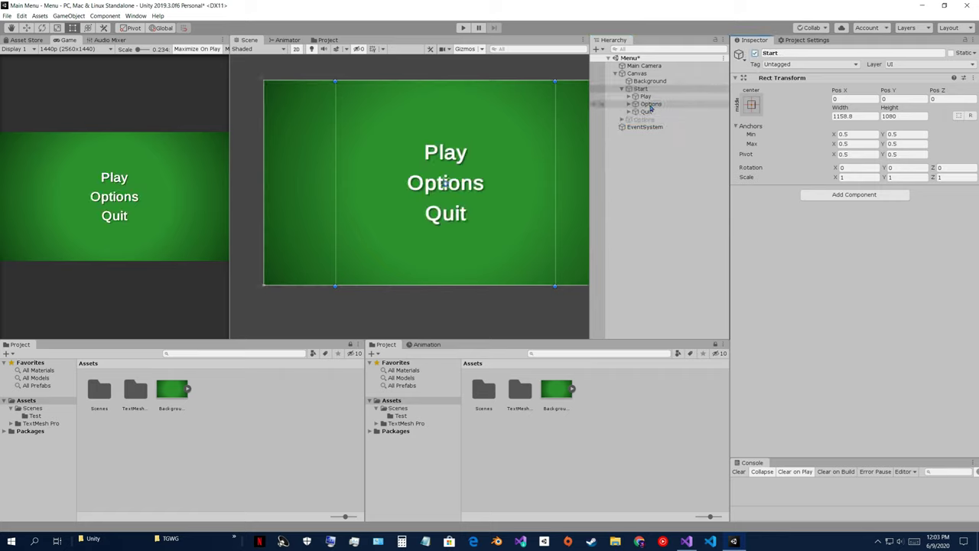
Step: Give the Start menu's Options button two On Click SetActive events: Options group ticked and Start group unticked
{"action": "left_click", "coordinate": [649, 105]}
{"action": "scroll", "coordinate": [800, 404], "scroll_direction": "down", "scroll_amount": 3}
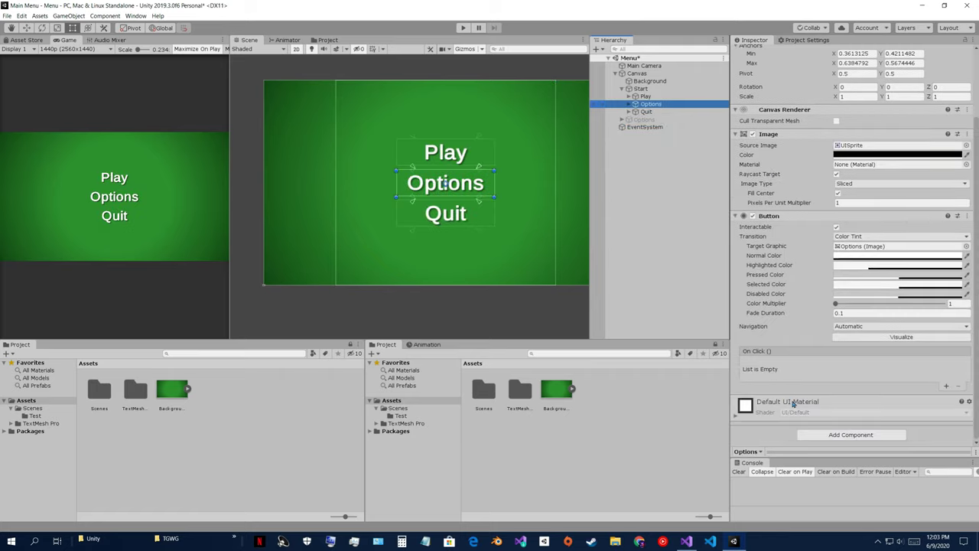
{"action": "left_click", "coordinate": [946, 386]}
{"action": "left_click", "coordinate": [946, 386]}
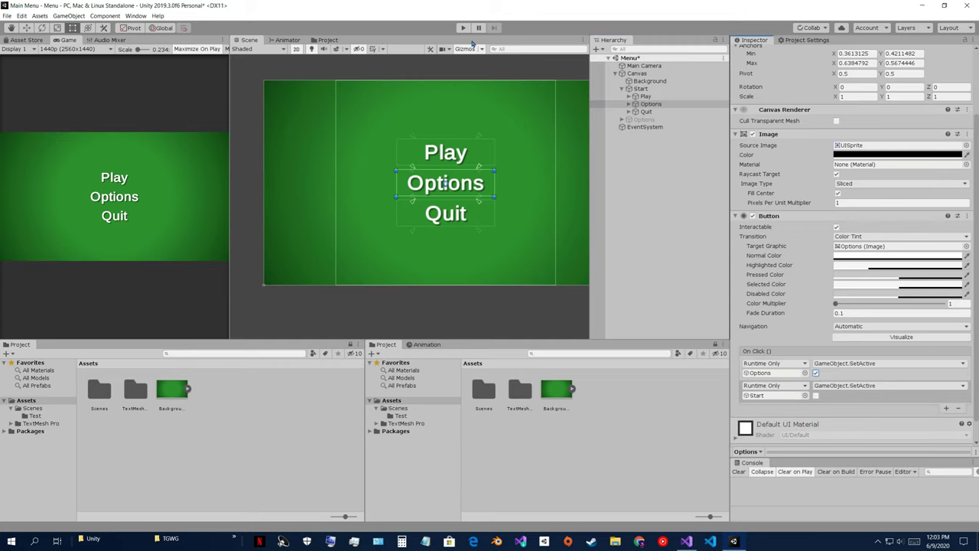
Step: Play-test the Options button, the slider and the Back button by switching between both menus, and stop play mode
{"action": "left_click", "coordinate": [463, 28]}
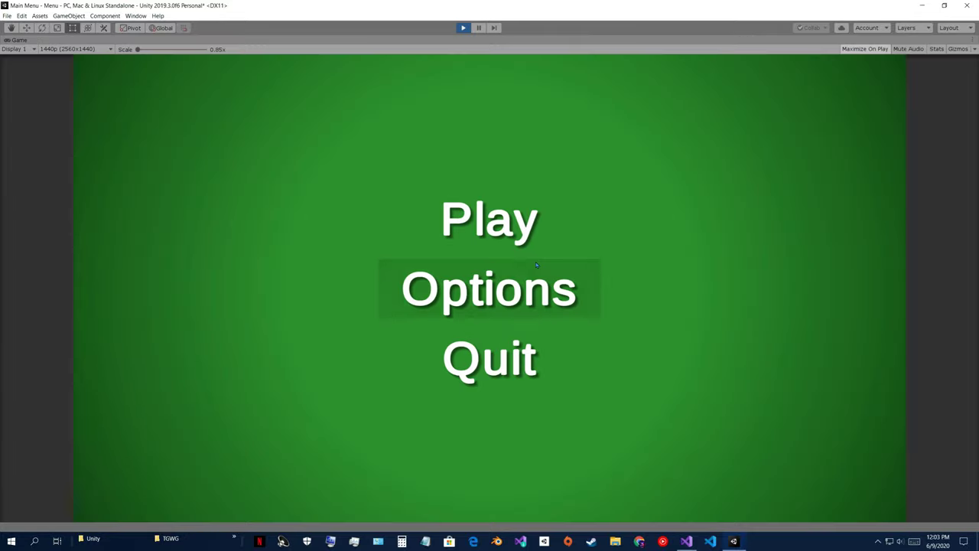
{"action": "left_click", "coordinate": [536, 264]}
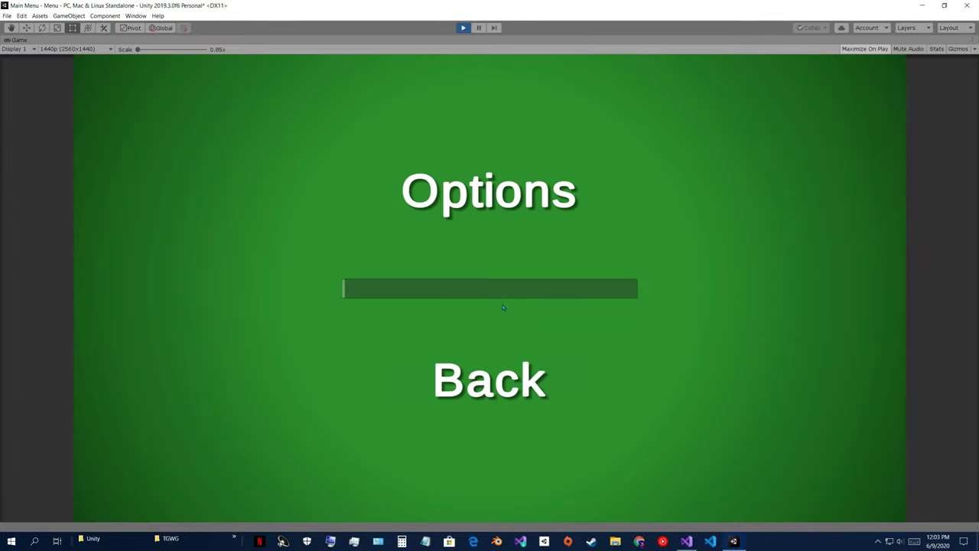
{"action": "left_click_drag", "start_coordinate": [522, 297], "coordinate": [455, 309]}
{"action": "left_click", "coordinate": [524, 367]}
{"action": "left_click", "coordinate": [527, 292]}
{"action": "left_click", "coordinate": [466, 377]}
{"action": "left_click", "coordinate": [463, 27]}
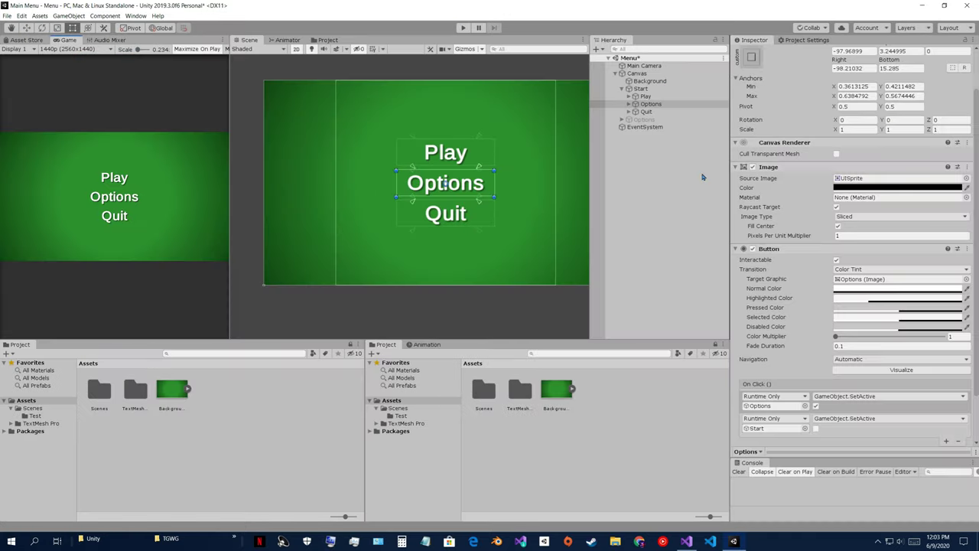
Step: Deactivate the Start group and activate the Options group
{"action": "left_click", "coordinate": [641, 89]}
{"action": "key", "text": "alt+shift+a"}
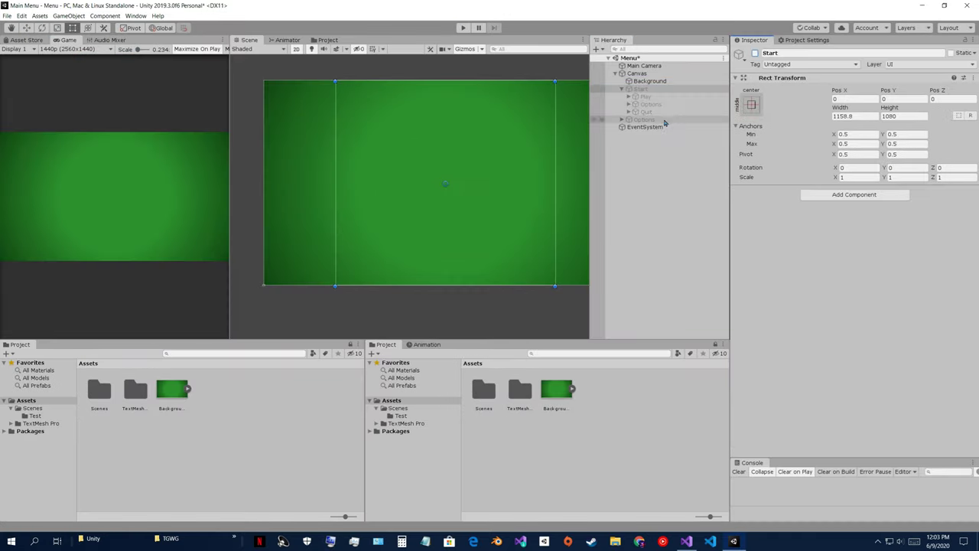
{"action": "left_click", "coordinate": [664, 120]}
{"action": "left_click", "coordinate": [755, 53]}
Step: Duplicate the Options heading text and move the copy to just above the slider's left end
{"action": "left_click", "coordinate": [622, 120]}
{"action": "left_click", "coordinate": [647, 127]}
{"action": "key", "text": "ctrl+d"}
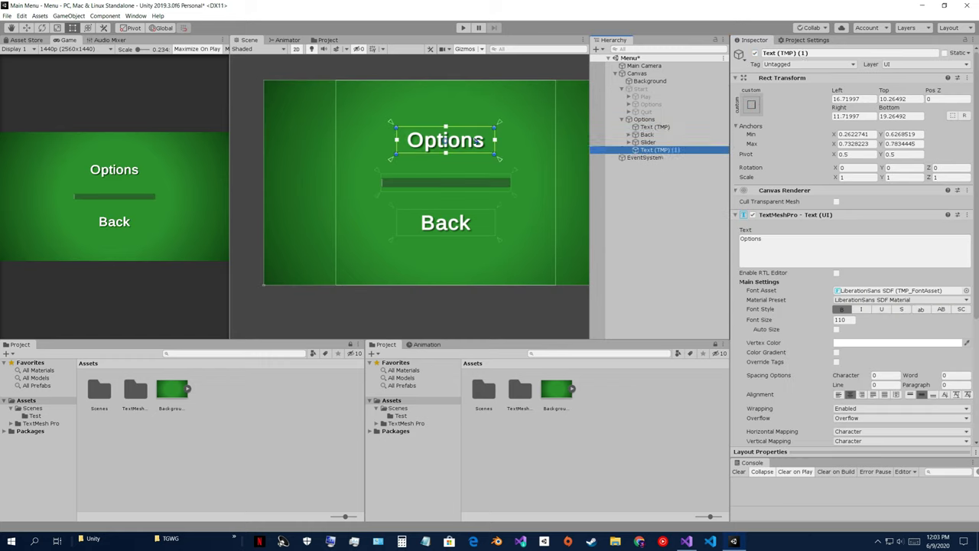
{"action": "key", "text": "w"}
{"action": "left_click_drag", "start_coordinate": [446, 108], "coordinate": [445, 135]}
{"action": "left_click_drag", "start_coordinate": [485, 171], "coordinate": [459, 169]}
{"action": "scroll", "coordinate": [511, 144], "scroll_direction": "up", "scroll_amount": 2}
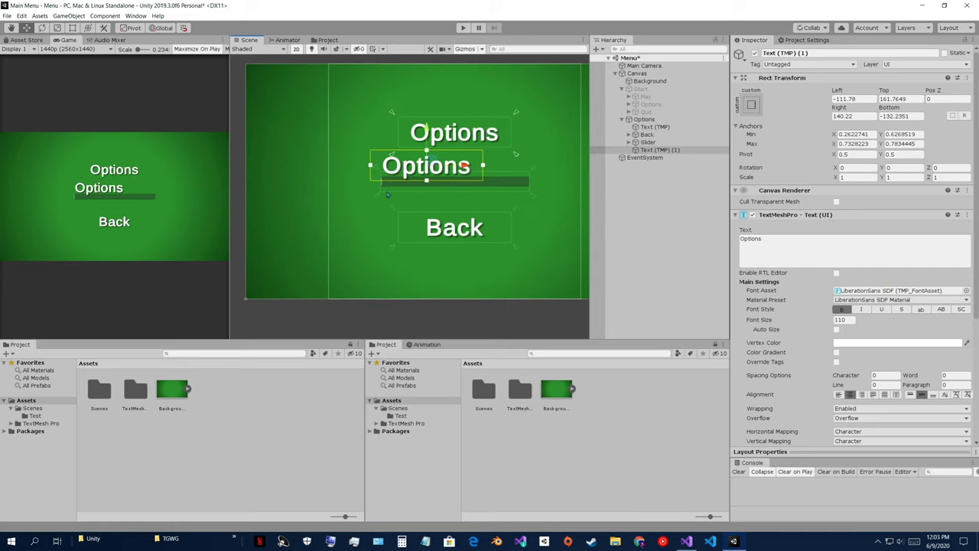
Step: Shrink the duplicated text's box with the Rect tool to fit a small label above the slider
{"action": "key", "text": "t"}
{"action": "scroll", "coordinate": [510, 144], "scroll_direction": "up", "scroll_amount": 2}
{"action": "scroll", "coordinate": [510, 144], "scroll_direction": "up", "scroll_amount": 3}
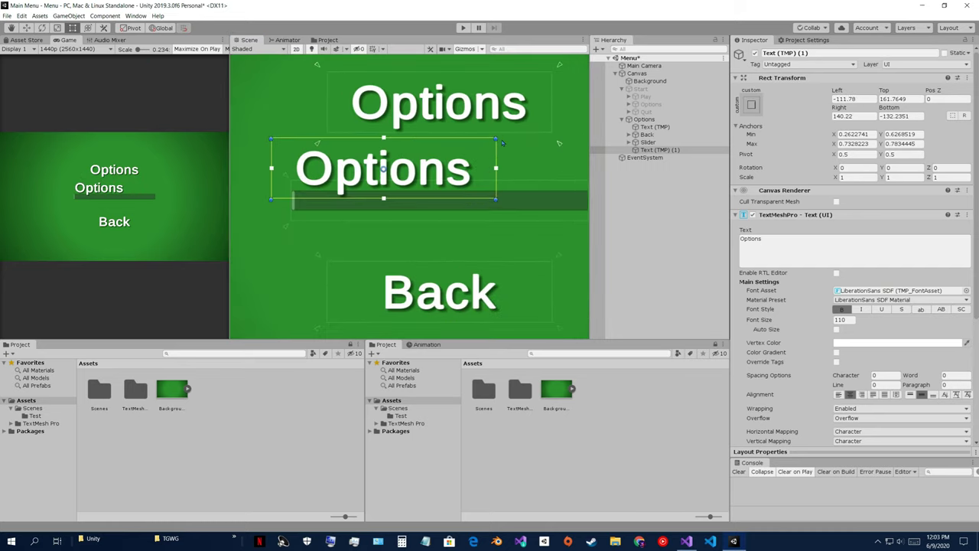
{"action": "left_click_drag", "start_coordinate": [498, 140], "coordinate": [387, 163]}
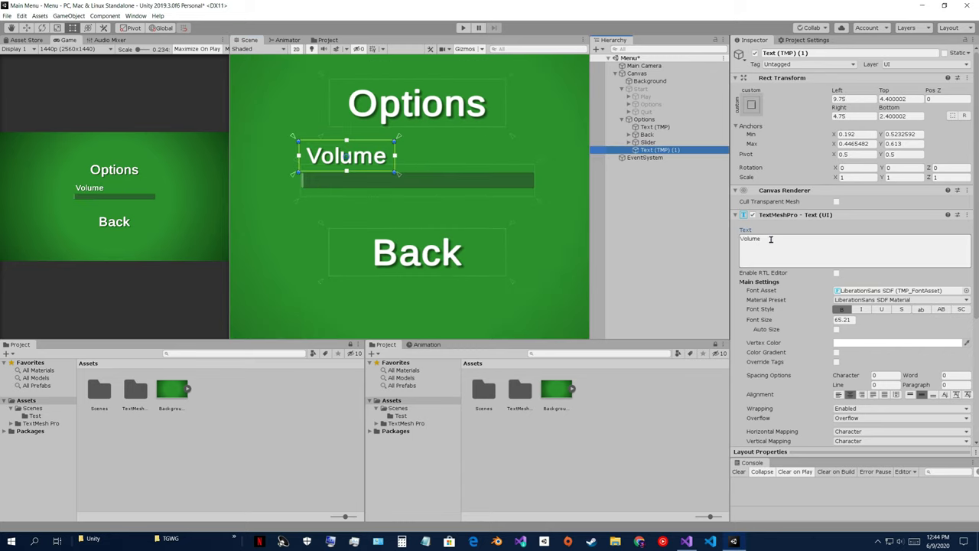
Step: Examine the text content of the Volume label and compare it with the Options heading
{"action": "double_click", "coordinate": [748, 238]}
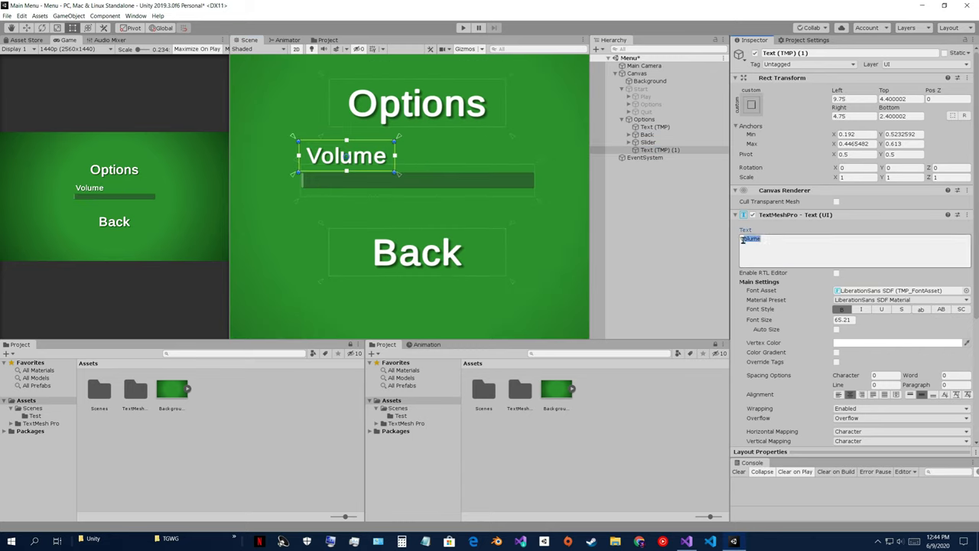
{"action": "left_click_drag", "start_coordinate": [773, 236], "coordinate": [736, 239]}
{"action": "left_click", "coordinate": [635, 128]}
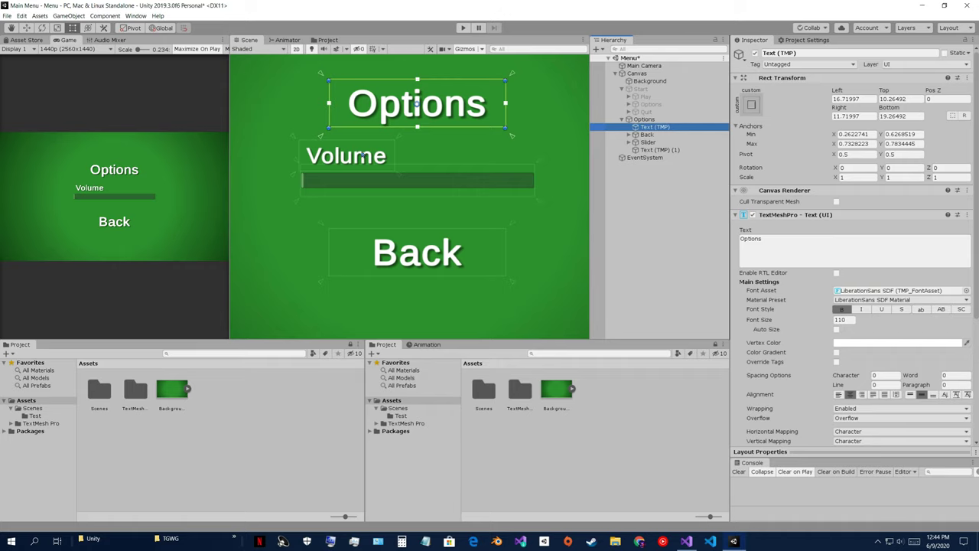
{"action": "left_click", "coordinate": [658, 150]}
{"action": "left_click", "coordinate": [739, 240]}
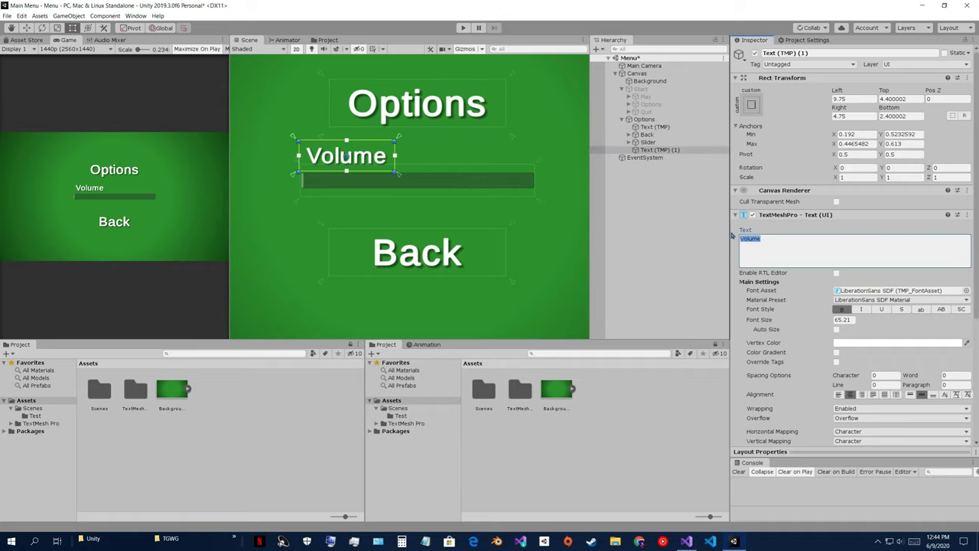
{"action": "left_click", "coordinate": [650, 174]}
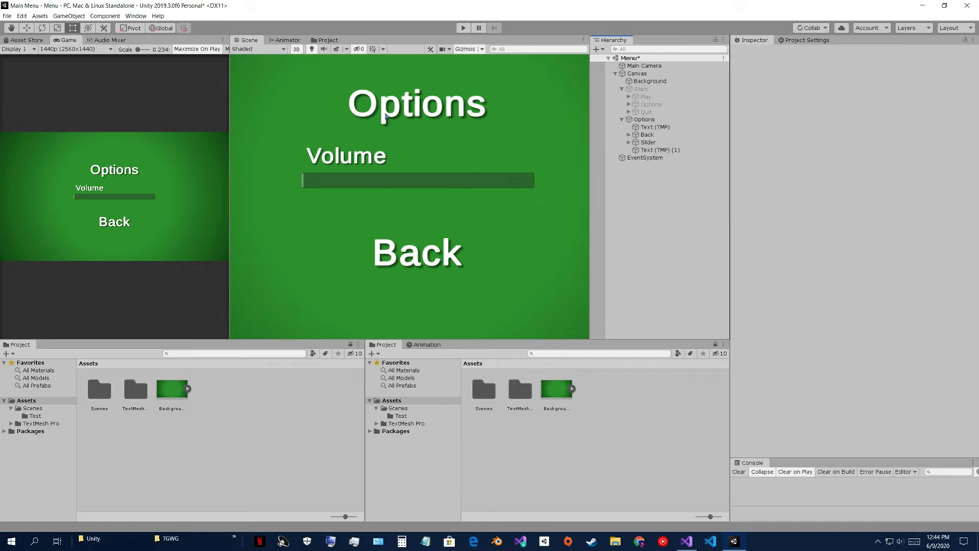
Step: Make the Volume label a child of the Slider and collapse the Slider in the hierarchy
{"action": "left_click_drag", "start_coordinate": [658, 150], "coordinate": [647, 142]}
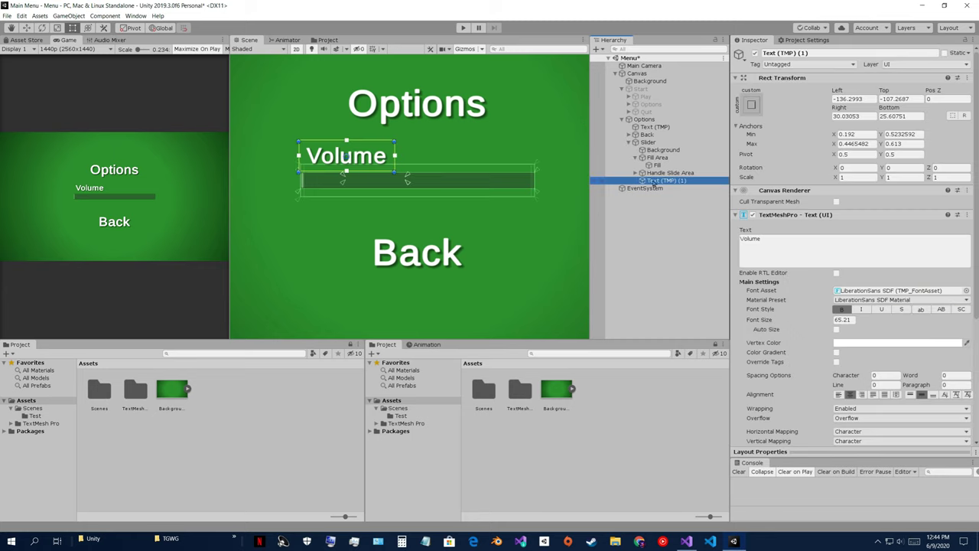
{"action": "key", "text": "Left"}
{"action": "key", "text": "Left"}
{"action": "key", "text": "Left"}
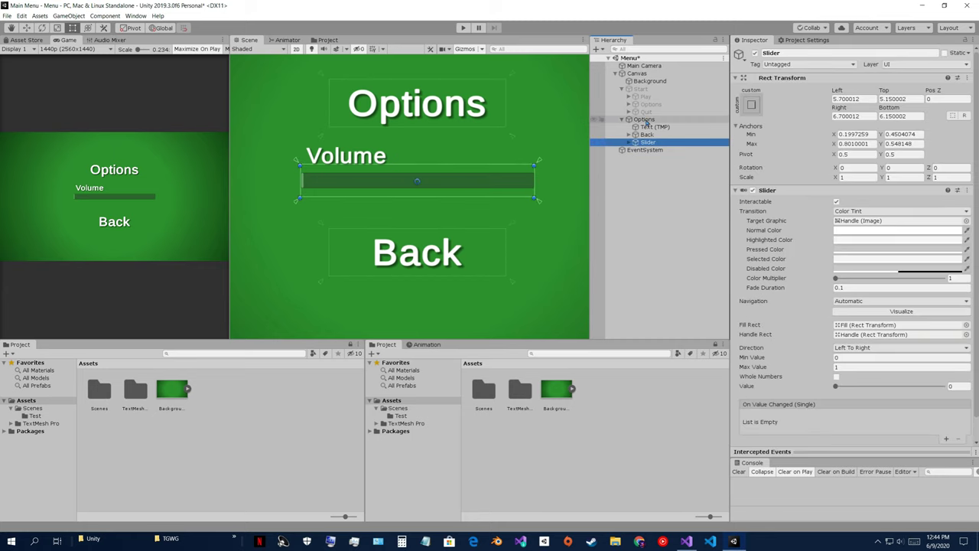
Step: Deactivate the Options group and reactivate the Start group
{"action": "left_click", "coordinate": [756, 53]}
{"action": "key", "text": "Up"}
{"action": "key", "text": "Up"}
{"action": "key", "text": "Up"}
{"action": "key", "text": "Up"}
{"action": "left_click", "coordinate": [756, 53]}
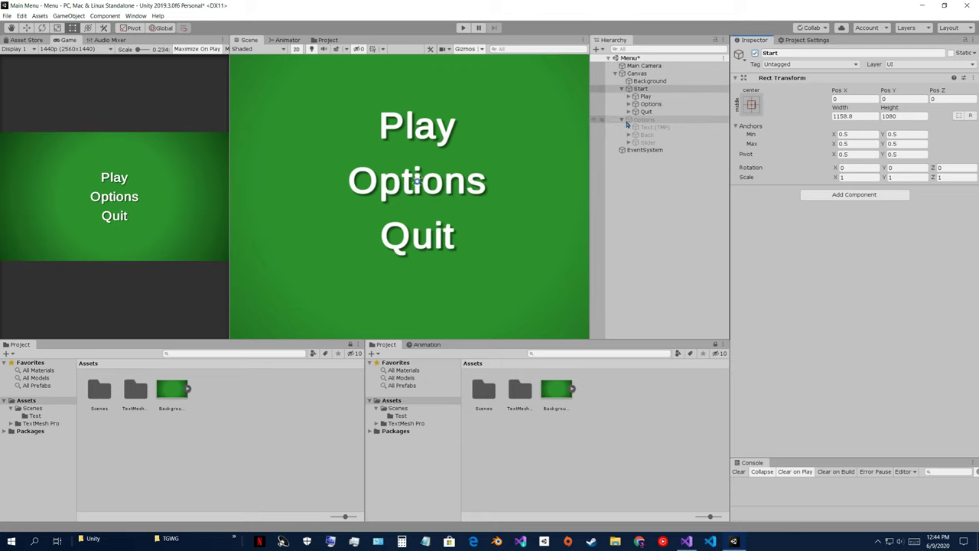
Step: Play-test the finished Start and Options menus and stop play mode
{"action": "left_click", "coordinate": [457, 29]}
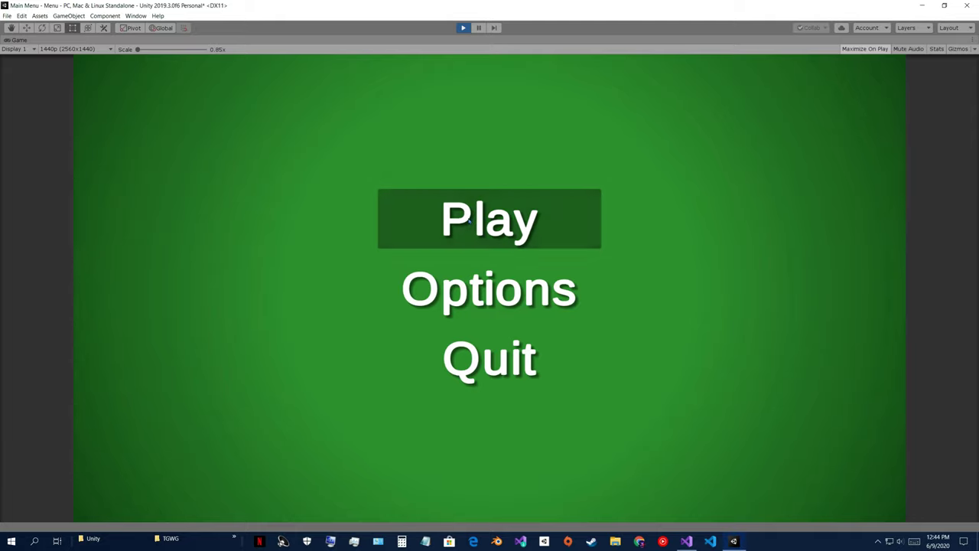
{"action": "left_click", "coordinate": [501, 307]}
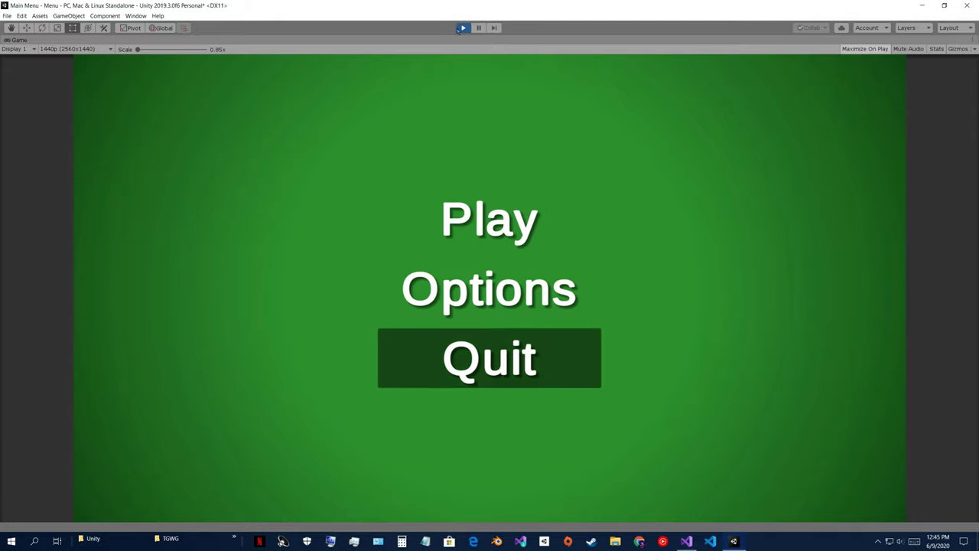
{"action": "left_click", "coordinate": [463, 28]}
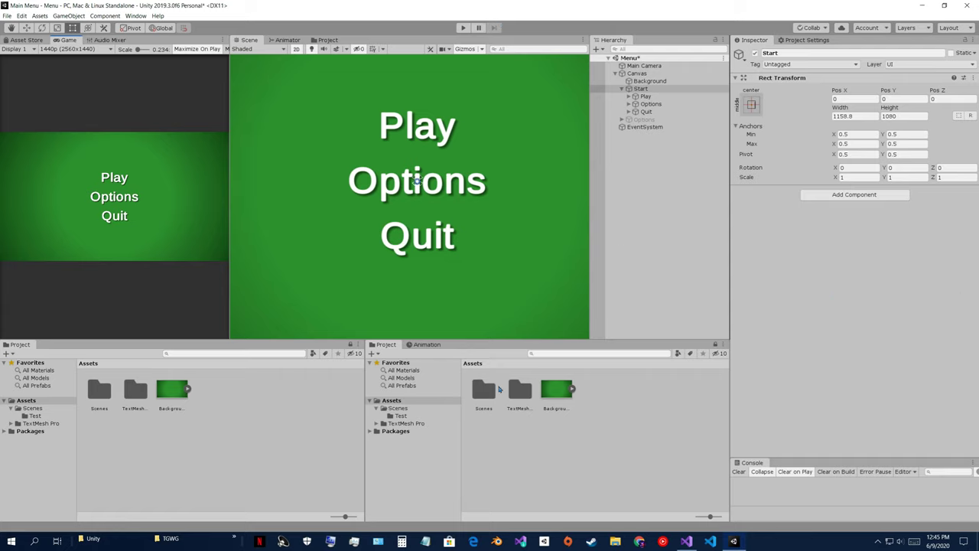
Step: Create a folder named sprits in Assets and move the background image into it
{"action": "right_click", "coordinate": [587, 412]}
{"action": "mouse_move", "coordinate": [637, 202]}
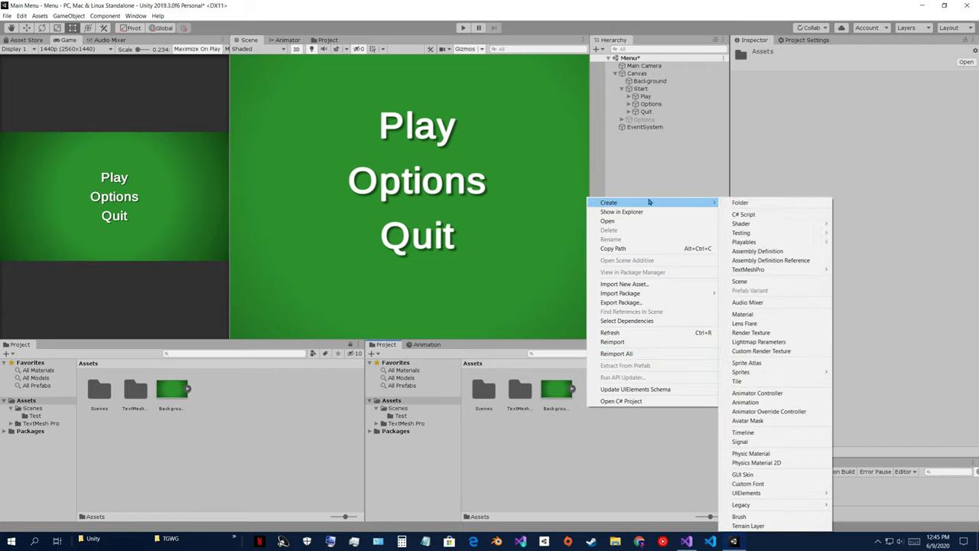
{"action": "left_click", "coordinate": [753, 203]}
{"action": "type", "text": "sprits"}
{"action": "key", "text": "Return"}
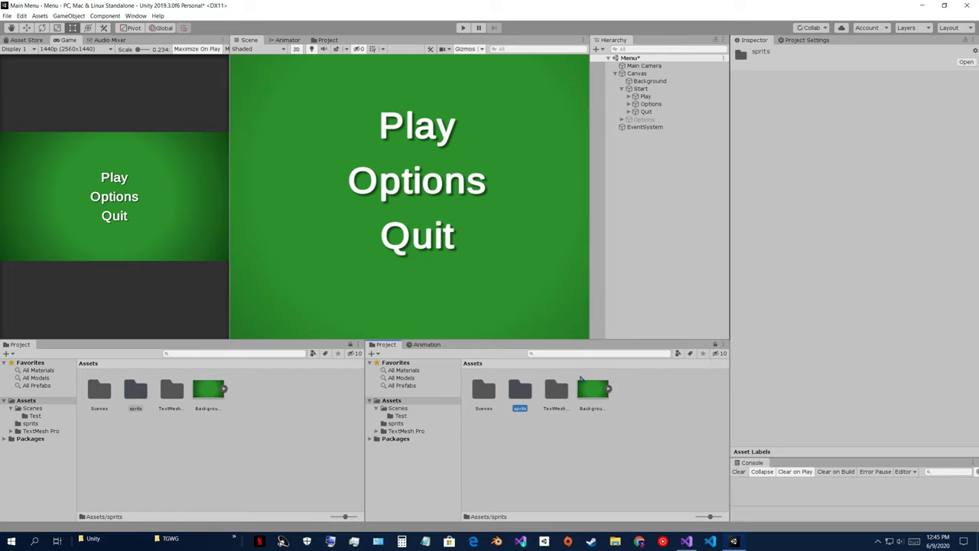
{"action": "left_click_drag", "start_coordinate": [592, 390], "coordinate": [520, 392]}
Step: Create a folder named Scrpts in Assets
{"action": "right_click", "coordinate": [605, 419]}
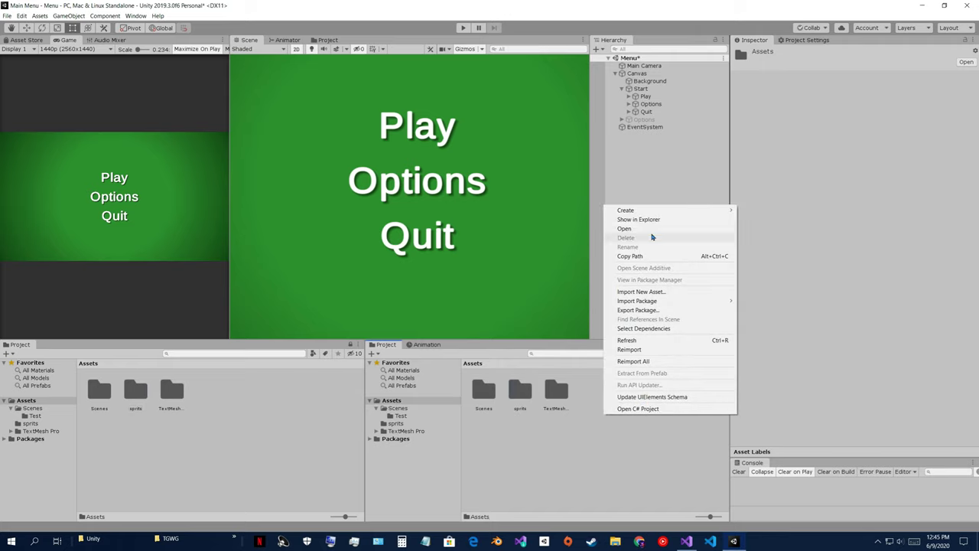
{"action": "mouse_move", "coordinate": [639, 212]}
{"action": "left_click", "coordinate": [769, 211]}
{"action": "type", "text": "Scripts"}
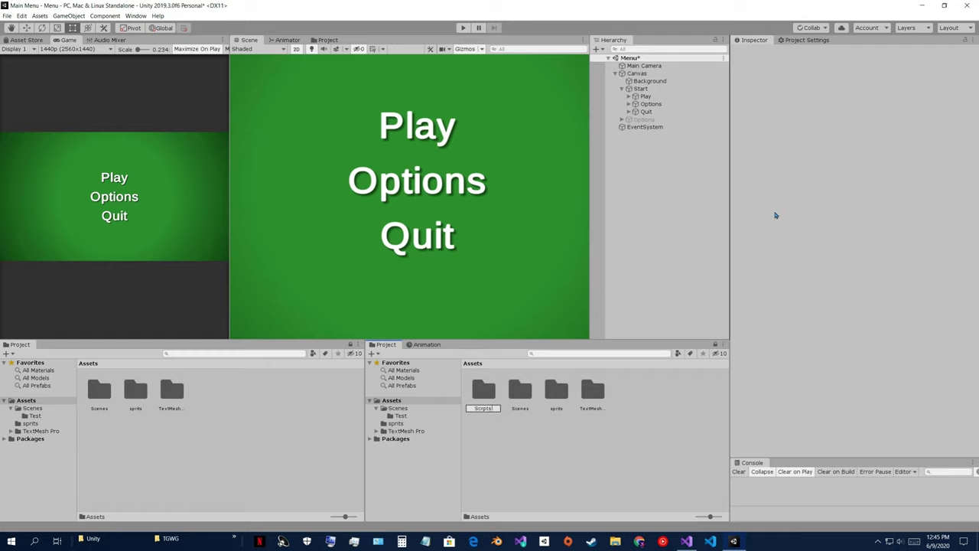
{"action": "key", "text": "Return"}
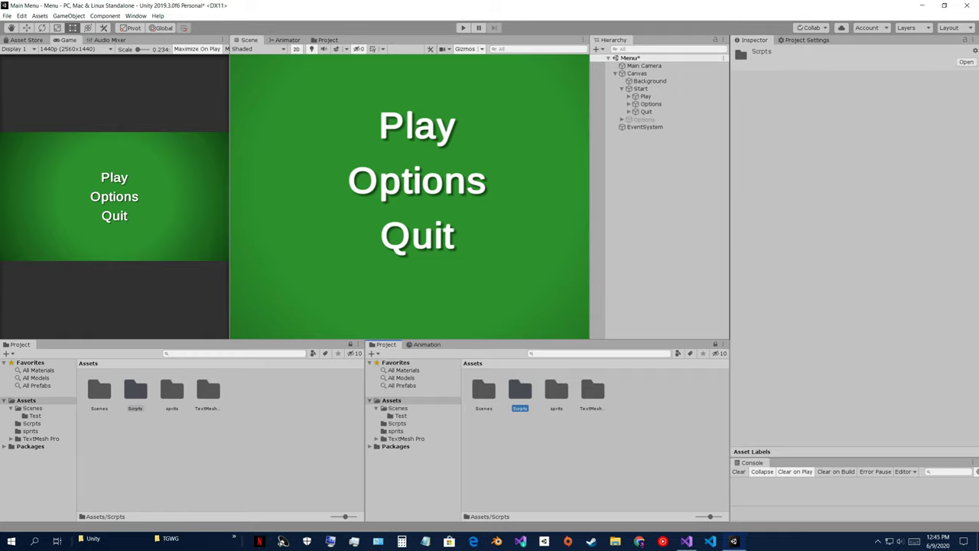
Step: Create a C# script named Menu inside the Scrpts folder
{"action": "double_click", "coordinate": [525, 403]}
{"action": "right_click", "coordinate": [525, 403]}
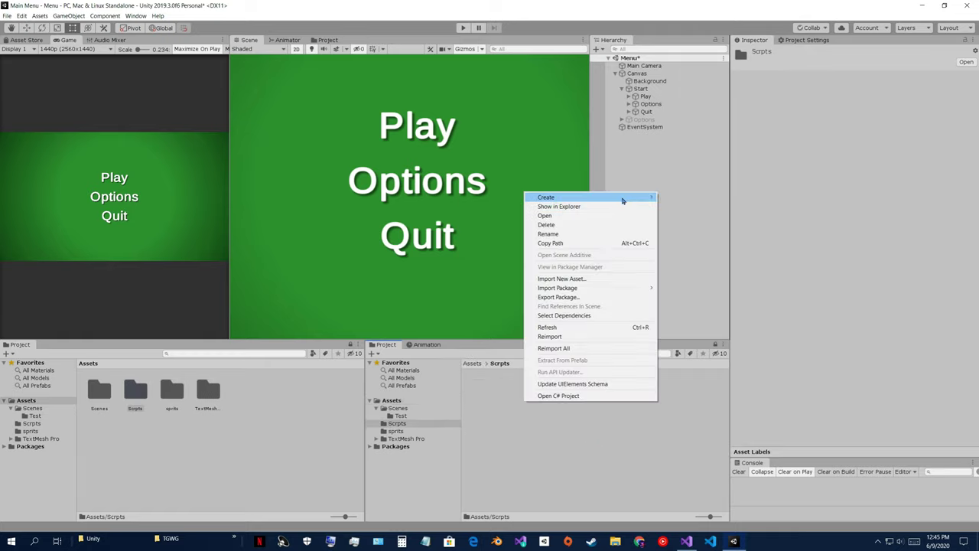
{"action": "mouse_move", "coordinate": [623, 200]}
{"action": "left_click", "coordinate": [688, 211]}
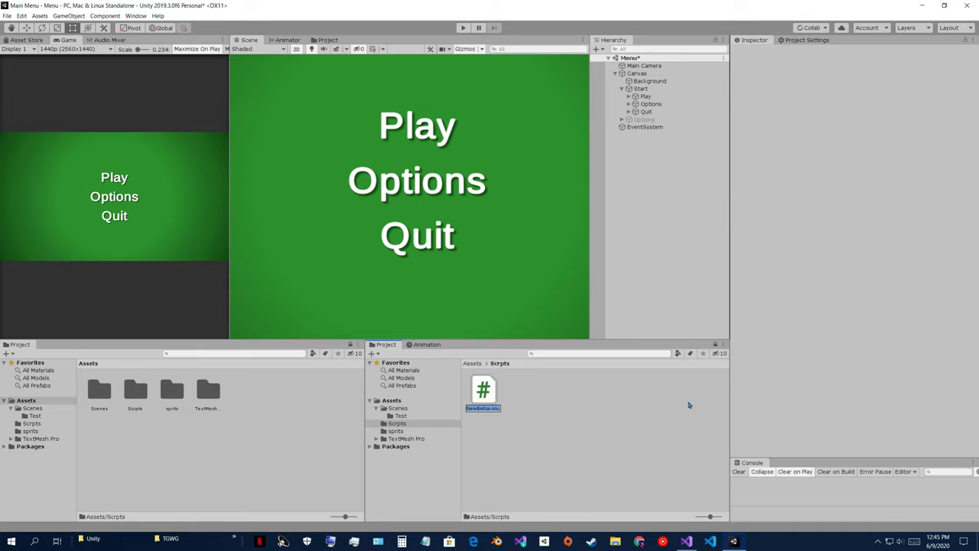
{"action": "type", "text": "Ma"}
{"action": "key", "text": "Return"}
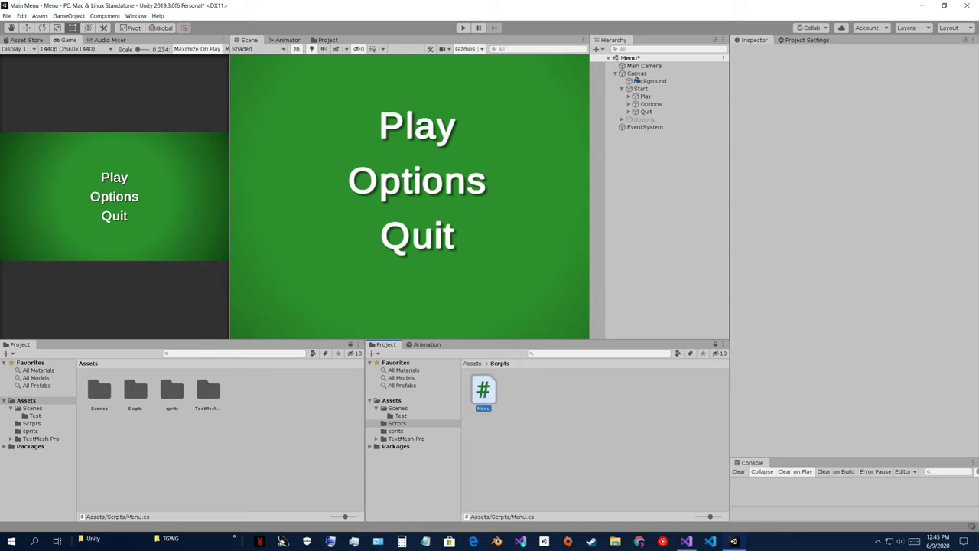
Step: Attach the Menu script to the Canvas and show its component there
{"action": "left_click", "coordinate": [644, 75]}
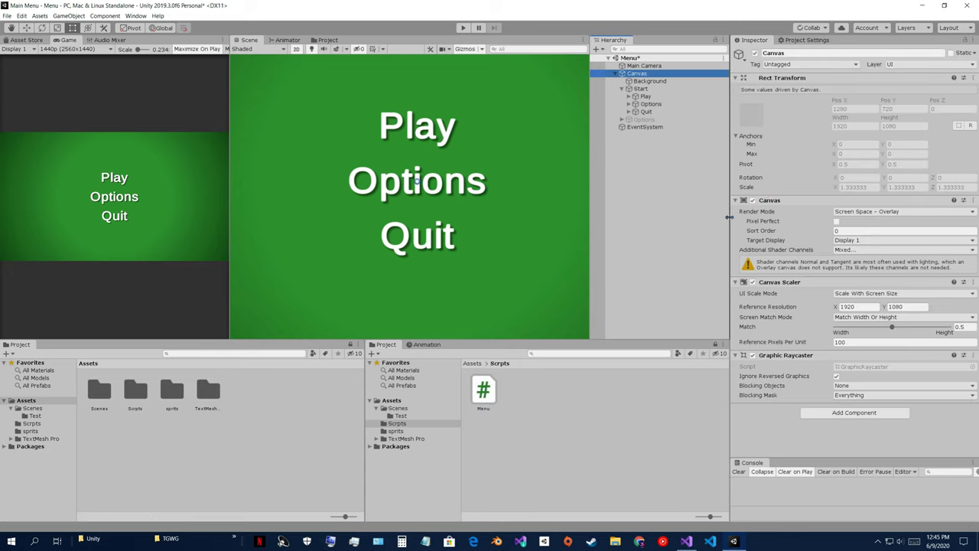
{"action": "left_click_drag", "start_coordinate": [483, 390], "coordinate": [636, 75]}
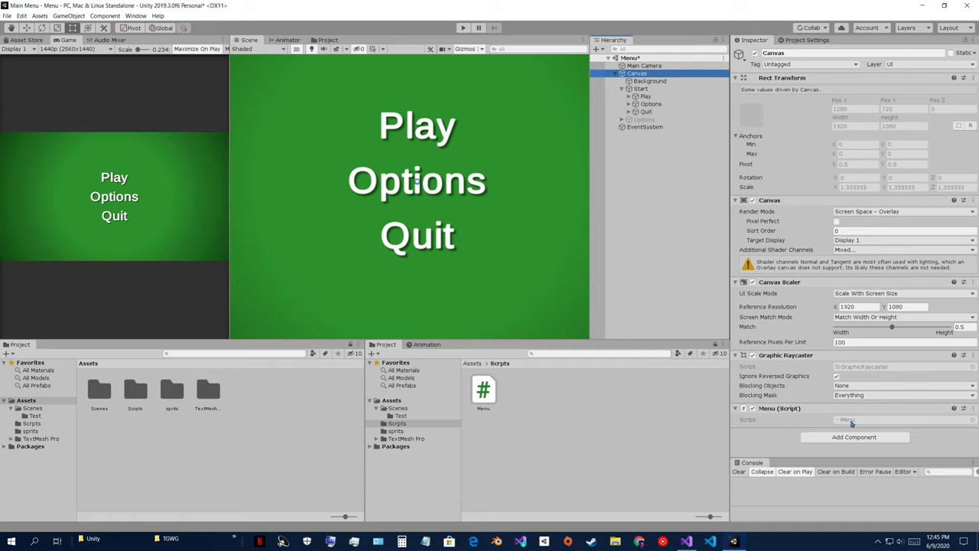
{"action": "left_click", "coordinate": [480, 400]}
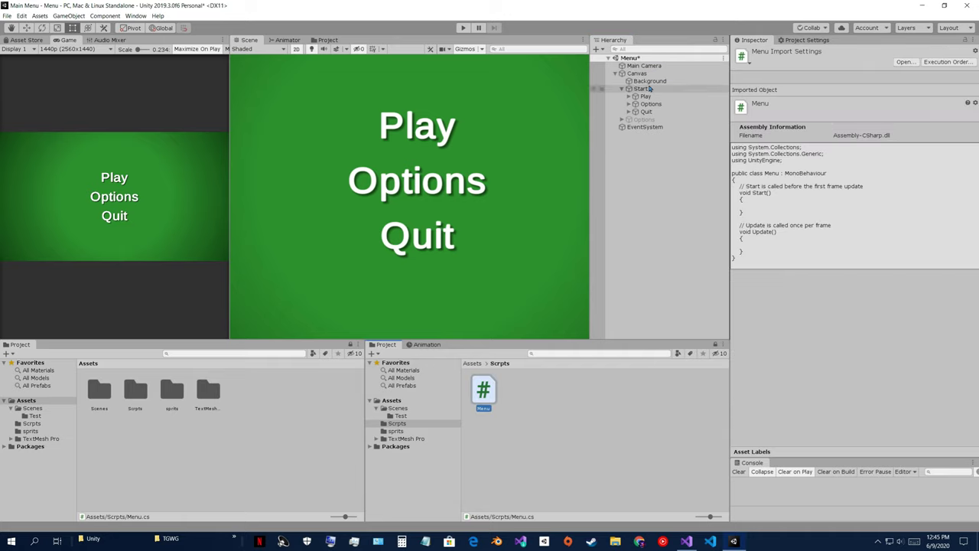
{"action": "left_click", "coordinate": [637, 74]}
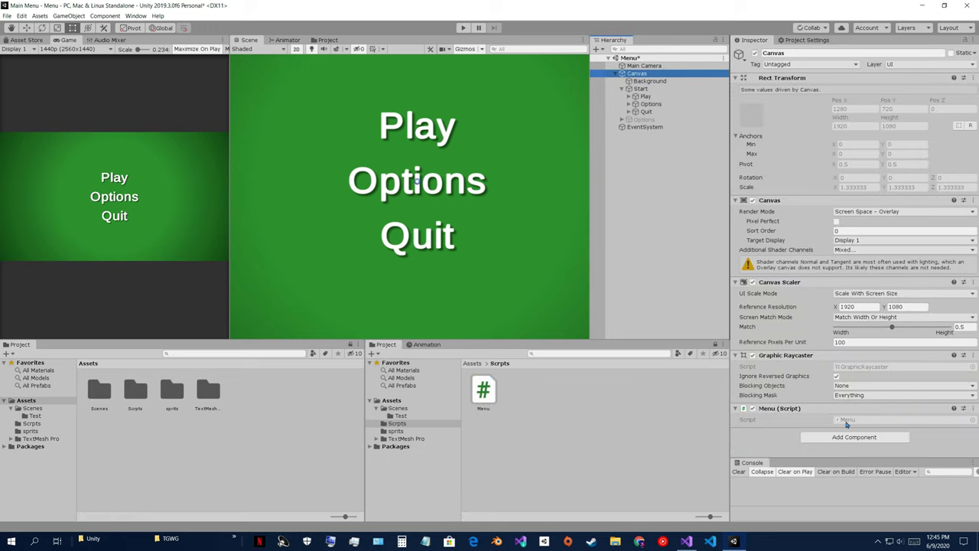
Step: Open the Menu script in Visual Studio and replace its default Start and Update methods with blank lines
{"action": "double_click", "coordinate": [482, 392]}
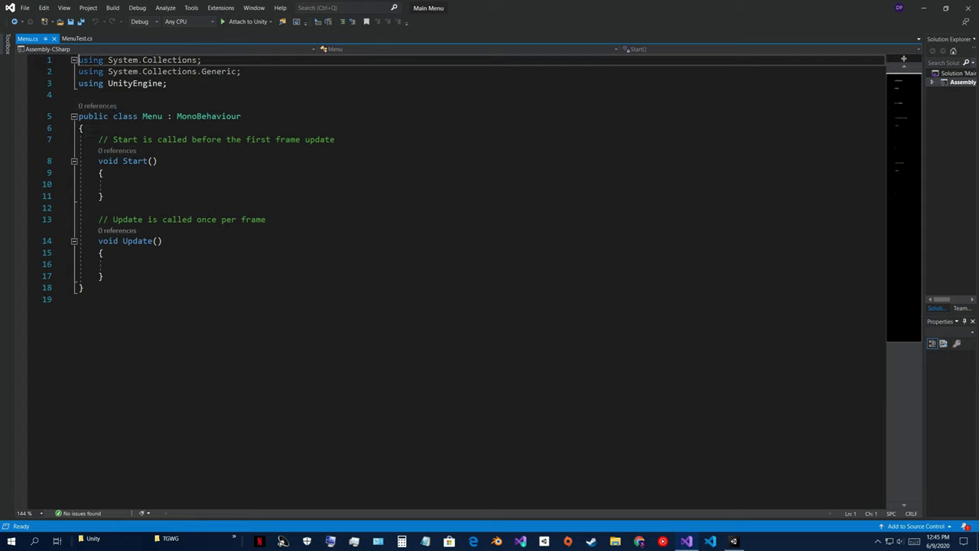
{"action": "left_click_drag", "start_coordinate": [98, 139], "coordinate": [205, 274]}
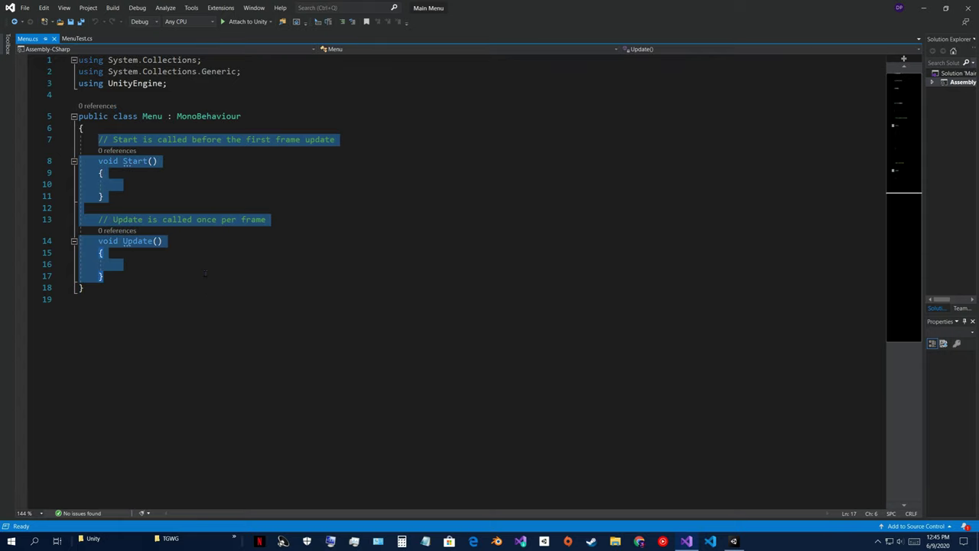
{"action": "key", "text": "Delete"}
{"action": "key", "text": "Return"}
{"action": "key", "text": "Return"}
{"action": "key", "text": "Return"}
{"action": "key", "text": "Up"}
{"action": "key", "text": "Up"}
{"action": "key", "text": "Return"}
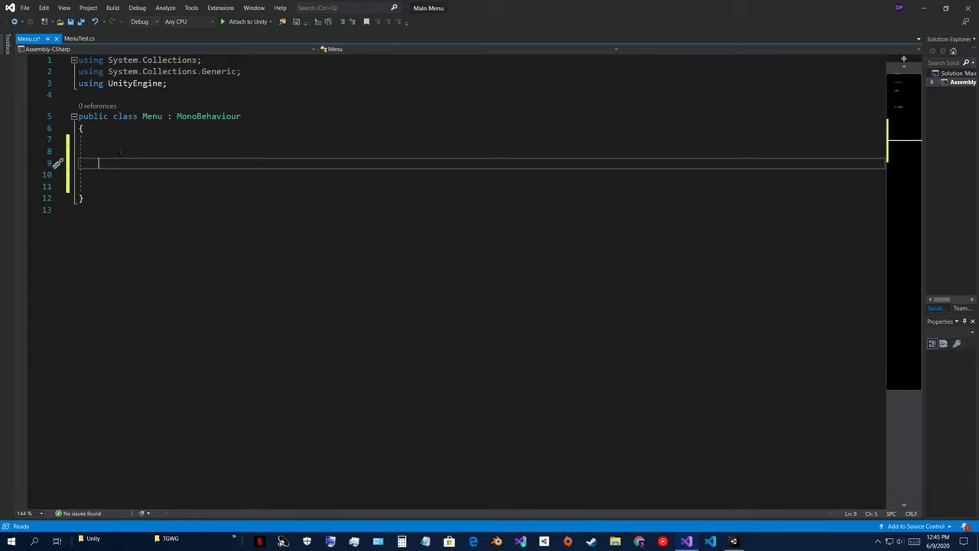
Step: Begin a new using directive on its own line directly below the UnityEngine directive
{"action": "left_click", "coordinate": [188, 72]}
{"action": "left_click_drag", "start_coordinate": [168, 82], "coordinate": [188, 71]}
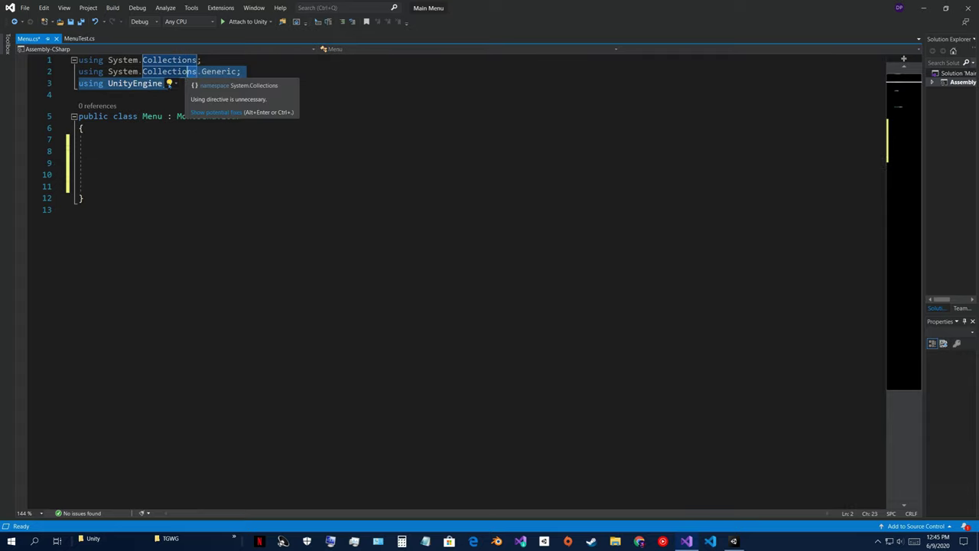
{"action": "left_click", "coordinate": [237, 84]}
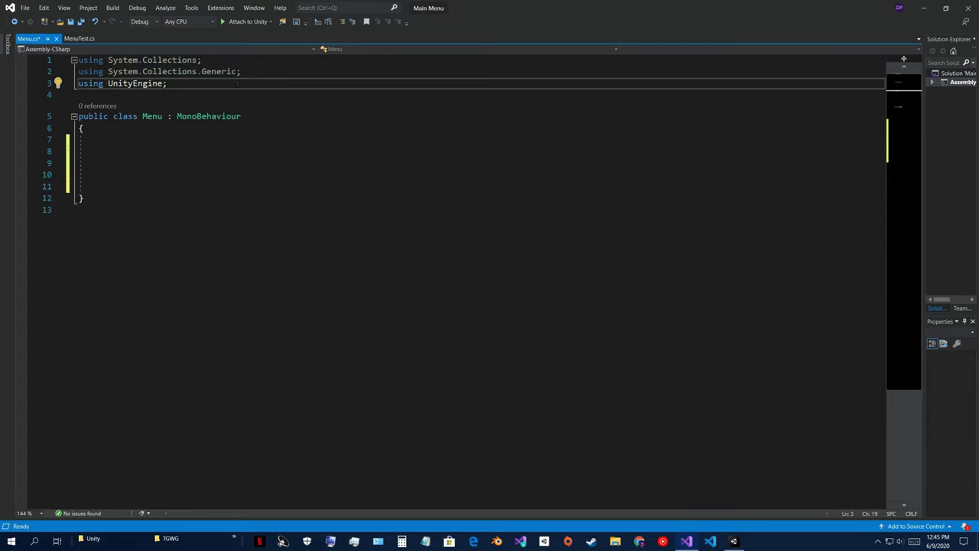
{"action": "key", "text": "Return"}
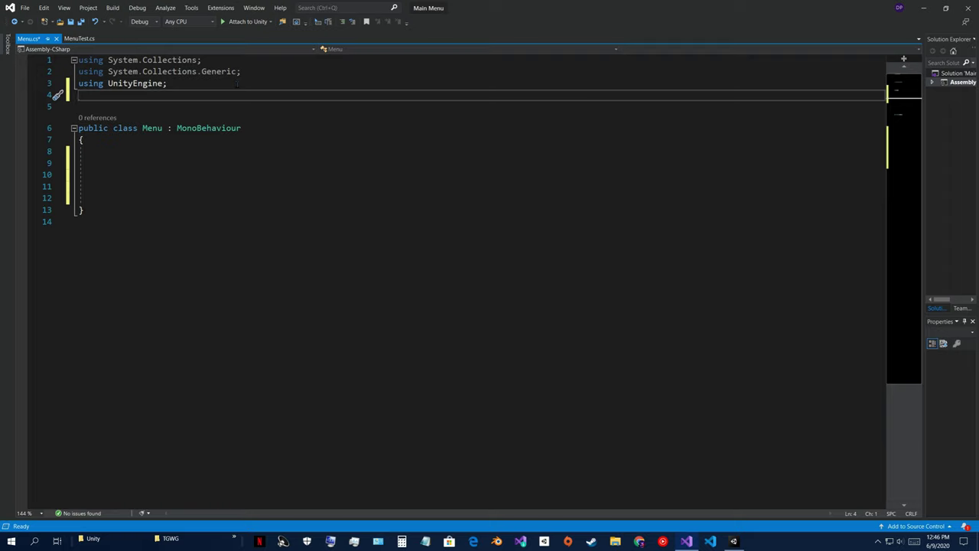
{"action": "type", "text": "u"}
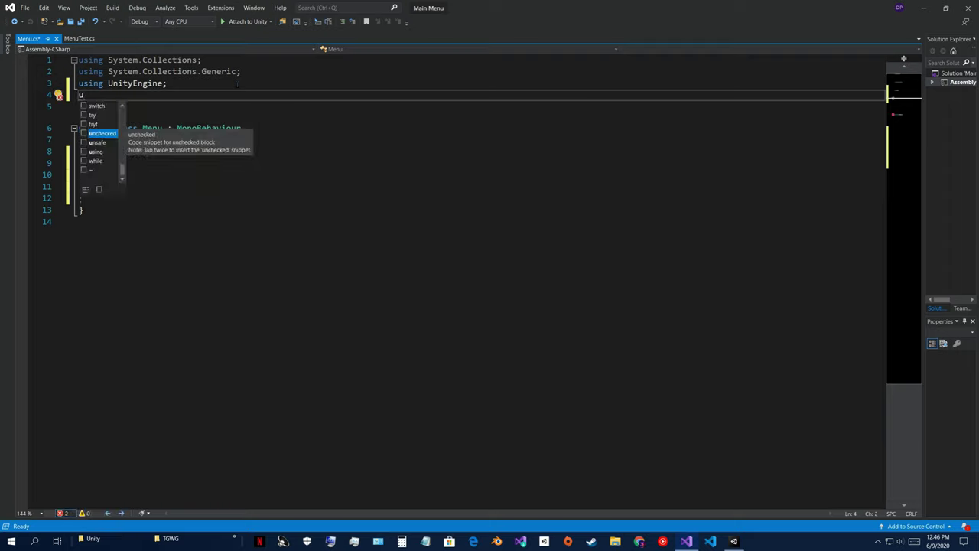
{"action": "key", "text": "BackSpace"}
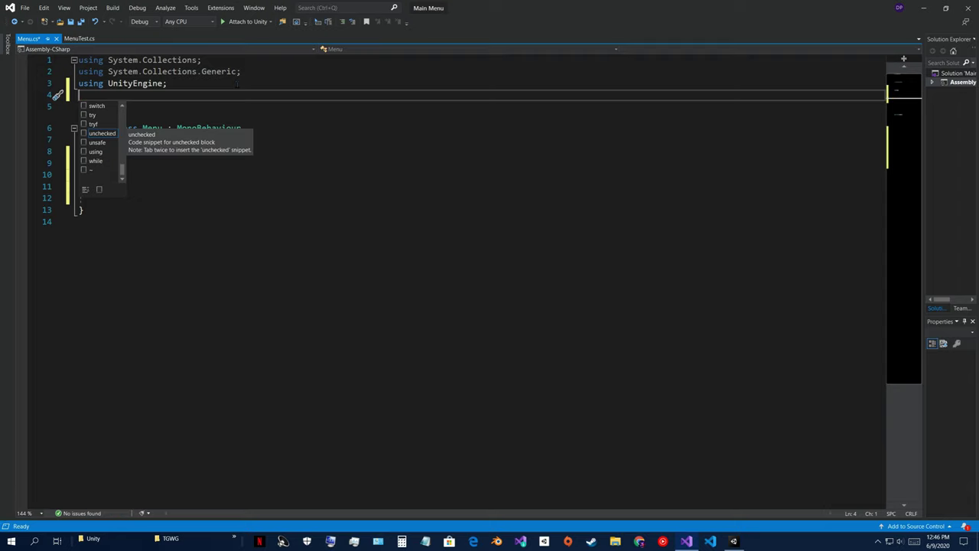
{"action": "type", "text": "using Unity"}
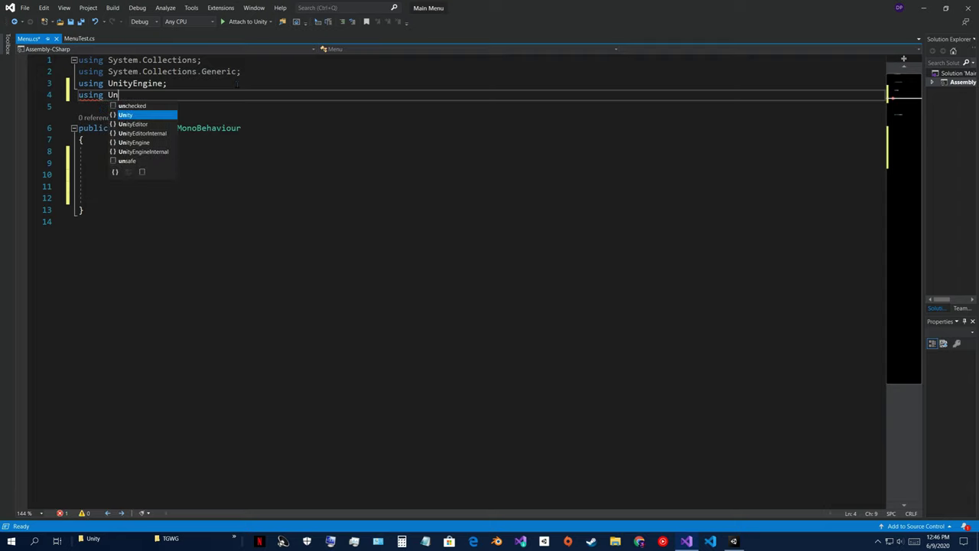
{"action": "key", "text": "Escape"}
{"action": "key", "text": "Down"}
{"action": "key", "text": "Down"}
{"action": "key", "text": "Up"}
{"action": "key", "text": "Up"}
{"action": "key", "text": "Right"}
{"action": "key", "text": "Right"}
{"action": "key", "text": "End"}
{"action": "key", "text": "Left"}
{"action": "key", "text": "Up"}
{"action": "key", "text": "Down"}
{"action": "key", "text": "ctrl+w"}
Step: Complete the new directive as using UnityEngine.SceneManagement;
{"action": "type", "text": "Uni"}
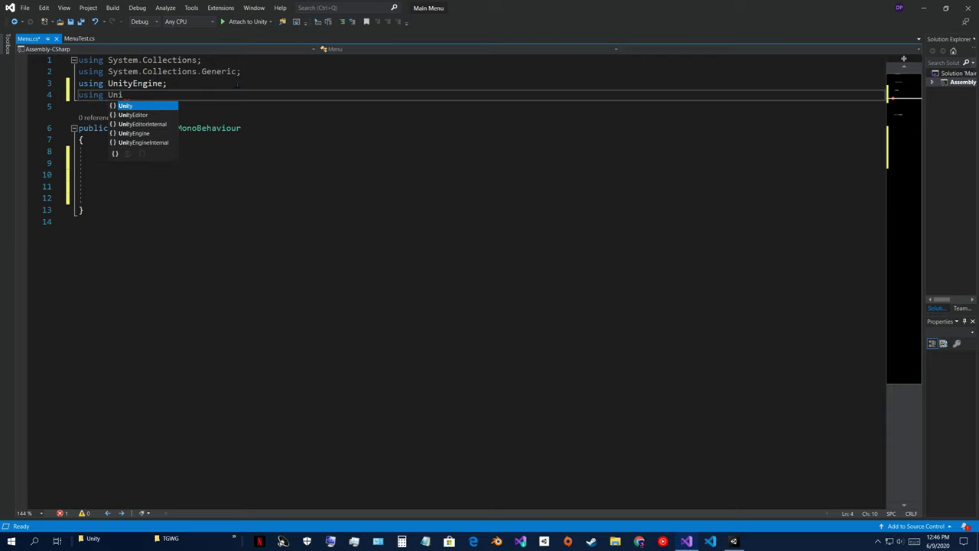
{"action": "key", "text": "Down"}
{"action": "key", "text": "Down"}
{"action": "key", "text": "Down"}
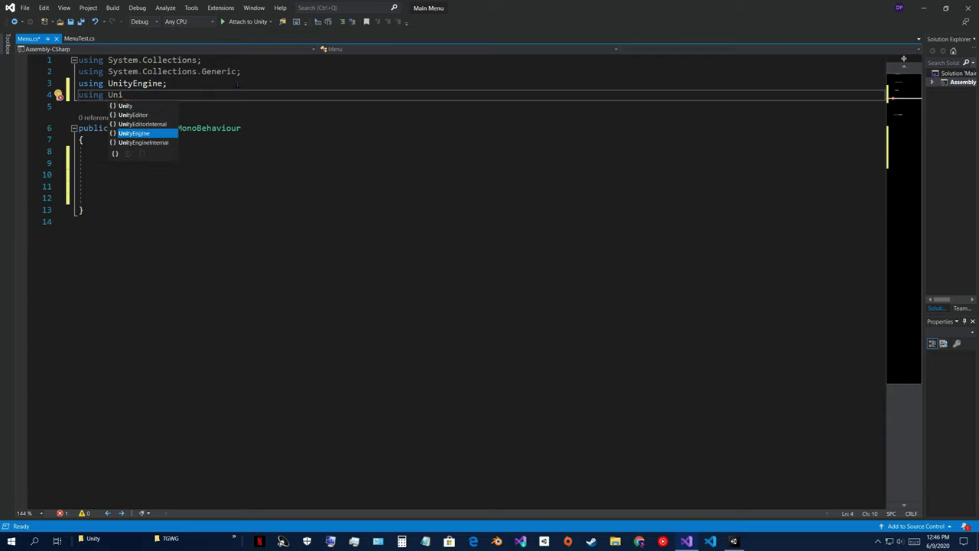
{"action": "key", "text": "Tab"}
{"action": "type", "text": ".S"}
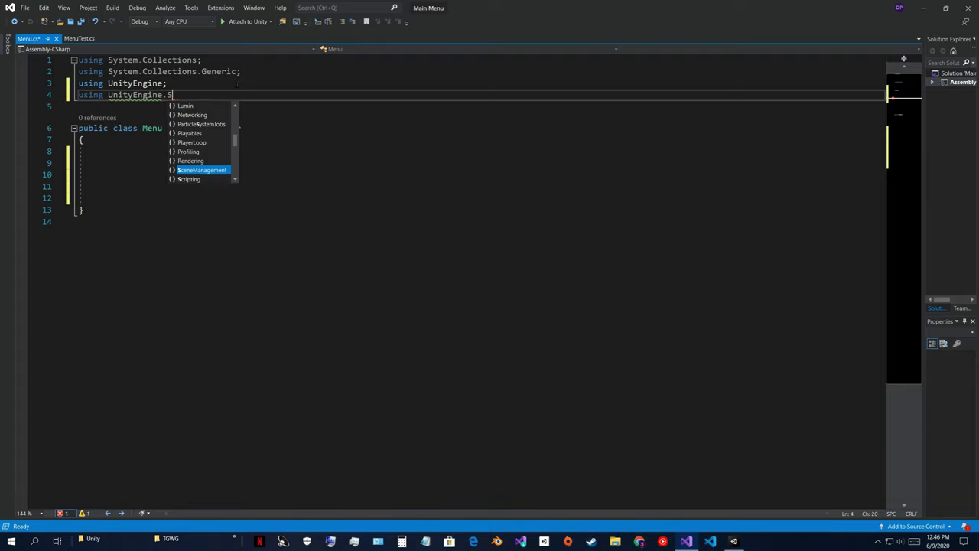
{"action": "key", "text": "Tab"}
{"action": "type", "text": ";"}
Step: Declare an empty public void SartGame() method inside the Menu class and add blank lines below it
{"action": "left_click", "coordinate": [116, 164]}
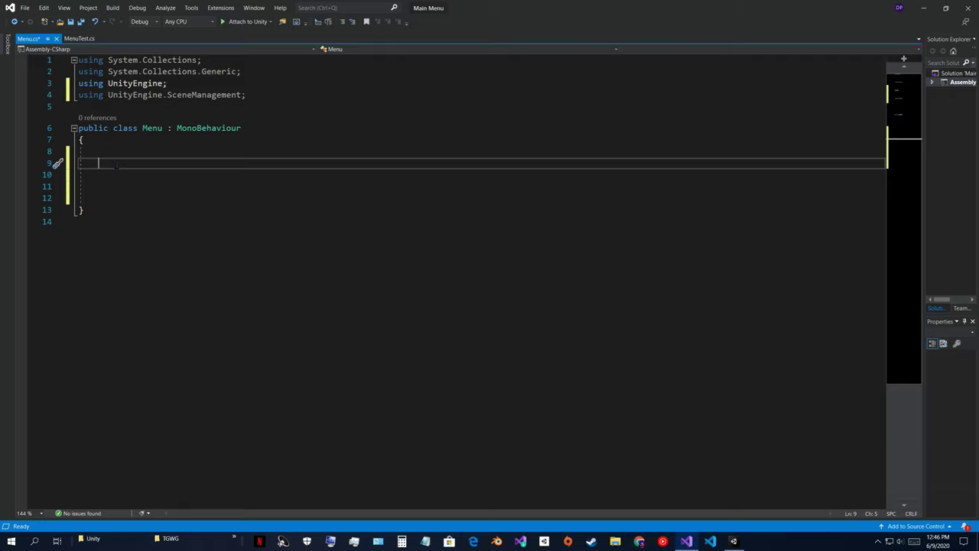
{"action": "type", "text": "public"}
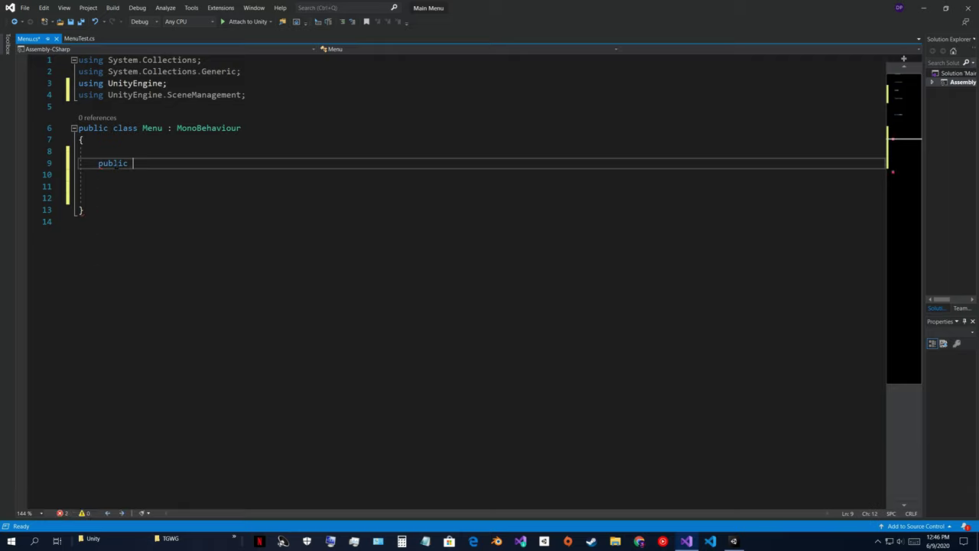
{"action": "type", "text": " void SartGame9"}
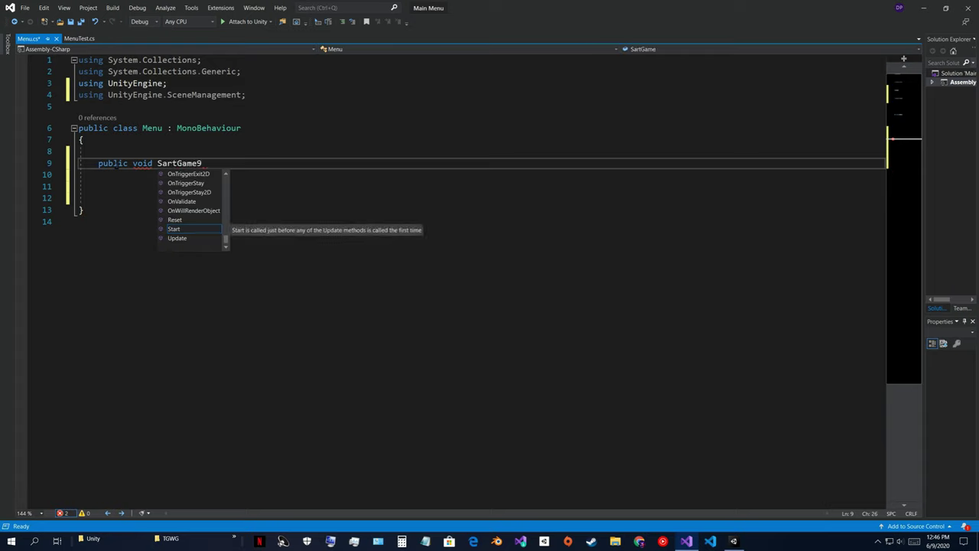
{"action": "key", "text": "BackSpace"}
{"action": "type", "text": "()"}
{"action": "key", "text": "Return"}
{"action": "type", "text": "{"}
{"action": "key", "text": "Return"}
{"action": "key", "text": "Down"}
{"action": "key", "text": "Down"}
{"action": "key", "text": "Return"}
{"action": "key", "text": "Return"}
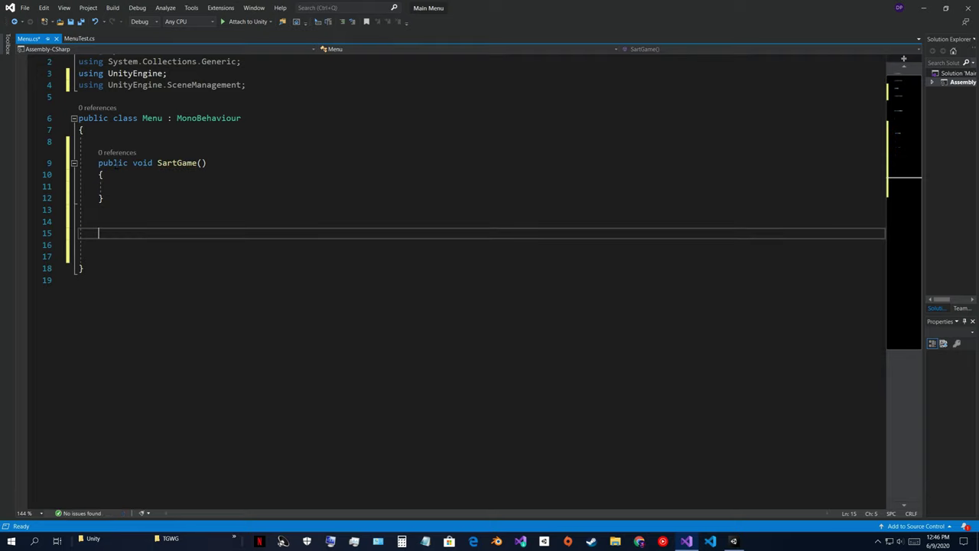
Step: Declare an empty public void QuitGame() method below SartGame
{"action": "type", "text": "Pu"}
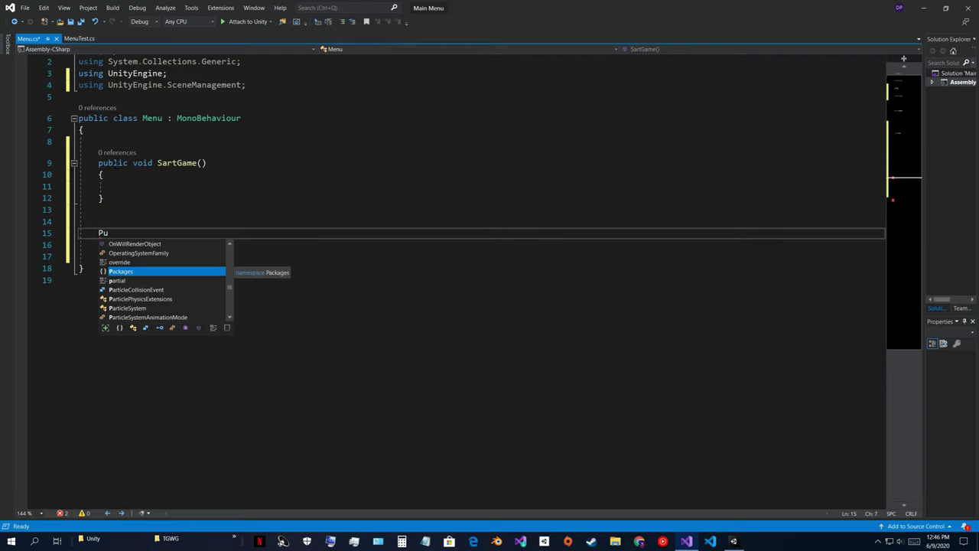
{"action": "type", "text": "blic void QuitG"}
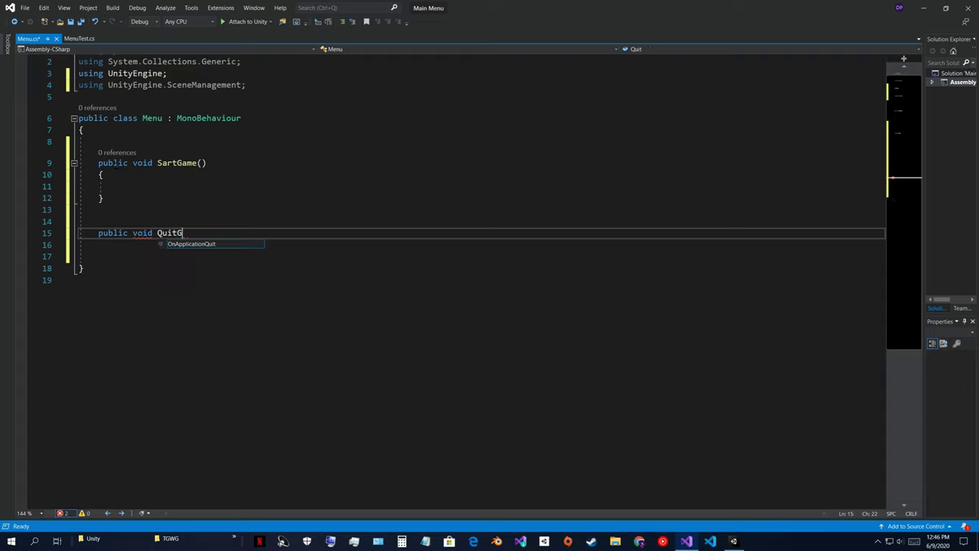
{"action": "type", "text": "ame("}
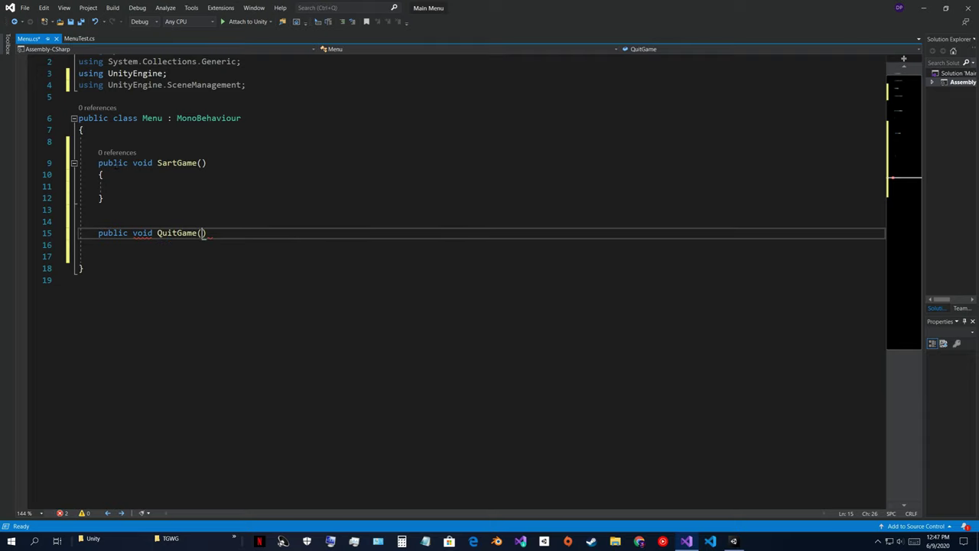
{"action": "key", "text": "Right"}
{"action": "key", "text": "Return"}
{"action": "type", "text": "{"}
{"action": "key", "text": "Return"}
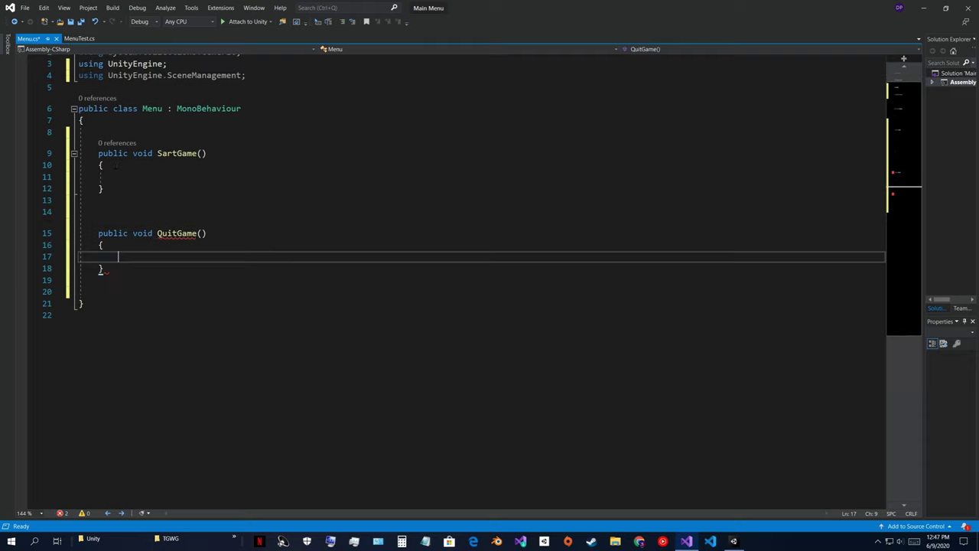
Step: Remove the blank lines between the SartGame and QuitGame methods
{"action": "left_click", "coordinate": [115, 164]}
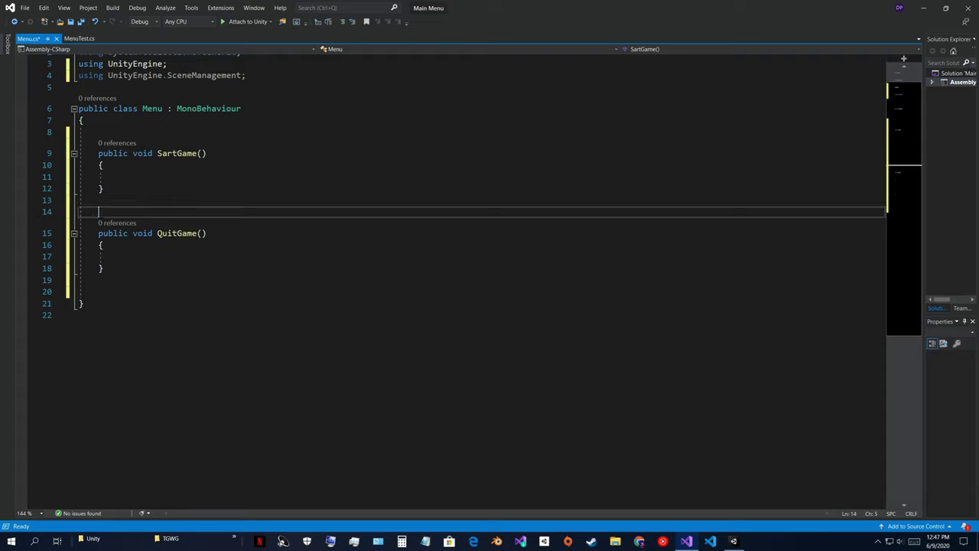
{"action": "left_click_drag", "start_coordinate": [98, 211], "coordinate": [38, 211]}
{"action": "key", "text": "BackSpace"}
{"action": "key", "text": "BackSpace"}
{"action": "key", "text": "BackSpace"}
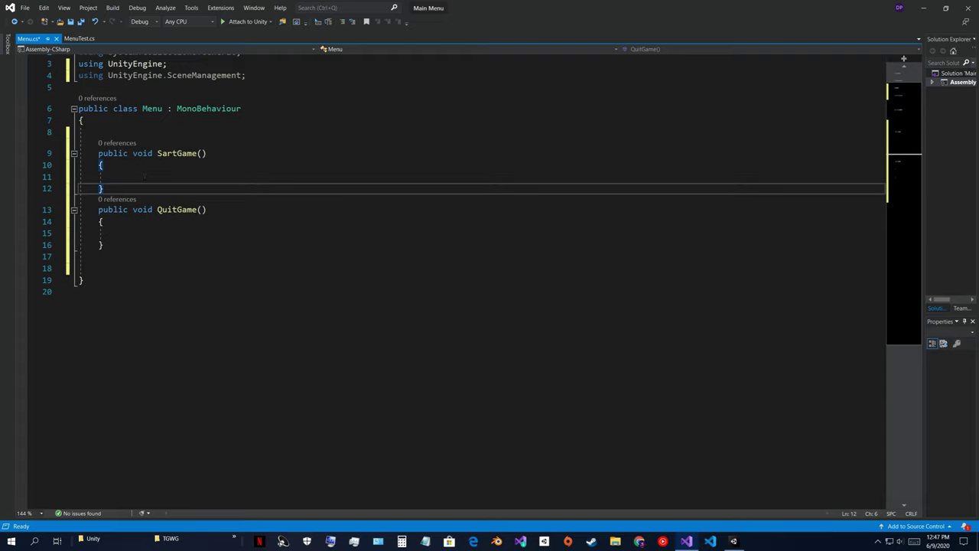
Step: Enter SceneManager.LoadScene in the body of the SartGame method
{"action": "left_click", "coordinate": [132, 176]}
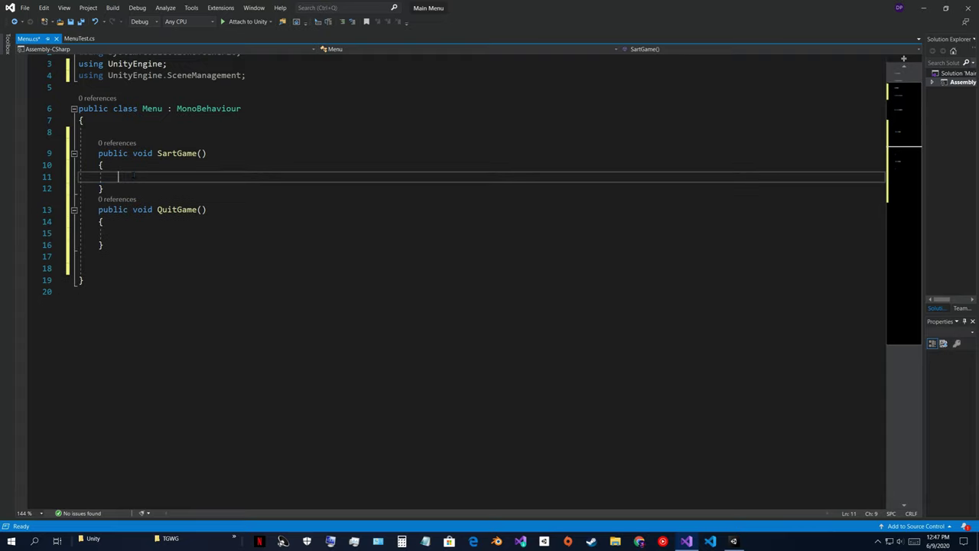
{"action": "type", "text": "S"}
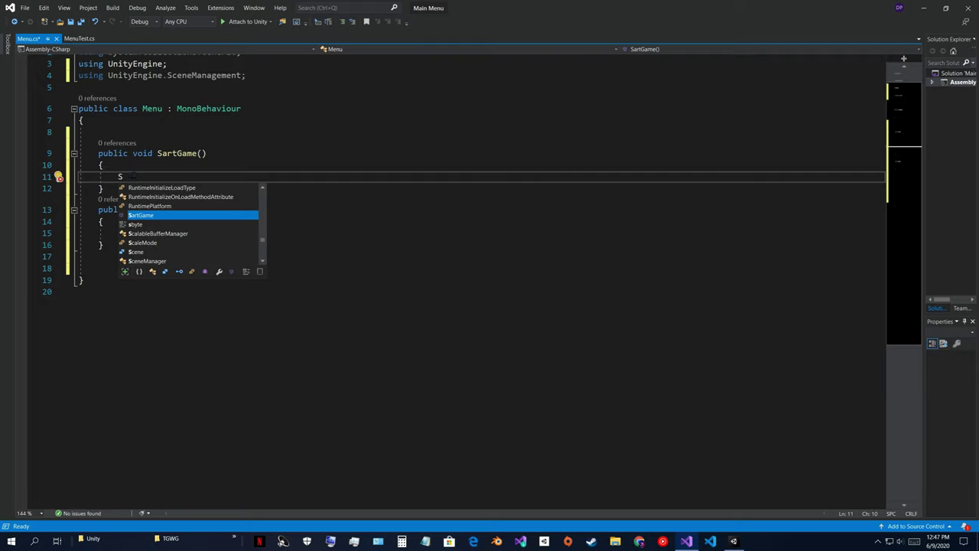
{"action": "type", "text": "en"}
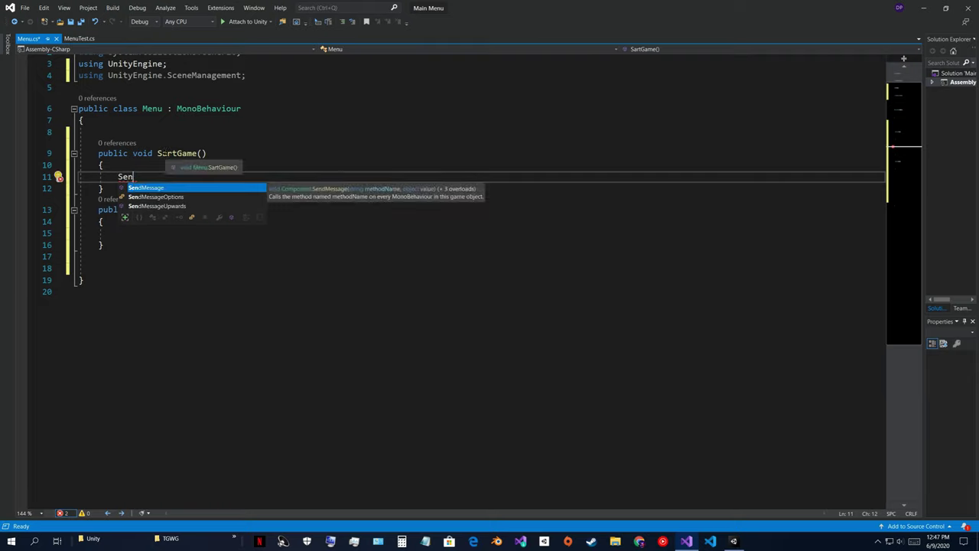
{"action": "key", "text": "BackSpace"}
{"action": "type", "text": "ce"}
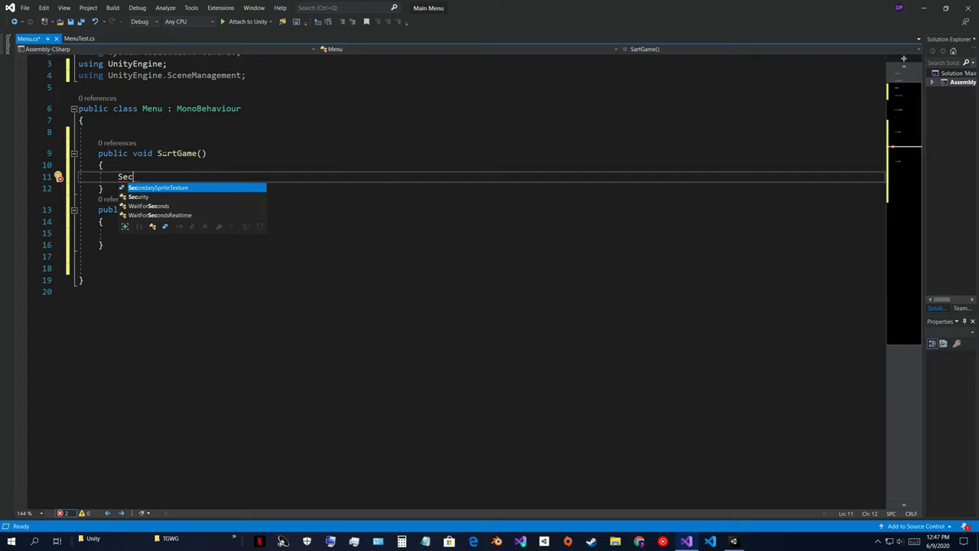
{"action": "key", "text": "BackSpace"}
{"action": "key", "text": "BackSpace"}
{"action": "key", "text": "BackSpace"}
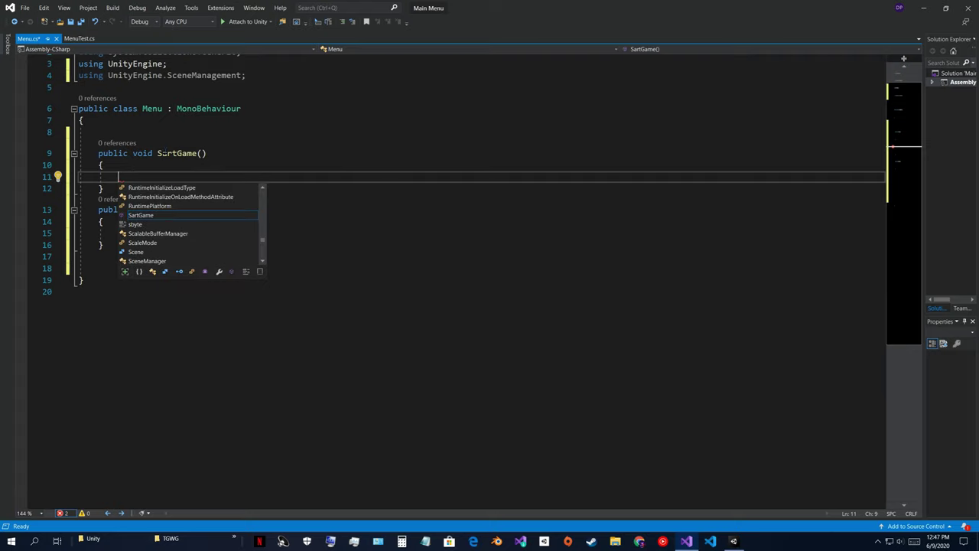
{"action": "type", "text": "ce"}
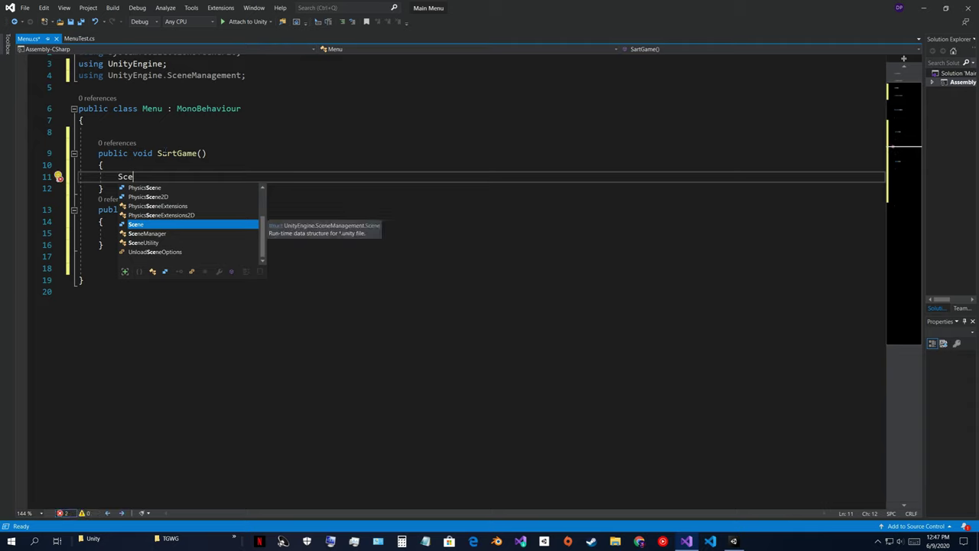
{"action": "key", "text": "Down"}
{"action": "key", "text": "Tab"}
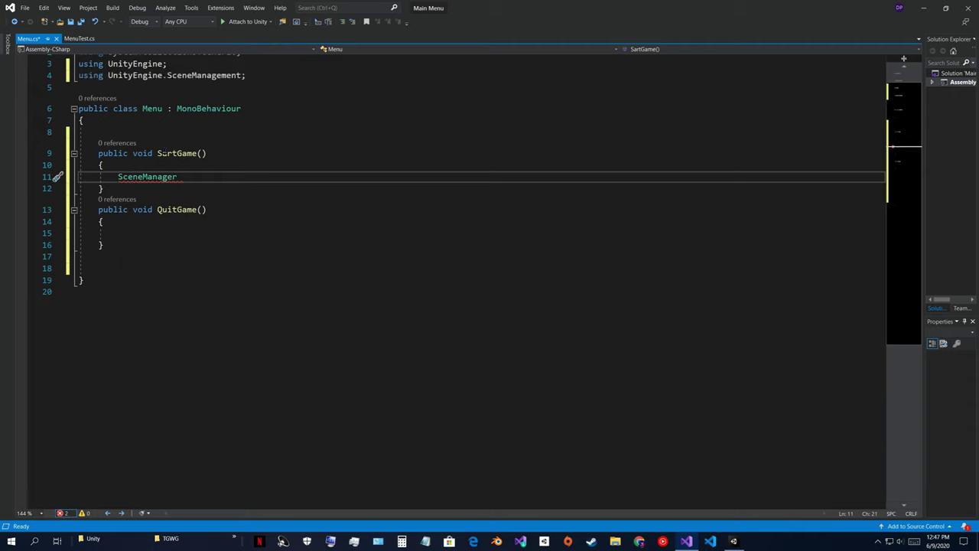
{"action": "type", "text": ".L"}
{"action": "key", "text": "Tab"}
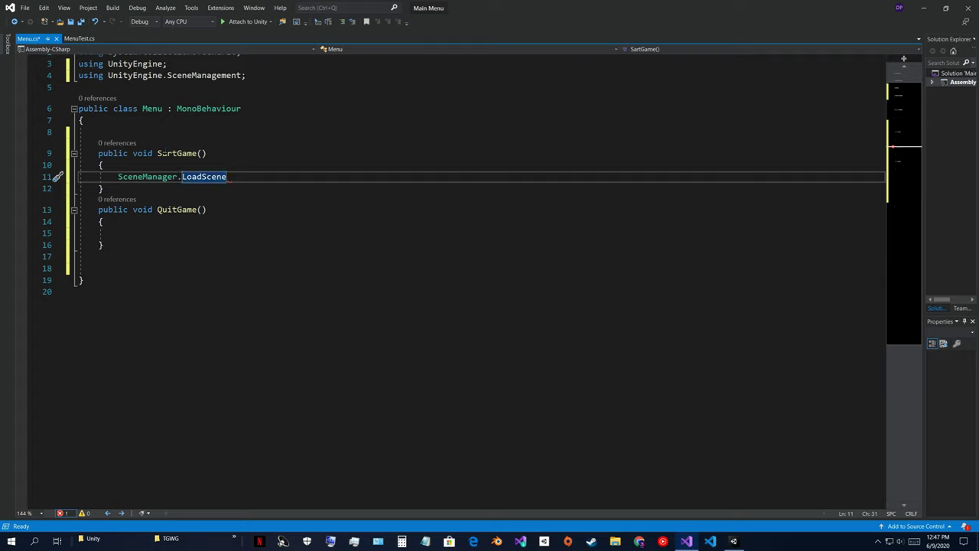
Step: Complete the LoadScene call in SartGame with the argument SceneManager.GetActiveScene().buildIndex + 1 and save the script
{"action": "type", "text": "(S"}
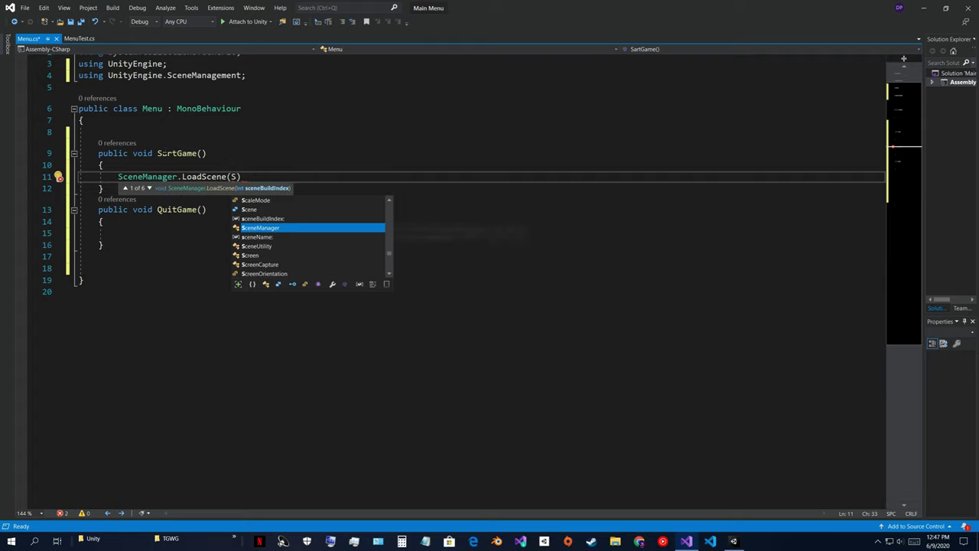
{"action": "key", "text": "Tab"}
{"action": "type", "text": ".G"}
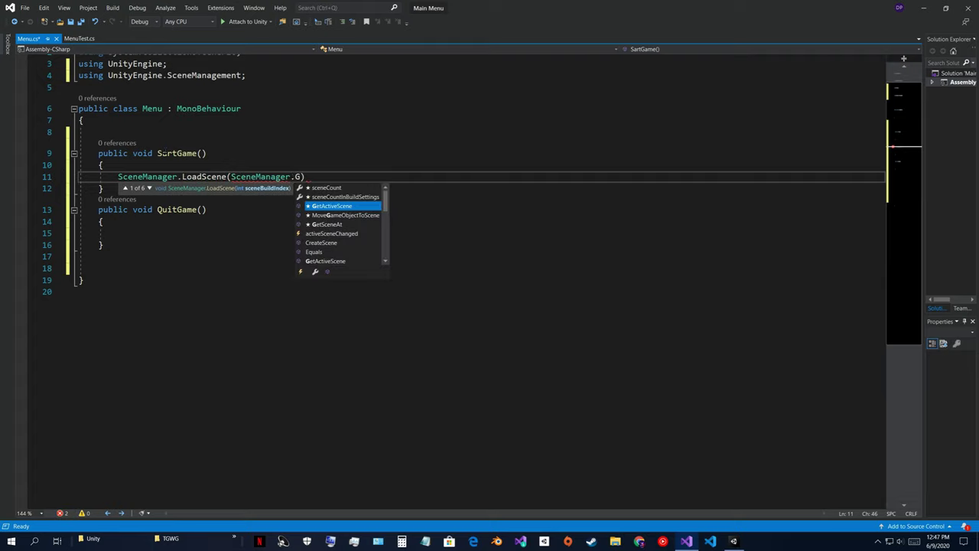
{"action": "key", "text": "Tab"}
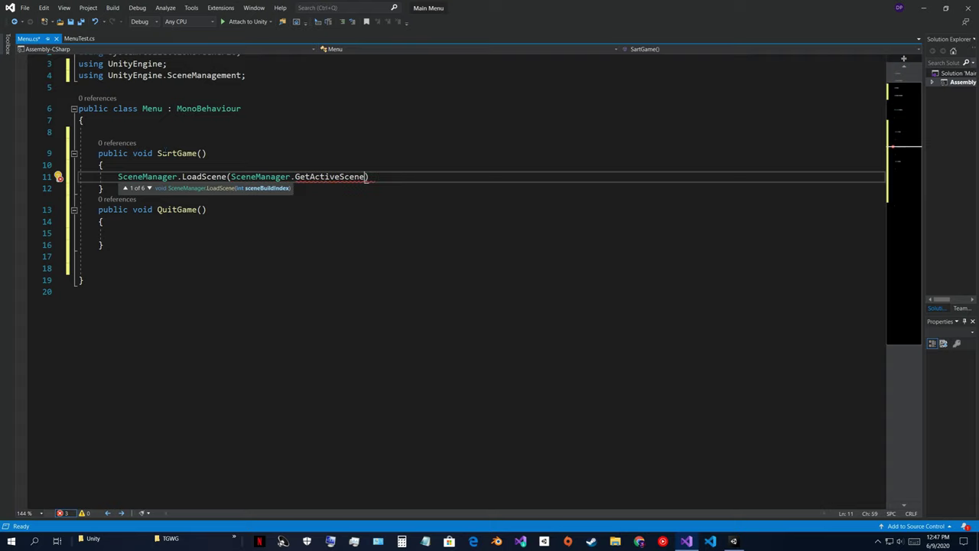
{"action": "type", "text": "()."}
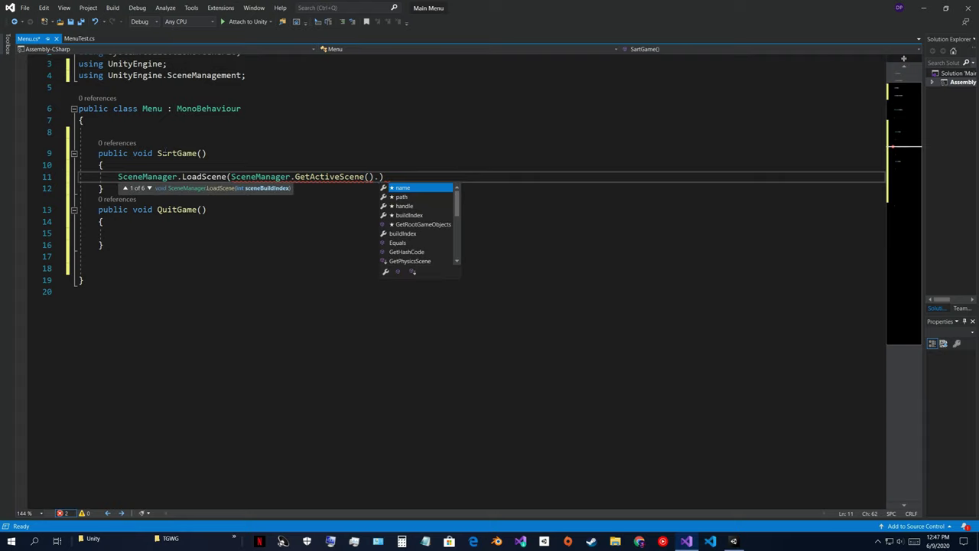
{"action": "type", "text": "b"}
{"action": "key", "text": "Tab"}
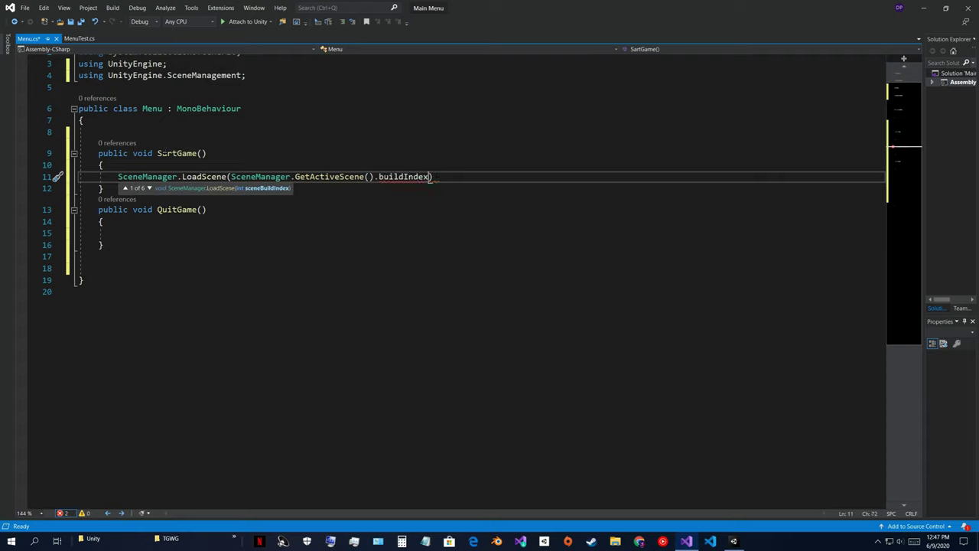
{"action": "type", "text": "+ 1);"}
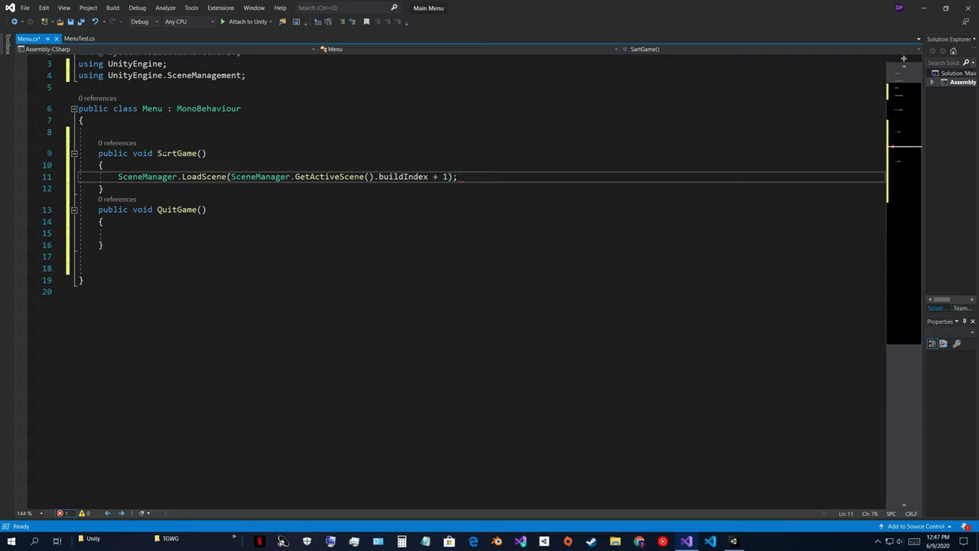
{"action": "key", "text": "ctrl+s"}
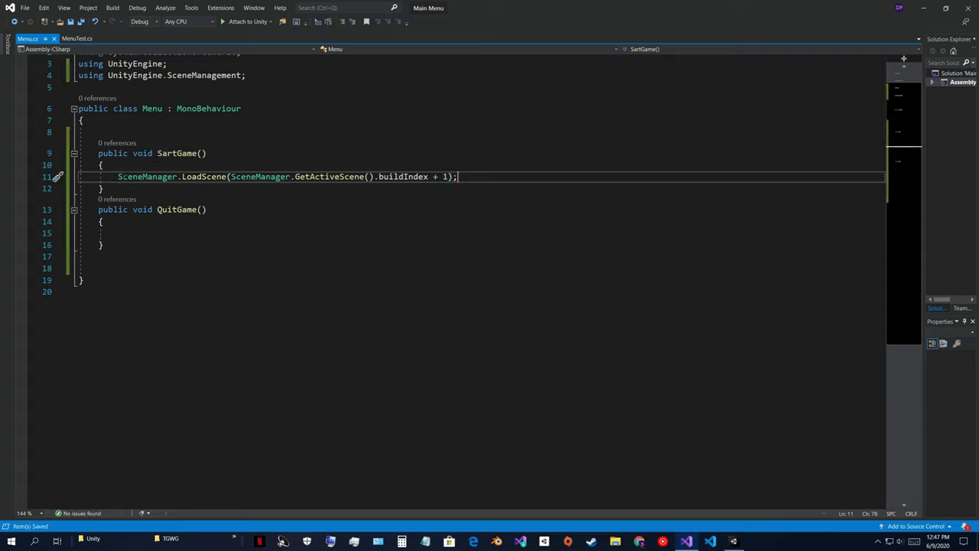
{"action": "double_click", "coordinate": [404, 177]}
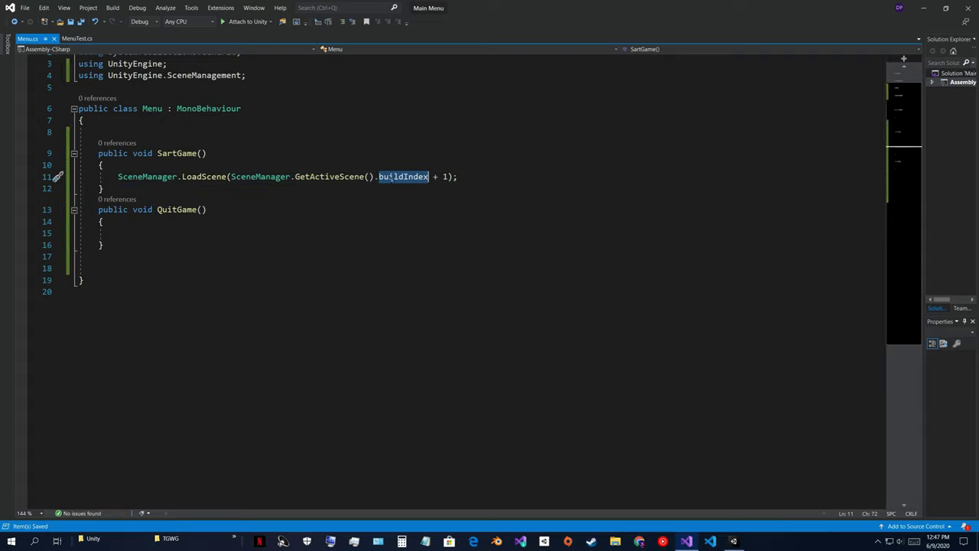
{"action": "key", "text": "Right"}
{"action": "key", "text": "Right"}
{"action": "key", "text": "Right"}
{"action": "key", "text": "Right"}
{"action": "key", "text": "Right"}
{"action": "key", "text": "Right"}
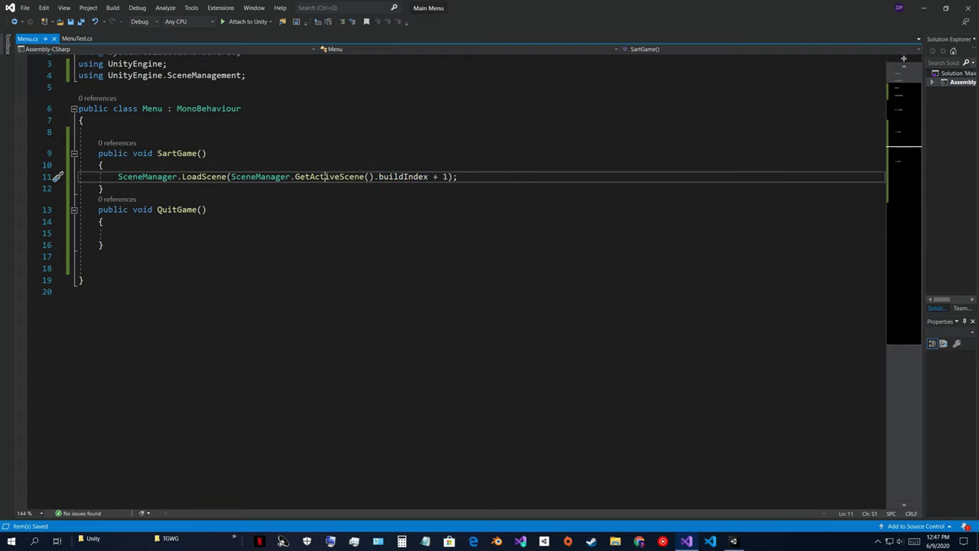
{"action": "left_click", "coordinate": [102, 166]}
{"action": "key", "text": "Down"}
{"action": "key", "text": "End"}
Step: Switch to Unity, open the Build Settings, and move their window clear of the project's asset folders
{"action": "key", "text": "alt+Tab"}
{"action": "left_click", "coordinate": [6, 15]}
{"action": "left_click", "coordinate": [23, 98]}
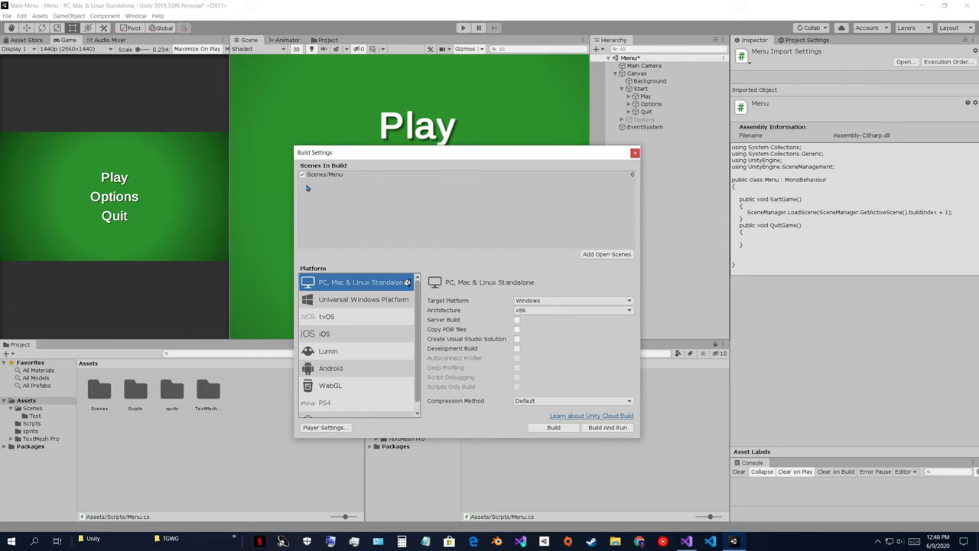
{"action": "left_click", "coordinate": [633, 175]}
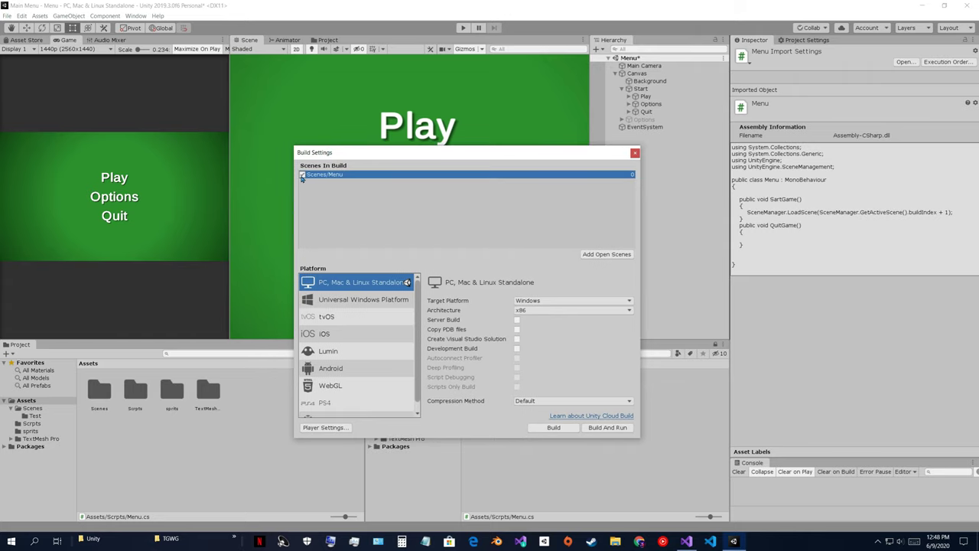
{"action": "left_click", "coordinate": [633, 177]}
{"action": "left_click_drag", "start_coordinate": [347, 157], "coordinate": [149, 92]}
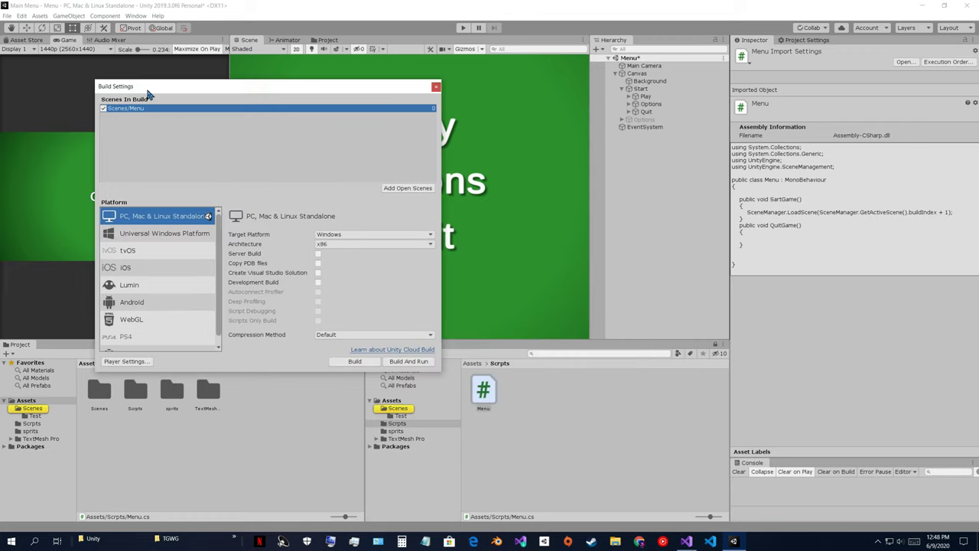
Step: Create a new scene named Level1 in the Scenes folder
{"action": "left_click", "coordinate": [467, 366]}
{"action": "double_click", "coordinate": [493, 395]}
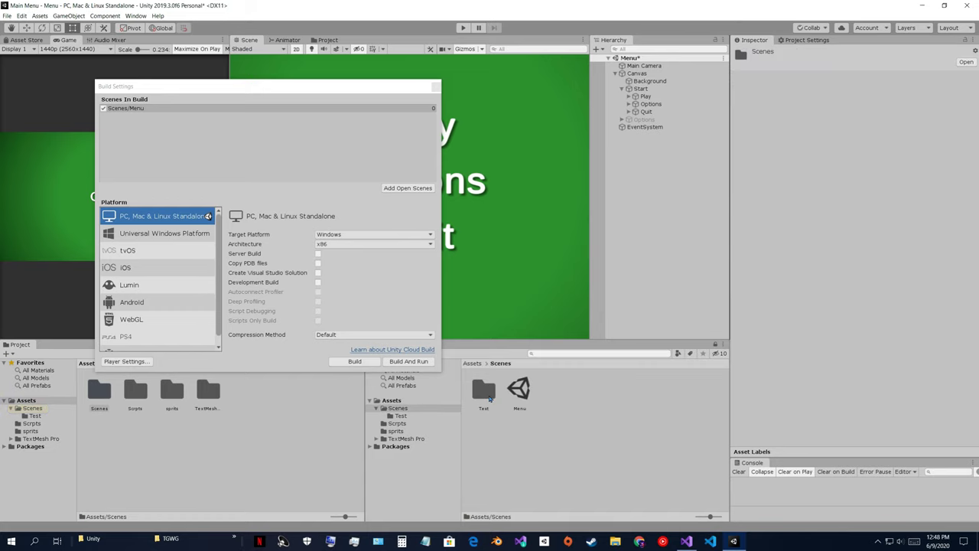
{"action": "right_click", "coordinate": [505, 427]}
{"action": "mouse_move", "coordinate": [574, 224]}
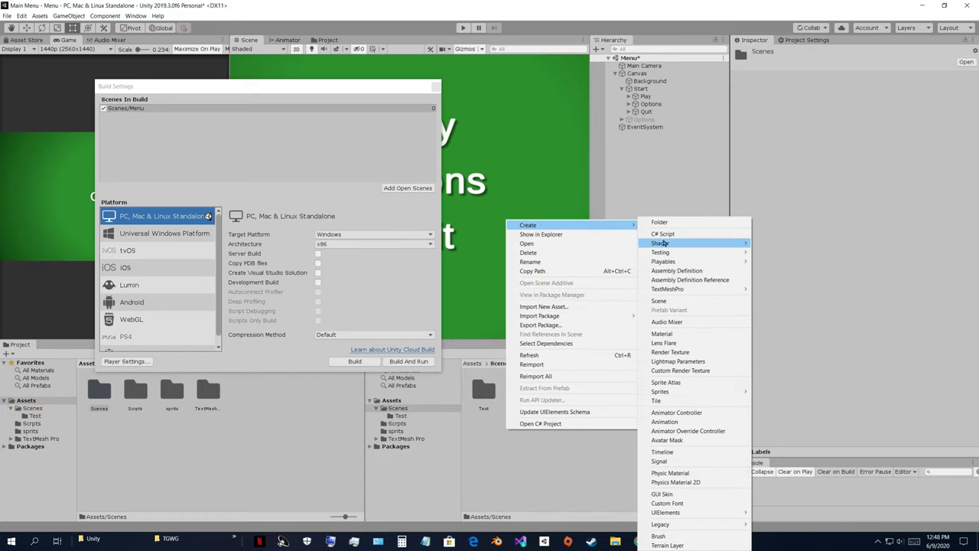
{"action": "left_click", "coordinate": [683, 302]}
{"action": "type", "text": "Level1"}
{"action": "key", "text": "Return"}
Step: Open the Level1 scene, saving the changes to the Menu scene, and return to the Menu scene
{"action": "double_click", "coordinate": [519, 390]}
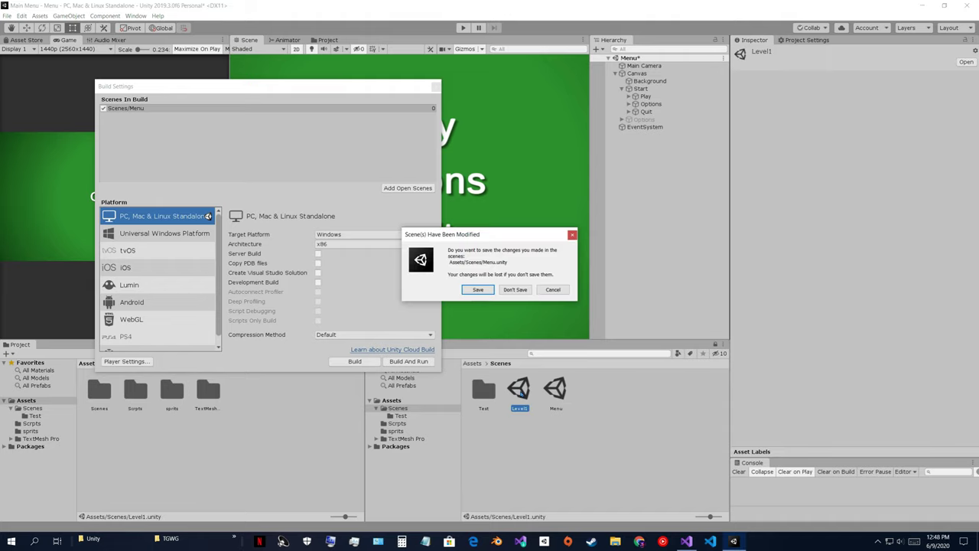
{"action": "left_click", "coordinate": [478, 290]}
{"action": "left_click_drag", "start_coordinate": [366, 98], "coordinate": [363, 116]}
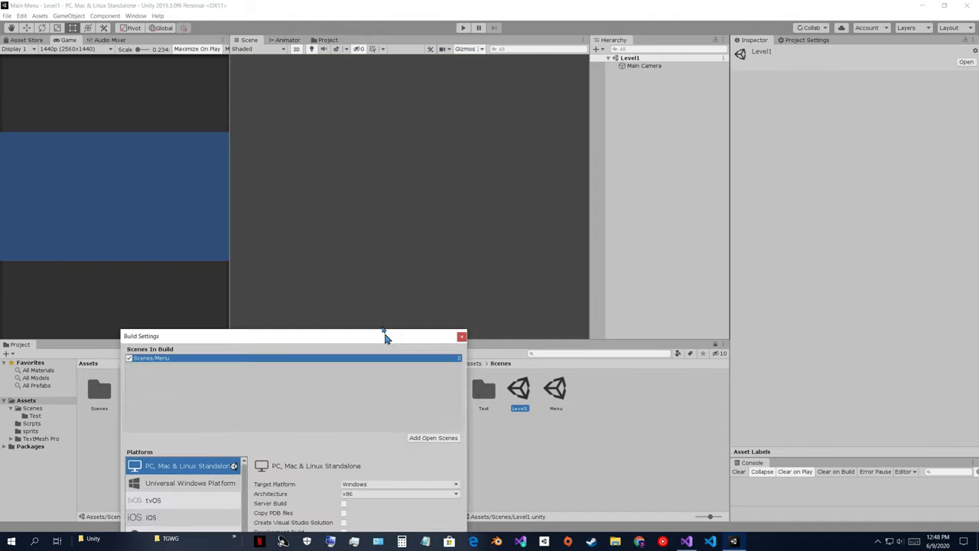
{"action": "left_click_drag", "start_coordinate": [366, 285], "coordinate": [365, 131]}
{"action": "double_click", "coordinate": [555, 391]}
Step: Add the Level1 scene below Menu in the build's scene list and close the Build Settings
{"action": "left_click_drag", "start_coordinate": [240, 131], "coordinate": [329, 80]}
{"action": "left_click_drag", "start_coordinate": [518, 392], "coordinate": [269, 135]}
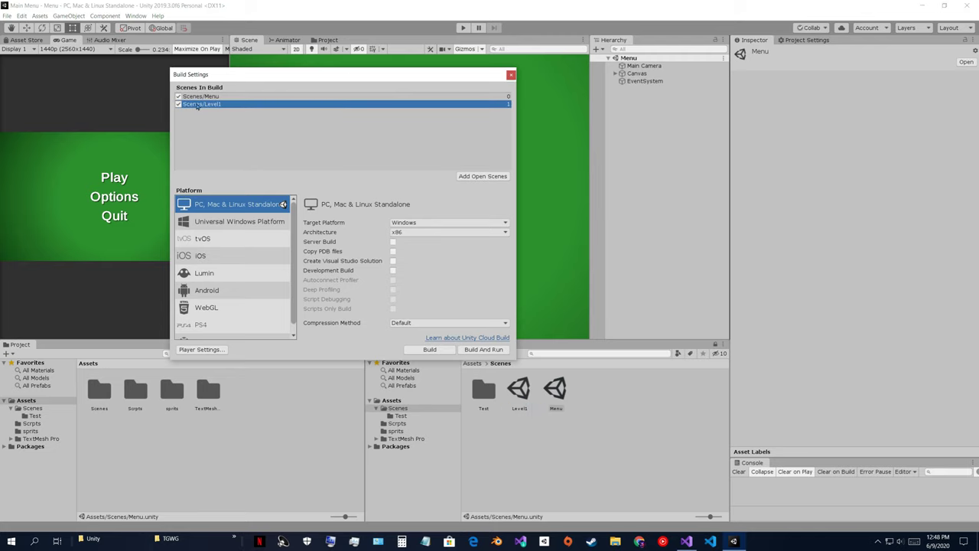
{"action": "left_click", "coordinate": [511, 74]}
Step: Add an On Click event to the Play button in the Start group and assign the Canvas as its object
{"action": "left_click", "coordinate": [635, 74]}
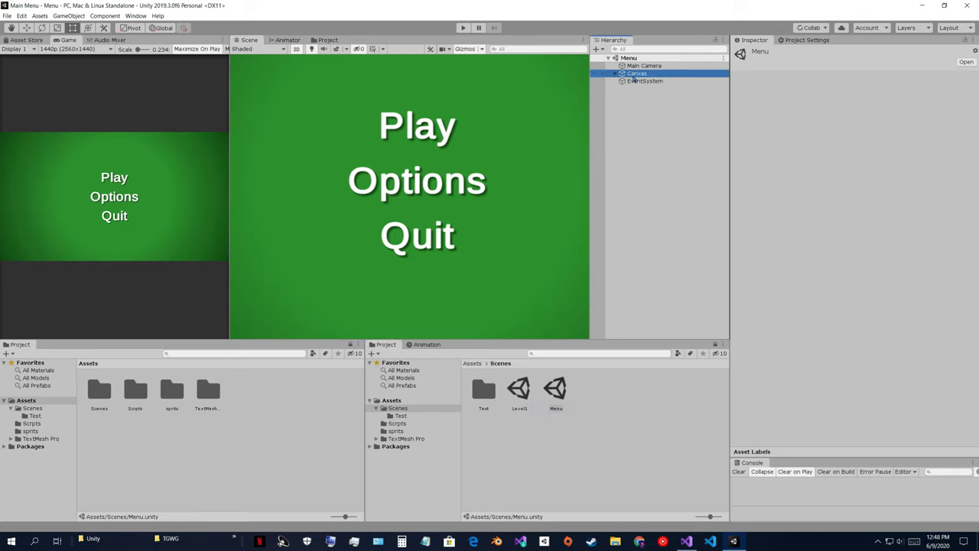
{"action": "left_click", "coordinate": [615, 74]}
{"action": "left_click", "coordinate": [643, 89]}
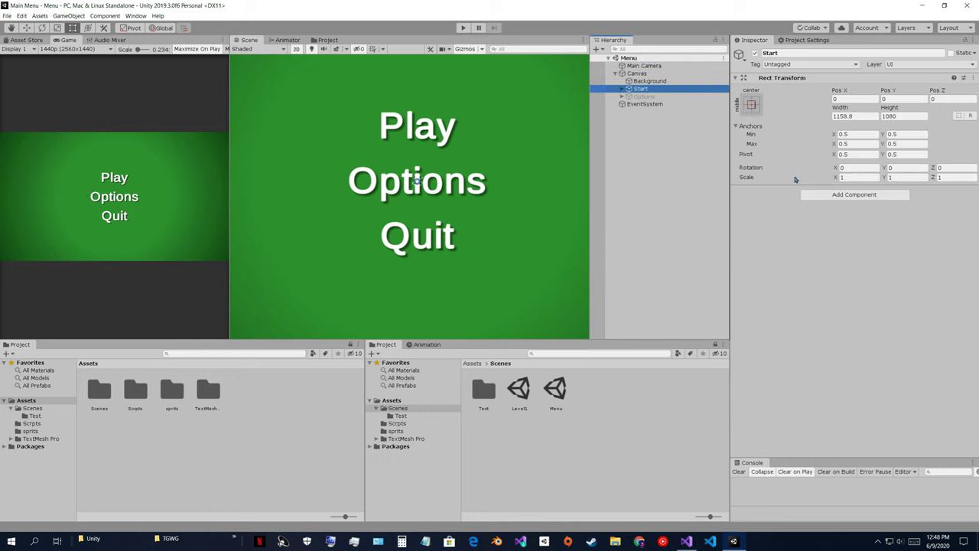
{"action": "left_click", "coordinate": [622, 89]}
{"action": "left_click", "coordinate": [645, 96]}
{"action": "scroll", "coordinate": [817, 332], "scroll_direction": "down", "scroll_amount": 3}
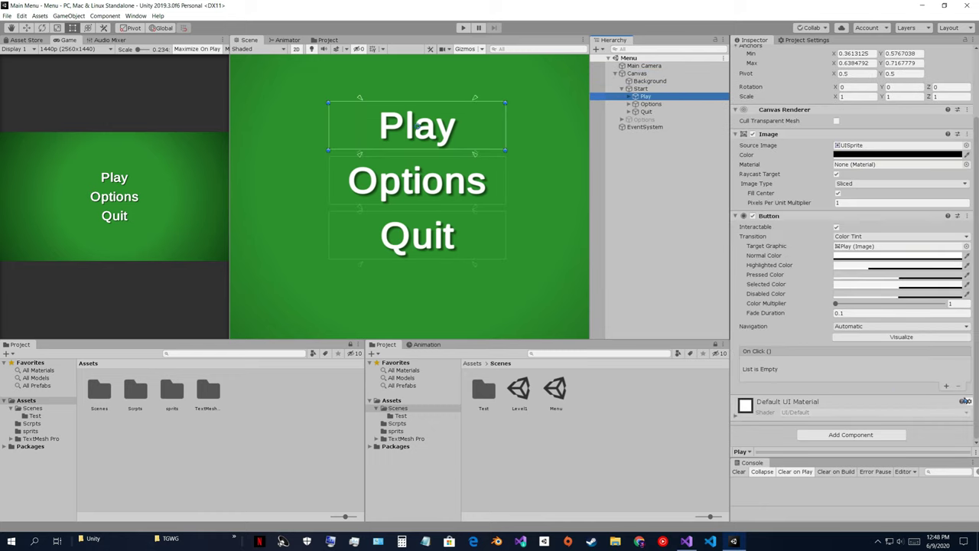
{"action": "left_click", "coordinate": [947, 386]}
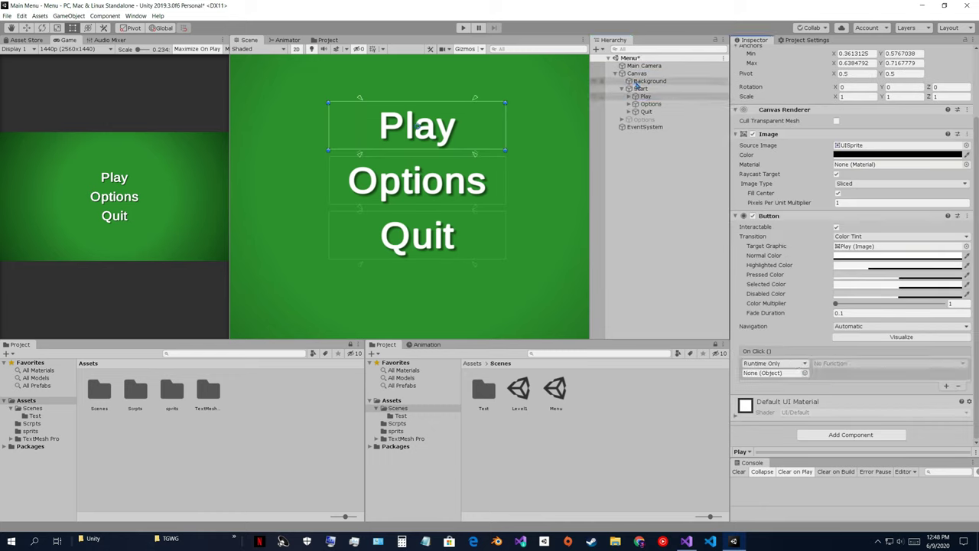
{"action": "left_click_drag", "start_coordinate": [637, 73], "coordinate": [777, 375]}
Step: Set the Play button's On Click function to Menu.SartGame and run the game to test it
{"action": "left_click", "coordinate": [830, 363]}
{"action": "mouse_move", "coordinate": [833, 433]}
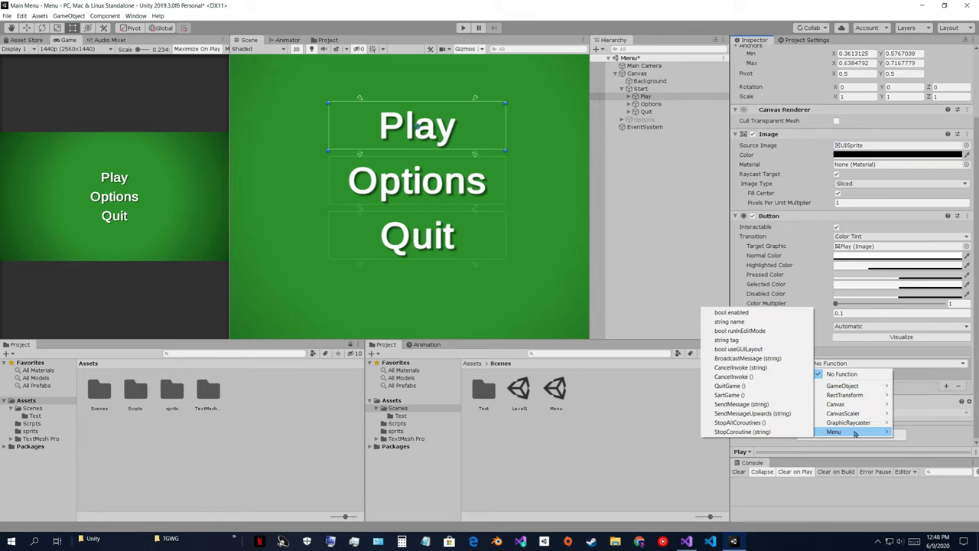
{"action": "left_click", "coordinate": [730, 395]}
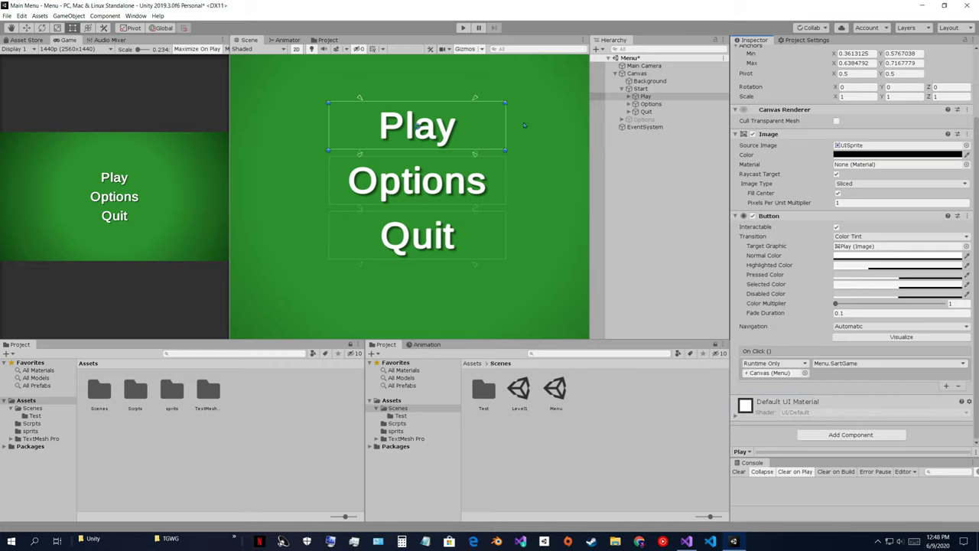
{"action": "left_click", "coordinate": [462, 28]}
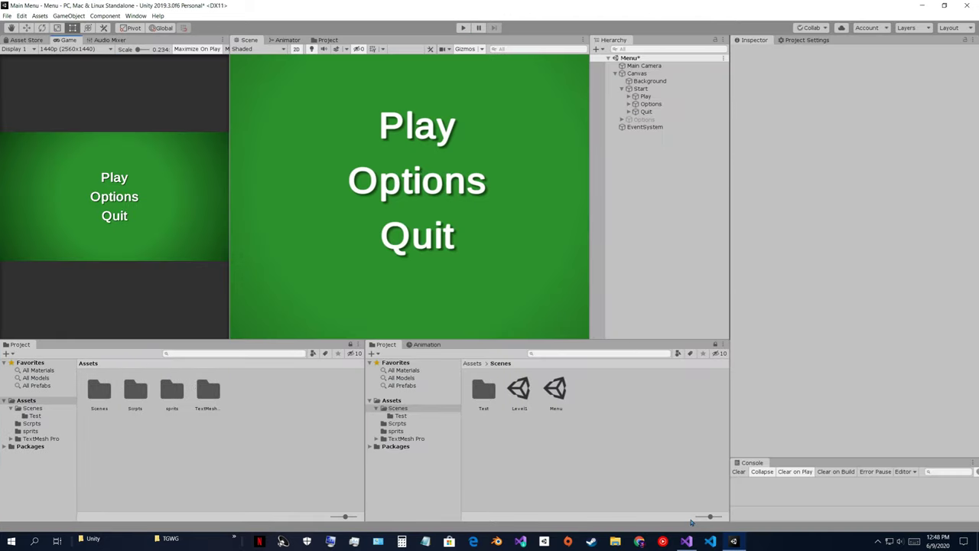
Step: Switch to Visual Studio, enter Application.Quit(); in the body of the QuitGame method, and save the script
{"action": "key", "text": "alt+Tab"}
{"action": "left_click", "coordinate": [132, 239]}
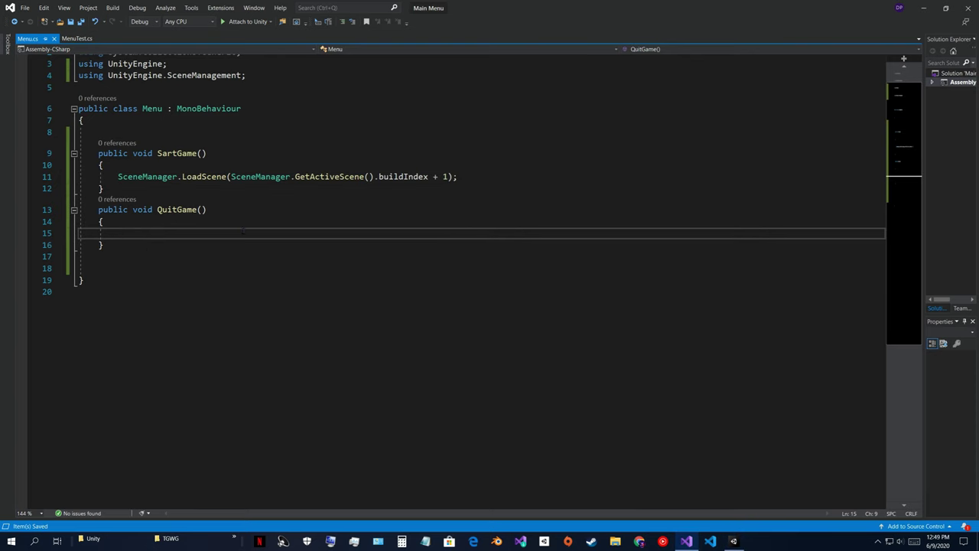
{"action": "type", "text": "App"}
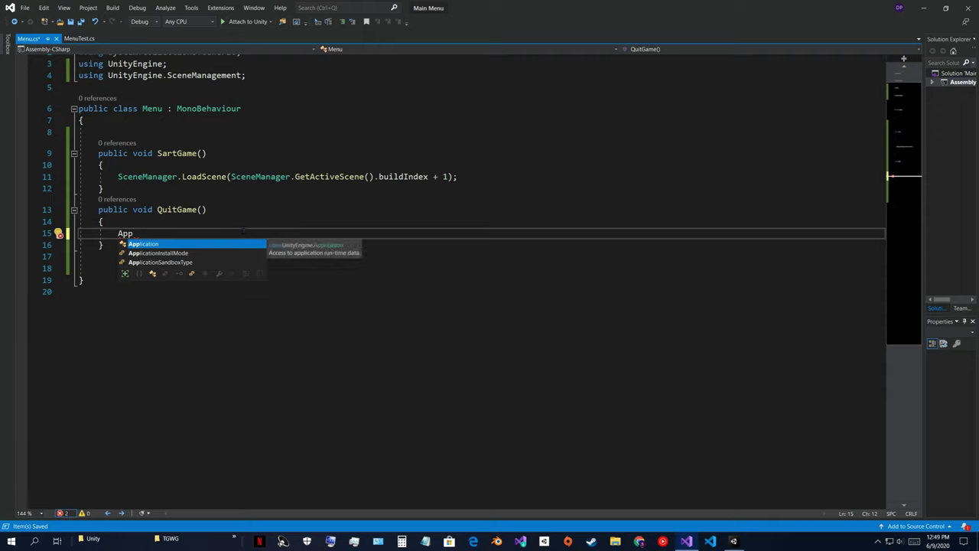
{"action": "key", "text": "Tab"}
{"action": "type", "text": ".Q"}
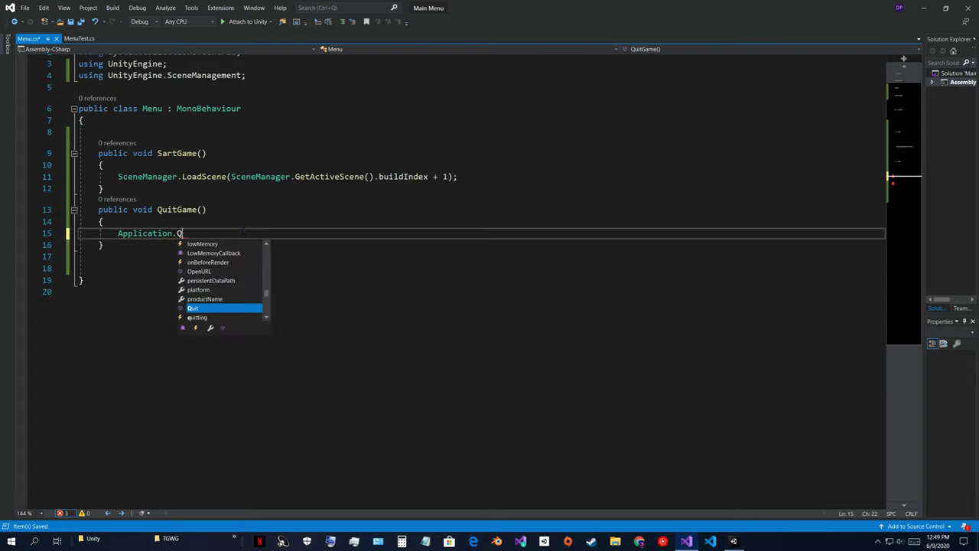
{"action": "key", "text": "Tab"}
{"action": "type", "text": "();"}
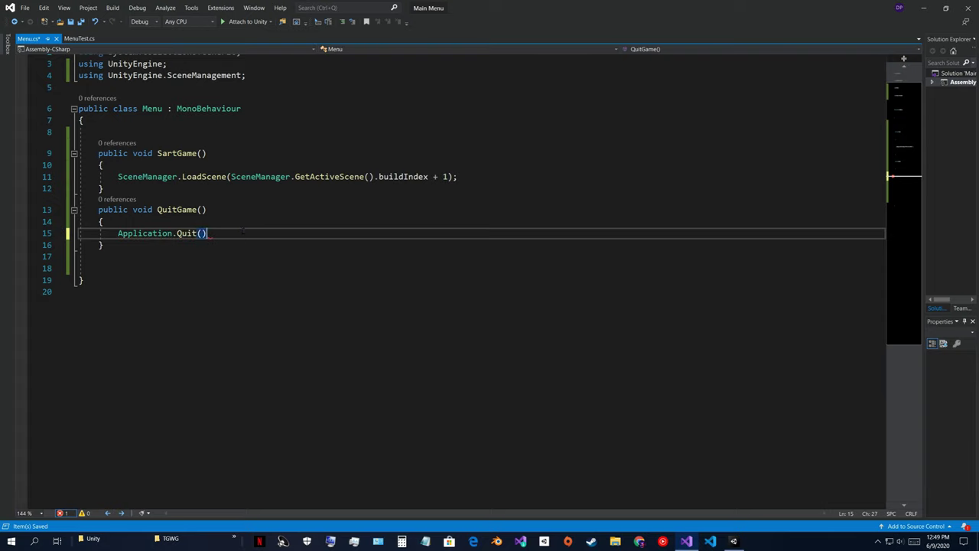
{"action": "key", "text": "ctrl+s"}
Step: Insert Debug.Log("Quit"); above the Application.Quit call in QuitGame and save the script
{"action": "key", "text": "Up"}
{"action": "key", "text": "Return"}
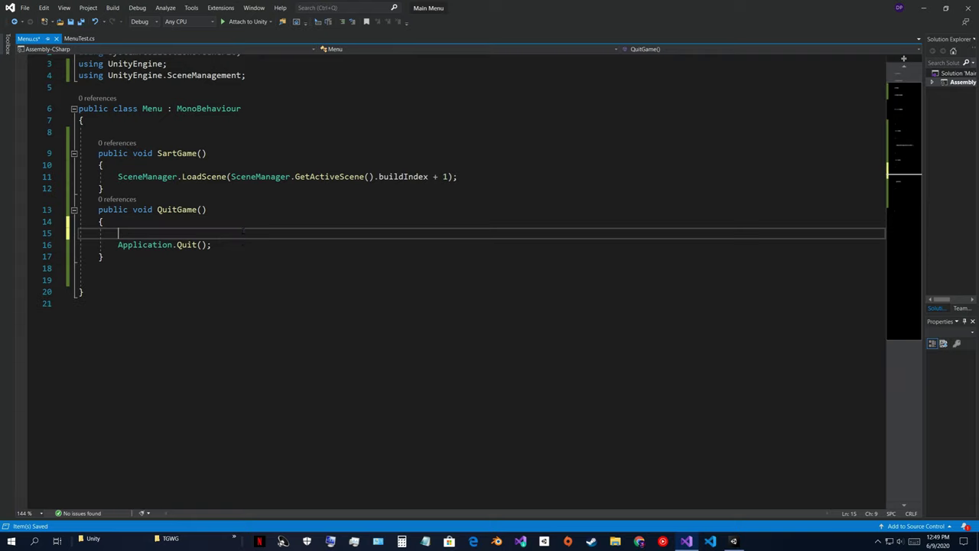
{"action": "type", "text": "Debug.L"}
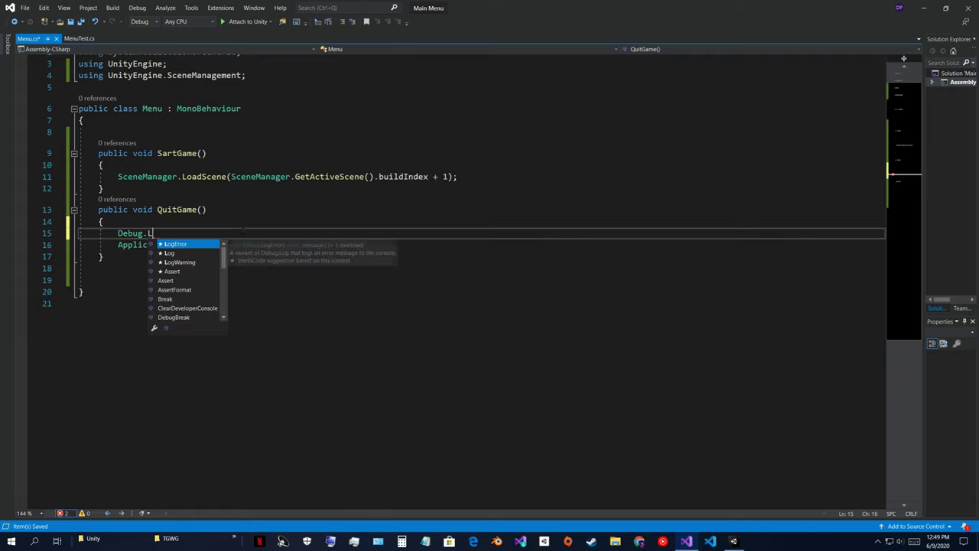
{"action": "key", "text": "Down"}
{"action": "key", "text": "Tab"}
{"action": "type", "text": "(\""}
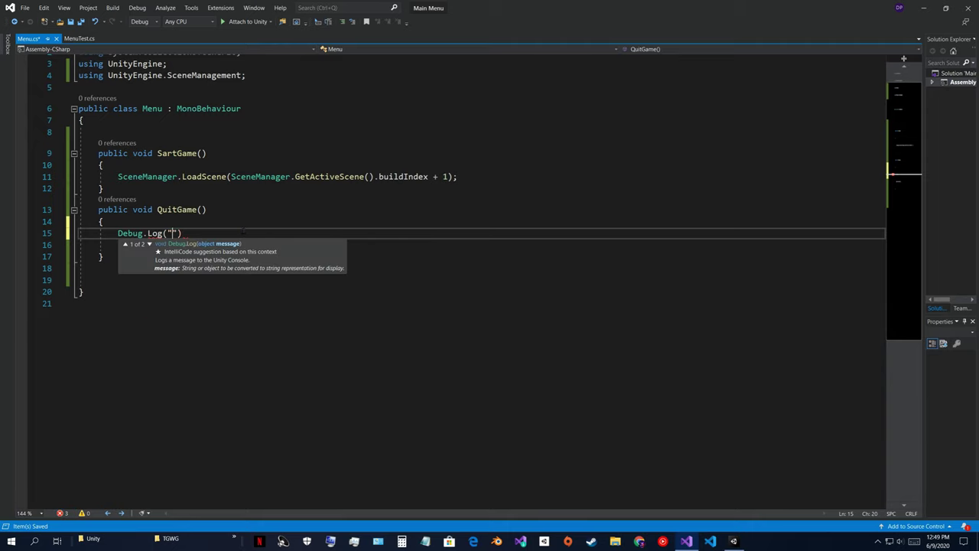
{"action": "type", "text": "Quit\");"}
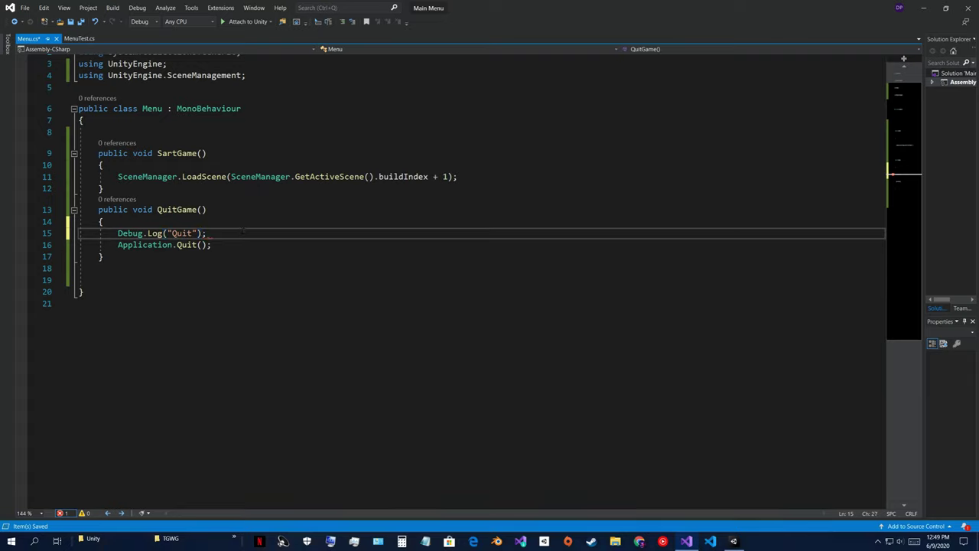
{"action": "key", "text": "ctrl+s"}
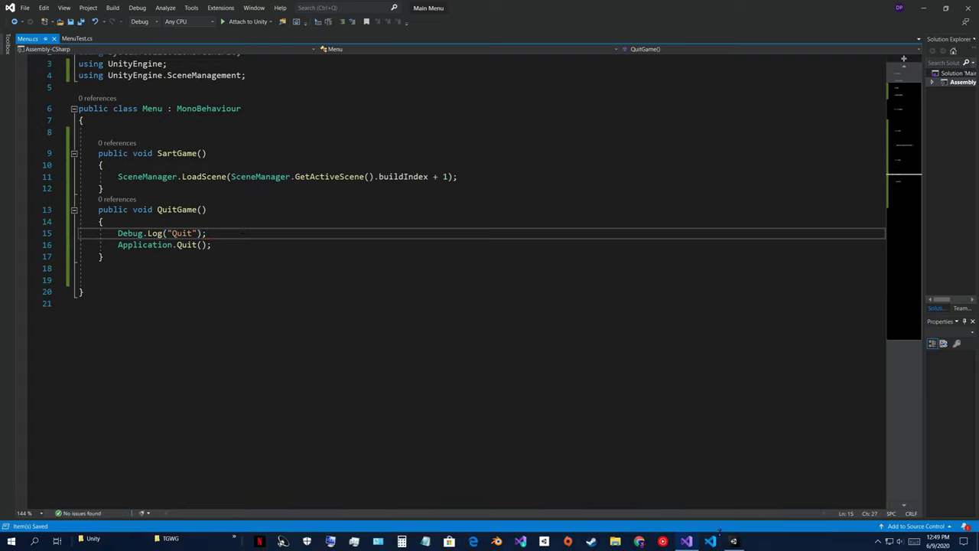
Step: Switch to Unity and try the Quit button in a brief run of the game
{"action": "left_click", "coordinate": [734, 541]}
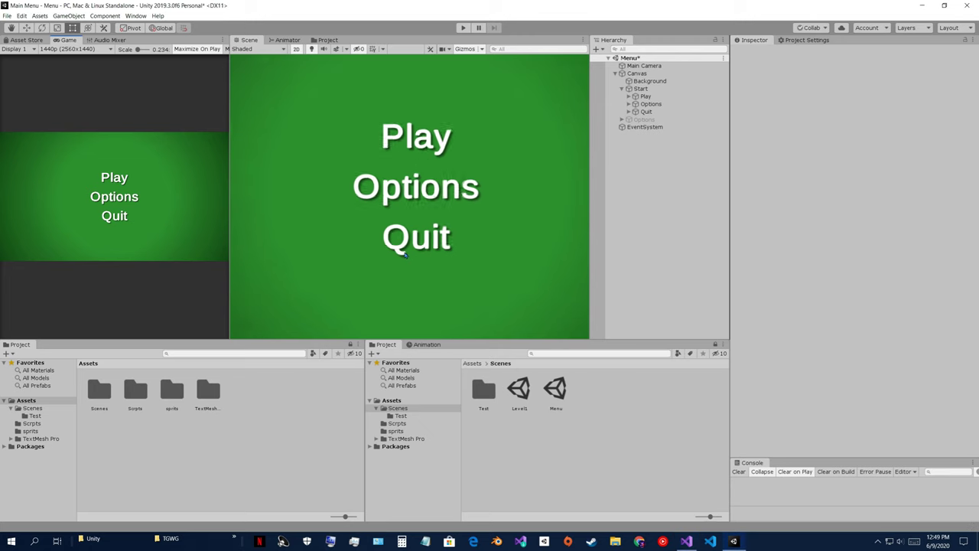
{"action": "scroll", "coordinate": [405, 256], "scroll_direction": "down", "scroll_amount": 5}
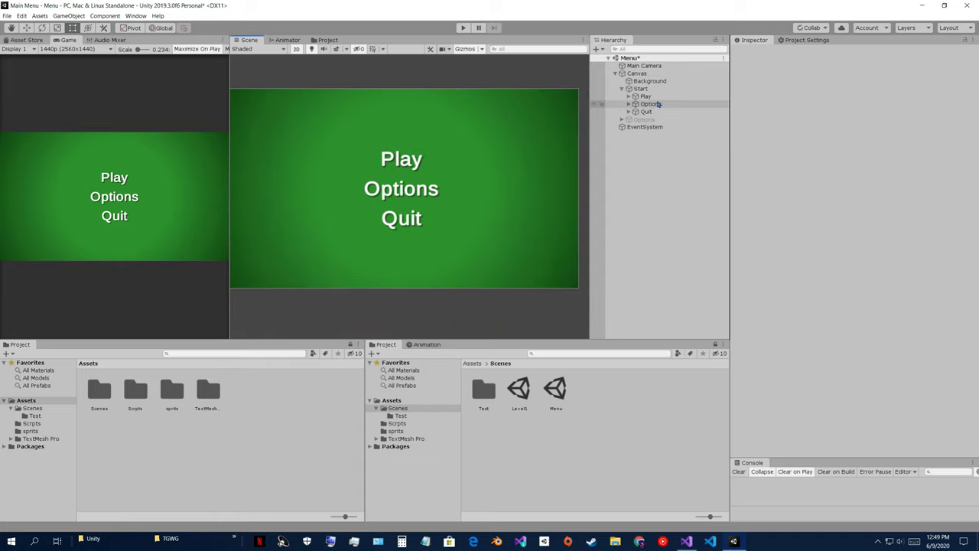
{"action": "left_click", "coordinate": [463, 28]}
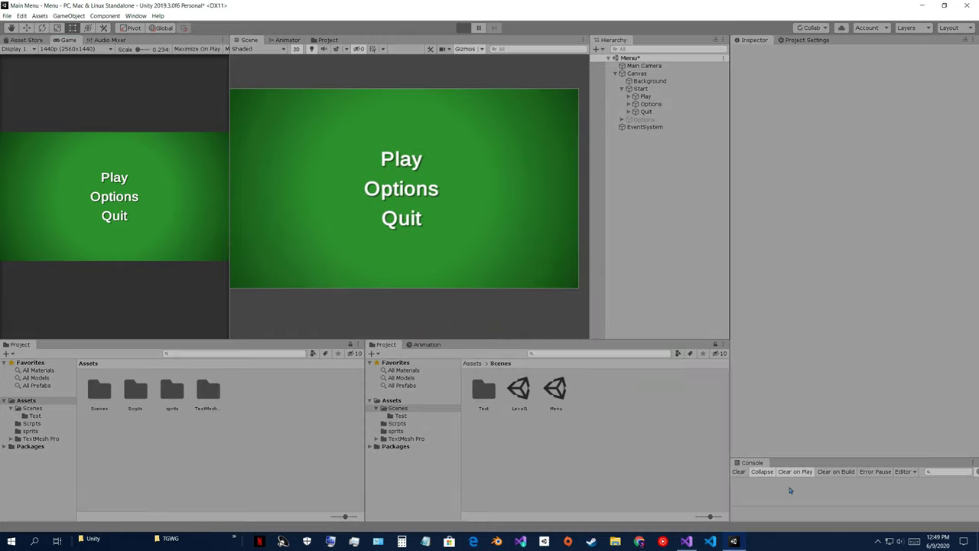
{"action": "left_click", "coordinate": [111, 217]}
{"action": "key", "text": "ctrl+p"}
Step: Add an On Click event to the Quit button in the Start group and assign the Canvas as its object
{"action": "left_click", "coordinate": [640, 89]}
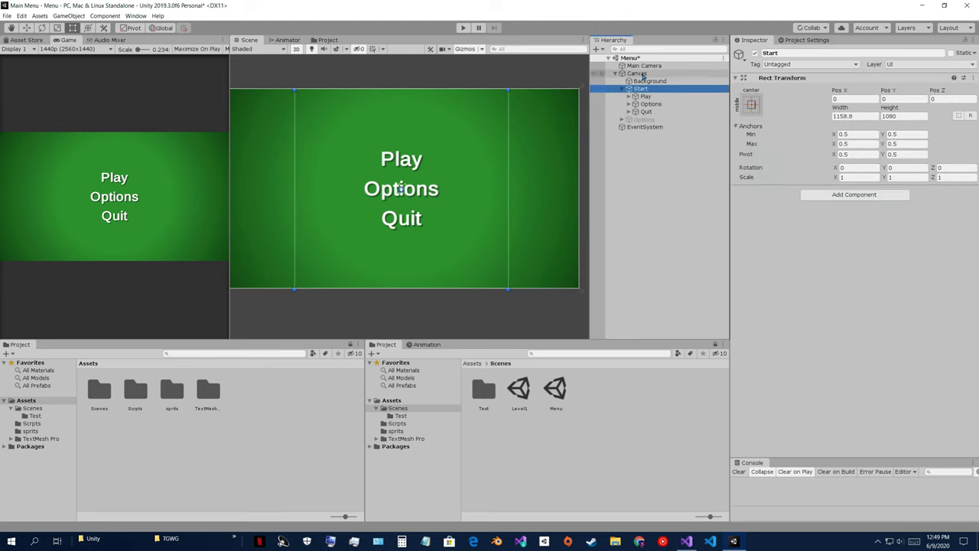
{"action": "left_click", "coordinate": [648, 104]}
{"action": "left_click", "coordinate": [647, 111]}
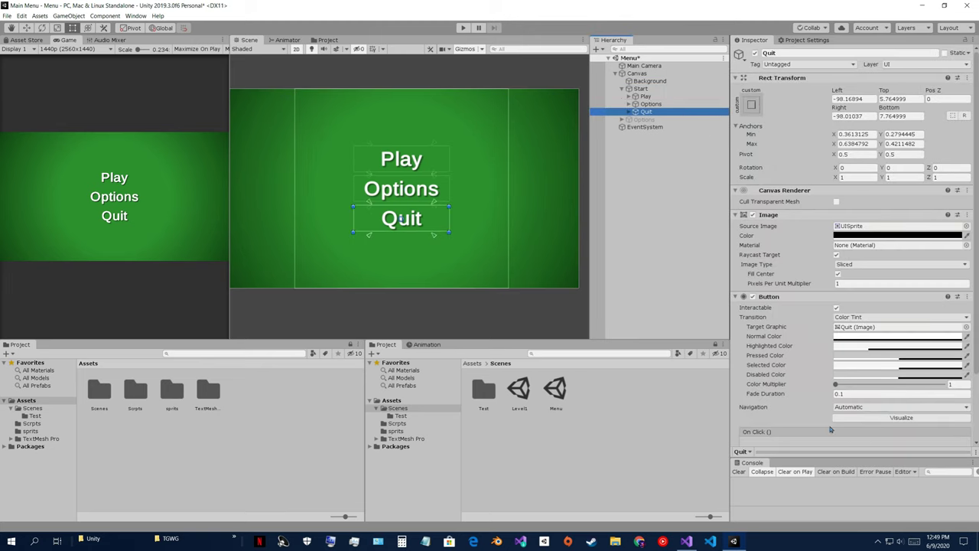
{"action": "scroll", "coordinate": [922, 400], "scroll_direction": "down", "scroll_amount": 2}
{"action": "left_click", "coordinate": [945, 385]}
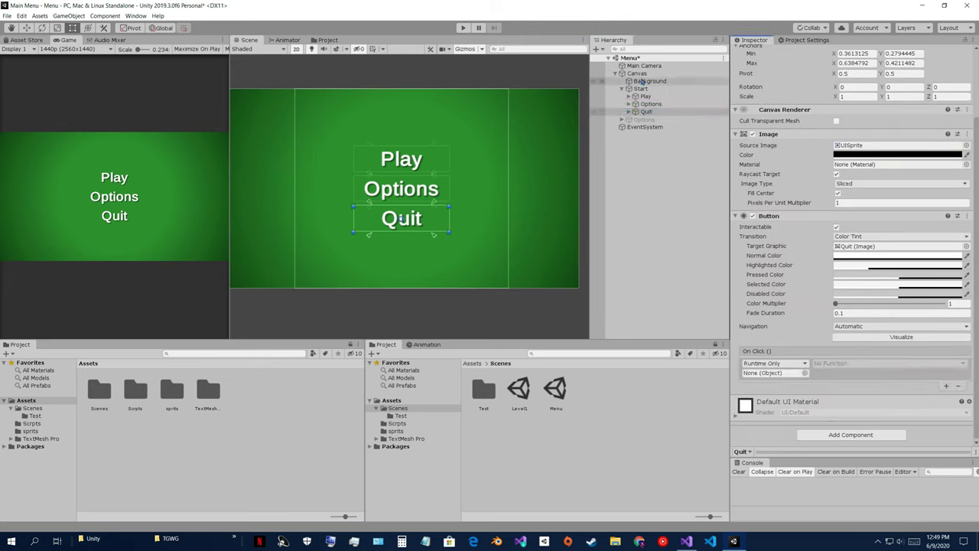
{"action": "left_click_drag", "start_coordinate": [637, 73], "coordinate": [772, 373]}
Step: Set the Quit button's On Click function to Menu.QuitGame
{"action": "left_click", "coordinate": [849, 364]}
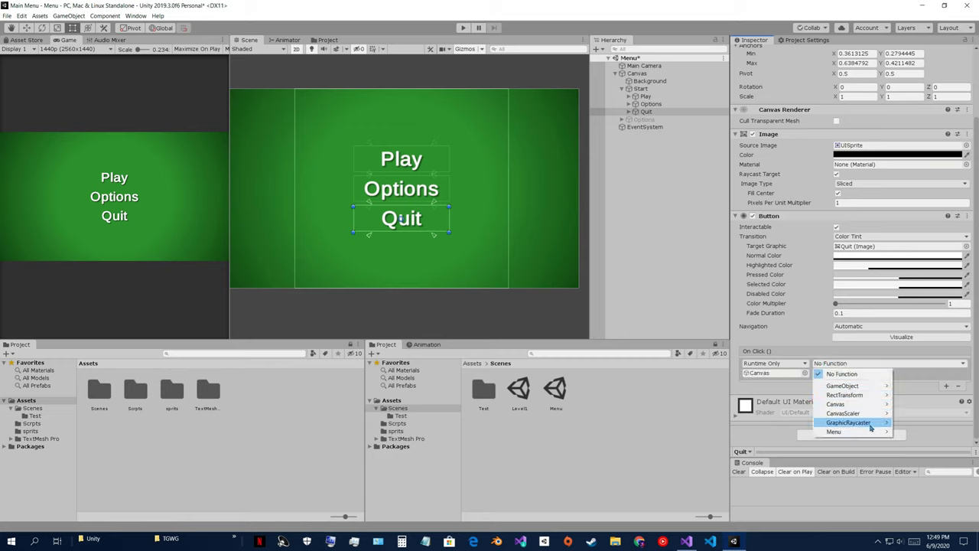
{"action": "mouse_move", "coordinate": [822, 432]}
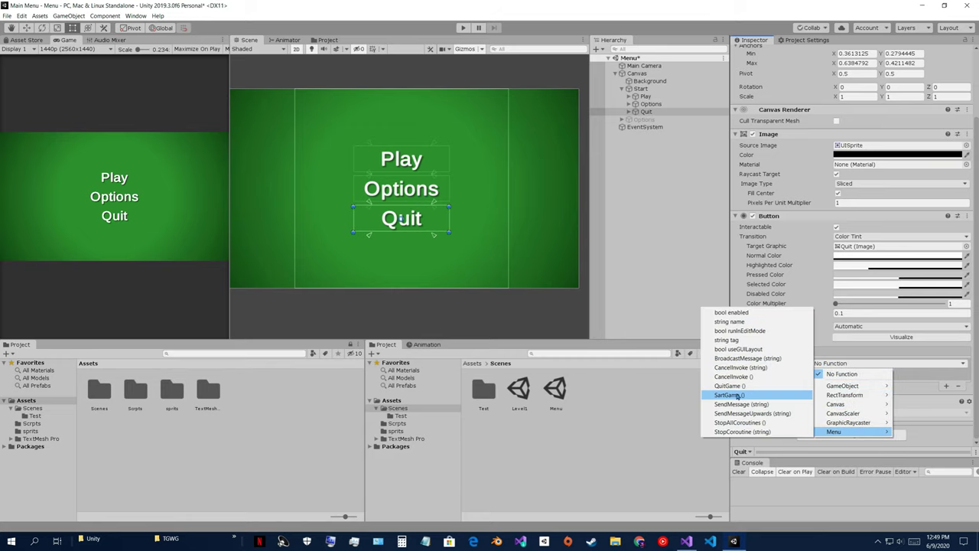
{"action": "left_click", "coordinate": [738, 387]}
Step: Run the game to test the Quit button's click event, and save the Menu scene after stopping it
{"action": "left_click", "coordinate": [463, 27]}
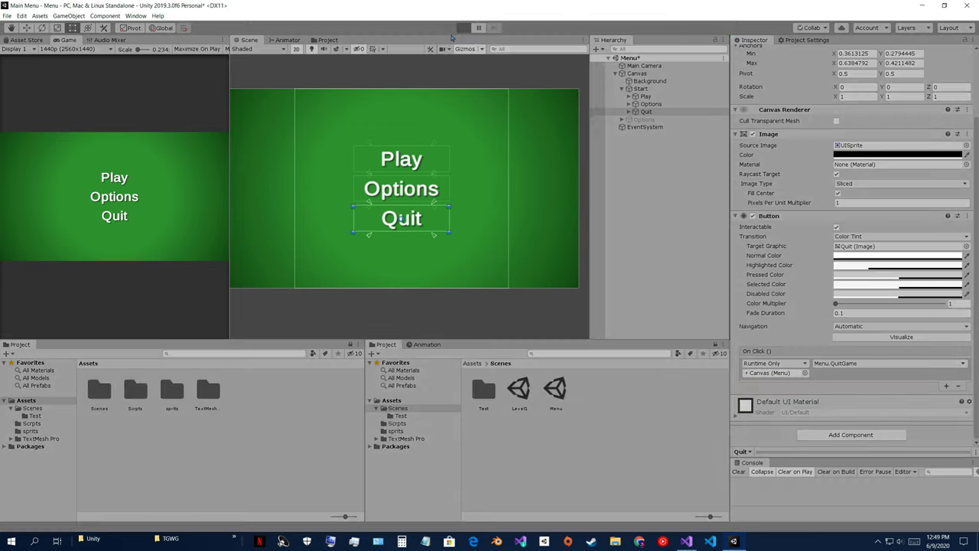
{"action": "left_click", "coordinate": [115, 218]}
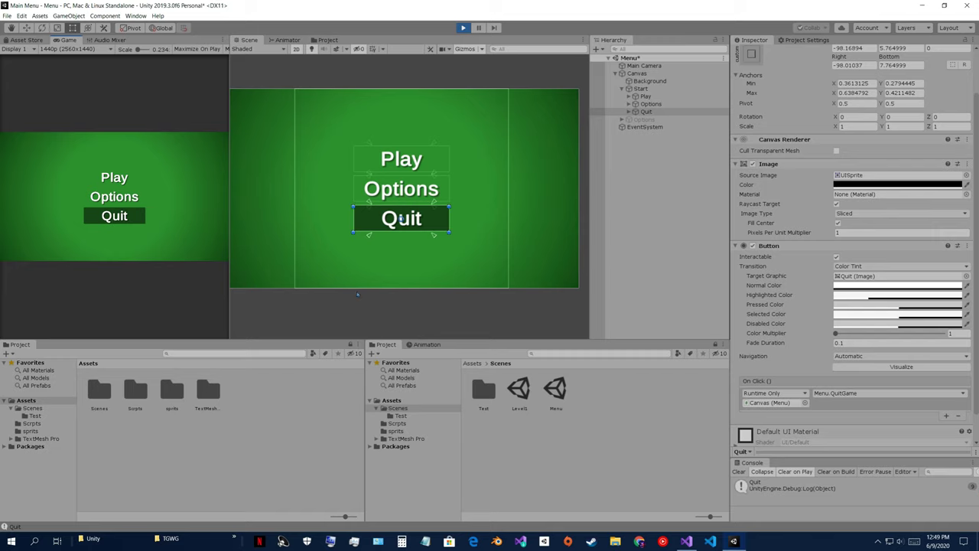
{"action": "left_click", "coordinate": [114, 197]}
{"action": "left_click", "coordinate": [114, 222]}
{"action": "left_click", "coordinate": [463, 28]}
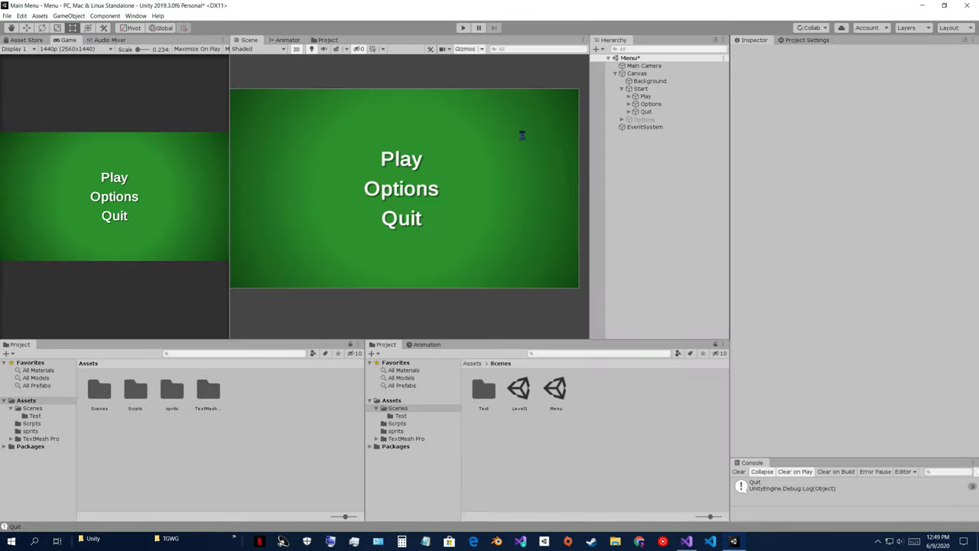
{"action": "key", "text": "ctrl+s"}
{"action": "scroll", "coordinate": [407, 231], "scroll_direction": "down", "scroll_amount": 2}
{"action": "scroll", "coordinate": [329, 173], "scroll_direction": "up", "scroll_amount": 2}
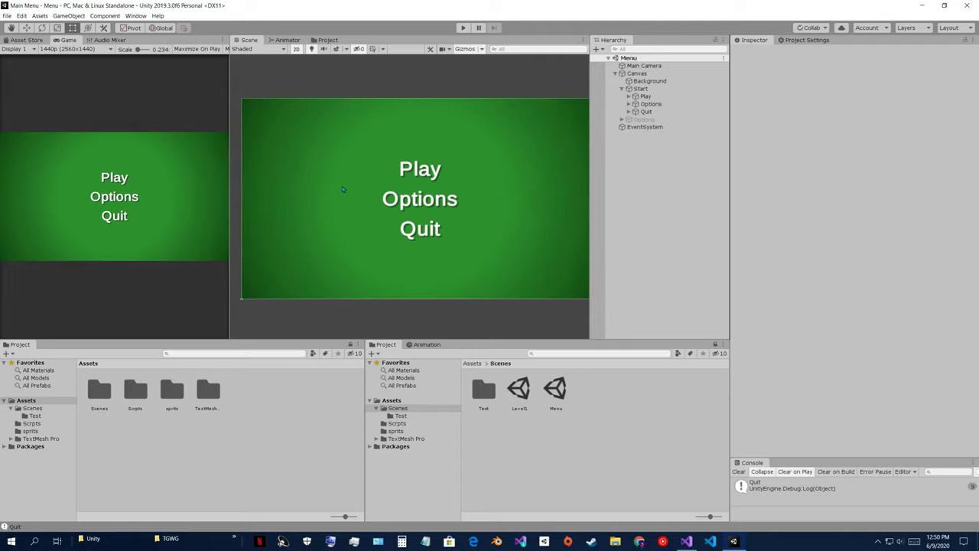
Step: Collapse the Start group, look over the Options group's children, and clear the console log
{"action": "left_click", "coordinate": [621, 89]}
{"action": "left_click", "coordinate": [649, 98]}
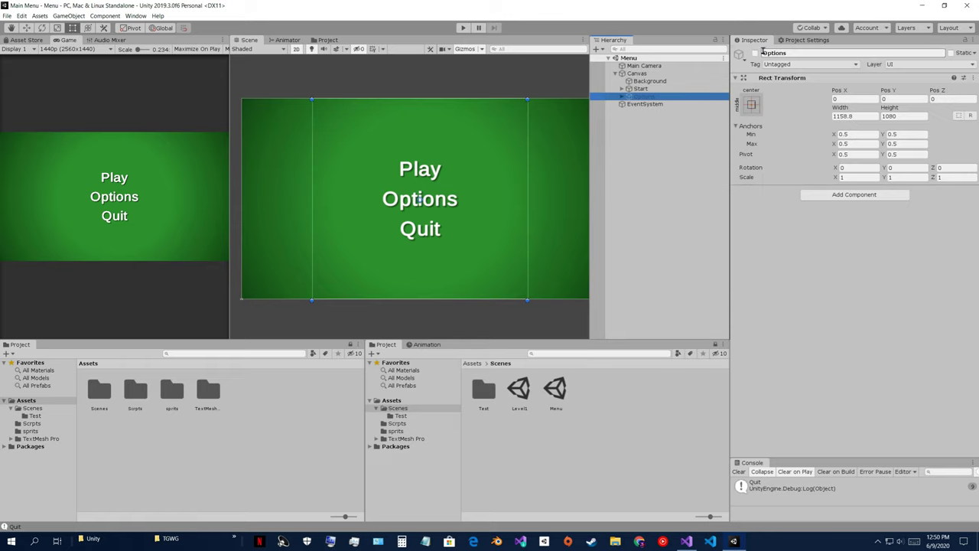
{"action": "left_click", "coordinate": [622, 97]}
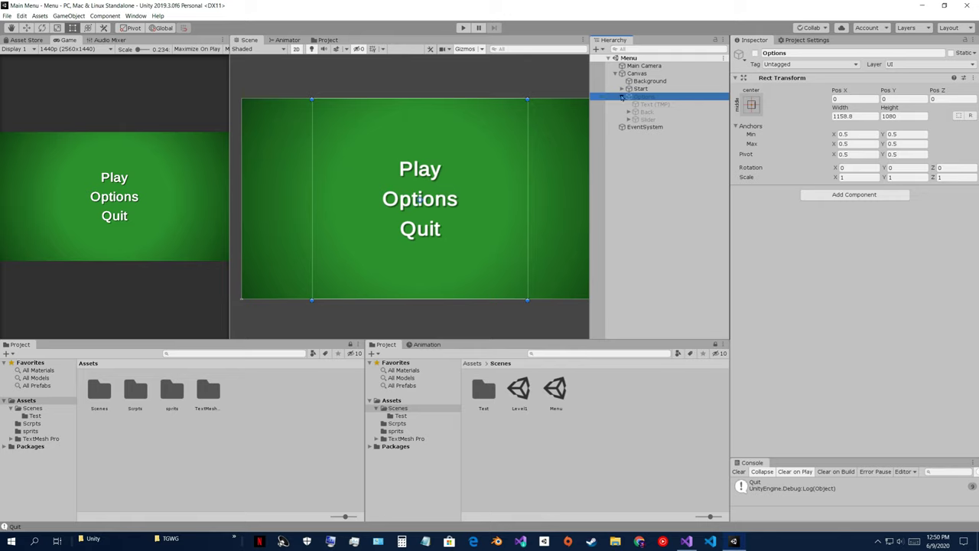
{"action": "left_click", "coordinate": [623, 96]}
{"action": "left_click", "coordinate": [650, 90]}
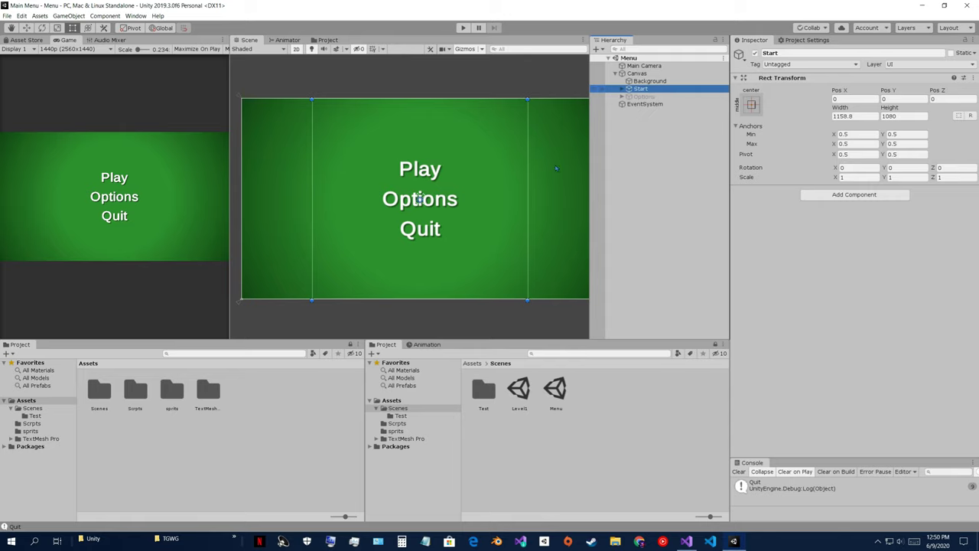
{"action": "left_click", "coordinate": [739, 471]}
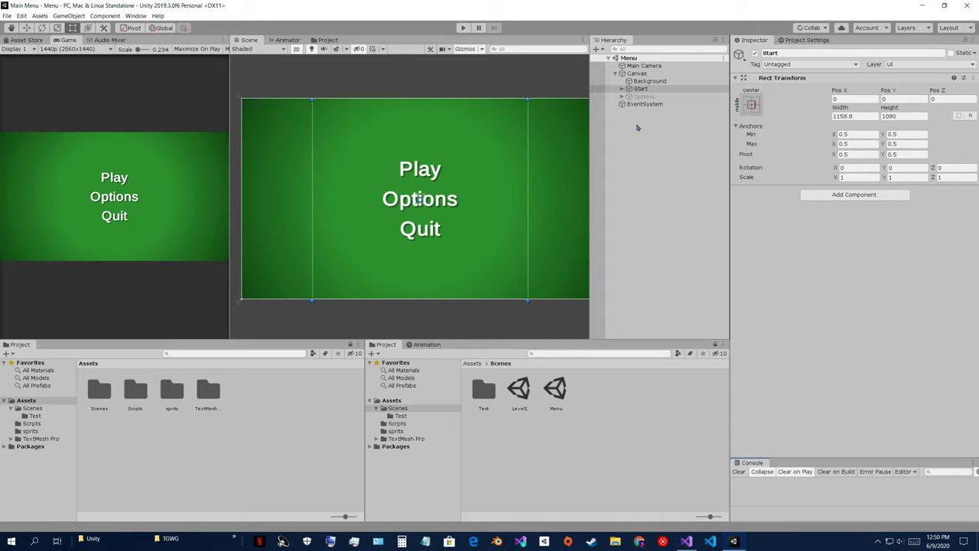
{"action": "left_click", "coordinate": [640, 153]}
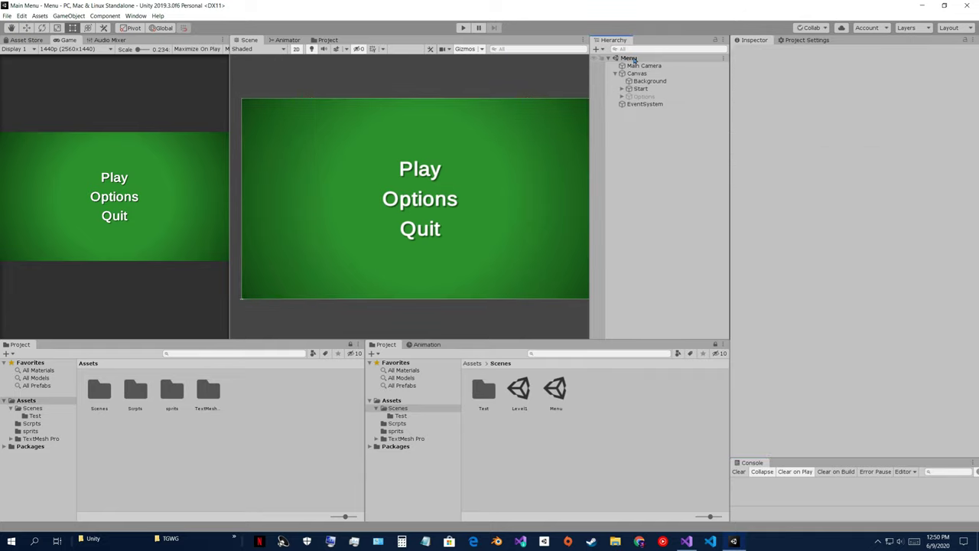
{"action": "left_click", "coordinate": [622, 90]}
{"action": "left_click", "coordinate": [622, 89]}
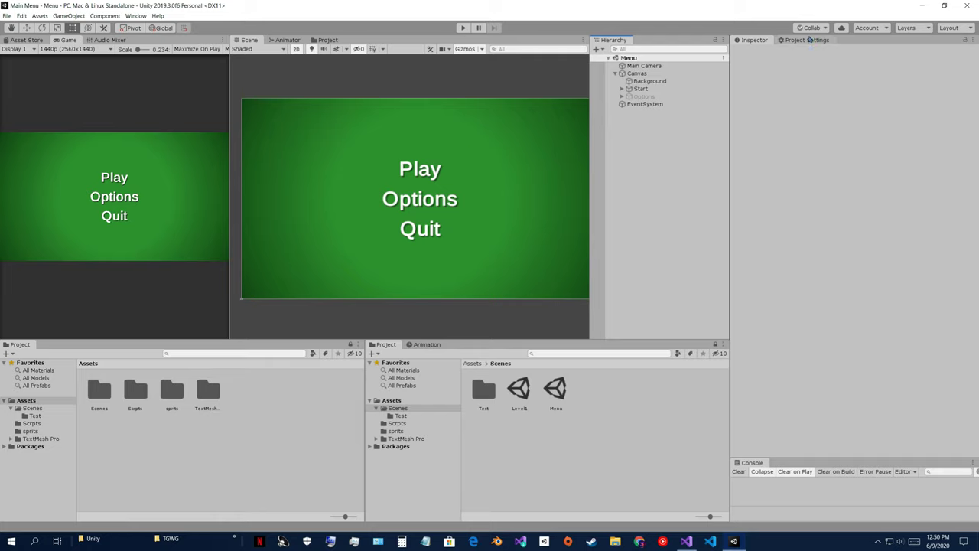
{"action": "scroll", "coordinate": [411, 177], "scroll_direction": "down", "scroll_amount": 2}
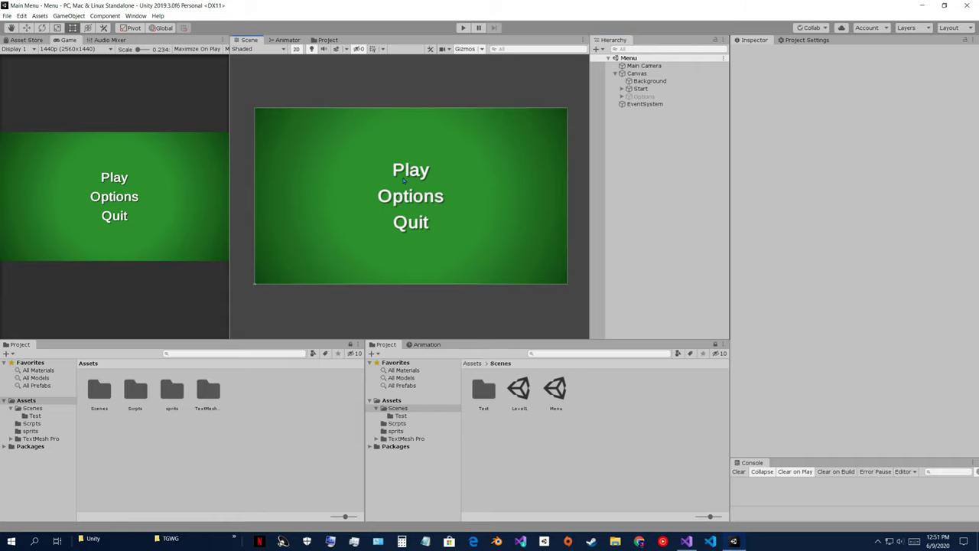
{"action": "scroll", "coordinate": [406, 173], "scroll_direction": "up", "scroll_amount": 2}
{"action": "scroll", "coordinate": [406, 172], "scroll_direction": "down", "scroll_amount": 1}
{"action": "scroll", "coordinate": [405, 173], "scroll_direction": "up", "scroll_amount": 1}
{"action": "scroll", "coordinate": [405, 172], "scroll_direction": "up", "scroll_amount": 1}
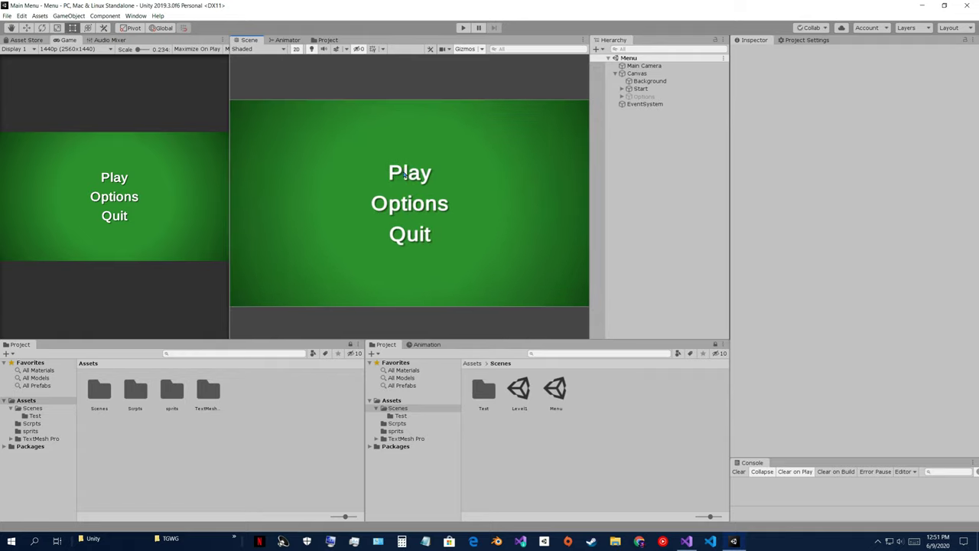